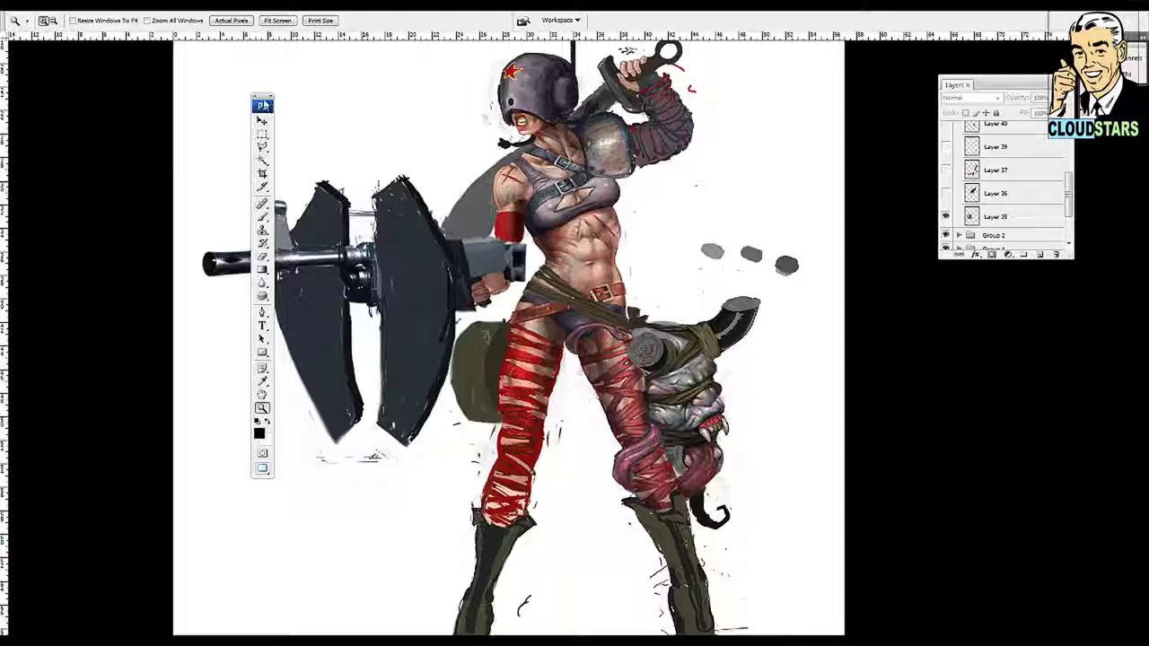
Step: Toggle the visibility of Layer 35 and Layer 36 to compare their paintwork, leaving both layers shown
{"action": "left_click", "coordinate": [947, 218]}
{"action": "left_click", "coordinate": [946, 218]}
{"action": "left_click", "coordinate": [944, 194]}
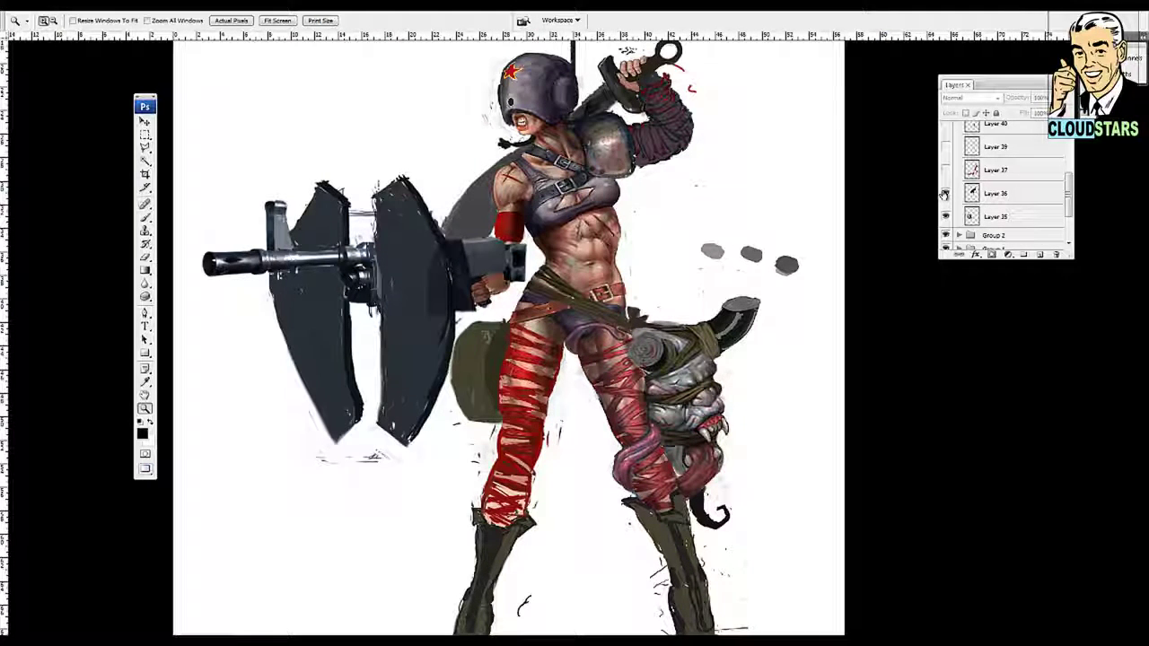
{"action": "left_click", "coordinate": [944, 194]}
{"action": "left_click", "coordinate": [944, 193]}
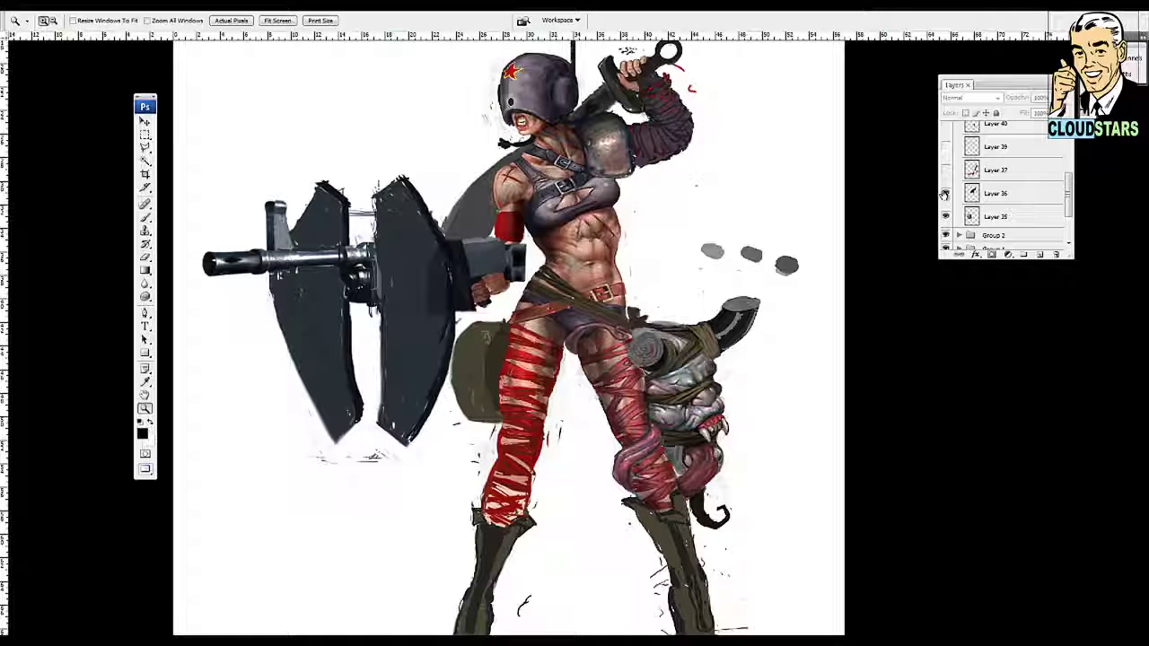
{"action": "left_click", "coordinate": [944, 194]}
Step: Show Layer 37, Layer 39 and Layer 40, toggling Layer 40 to compare its paintwork
{"action": "left_click_drag", "start_coordinate": [944, 194], "coordinate": [945, 133]}
{"action": "left_click", "coordinate": [945, 132]}
{"action": "left_click", "coordinate": [945, 133]}
{"action": "left_click", "coordinate": [945, 133]}
{"action": "left_click", "coordinate": [945, 133]}
{"action": "left_click", "coordinate": [945, 133]}
{"action": "left_click", "coordinate": [945, 133]}
{"action": "left_click", "coordinate": [946, 134]}
Step: Toggle the visibility of Layer 41 repeatedly to compare the figure with and without its changes
{"action": "scroll", "coordinate": [948, 135], "scroll_direction": "up", "scroll_amount": 3}
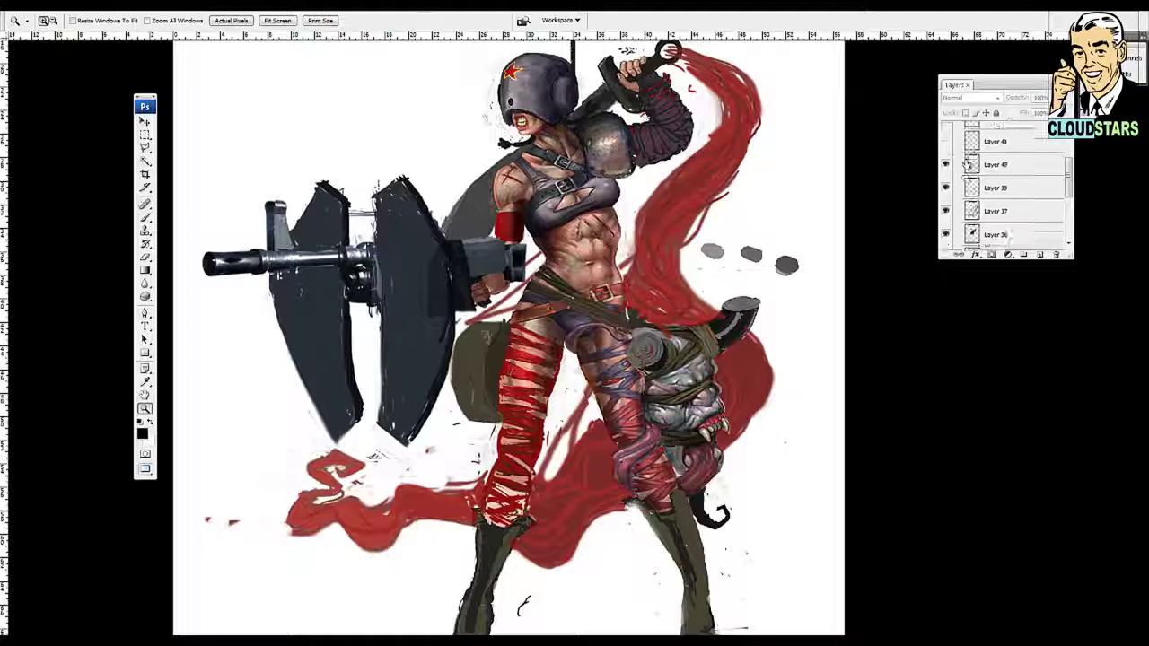
{"action": "scroll", "coordinate": [967, 168], "scroll_direction": "up", "scroll_amount": 1}
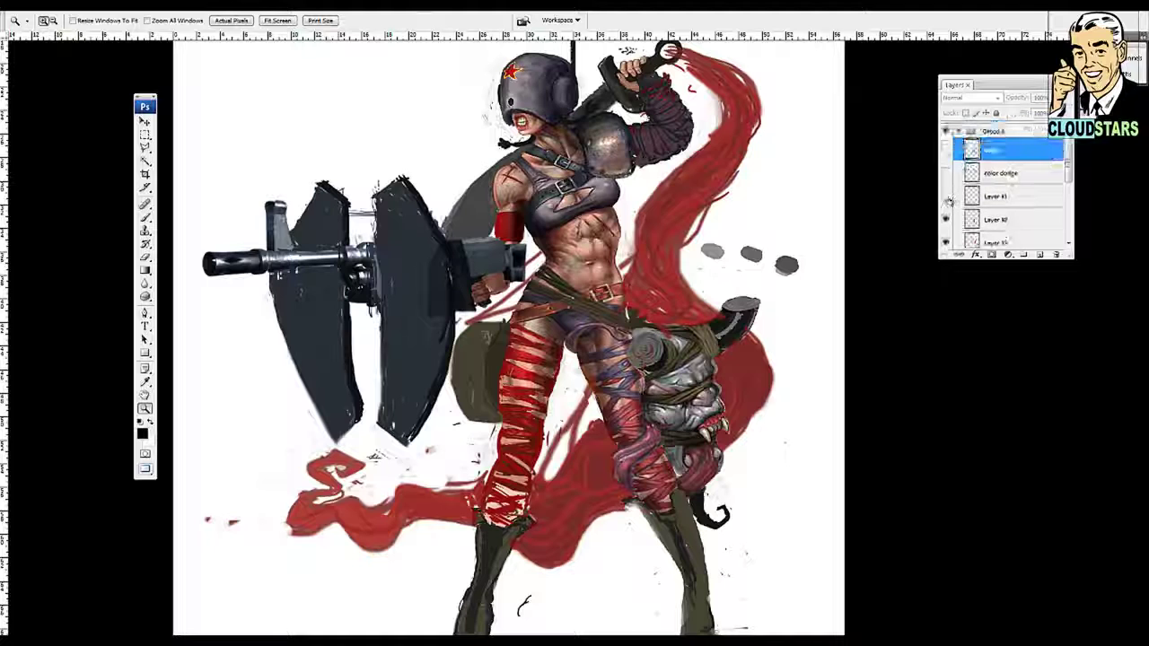
{"action": "left_click", "coordinate": [947, 198]}
{"action": "left_click", "coordinate": [947, 198]}
{"action": "left_click", "coordinate": [946, 197]}
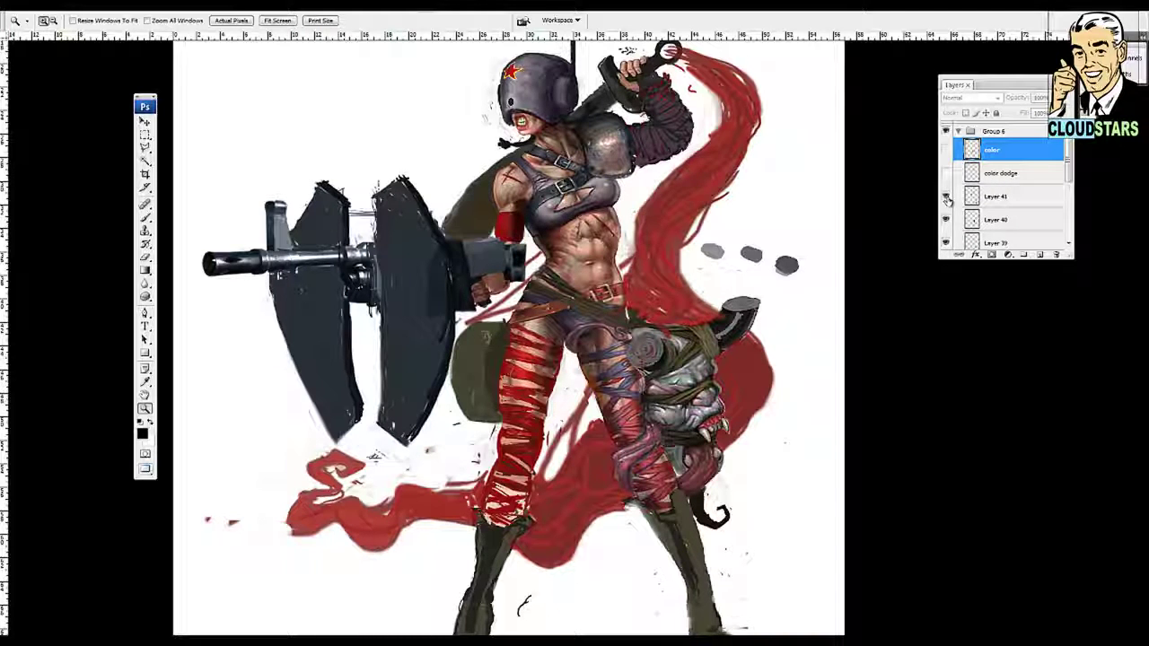
{"action": "left_click", "coordinate": [947, 199]}
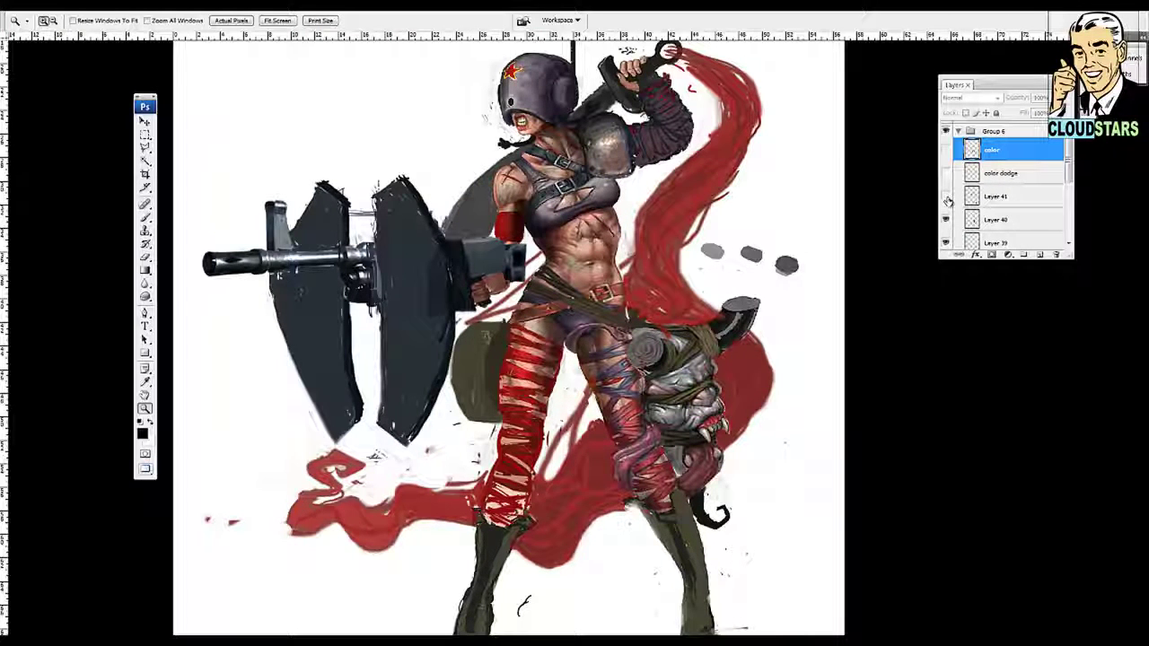
{"action": "left_click", "coordinate": [947, 197]}
{"action": "left_click", "coordinate": [946, 197]}
{"action": "left_click", "coordinate": [946, 198]}
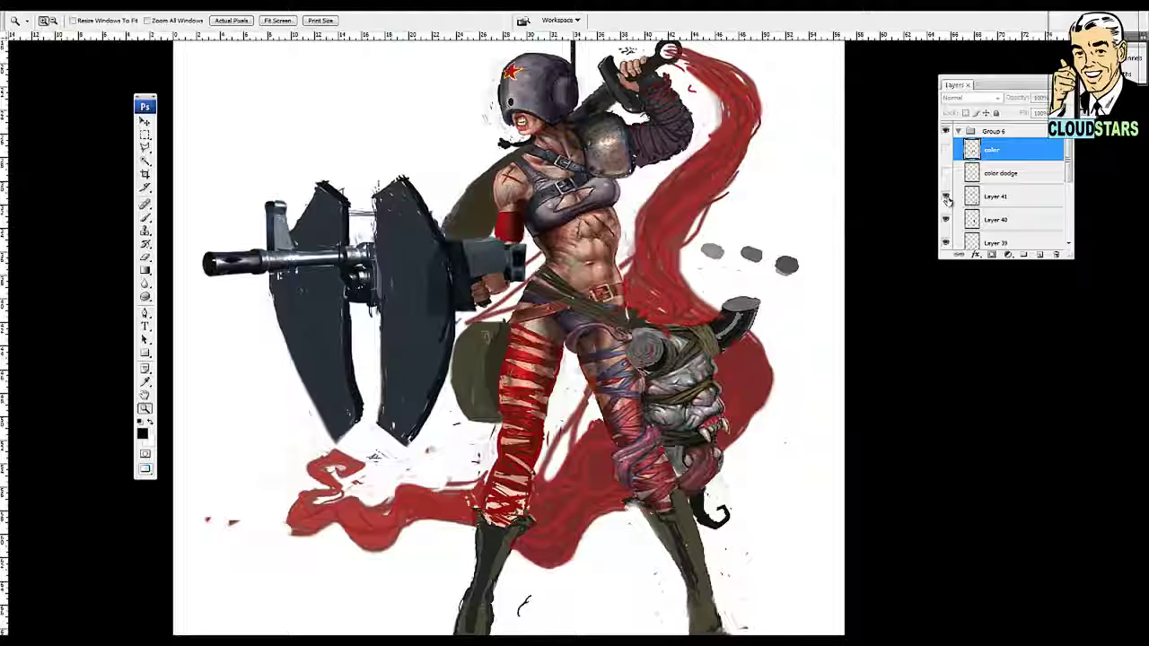
{"action": "left_click", "coordinate": [946, 198]}
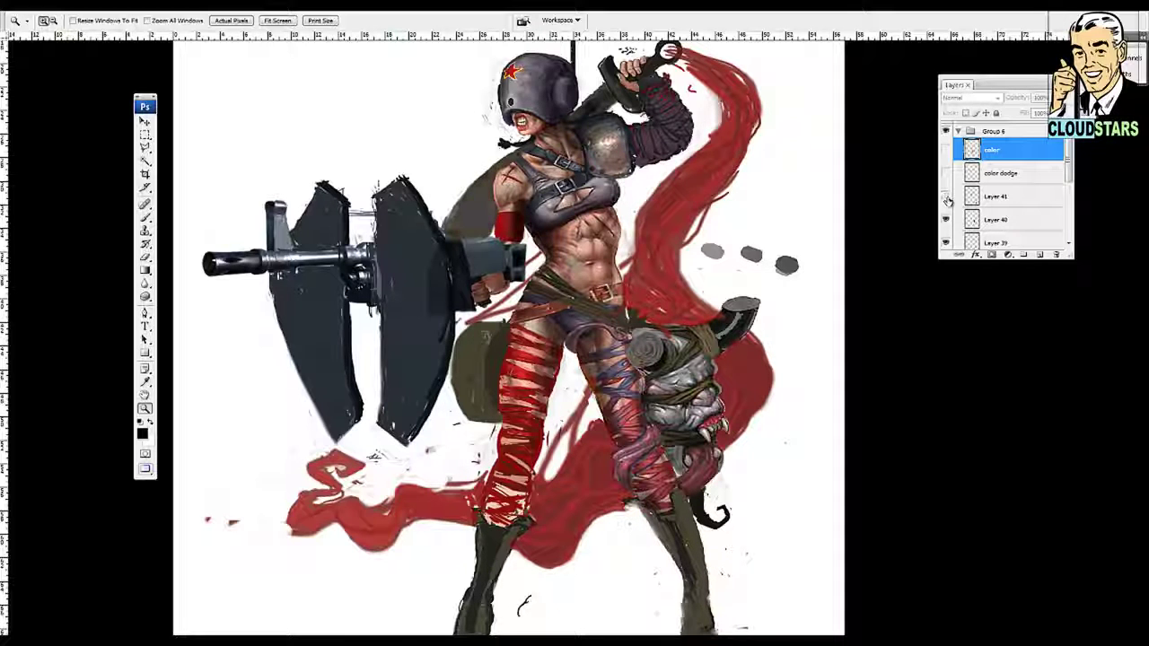
Step: Compare the boots with and without Layer 41, leave the layer shown and make it active
{"action": "left_click_drag", "start_coordinate": [804, 316], "coordinate": [797, 242]}
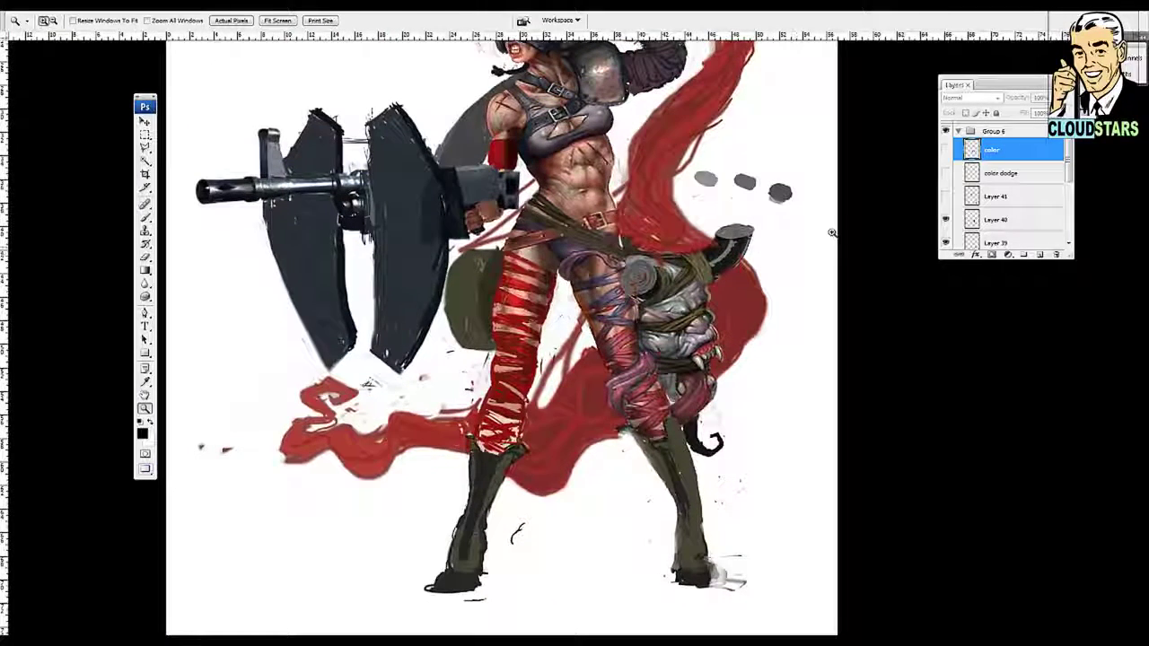
{"action": "left_click", "coordinate": [945, 196]}
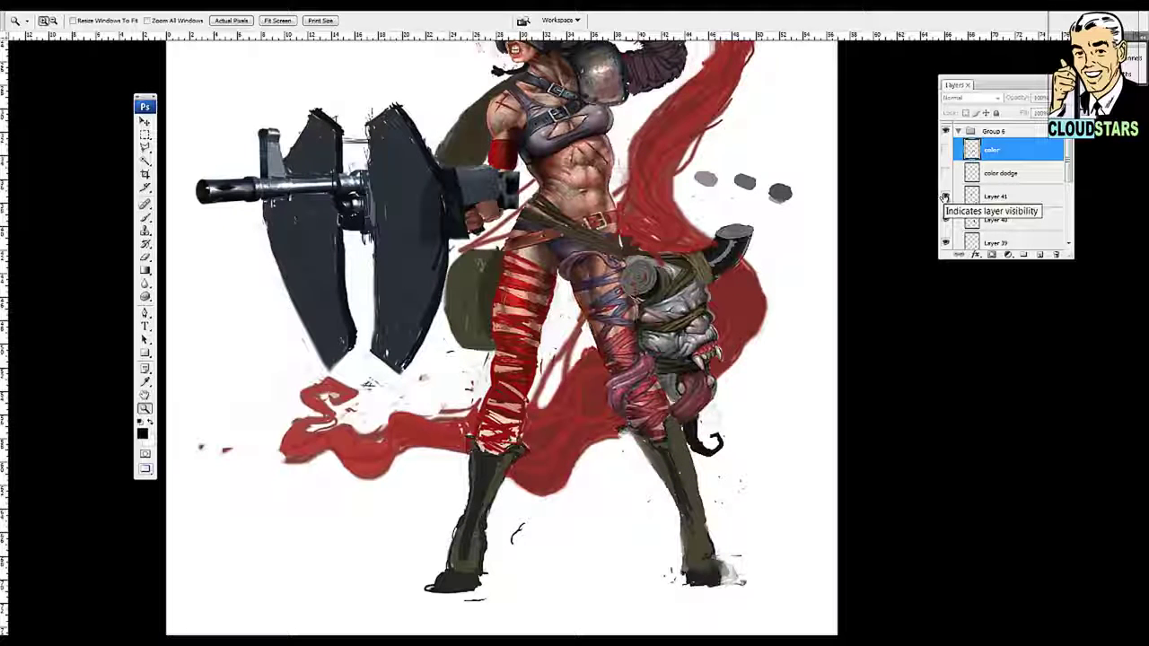
{"action": "left_click", "coordinate": [945, 197]}
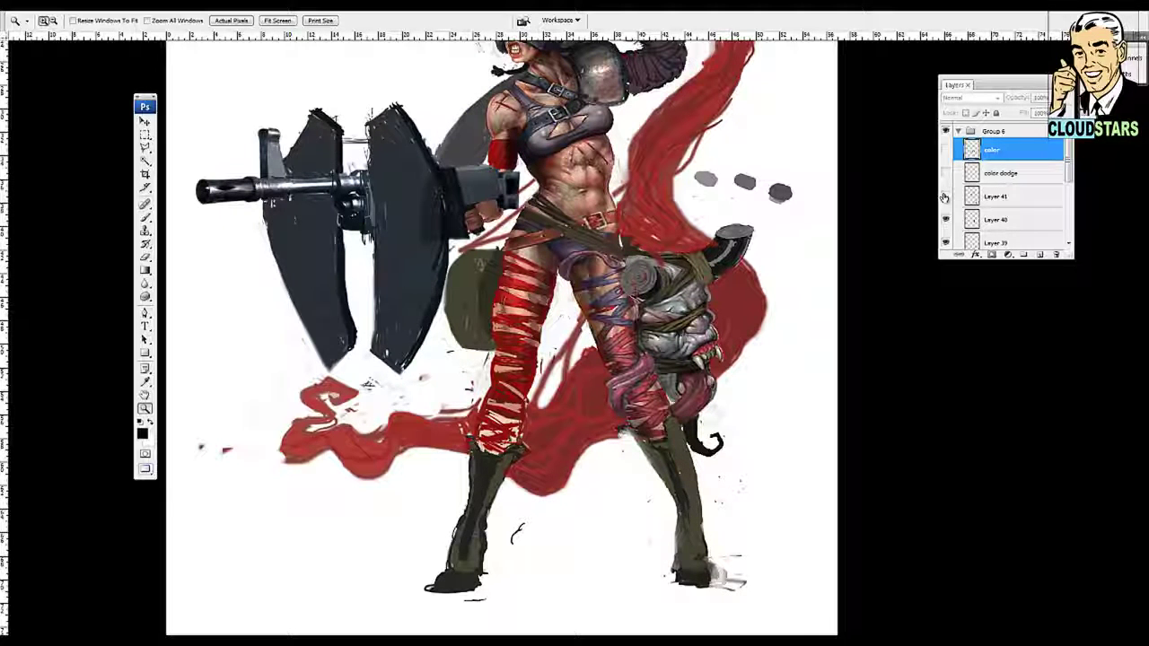
{"action": "left_click", "coordinate": [944, 197]}
{"action": "left_click", "coordinate": [995, 196]}
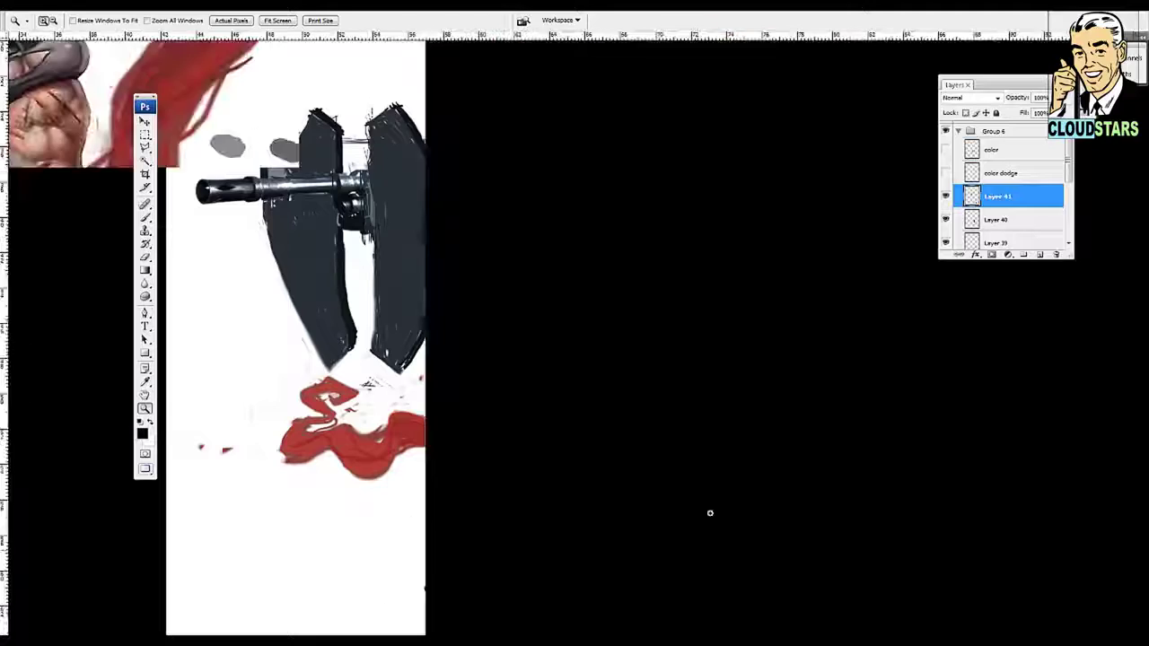
Step: Enlarge the eraser to 400 and erase Layer 41's paint around the foot of the boot below the monster head
{"action": "mouse_move", "coordinate": [710, 512]}
{"action": "left_mouse_down"}
{"action": "mouse_move", "coordinate": [569, 430]}
{"action": "mouse_move", "coordinate": [503, 259]}
{"action": "mouse_move", "coordinate": [565, 406]}
{"action": "mouse_move", "coordinate": [593, 403]}
{"action": "mouse_move", "coordinate": [566, 407]}
{"action": "mouse_move", "coordinate": [777, 464]}
{"action": "mouse_move", "coordinate": [835, 466]}
{"action": "mouse_move", "coordinate": [490, 228]}
{"action": "mouse_move", "coordinate": [669, 449]}
{"action": "mouse_move", "coordinate": [665, 420]}
{"action": "mouse_move", "coordinate": [781, 461]}
{"action": "mouse_move", "coordinate": [723, 492]}
{"action": "mouse_move", "coordinate": [587, 397]}
{"action": "mouse_move", "coordinate": [621, 149]}
{"action": "mouse_move", "coordinate": [691, 409]}
{"action": "left_mouse_up"}
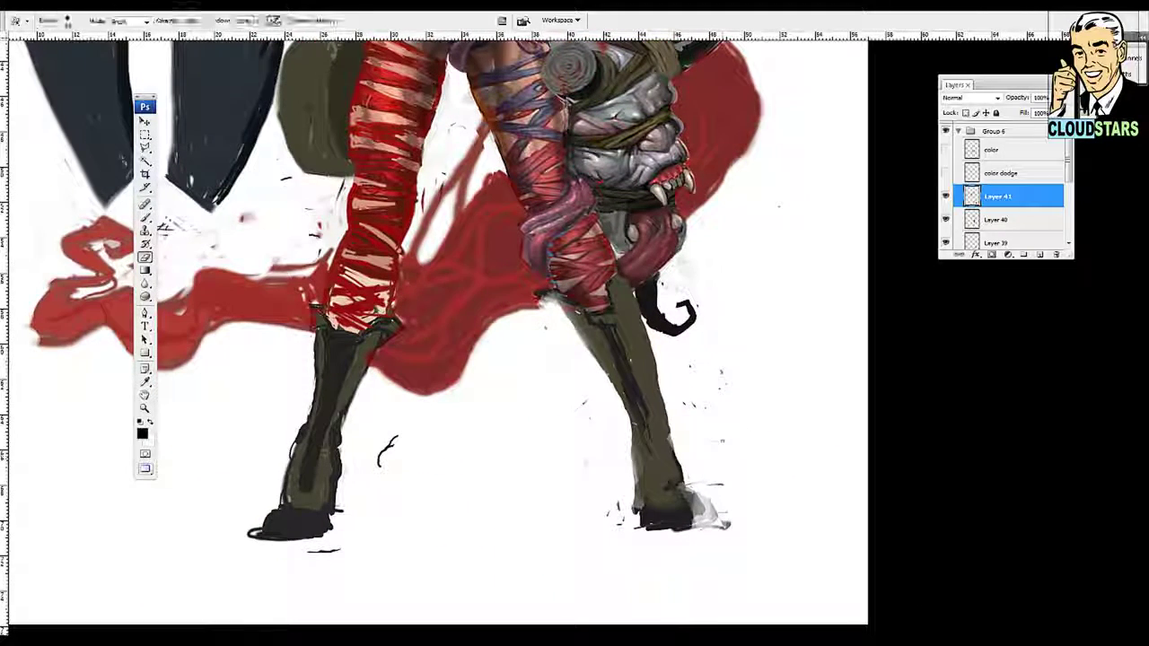
{"action": "key", "text": "bracketright"}
{"action": "key", "text": "bracketright"}
{"action": "key", "text": "bracketright"}
{"action": "key", "text": "bracketright"}
{"action": "key", "text": "bracketright"}
{"action": "key", "text": "bracketright"}
{"action": "key", "text": "bracketright"}
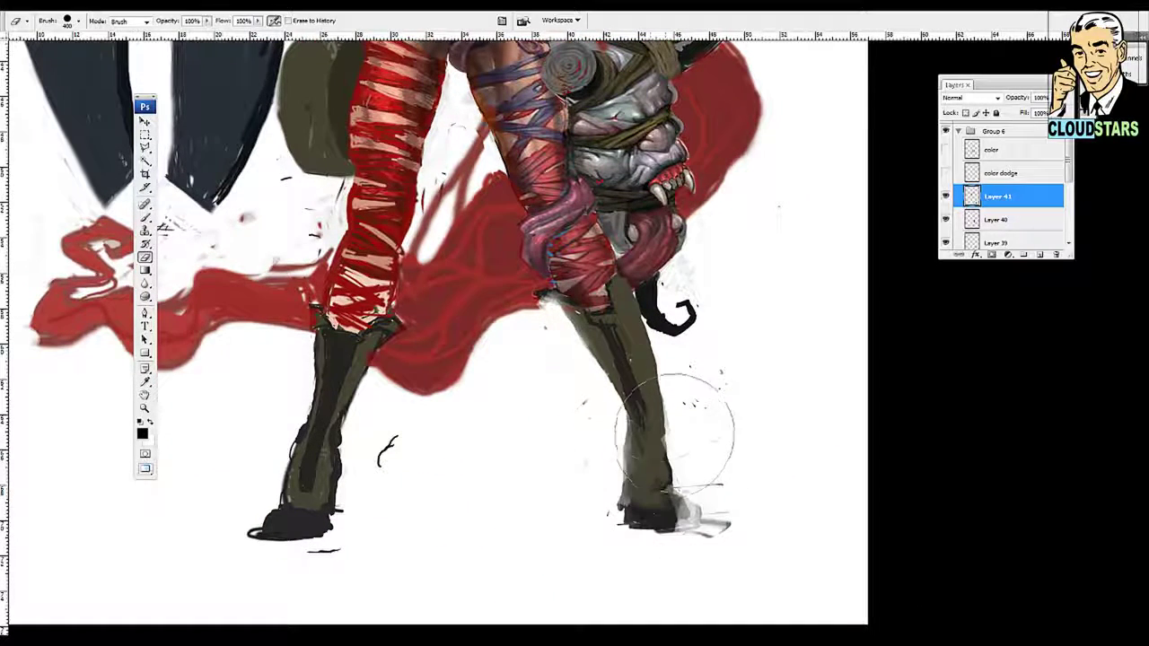
{"action": "mouse_move", "coordinate": [633, 516]}
{"action": "left_mouse_down"}
{"action": "mouse_move", "coordinate": [682, 525]}
{"action": "mouse_move", "coordinate": [678, 382]}
{"action": "left_mouse_up"}
Step: Show the color dodge and color layers and make the color layer active
{"action": "key", "text": "z"}
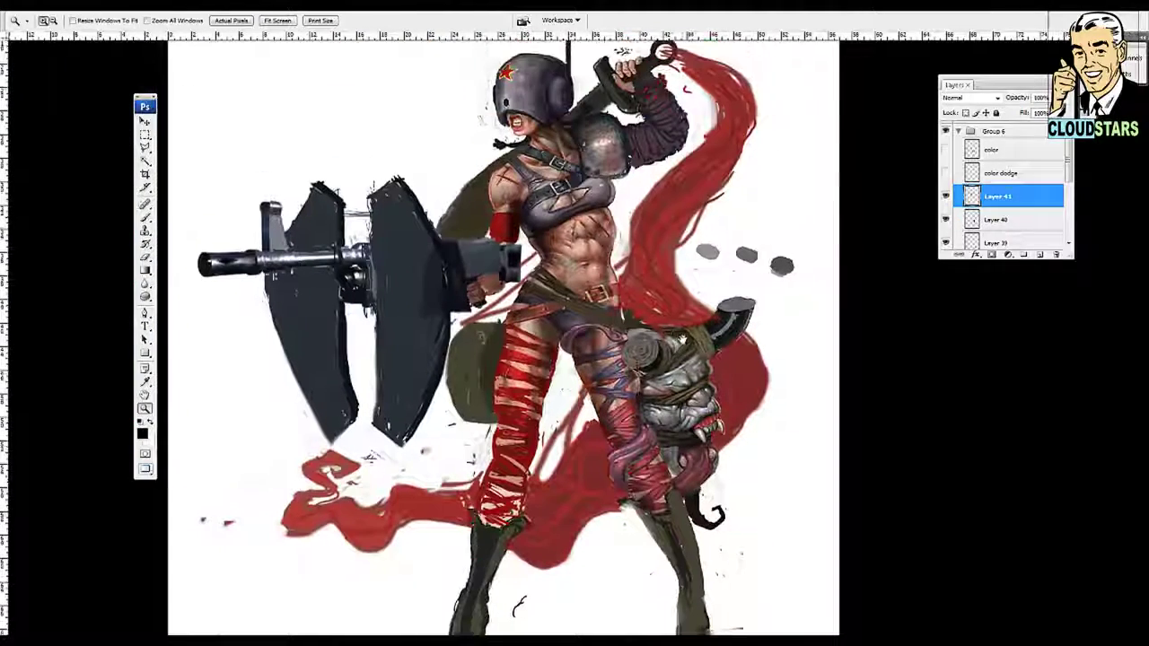
{"action": "left_click", "coordinate": [945, 173]}
{"action": "left_click", "coordinate": [945, 173]}
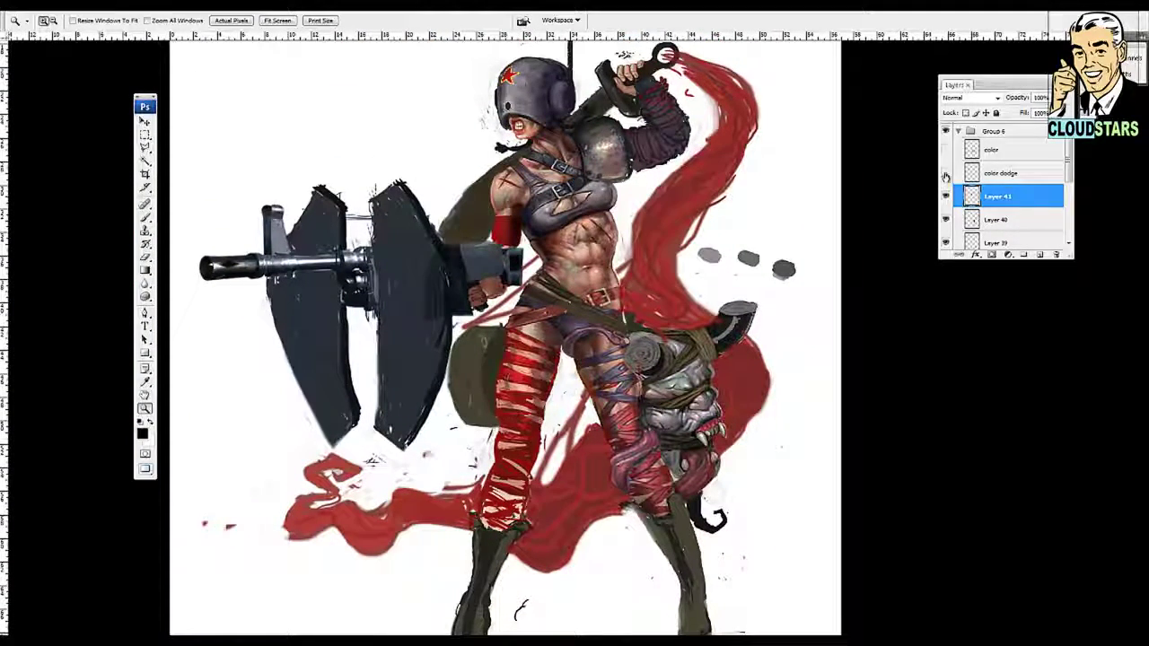
{"action": "left_click", "coordinate": [1007, 174]}
{"action": "key", "text": "e"}
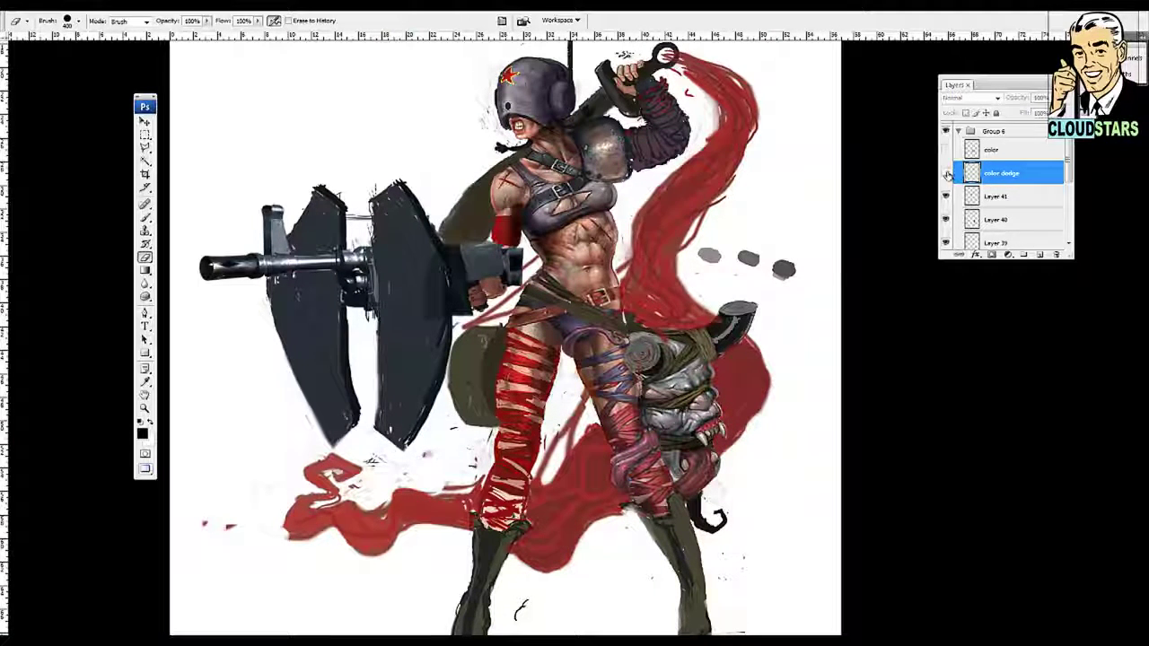
{"action": "left_click", "coordinate": [945, 150]}
{"action": "left_click", "coordinate": [996, 150]}
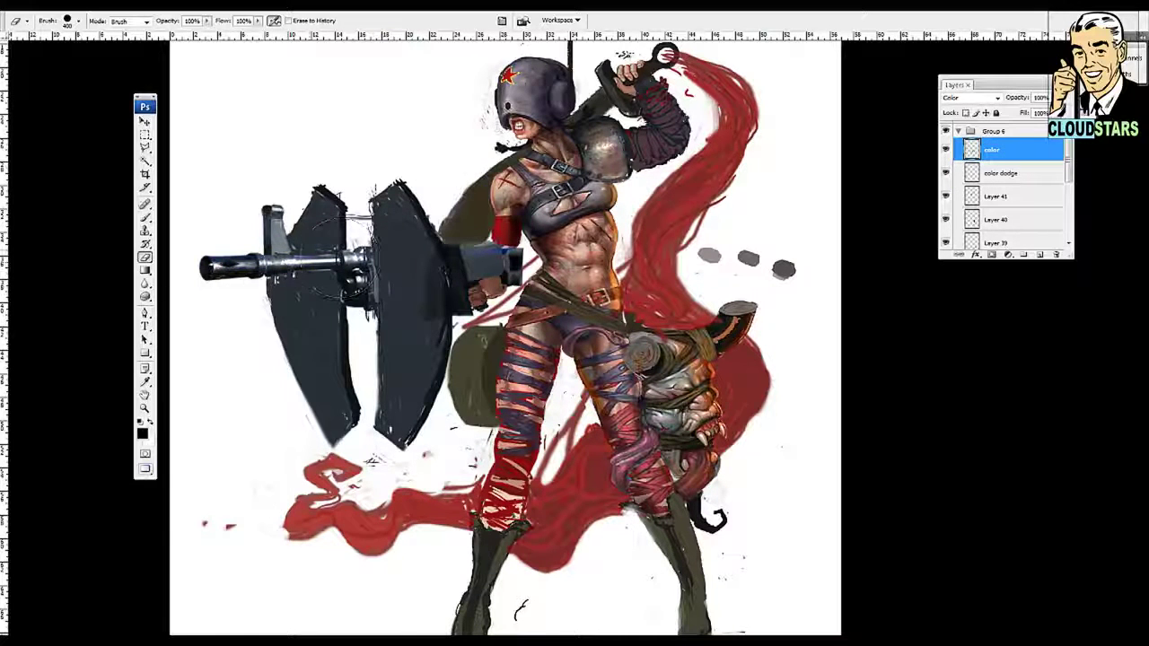
Step: Zoom to 100% in the two-window view and brush blue-purple over the red lower wraps on the leg beside the olive pouch
{"action": "key", "text": "z"}
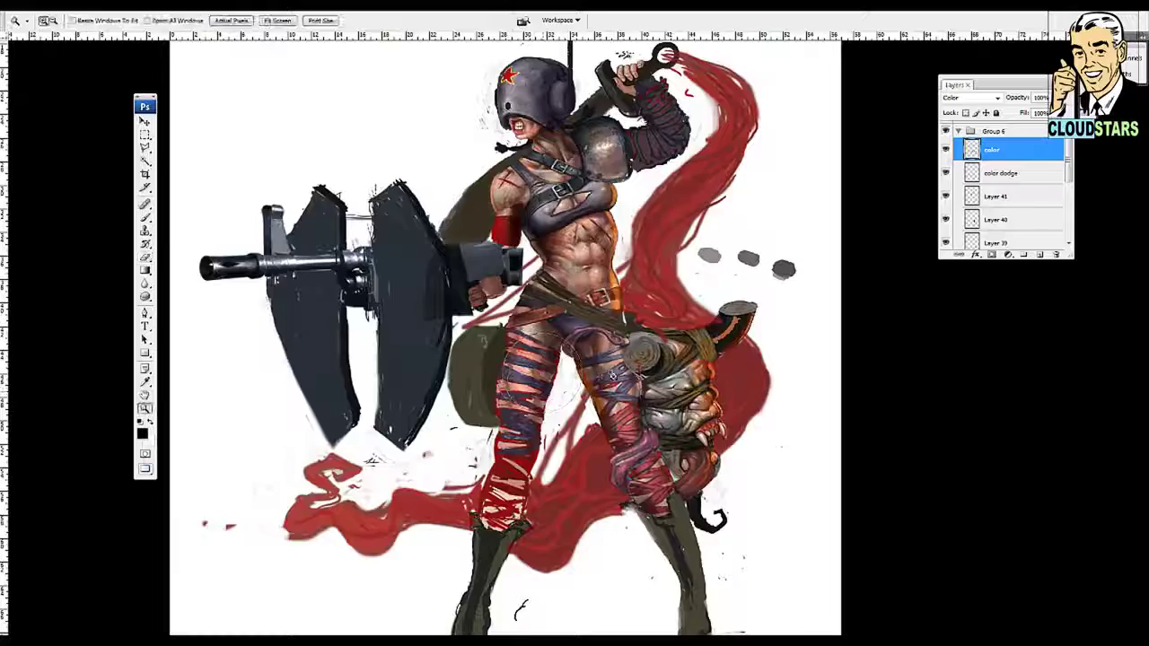
{"action": "left_click", "coordinate": [590, 333]}
{"action": "key", "text": "f"}
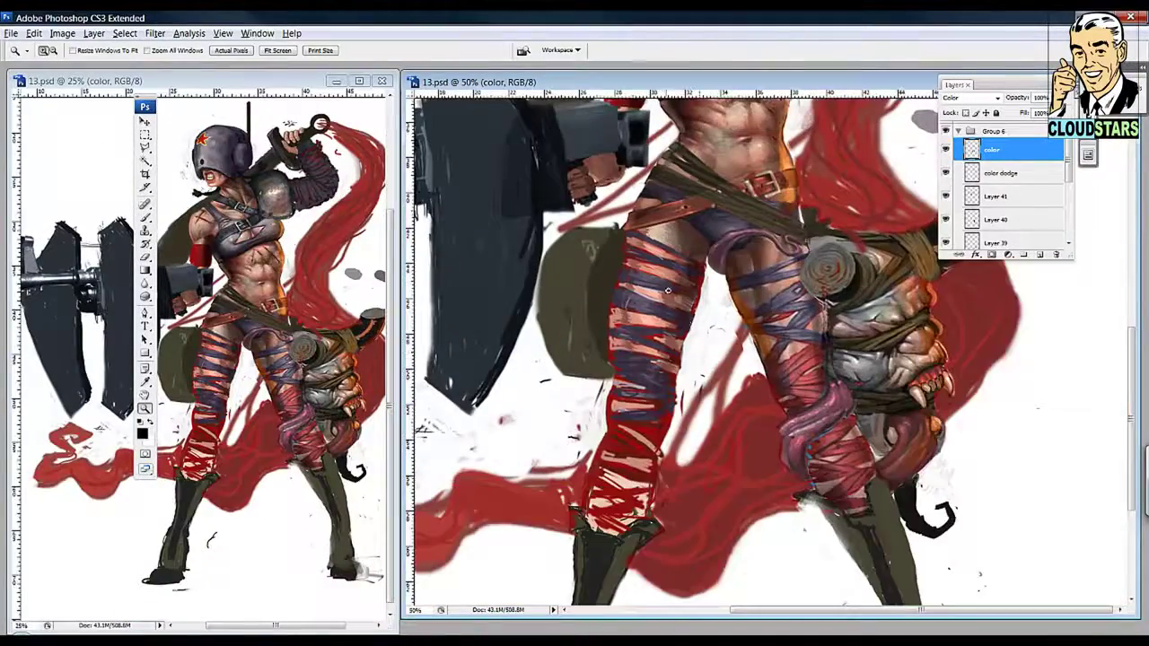
{"action": "left_click", "coordinate": [668, 289]}
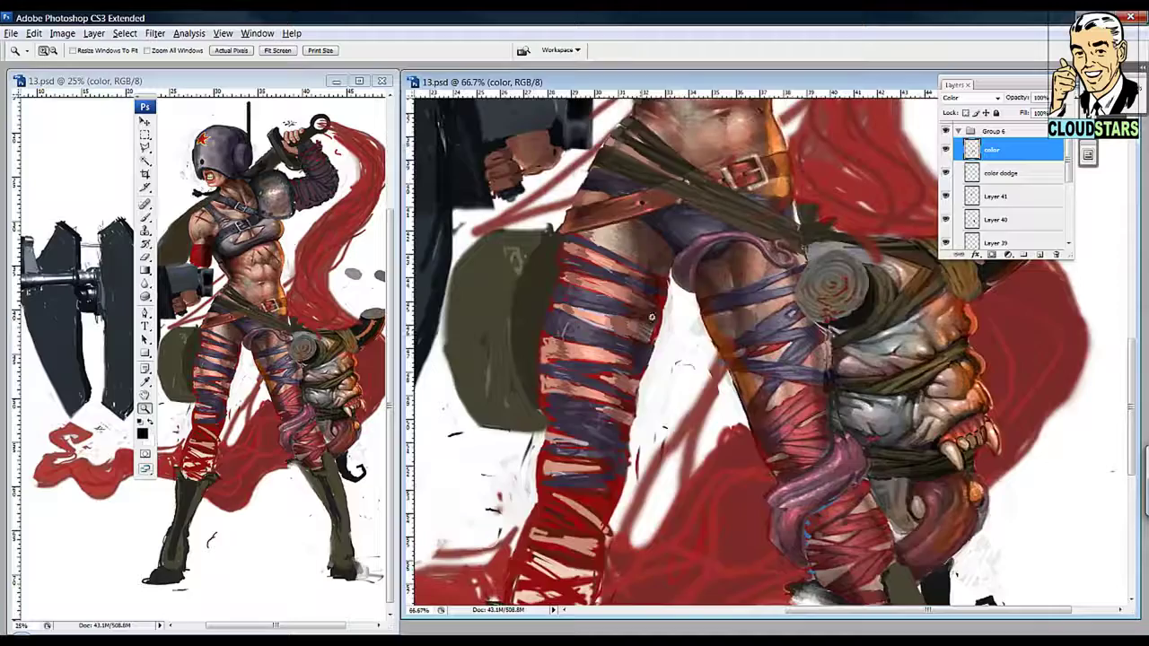
{"action": "left_click", "coordinate": [651, 316]}
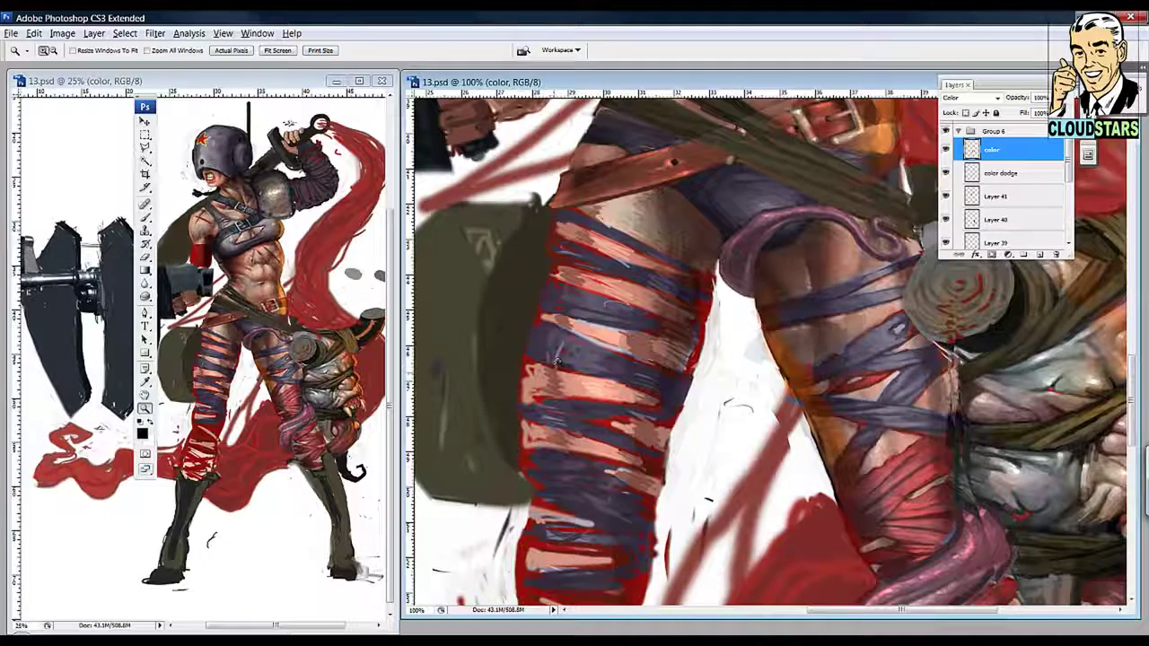
{"action": "key", "text": "b"}
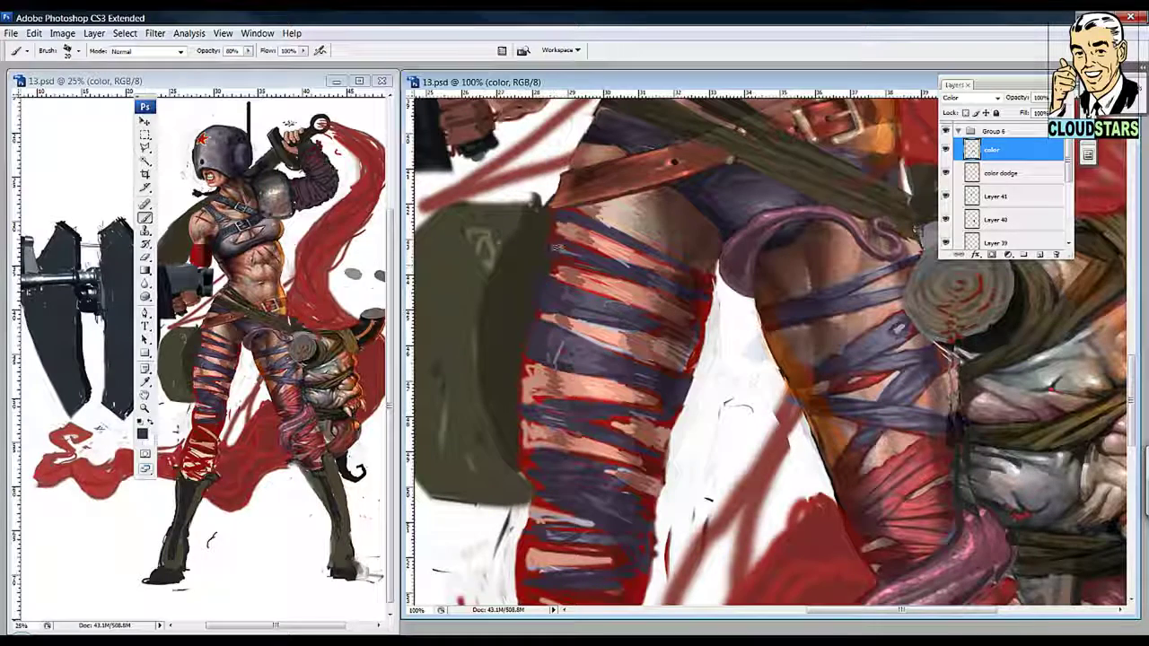
{"action": "left_click_drag", "start_coordinate": [614, 538], "coordinate": [588, 353]}
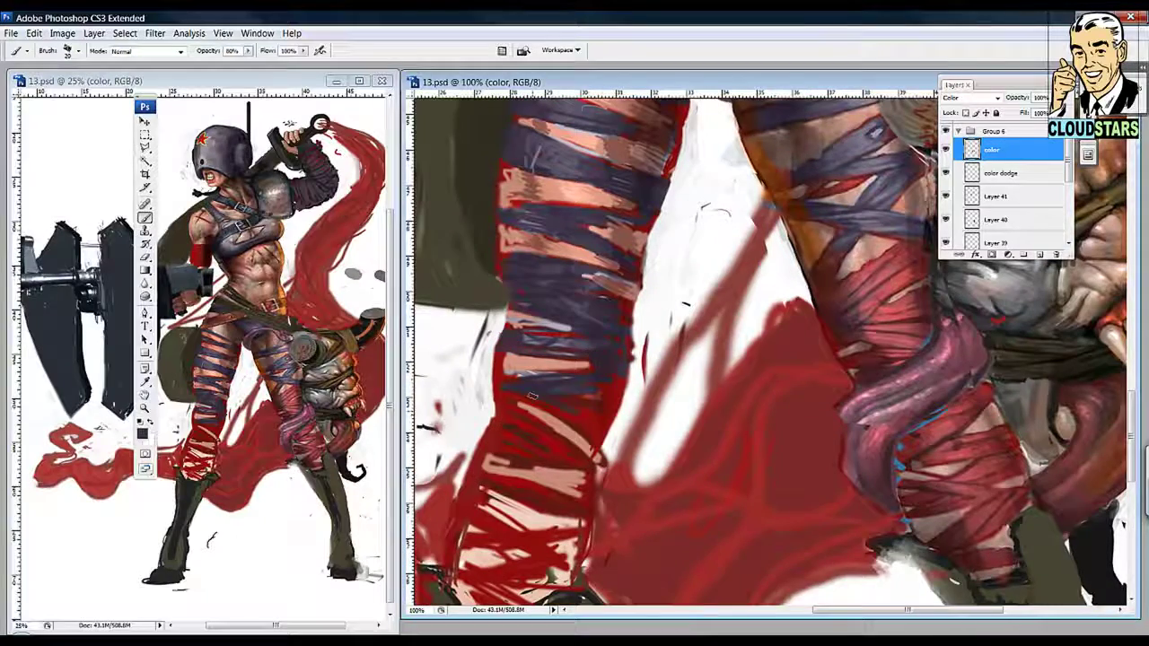
{"action": "left_click_drag", "start_coordinate": [591, 403], "coordinate": [577, 250]}
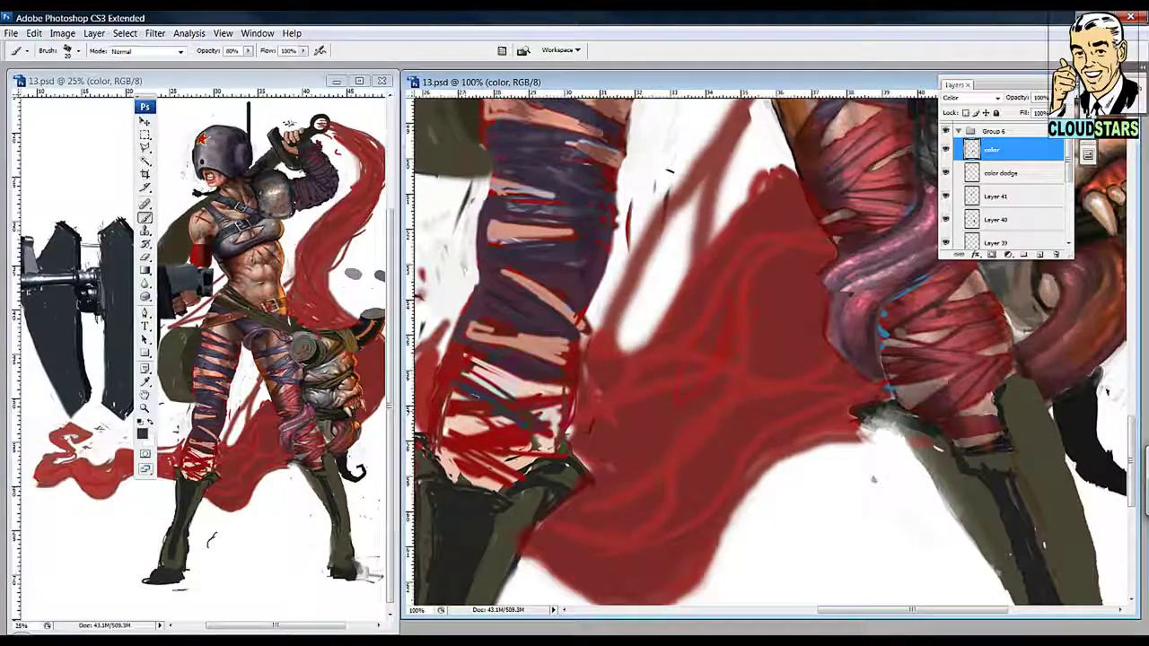
{"action": "left_click_drag", "start_coordinate": [448, 440], "coordinate": [493, 406]}
{"action": "left_click_drag", "start_coordinate": [583, 269], "coordinate": [489, 475]}
Step: Recolor the red wraps above the tentacle blue-purple on the leg beside the monster head
{"action": "left_click_drag", "start_coordinate": [549, 143], "coordinate": [648, 269]}
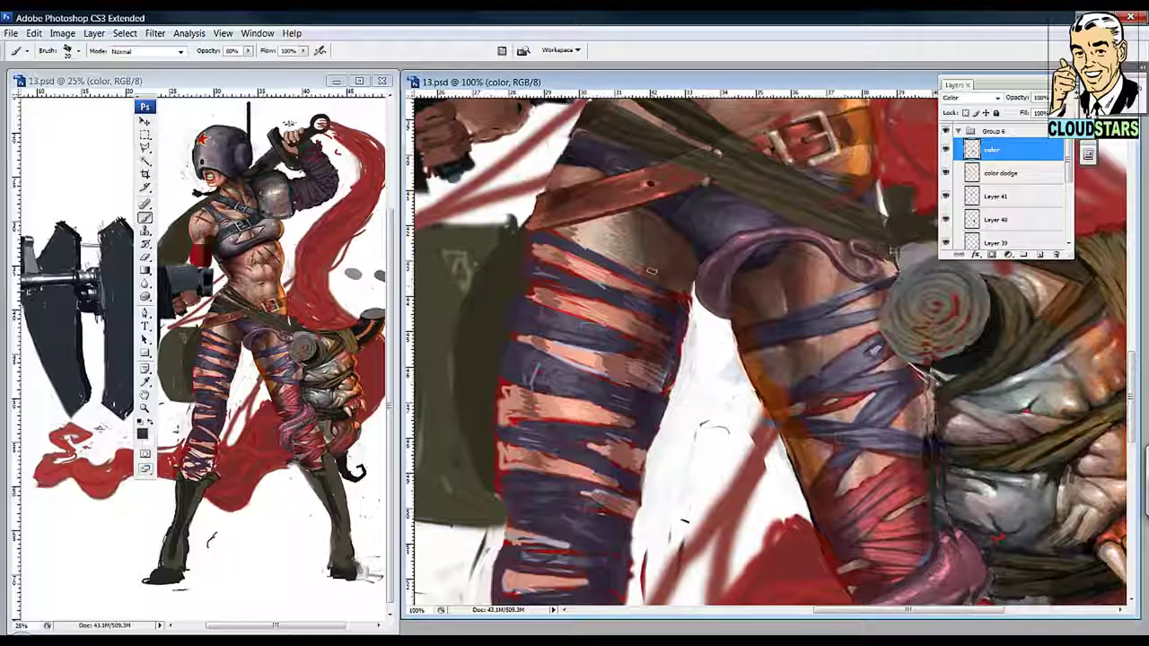
{"action": "left_click_drag", "start_coordinate": [897, 403], "coordinate": [624, 274]}
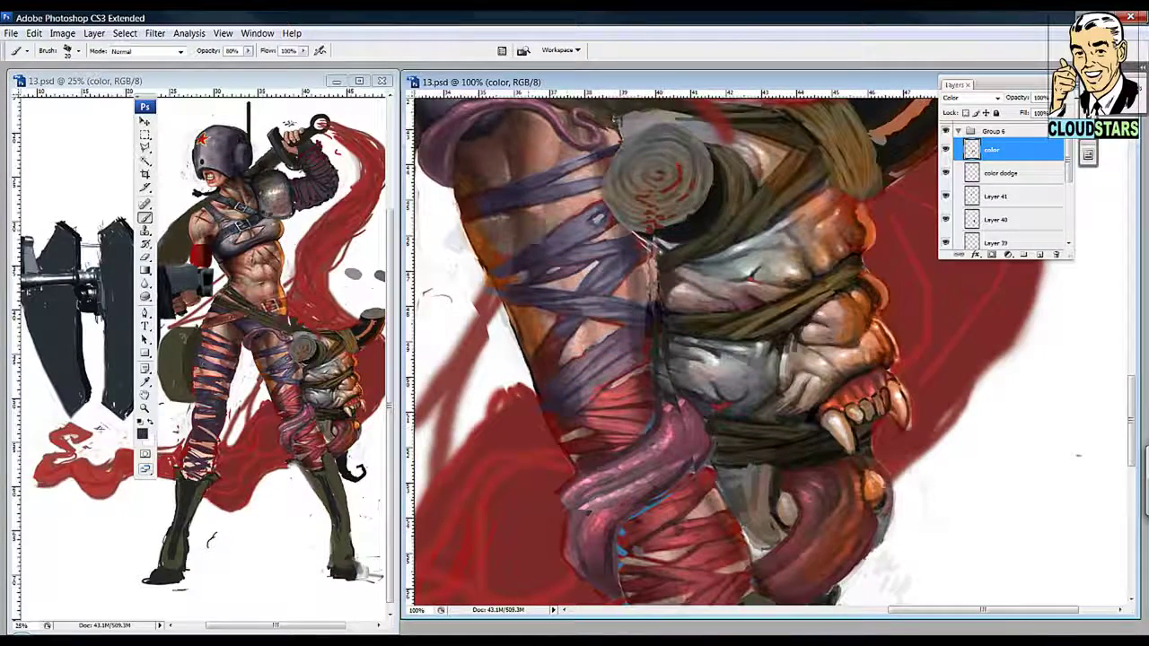
{"action": "left_click_drag", "start_coordinate": [552, 384], "coordinate": [503, 329]}
{"action": "left_click_drag", "start_coordinate": [1037, 428], "coordinate": [996, 368]}
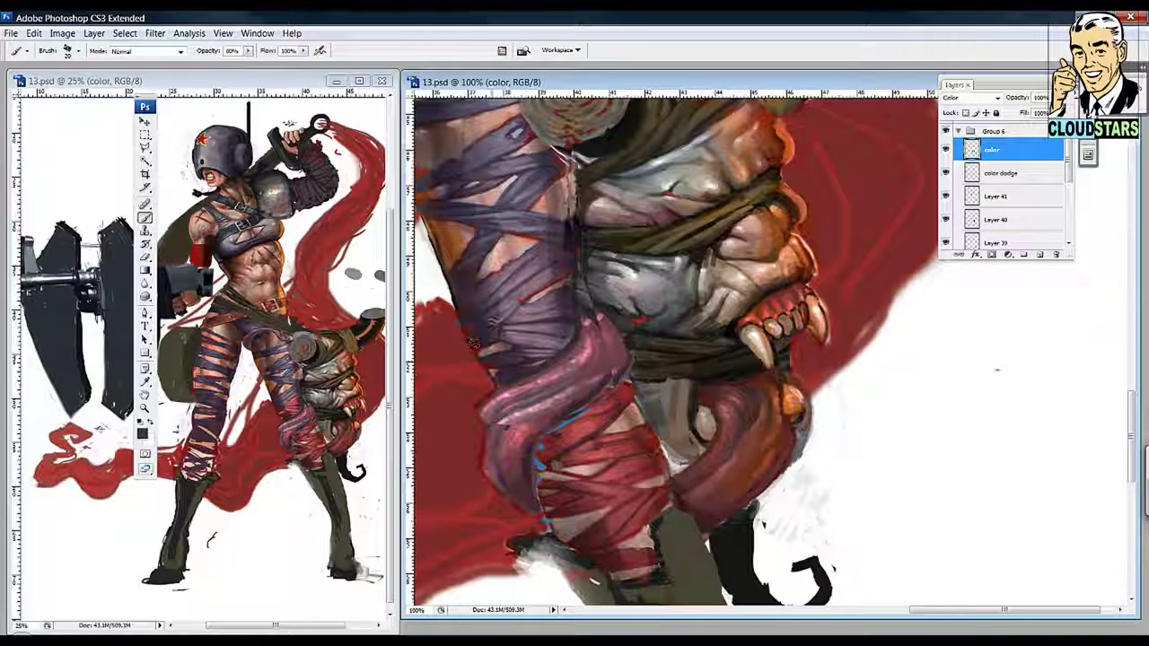
Step: Recolor the remaining red wraps between the tentacle and the boot top blue-purple on the same leg
{"action": "left_click_drag", "start_coordinate": [996, 368], "coordinate": [969, 260]}
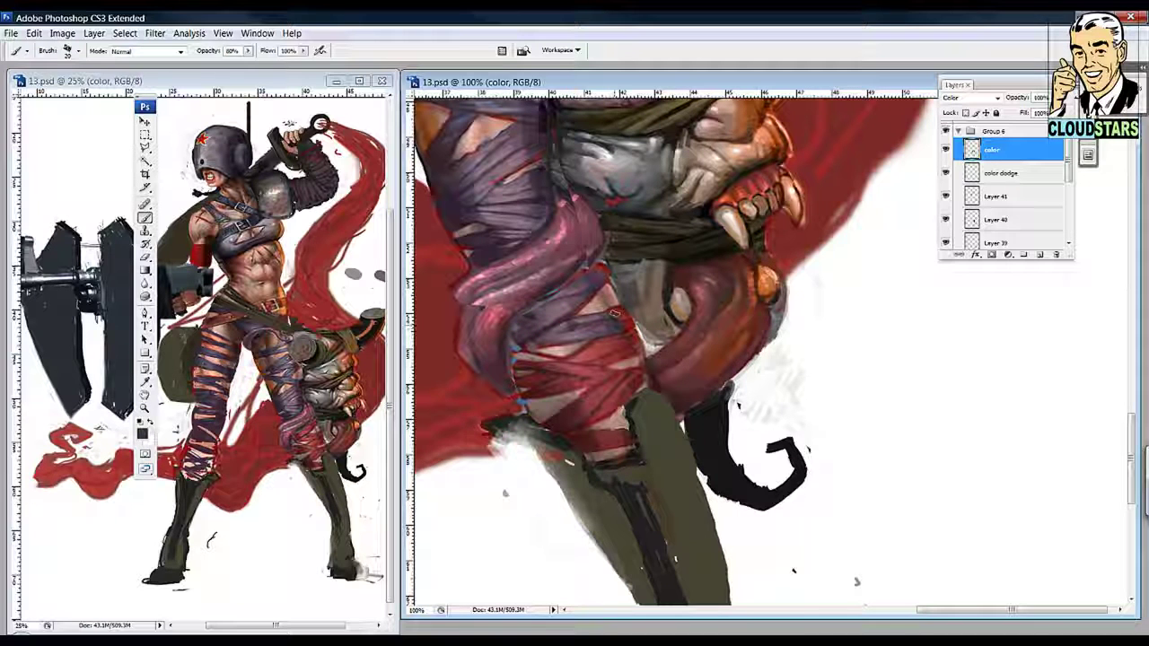
{"action": "left_click_drag", "start_coordinate": [570, 370], "coordinate": [592, 381]}
{"action": "left_click_drag", "start_coordinate": [531, 301], "coordinate": [632, 346]}
{"action": "left_click_drag", "start_coordinate": [568, 285], "coordinate": [583, 368]}
{"action": "left_click_drag", "start_coordinate": [837, 284], "coordinate": [687, 306]}
{"action": "left_click_drag", "start_coordinate": [561, 339], "coordinate": [604, 280]}
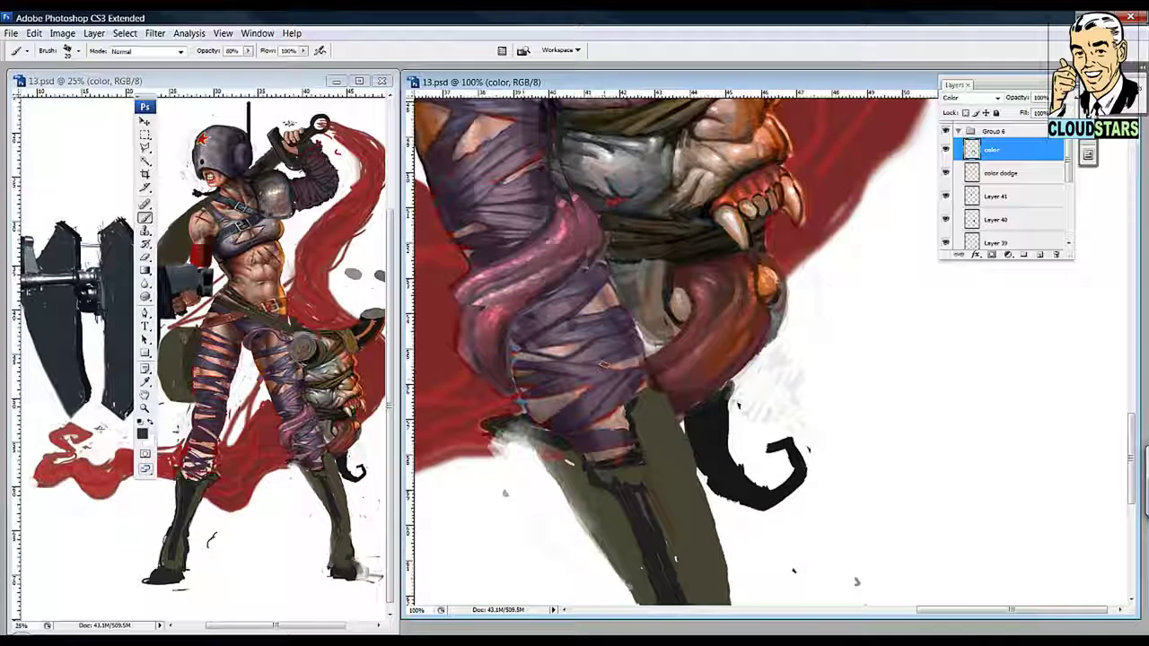
Step: Check the color layer's effect, then tint the metal shoulder armor with light orange at 29% brush opacity
{"action": "left_click_drag", "start_coordinate": [547, 424], "coordinate": [611, 629]}
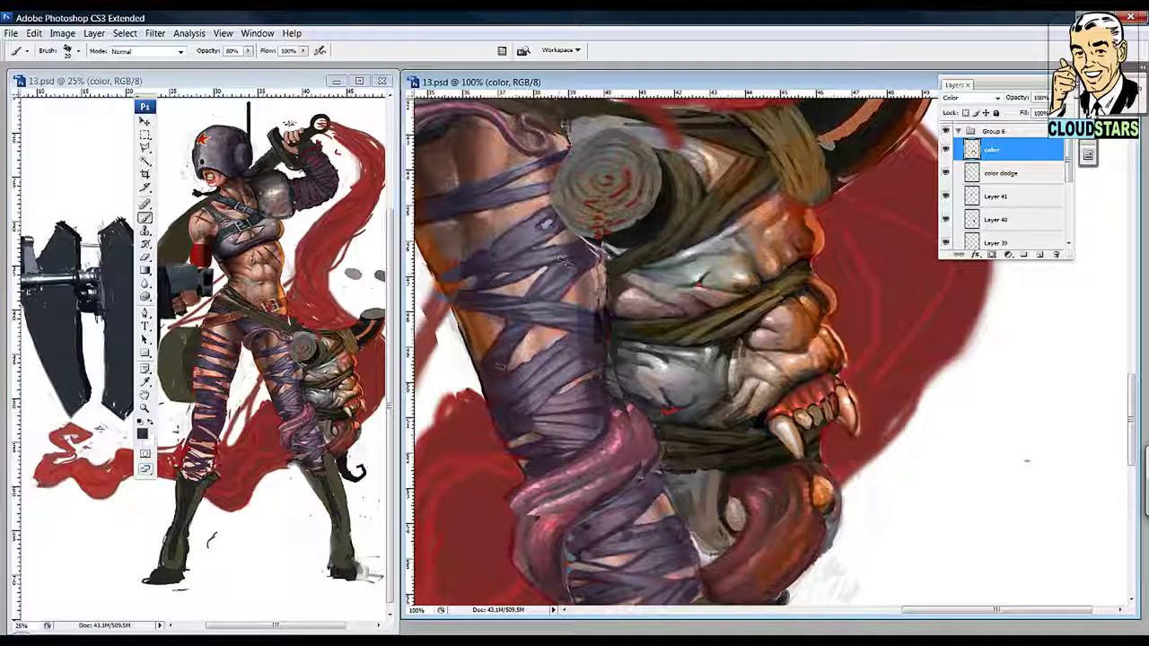
{"action": "mouse_move", "coordinate": [718, 359]}
{"action": "left_mouse_down"}
{"action": "mouse_move", "coordinate": [673, 440]}
{"action": "mouse_move", "coordinate": [682, 421]}
{"action": "mouse_move", "coordinate": [625, 441]}
{"action": "mouse_move", "coordinate": [612, 471]}
{"action": "mouse_move", "coordinate": [715, 543]}
{"action": "mouse_move", "coordinate": [803, 561]}
{"action": "left_mouse_up"}
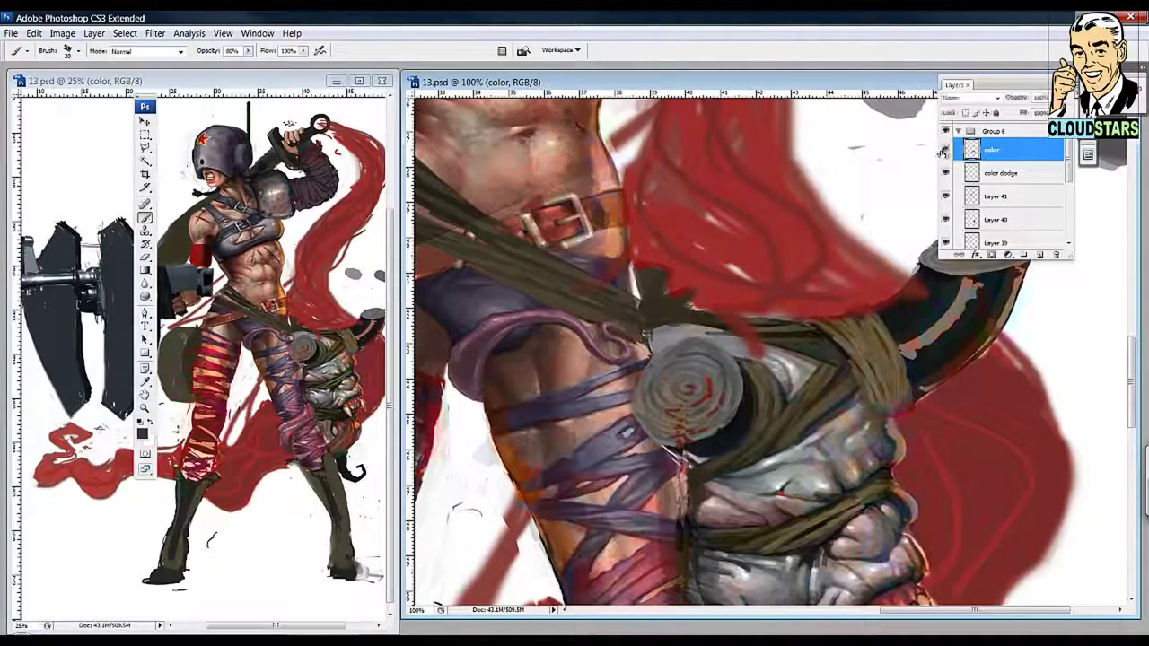
{"action": "left_click_drag", "start_coordinate": [718, 269], "coordinate": [691, 503]}
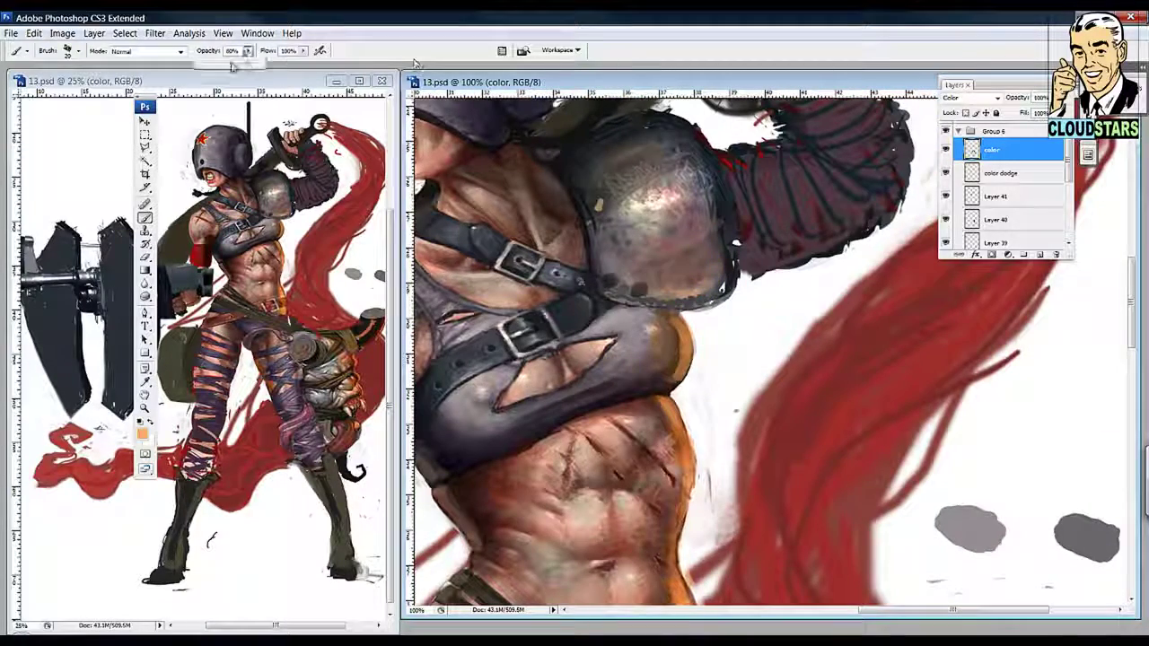
{"action": "left_click_drag", "start_coordinate": [723, 269], "coordinate": [691, 292]}
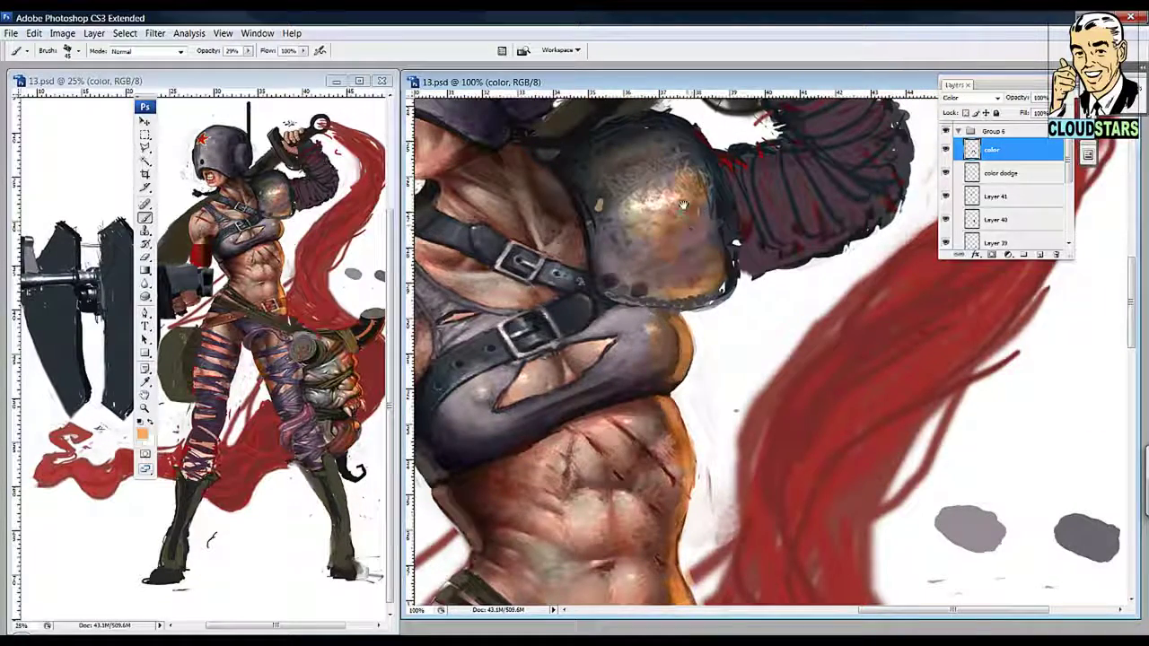
{"action": "left_click_drag", "start_coordinate": [709, 193], "coordinate": [762, 354]}
{"action": "key", "text": "z"}
{"action": "left_click_drag", "start_coordinate": [600, 272], "coordinate": [625, 149]}
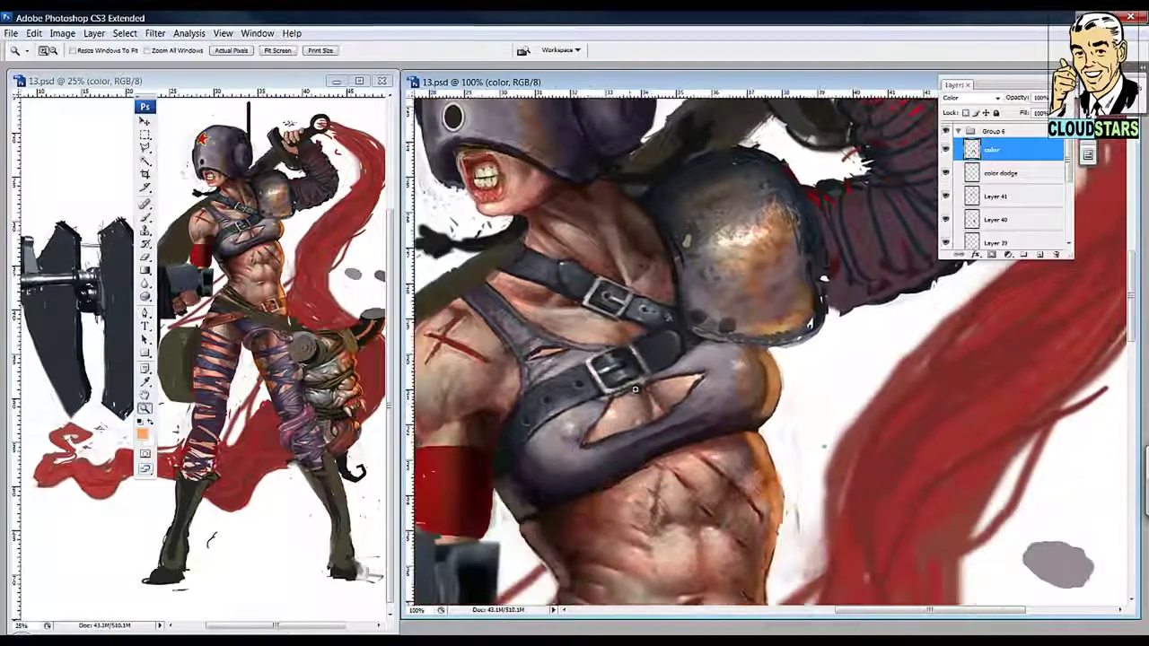
Step: Select Layer 41 and touch up the front edge of the helmet with a grey sampled from the helmet
{"action": "key", "text": "b"}
{"action": "mouse_move", "coordinate": [682, 399]}
{"action": "left_mouse_down"}
{"action": "mouse_move", "coordinate": [740, 428]}
{"action": "mouse_move", "coordinate": [485, 377]}
{"action": "mouse_move", "coordinate": [744, 390]}
{"action": "mouse_move", "coordinate": [898, 449]}
{"action": "left_mouse_up"}
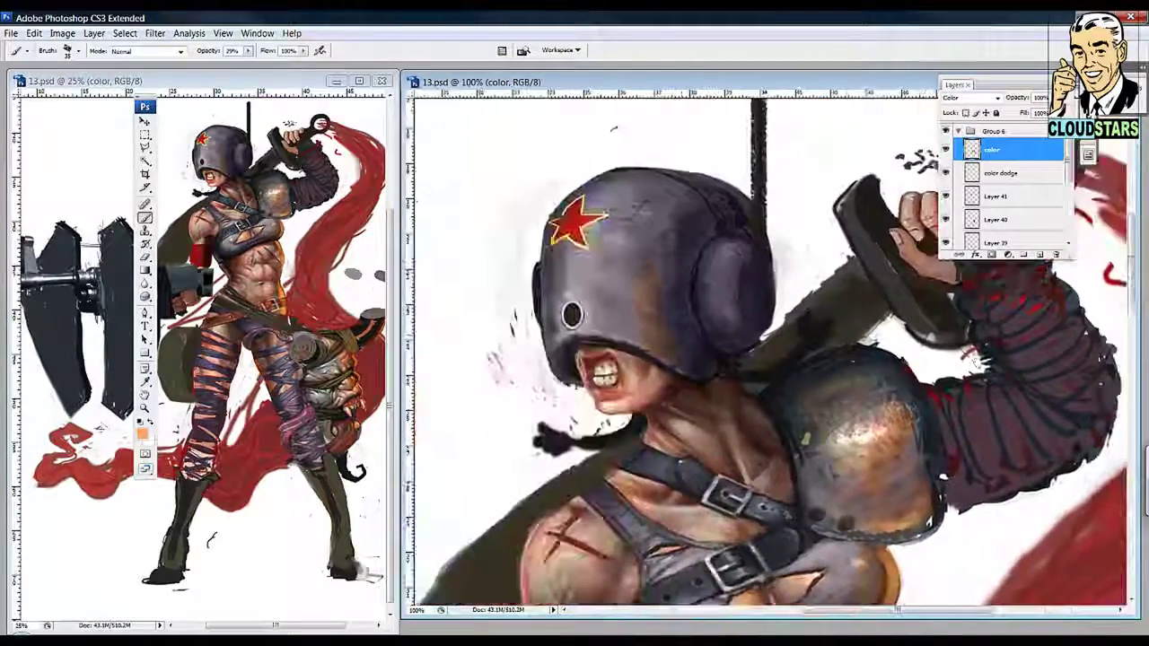
{"action": "left_click", "coordinate": [996, 196]}
{"action": "left_click", "coordinate": [628, 251], "text": "ctrl"}
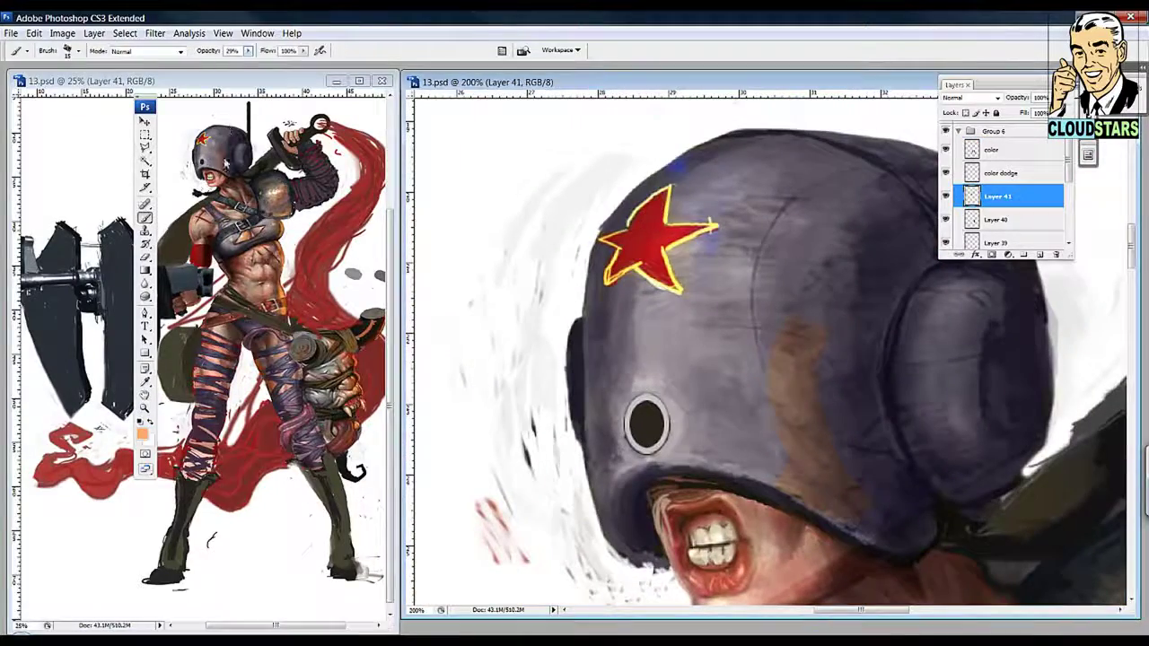
{"action": "key", "text": "z"}
{"action": "left_click", "coordinate": [206, 197]}
{"action": "left_click_drag", "start_coordinate": [654, 359], "coordinate": [578, 273]}
{"action": "key", "text": "b"}
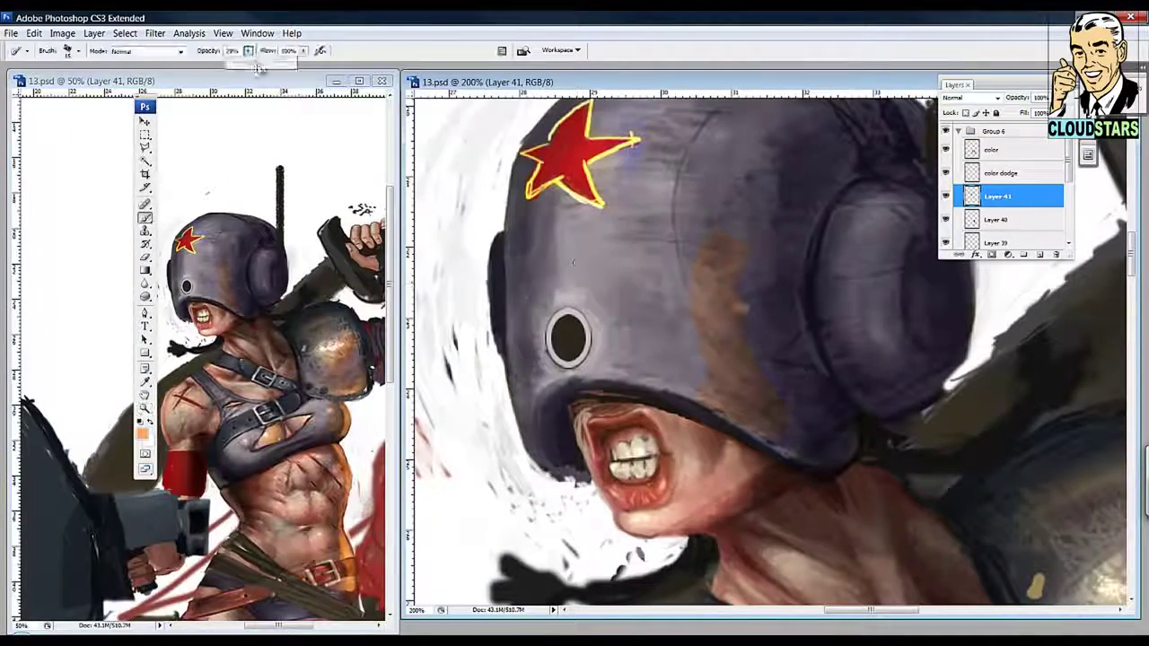
{"action": "left_click", "coordinate": [520, 306], "text": "alt"}
{"action": "mouse_move", "coordinate": [518, 310]}
{"action": "left_mouse_down"}
{"action": "mouse_move", "coordinate": [512, 256]}
{"action": "mouse_move", "coordinate": [516, 281]}
{"action": "left_mouse_up"}
Step: Brush solid red over the start of the cloth inside the sword's pommel ring
{"action": "key", "text": "z"}
{"action": "left_click", "coordinate": [659, 328], "text": "alt"}
{"action": "left_click", "coordinate": [658, 328], "text": "alt"}
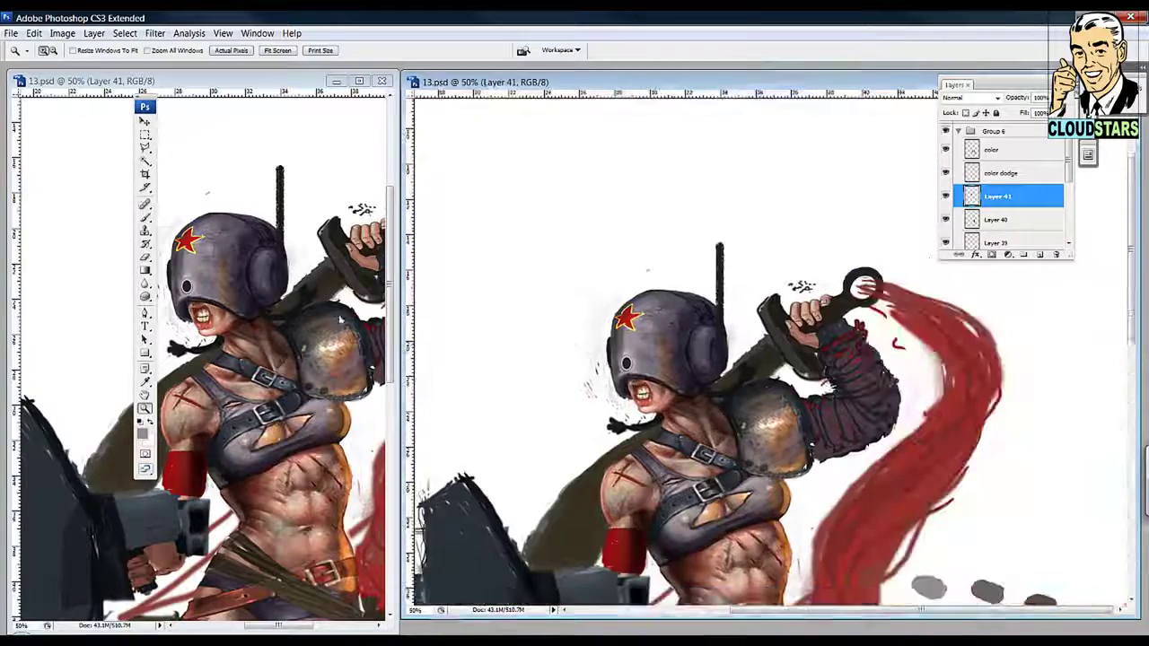
{"action": "left_click", "coordinate": [928, 337]}
{"action": "key", "text": "b"}
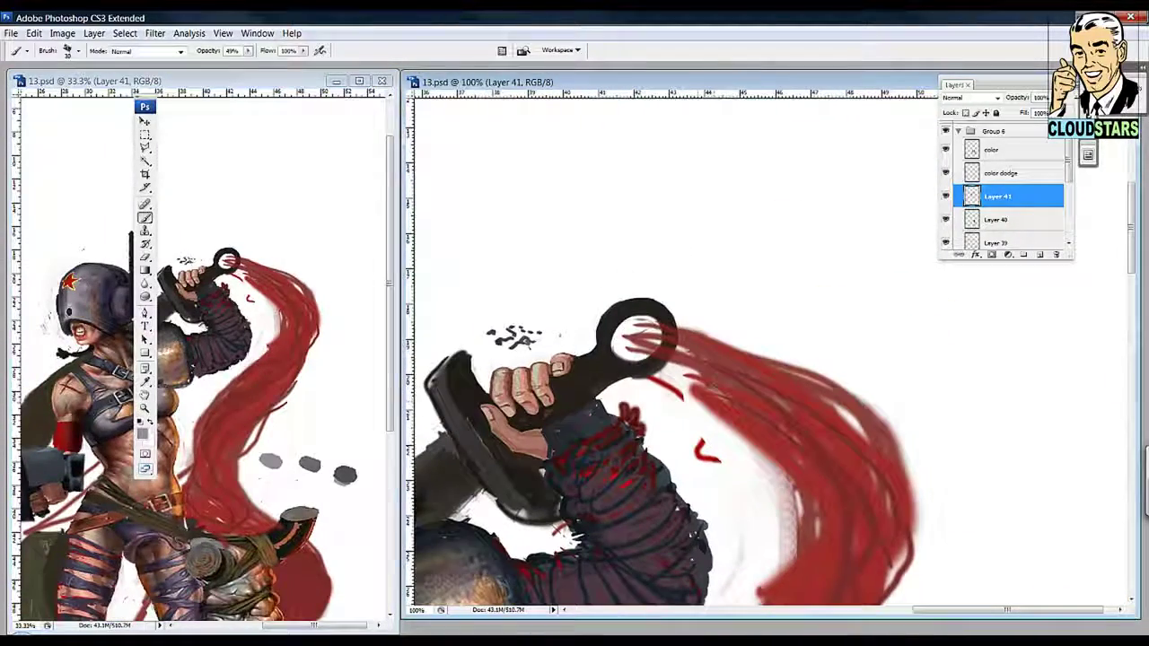
{"action": "left_click", "coordinate": [248, 51]}
{"action": "key", "text": "6"}
{"action": "key", "text": "8"}
{"action": "left_click_drag", "start_coordinate": [688, 343], "coordinate": [635, 334]}
{"action": "left_click_drag", "start_coordinate": [689, 363], "coordinate": [639, 325]}
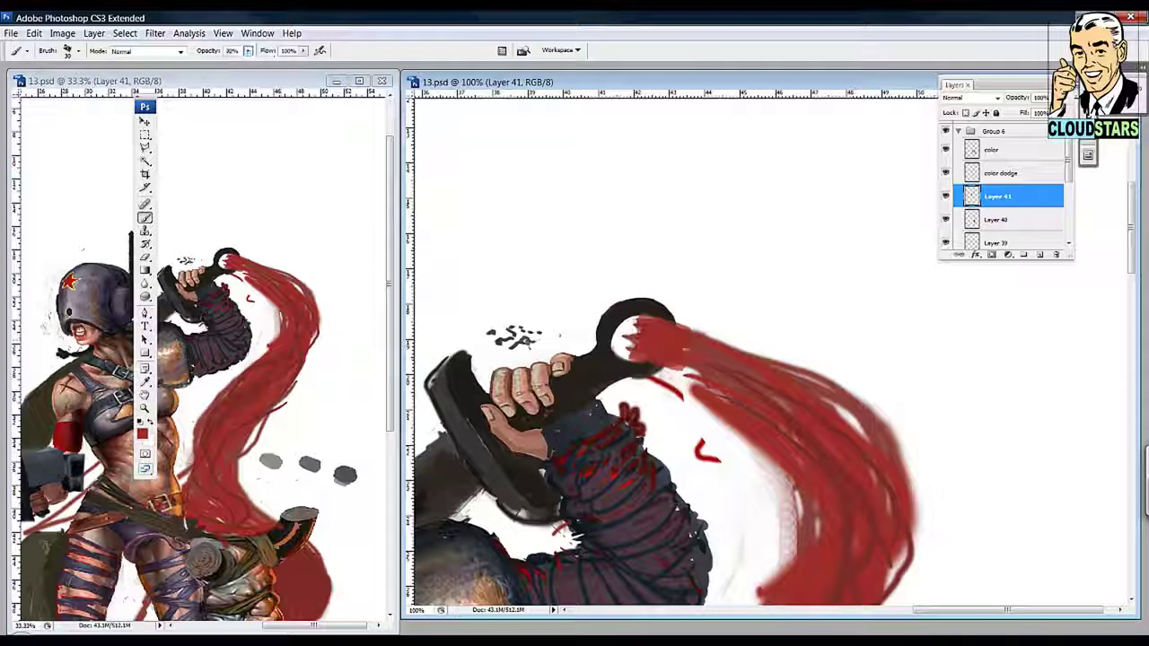
Step: Paint a red knot with loose ends where the cloth is tied to the pommel ring
{"action": "mouse_move", "coordinate": [682, 377]}
{"action": "left_mouse_down"}
{"action": "mouse_move", "coordinate": [644, 323]}
{"action": "mouse_move", "coordinate": [633, 269]}
{"action": "mouse_move", "coordinate": [704, 255]}
{"action": "mouse_move", "coordinate": [637, 243]}
{"action": "left_mouse_up"}
{"action": "mouse_move", "coordinate": [628, 269]}
{"action": "left_mouse_down"}
{"action": "mouse_move", "coordinate": [628, 202]}
{"action": "mouse_move", "coordinate": [628, 242]}
{"action": "mouse_move", "coordinate": [660, 207]}
{"action": "left_mouse_up"}
{"action": "key", "text": "4"}
{"action": "key", "text": "7"}
{"action": "mouse_move", "coordinate": [628, 296]}
{"action": "left_mouse_down"}
{"action": "mouse_move", "coordinate": [628, 197]}
{"action": "mouse_move", "coordinate": [731, 292]}
{"action": "left_mouse_up"}
{"action": "left_click_drag", "start_coordinate": [709, 238], "coordinate": [650, 301]}
{"action": "mouse_move", "coordinate": [628, 197]}
{"action": "left_mouse_down"}
{"action": "mouse_move", "coordinate": [628, 247]}
{"action": "mouse_move", "coordinate": [686, 201]}
{"action": "mouse_move", "coordinate": [745, 260]}
{"action": "left_mouse_up"}
Step: Sample a red and brush deeper folds down the upper stretch of the flowing cloth
{"action": "left_click", "coordinate": [682, 216], "text": "alt"}
{"action": "mouse_move", "coordinate": [677, 202]}
{"action": "left_mouse_down"}
{"action": "mouse_move", "coordinate": [754, 278]}
{"action": "mouse_move", "coordinate": [677, 256]}
{"action": "left_mouse_up"}
{"action": "key", "text": "5"}
{"action": "key", "text": "7"}
{"action": "mouse_move", "coordinate": [616, 169]}
{"action": "left_mouse_down"}
{"action": "mouse_move", "coordinate": [655, 156]}
{"action": "mouse_move", "coordinate": [653, 131]}
{"action": "left_mouse_up"}
{"action": "left_click_drag", "start_coordinate": [718, 314], "coordinate": [698, 292]}
{"action": "mouse_move", "coordinate": [691, 150]}
{"action": "left_mouse_down"}
{"action": "mouse_move", "coordinate": [783, 240]}
{"action": "mouse_move", "coordinate": [861, 350]}
{"action": "left_mouse_up"}
{"action": "left_click_drag", "start_coordinate": [771, 269], "coordinate": [709, 467]}
{"action": "key", "text": "z"}
{"action": "left_click", "coordinate": [947, 332], "text": "alt"}
{"action": "left_click", "coordinate": [947, 333], "text": "alt"}
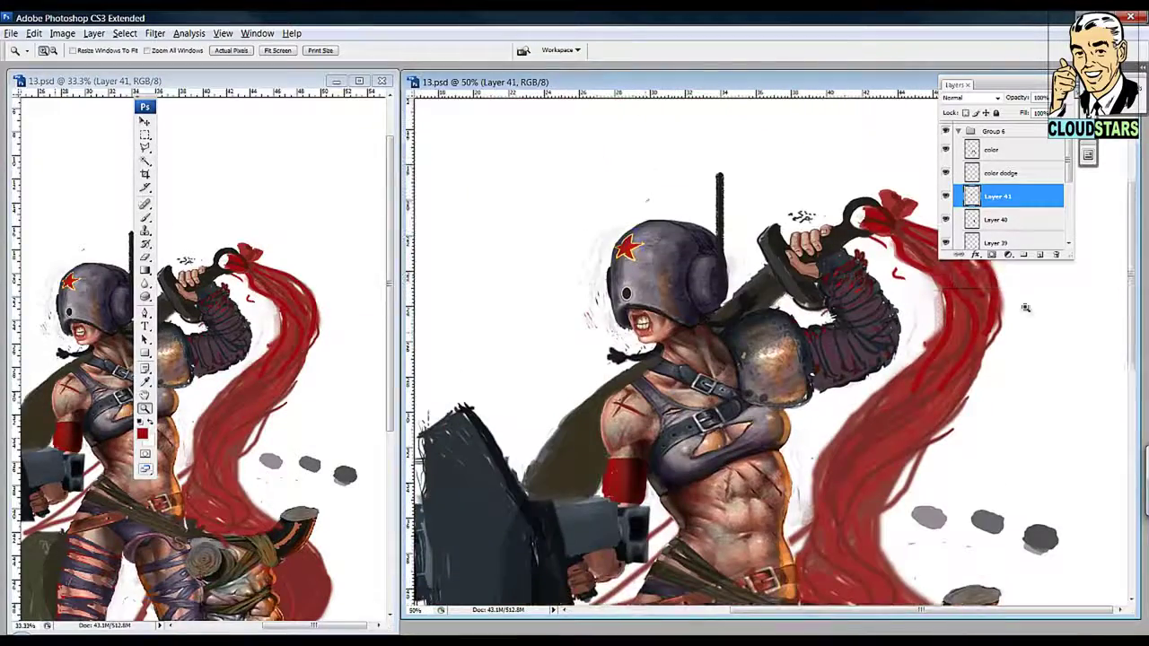
Step: View the figure full screen and extend the saturated red along the cloth down toward the waist
{"action": "left_click_drag", "start_coordinate": [298, 351], "coordinate": [334, 260]}
{"action": "left_click_drag", "start_coordinate": [720, 334], "coordinate": [756, 311]}
{"action": "left_click", "coordinate": [745, 269], "text": "alt"}
{"action": "key", "text": "f"}
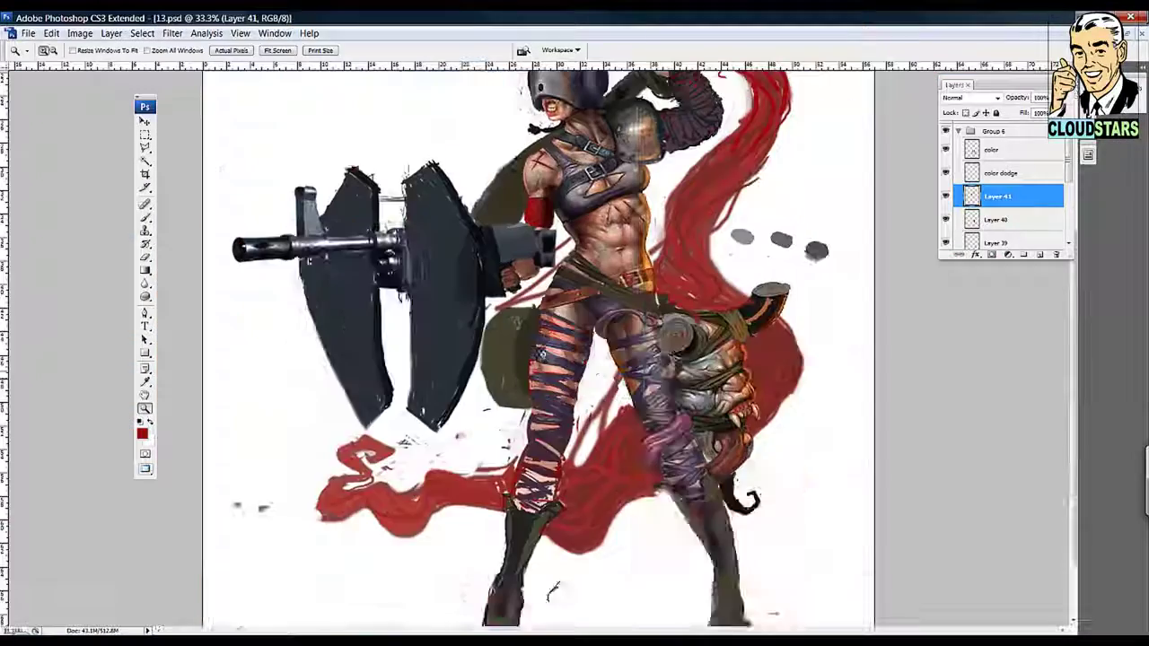
{"action": "mouse_move", "coordinate": [685, 211]}
{"action": "left_mouse_down"}
{"action": "mouse_move", "coordinate": [566, 263]}
{"action": "mouse_move", "coordinate": [556, 300]}
{"action": "left_mouse_up"}
{"action": "key", "text": "b"}
{"action": "left_click_drag", "start_coordinate": [601, 242], "coordinate": [560, 294]}
{"action": "left_click_drag", "start_coordinate": [664, 147], "coordinate": [646, 206]}
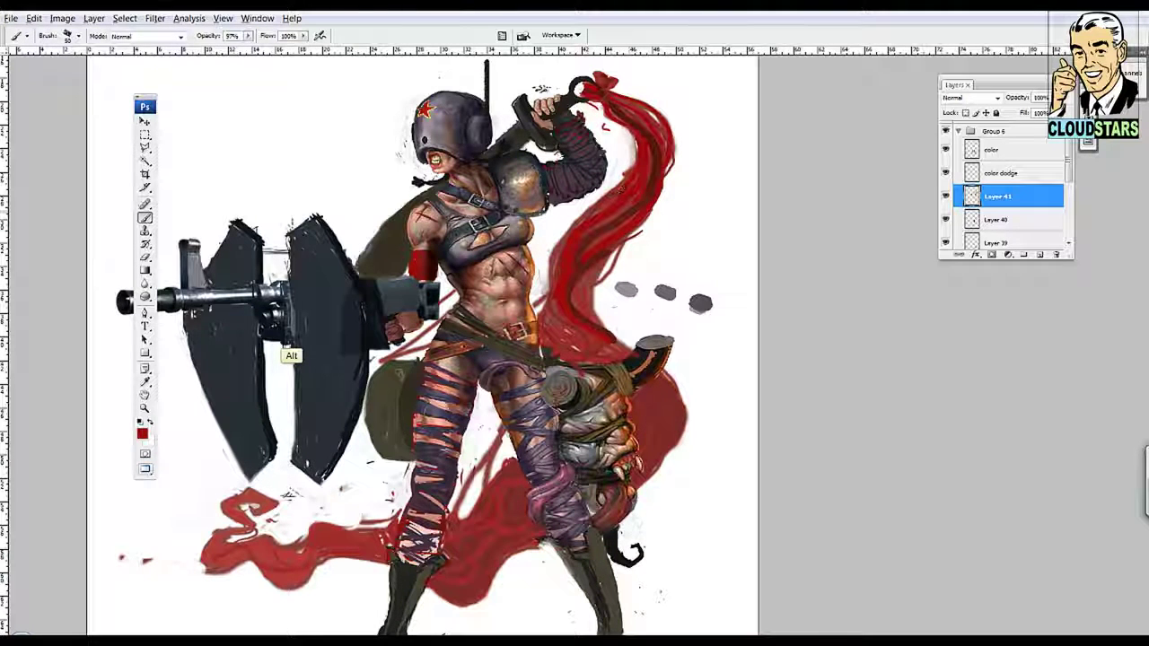
Step: Add dark red shadow folds to the cloth above the belt, beside the monster head and along its middle
{"action": "left_click_drag", "start_coordinate": [631, 330], "coordinate": [609, 357]}
{"action": "left_click_drag", "start_coordinate": [619, 307], "coordinate": [554, 357]}
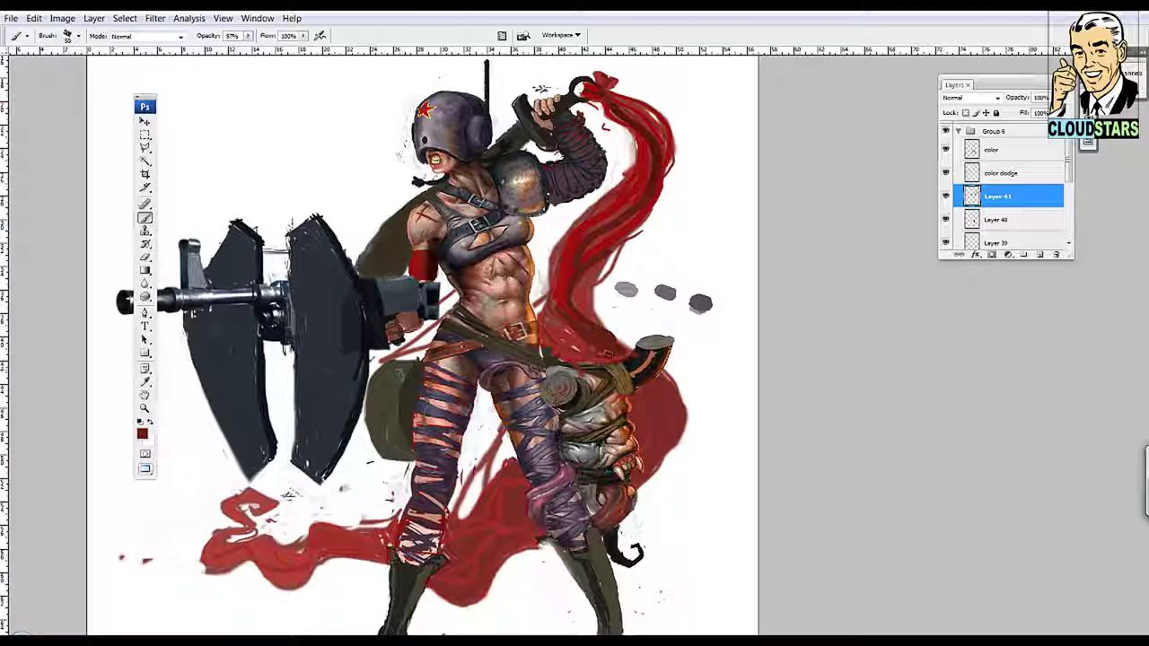
{"action": "left_click_drag", "start_coordinate": [592, 321], "coordinate": [544, 365]}
{"action": "mouse_move", "coordinate": [672, 374]}
{"action": "left_mouse_down"}
{"action": "mouse_move", "coordinate": [664, 422]}
{"action": "mouse_move", "coordinate": [634, 424]}
{"action": "left_mouse_up"}
{"action": "left_click_drag", "start_coordinate": [666, 423], "coordinate": [648, 444]}
{"action": "left_click_drag", "start_coordinate": [632, 176], "coordinate": [554, 259]}
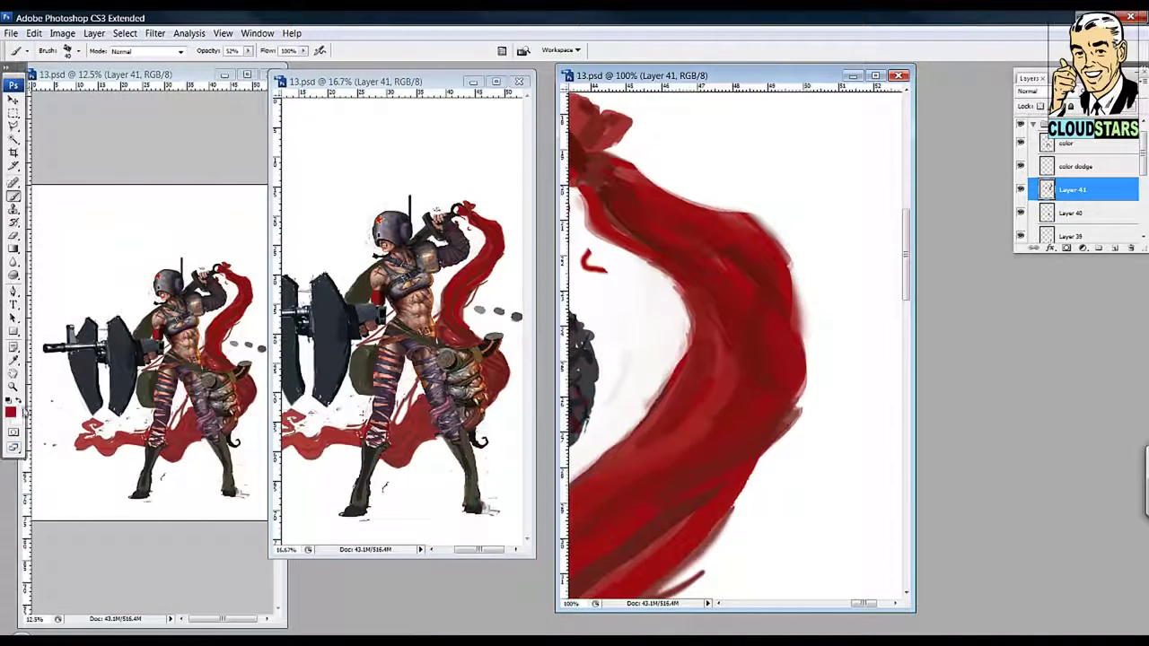
Step: Choose a new red and model the folds on the cloth's upper bend at 52% brush opacity
{"action": "left_click", "coordinate": [11, 412]}
{"action": "key", "text": "Return"}
{"action": "mouse_move", "coordinate": [717, 289]}
{"action": "left_mouse_down"}
{"action": "mouse_move", "coordinate": [764, 268]}
{"action": "mouse_move", "coordinate": [790, 301]}
{"action": "left_mouse_up"}
{"action": "scroll", "coordinate": [787, 286], "scroll_direction": "down", "scroll_amount": 1}
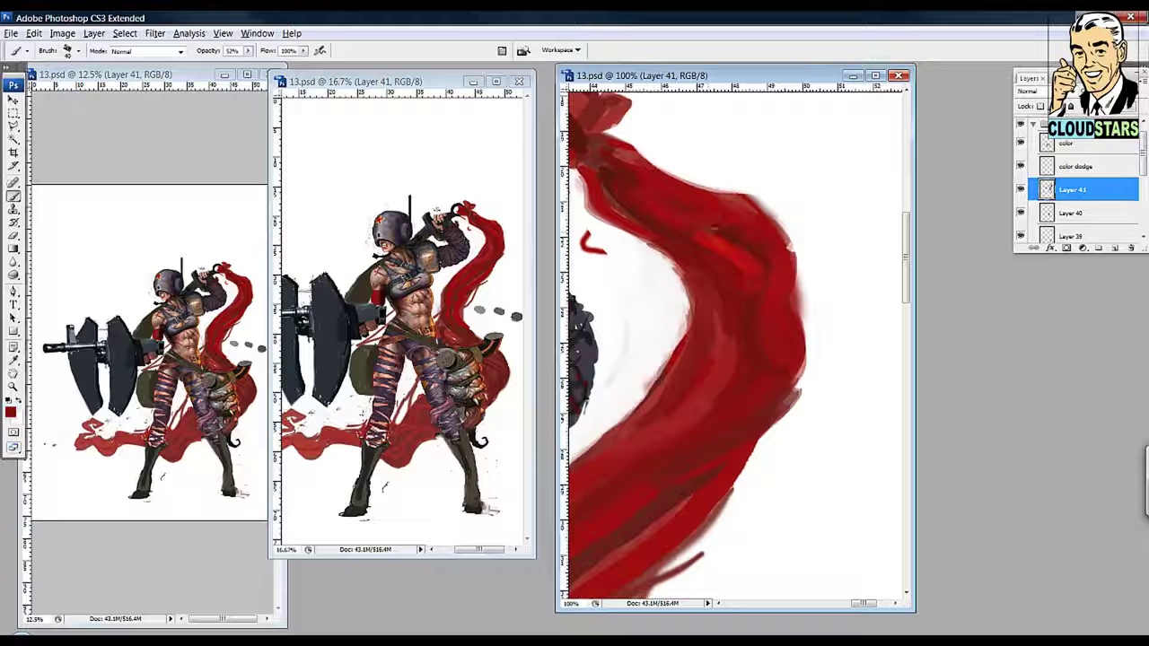
{"action": "left_click_drag", "start_coordinate": [655, 154], "coordinate": [758, 168]}
{"action": "mouse_move", "coordinate": [654, 183]}
{"action": "left_mouse_down"}
{"action": "mouse_move", "coordinate": [690, 215]}
{"action": "mouse_move", "coordinate": [641, 166]}
{"action": "left_mouse_up"}
{"action": "left_click_drag", "start_coordinate": [682, 359], "coordinate": [716, 234]}
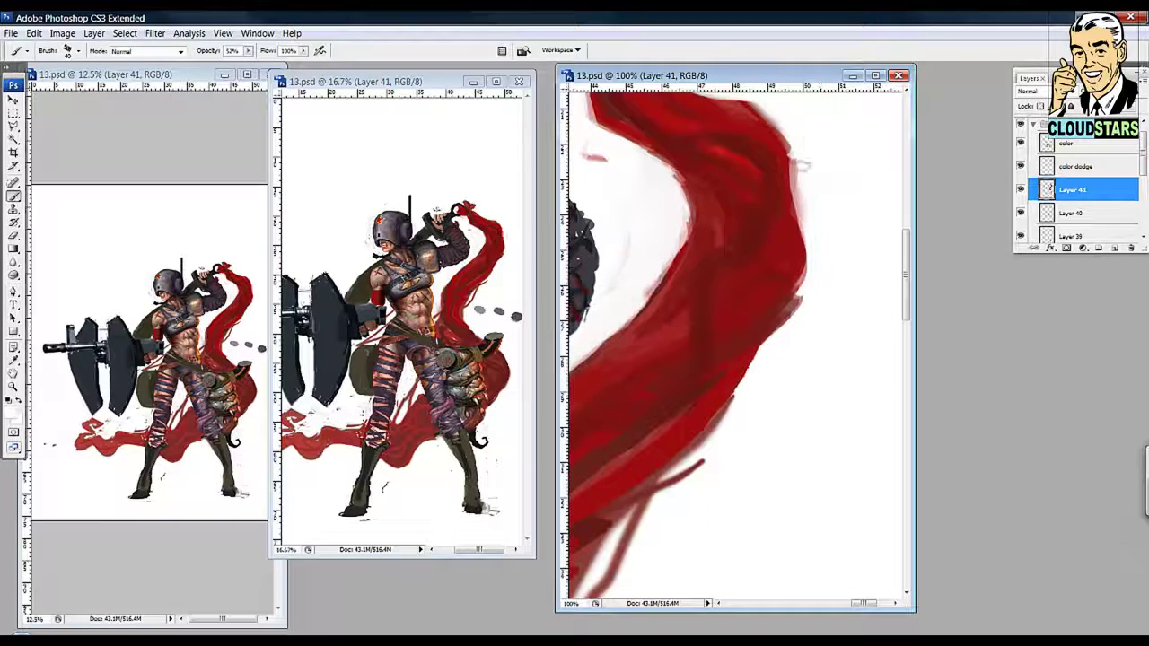
Step: Clean the outer edge of the cloth's upper bend with white and smooth its red shading
{"action": "scroll", "coordinate": [825, 188], "scroll_direction": "down", "scroll_amount": 1}
{"action": "left_click_drag", "start_coordinate": [587, 294], "coordinate": [664, 224]}
{"action": "scroll", "coordinate": [786, 287], "scroll_direction": "up", "scroll_amount": 10}
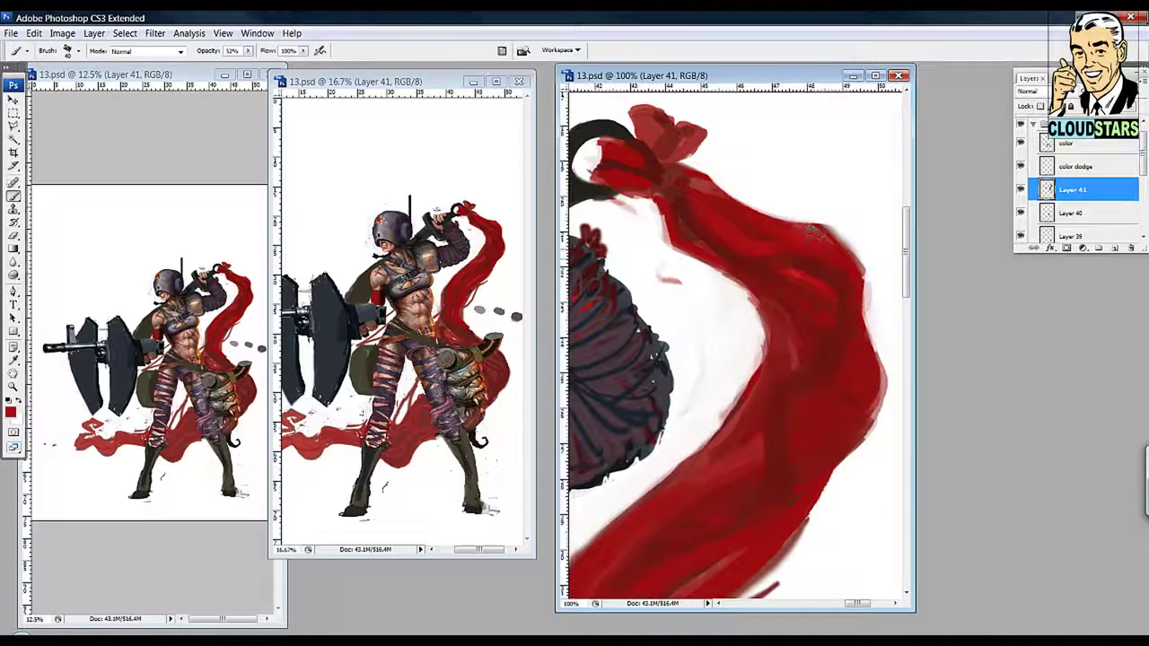
{"action": "scroll", "coordinate": [795, 167], "scroll_direction": "down", "scroll_amount": 5}
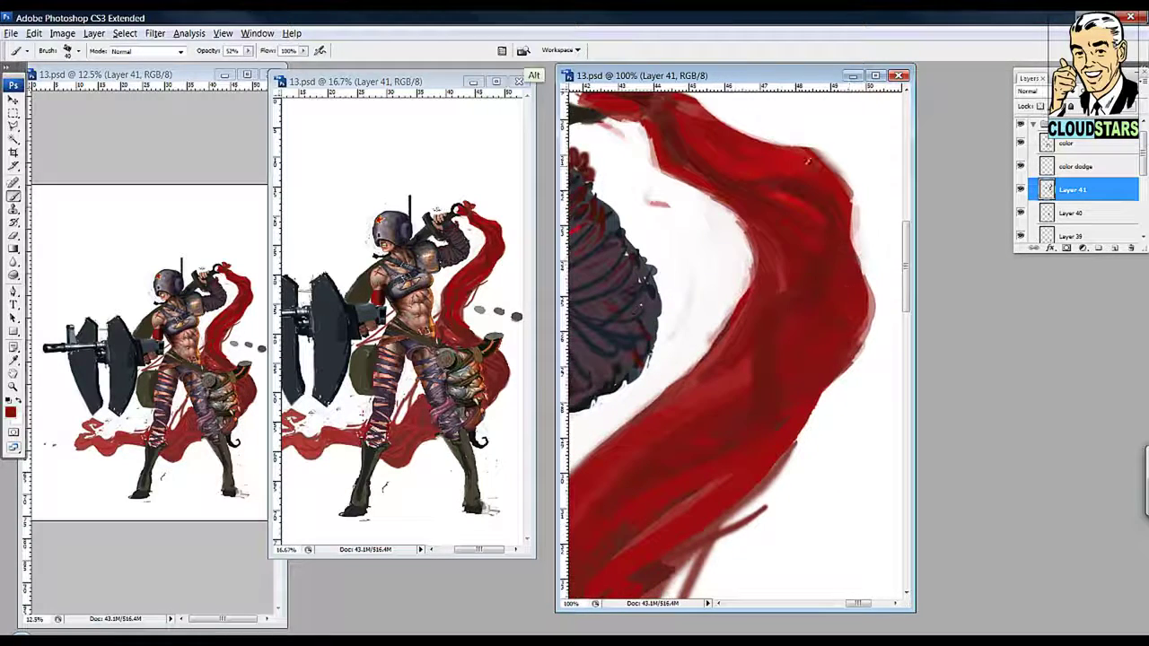
{"action": "left_click_drag", "start_coordinate": [815, 311], "coordinate": [813, 240]}
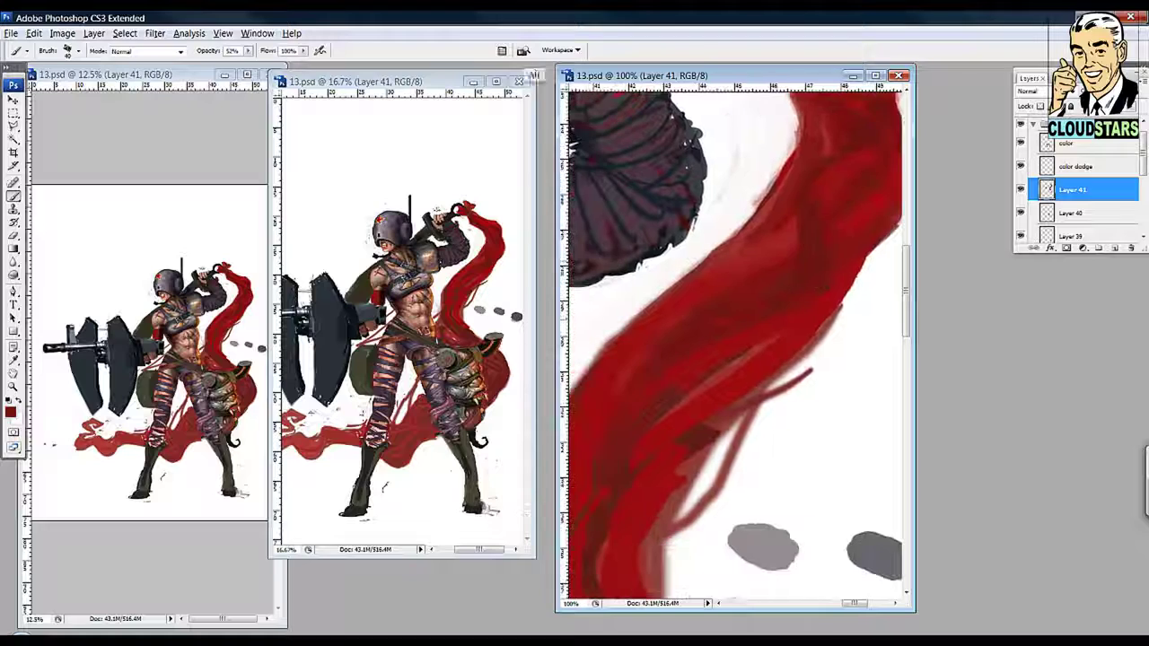
Step: Fade the loose strand beside the cloth with white and reshape the cloth's edge above the horn in red
{"action": "left_click_drag", "start_coordinate": [680, 346], "coordinate": [732, 196]}
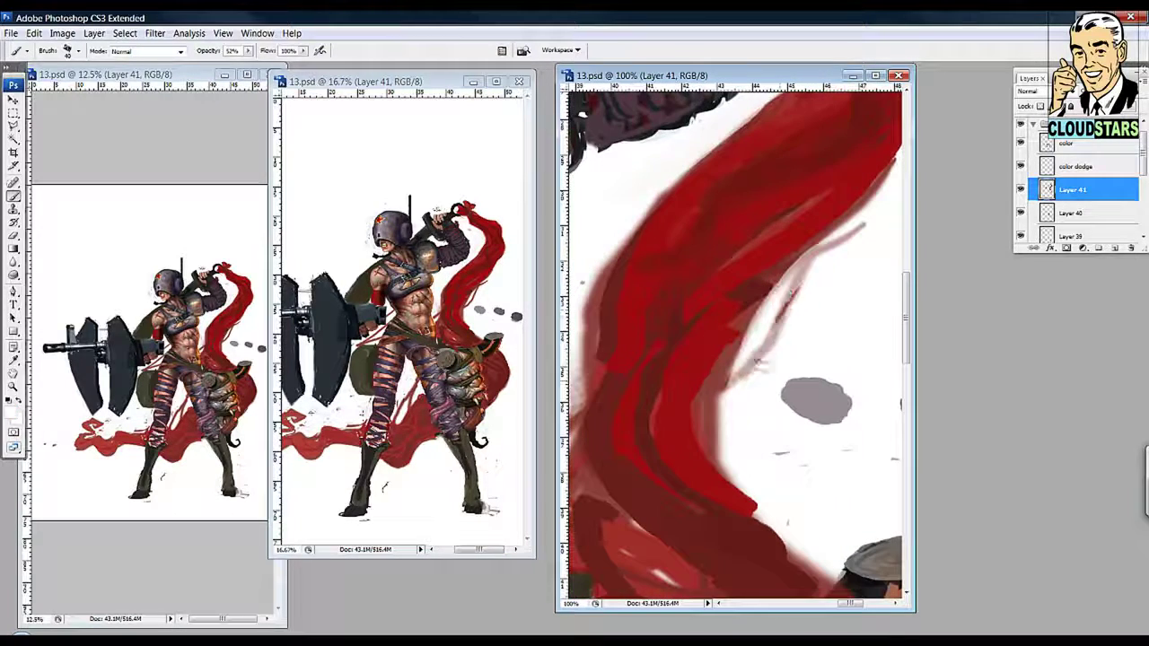
{"action": "left_click_drag", "start_coordinate": [786, 238], "coordinate": [791, 182]}
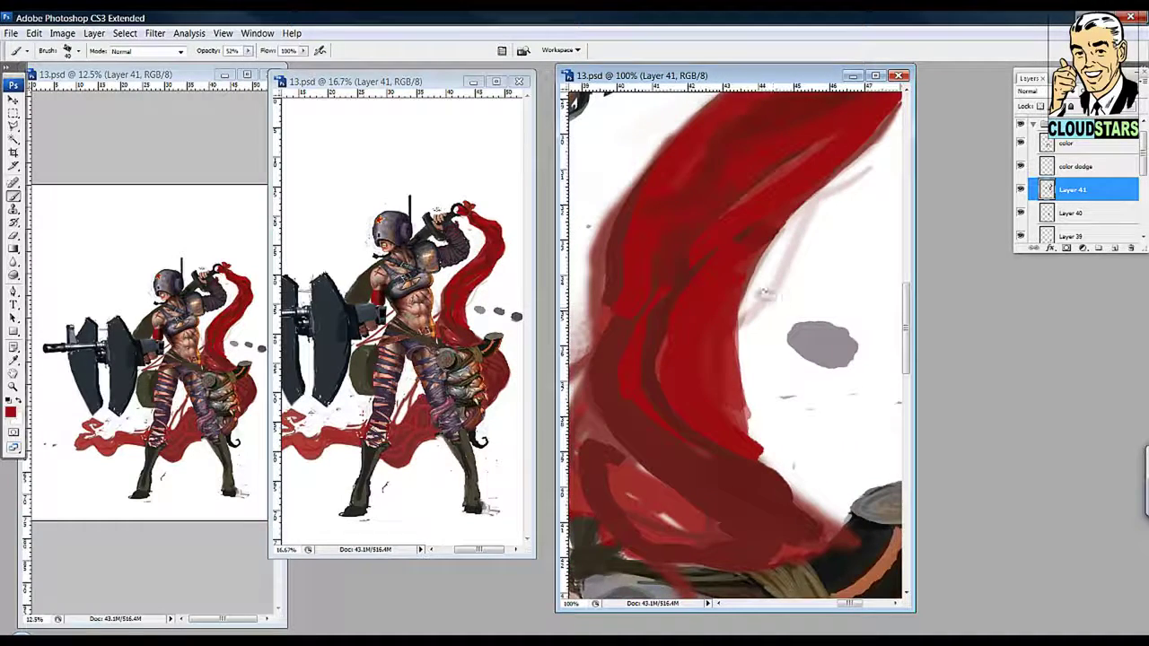
{"action": "left_click_drag", "start_coordinate": [827, 282], "coordinate": [819, 261]}
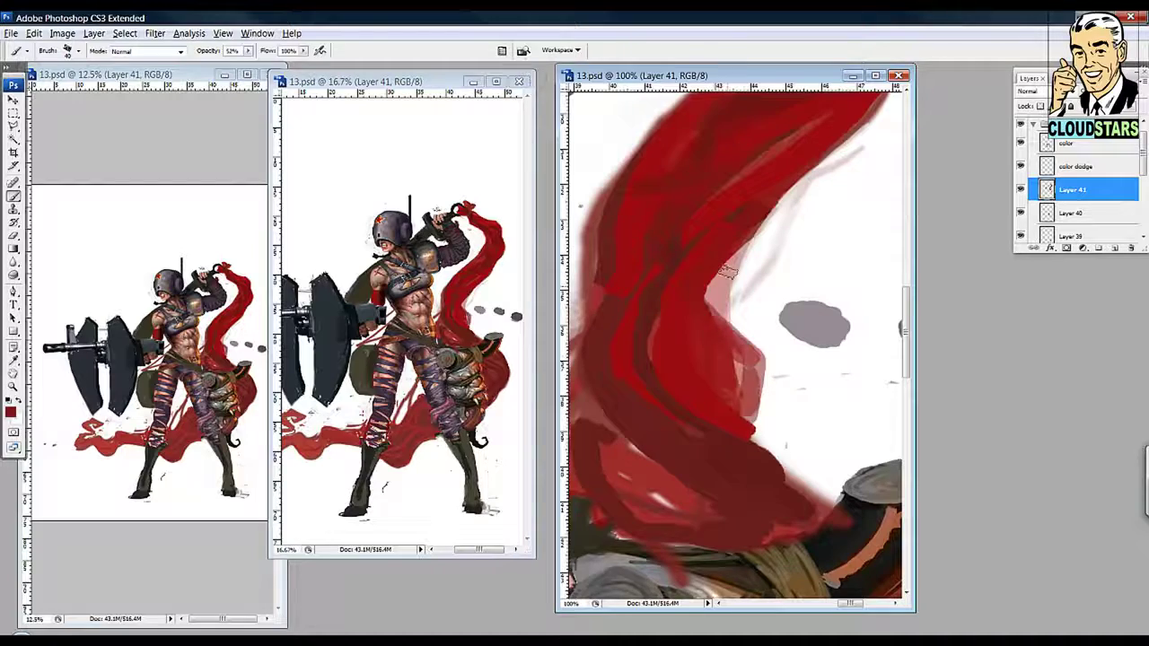
{"action": "mouse_move", "coordinate": [735, 270]}
{"action": "left_mouse_down"}
{"action": "mouse_move", "coordinate": [690, 407]}
{"action": "mouse_move", "coordinate": [666, 369]}
{"action": "mouse_move", "coordinate": [654, 420]}
{"action": "mouse_move", "coordinate": [682, 534]}
{"action": "mouse_move", "coordinate": [718, 421]}
{"action": "mouse_move", "coordinate": [691, 359]}
{"action": "mouse_move", "coordinate": [758, 255]}
{"action": "mouse_move", "coordinate": [718, 318]}
{"action": "mouse_move", "coordinate": [678, 337]}
{"action": "mouse_move", "coordinate": [745, 319]}
{"action": "left_mouse_up"}
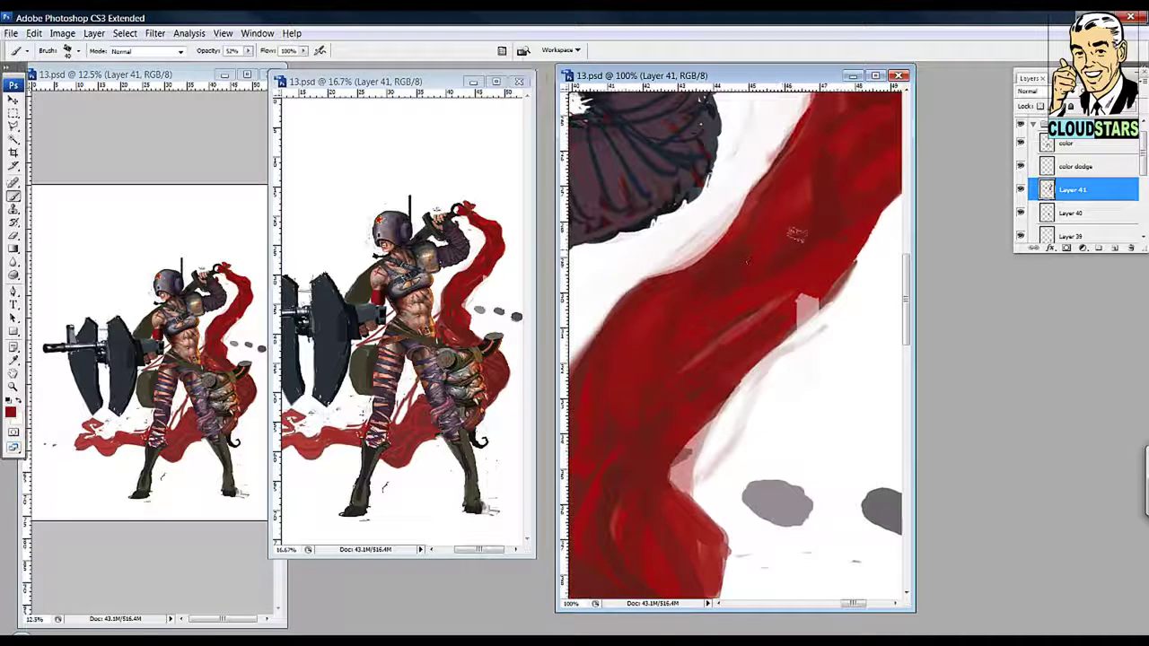
Step: Blend sampled reds over the folds where the cloth spreads out above the belt and round canister
{"action": "mouse_move", "coordinate": [711, 312]}
{"action": "left_mouse_down"}
{"action": "mouse_move", "coordinate": [728, 236]}
{"action": "mouse_move", "coordinate": [685, 369]}
{"action": "mouse_move", "coordinate": [697, 304]}
{"action": "mouse_move", "coordinate": [689, 198]}
{"action": "left_mouse_up"}
{"action": "left_click_drag", "start_coordinate": [641, 476], "coordinate": [668, 298]}
{"action": "left_click", "coordinate": [629, 320], "text": "alt"}
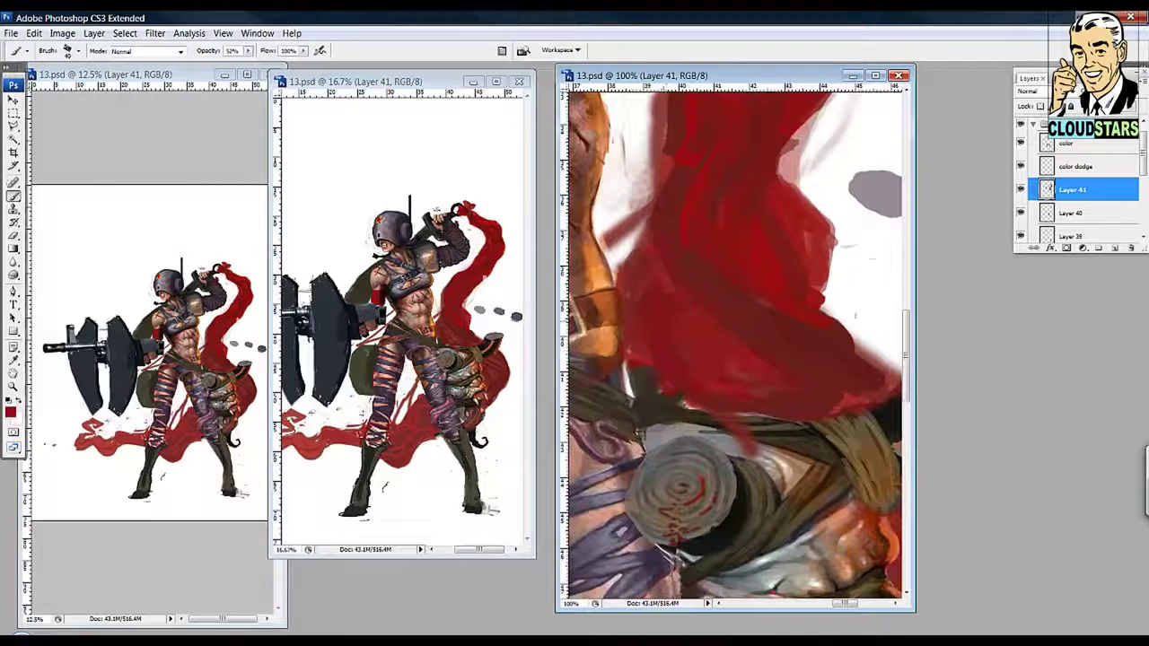
{"action": "left_click_drag", "start_coordinate": [709, 226], "coordinate": [691, 280]}
{"action": "left_click_drag", "start_coordinate": [794, 349], "coordinate": [720, 583]}
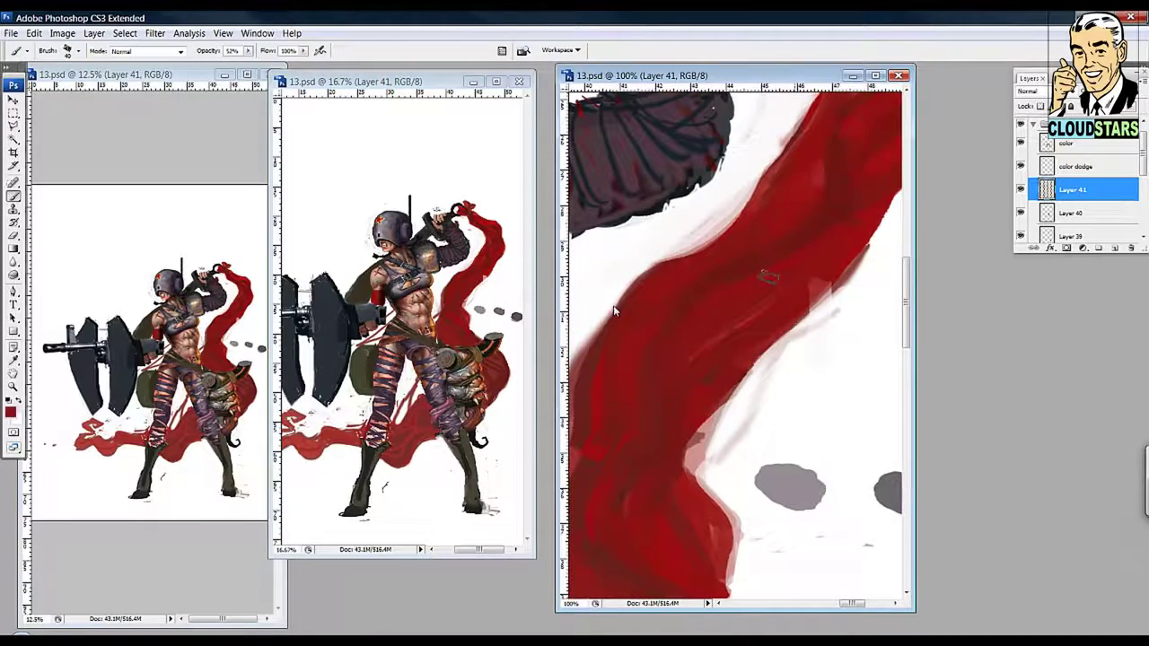
Step: Soften the cloth's middle folds and refine the light and dark reds on its upper bend at 200% zoom
{"action": "left_click_drag", "start_coordinate": [672, 192], "coordinate": [858, 475]}
{"action": "left_click_drag", "start_coordinate": [709, 296], "coordinate": [773, 323]}
{"action": "left_click_drag", "start_coordinate": [660, 502], "coordinate": [635, 281]}
{"action": "left_click_drag", "start_coordinate": [716, 306], "coordinate": [668, 220]}
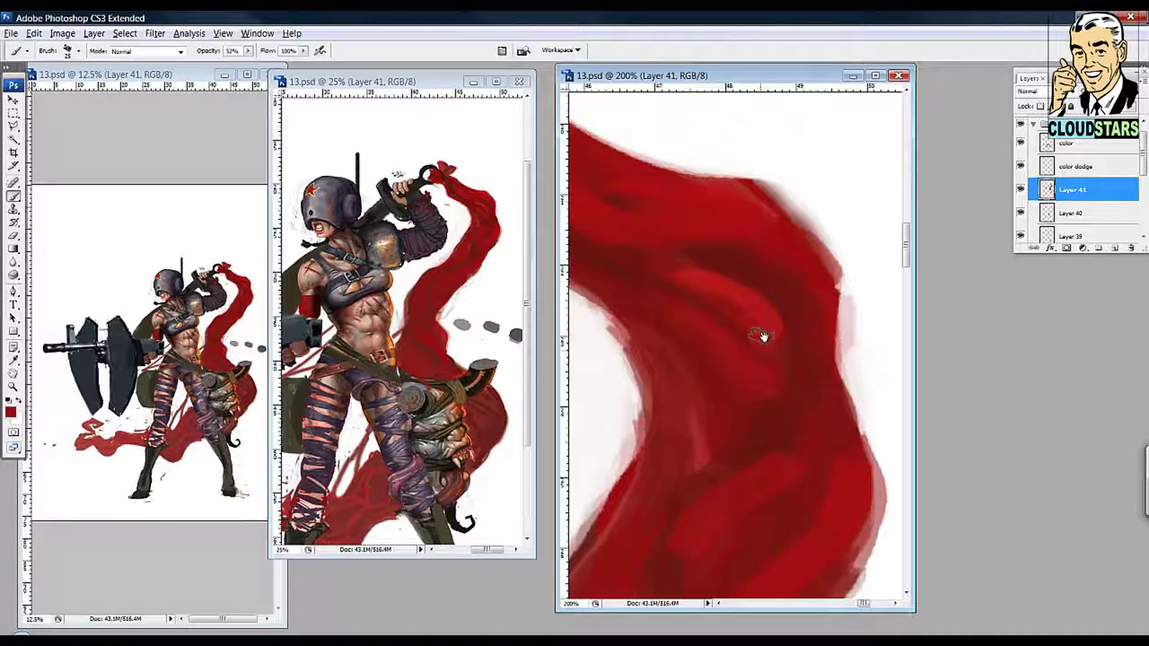
{"action": "left_click_drag", "start_coordinate": [815, 413], "coordinate": [788, 349]}
{"action": "left_click_drag", "start_coordinate": [762, 296], "coordinate": [668, 339]}
{"action": "left_click_drag", "start_coordinate": [690, 283], "coordinate": [655, 311]}
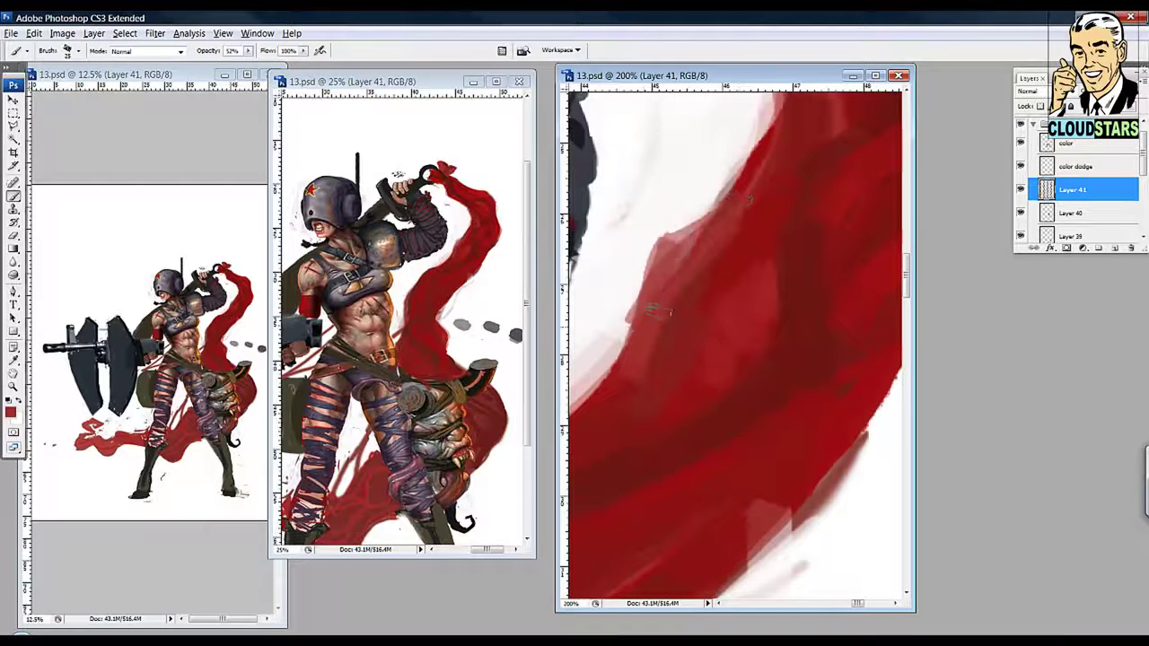
Step: Blend dark and mid reds across the folds below the bend, down the cloth's middle section
{"action": "left_click_drag", "start_coordinate": [755, 332], "coordinate": [709, 205]}
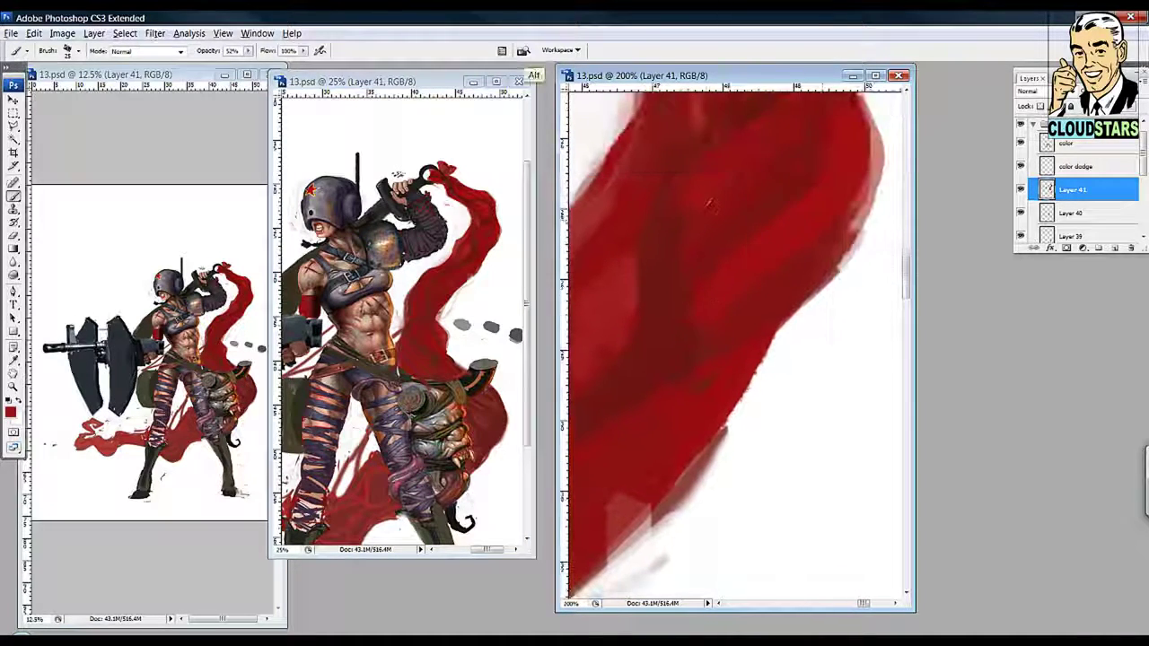
{"action": "left_click_drag", "start_coordinate": [777, 285], "coordinate": [652, 331]}
{"action": "left_click_drag", "start_coordinate": [768, 317], "coordinate": [755, 264]}
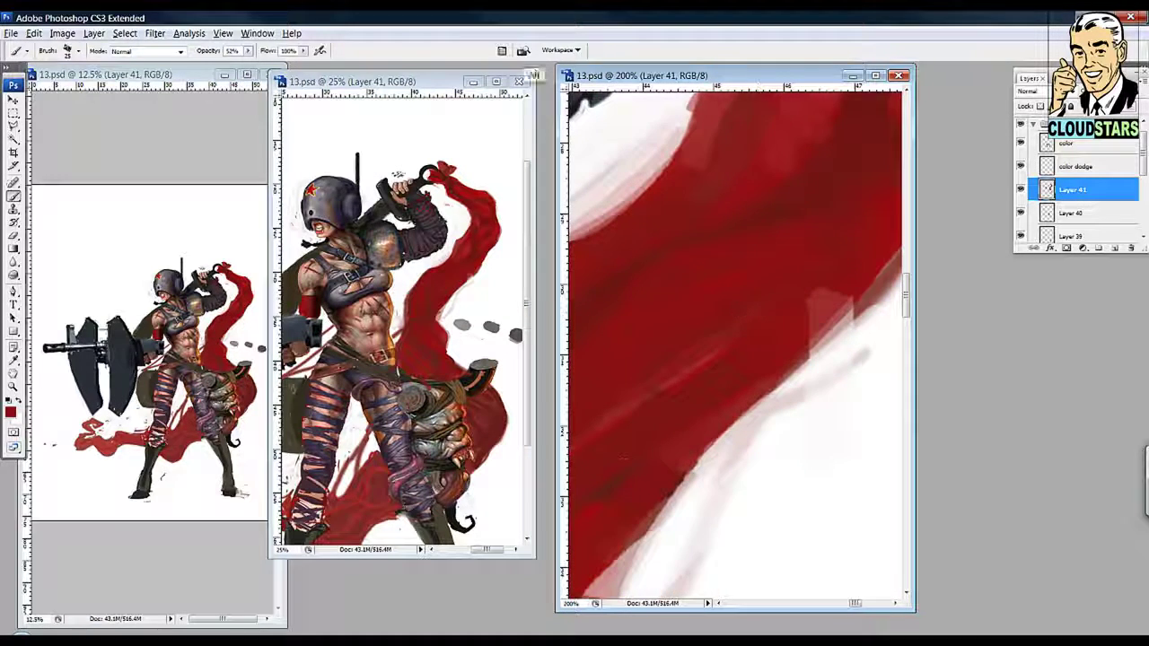
{"action": "left_click_drag", "start_coordinate": [770, 302], "coordinate": [772, 170]}
{"action": "left_click_drag", "start_coordinate": [834, 251], "coordinate": [700, 394]}
Step: Paint white along the cloth's lower outer edge to trim the stray pale red marks
{"action": "left_click_drag", "start_coordinate": [808, 288], "coordinate": [758, 370]}
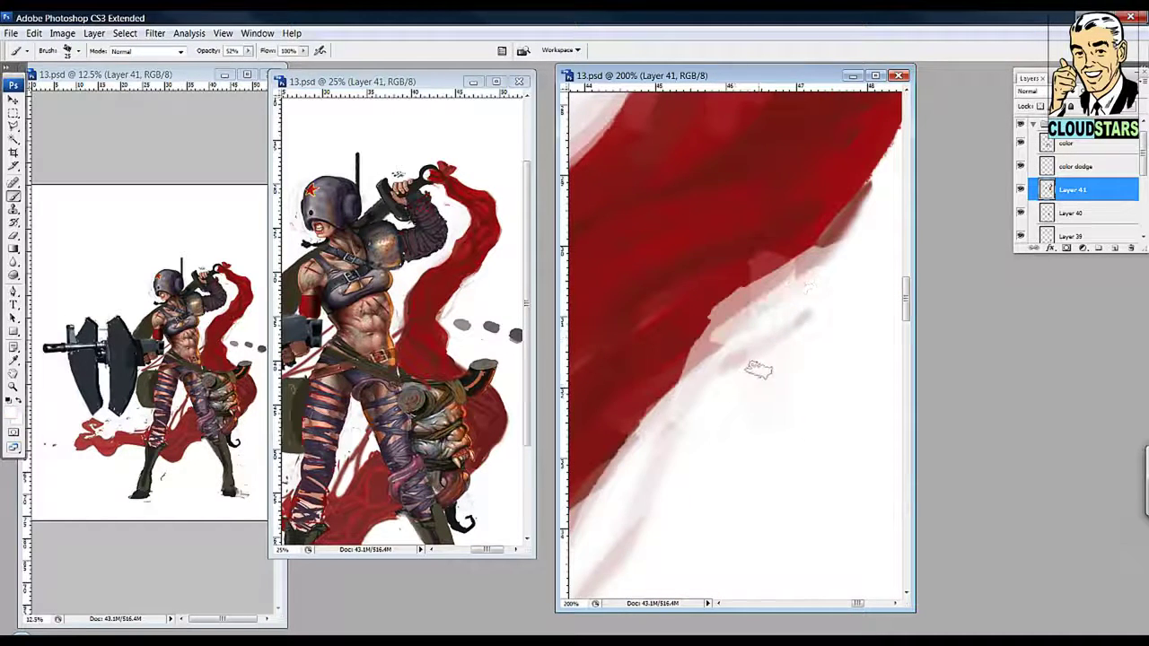
{"action": "left_click_drag", "start_coordinate": [803, 287], "coordinate": [709, 363]}
{"action": "left_click_drag", "start_coordinate": [808, 260], "coordinate": [717, 359]}
{"action": "mouse_move", "coordinate": [880, 188]}
{"action": "left_mouse_down"}
{"action": "mouse_move", "coordinate": [758, 306]}
{"action": "mouse_move", "coordinate": [744, 341]}
{"action": "mouse_move", "coordinate": [718, 269]}
{"action": "mouse_move", "coordinate": [772, 359]}
{"action": "left_mouse_up"}
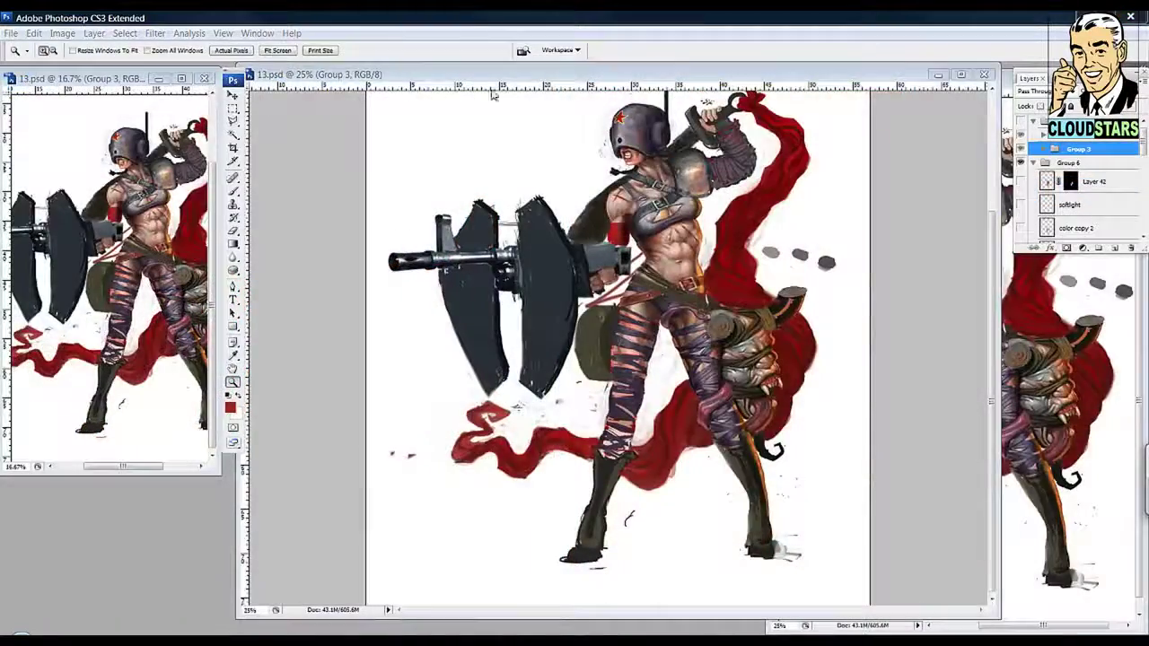
Step: Enlarge the canvas to give the figure more empty space around it
{"action": "key", "text": "ctrl+minus"}
{"action": "key", "text": "ctrl+alt+c"}
{"action": "key", "text": "Return"}
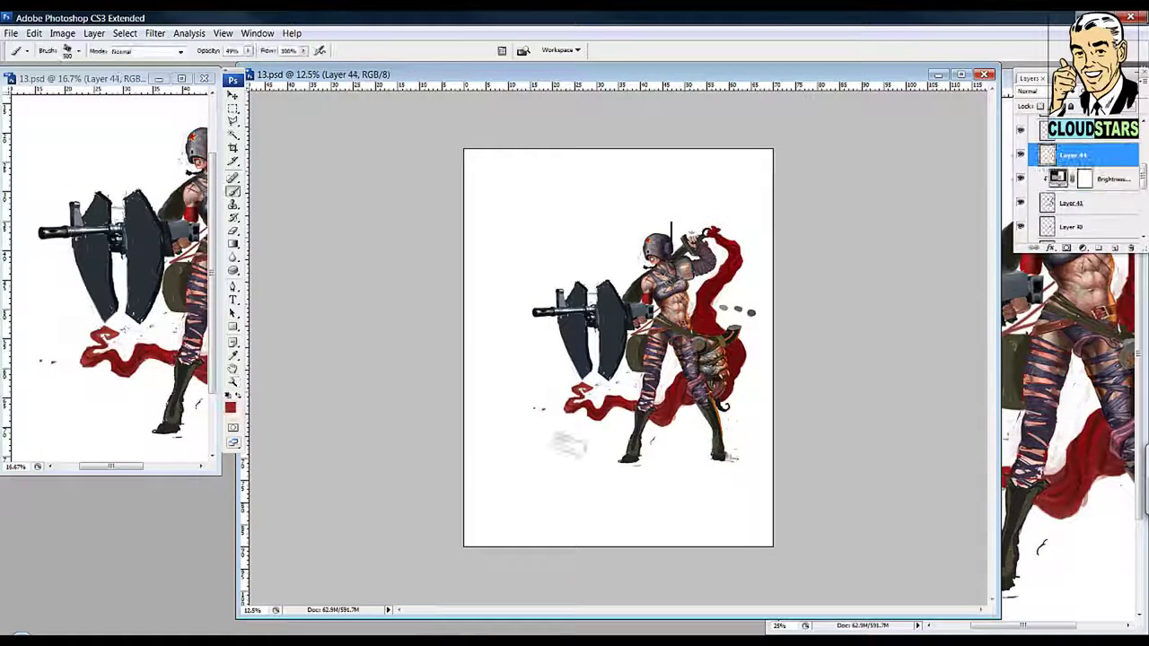
Step: Rough in a cluster of rounded grey shapes on Layer 44, on the ground below the gun and front boot
{"action": "left_click_drag", "start_coordinate": [519, 450], "coordinate": [542, 456]}
{"action": "left_click_drag", "start_coordinate": [513, 420], "coordinate": [615, 428]}
{"action": "left_click_drag", "start_coordinate": [498, 474], "coordinate": [511, 484]}
{"action": "left_click_drag", "start_coordinate": [516, 399], "coordinate": [529, 408]}
{"action": "mouse_move", "coordinate": [494, 412]}
{"action": "left_mouse_down"}
{"action": "mouse_move", "coordinate": [474, 450]}
{"action": "mouse_move", "coordinate": [541, 428]}
{"action": "mouse_move", "coordinate": [565, 434]}
{"action": "mouse_move", "coordinate": [589, 464]}
{"action": "mouse_move", "coordinate": [592, 454]}
{"action": "mouse_move", "coordinate": [653, 453]}
{"action": "left_mouse_up"}
{"action": "left_click_drag", "start_coordinate": [476, 448], "coordinate": [507, 453]}
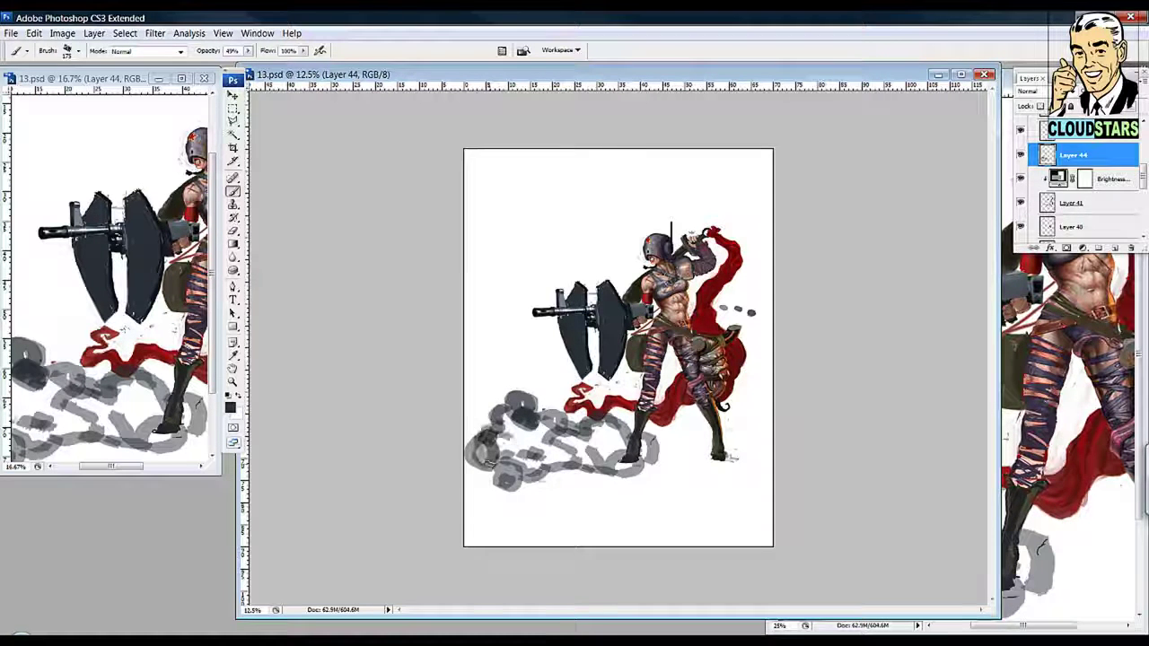
Step: Move the grey ground sketch toward the figure's feet and adjust it with Free Transform
{"action": "key", "text": "v"}
{"action": "left_click_drag", "start_coordinate": [591, 462], "coordinate": [613, 458]}
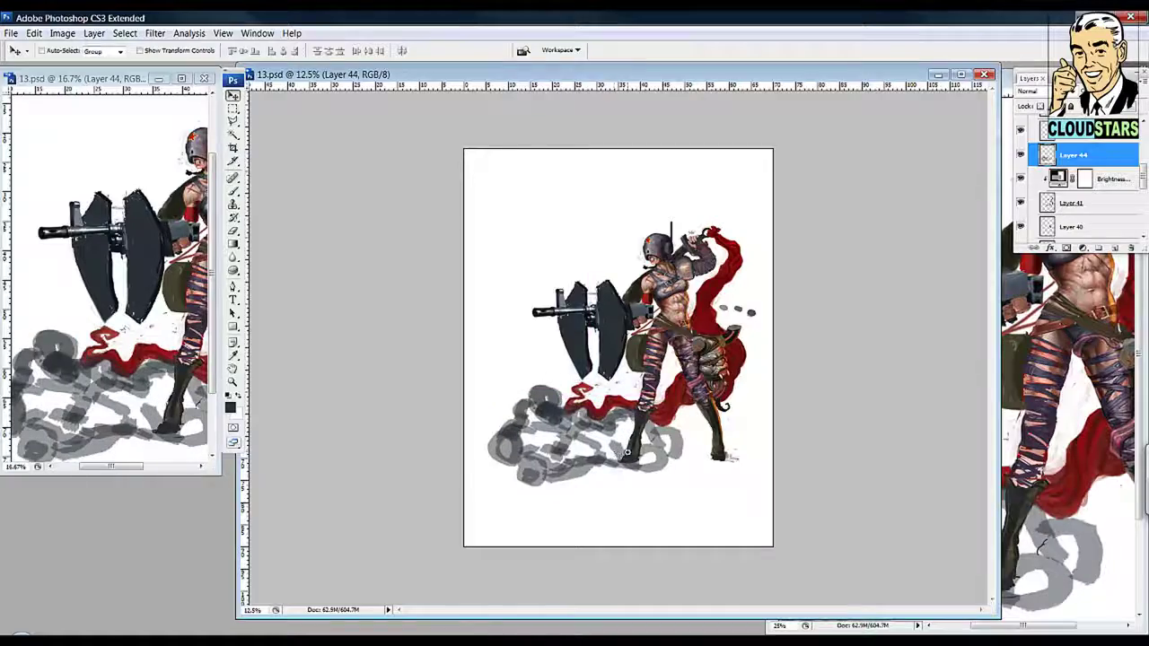
{"action": "key", "text": "ctrl+plus"}
{"action": "key", "text": "ctrl+t"}
{"action": "left_click_drag", "start_coordinate": [515, 409], "coordinate": [546, 410]}
{"action": "key", "text": "Return"}
Step: Build up the ground sketch with darker grey strokes, extending the mass behind and beneath both boots
{"action": "key", "text": "z"}
{"action": "left_click", "coordinate": [611, 538]}
{"action": "key", "text": "b"}
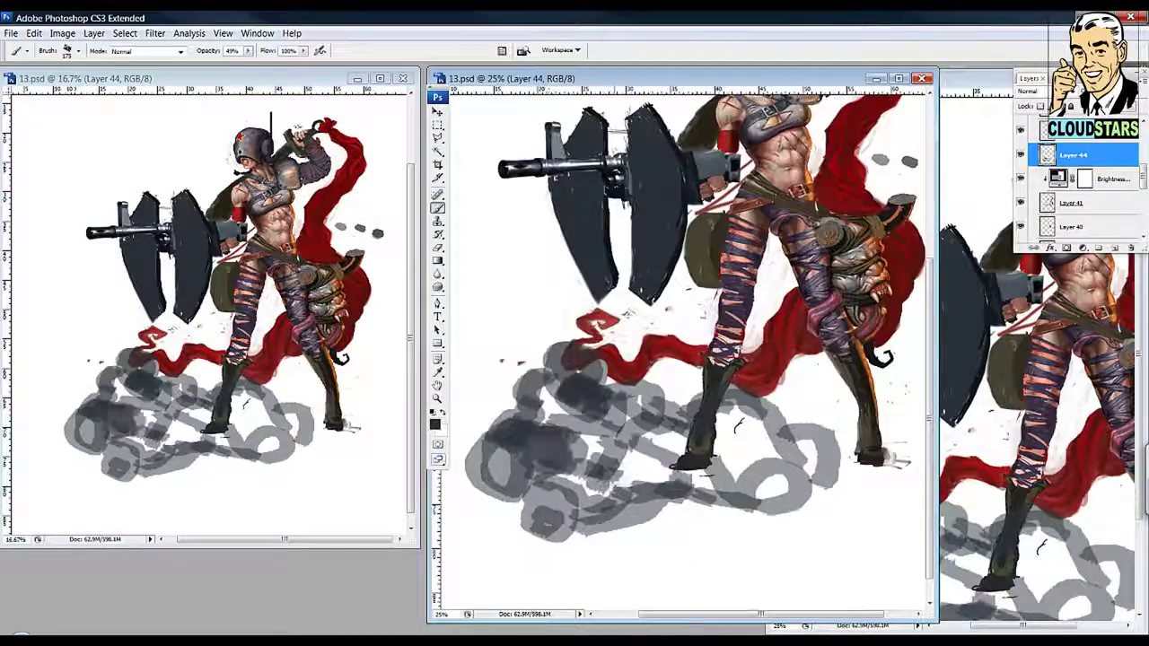
{"action": "key", "text": "6"}
{"action": "key", "text": "7"}
{"action": "mouse_move", "coordinate": [484, 484]}
{"action": "left_mouse_down"}
{"action": "mouse_move", "coordinate": [578, 432]}
{"action": "mouse_move", "coordinate": [476, 404]}
{"action": "mouse_move", "coordinate": [557, 449]}
{"action": "mouse_move", "coordinate": [673, 466]}
{"action": "mouse_move", "coordinate": [748, 502]}
{"action": "mouse_move", "coordinate": [736, 556]}
{"action": "mouse_move", "coordinate": [538, 503]}
{"action": "mouse_move", "coordinate": [691, 516]}
{"action": "mouse_move", "coordinate": [731, 408]}
{"action": "mouse_move", "coordinate": [781, 422]}
{"action": "mouse_move", "coordinate": [812, 399]}
{"action": "mouse_move", "coordinate": [830, 449]}
{"action": "left_mouse_up"}
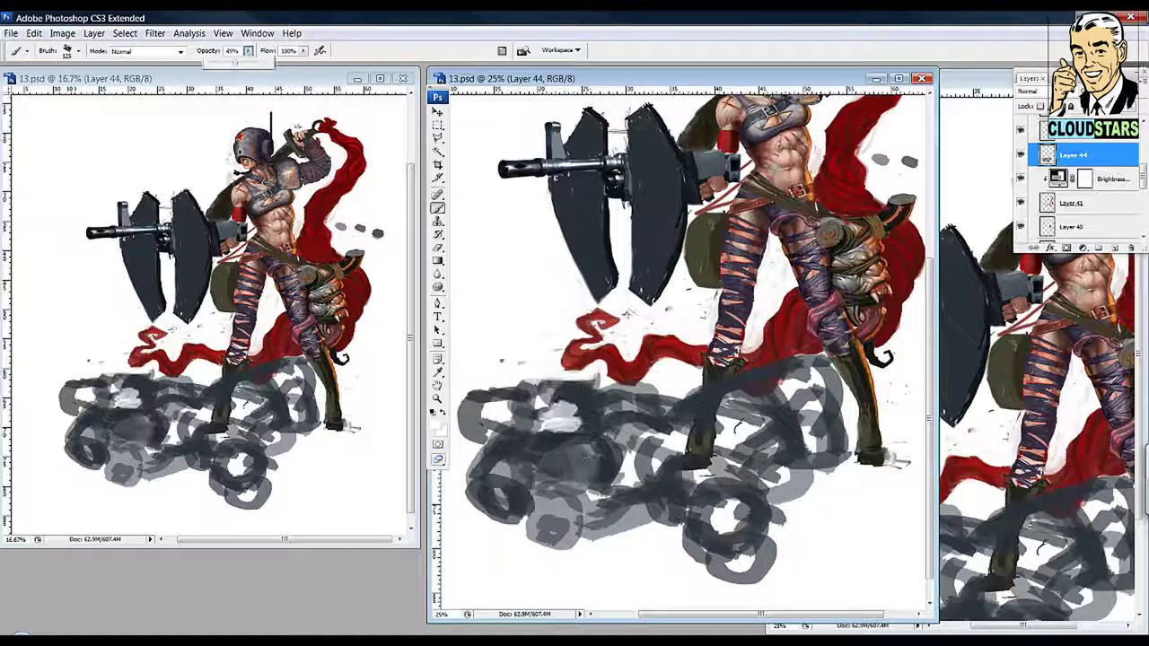
Step: Carve the upper edge of the ground mass with white at 45% opacity and fill its rounded forms with grey
{"action": "mouse_move", "coordinate": [619, 408]}
{"action": "left_mouse_down"}
{"action": "mouse_move", "coordinate": [669, 395]}
{"action": "mouse_move", "coordinate": [700, 403]}
{"action": "left_mouse_up"}
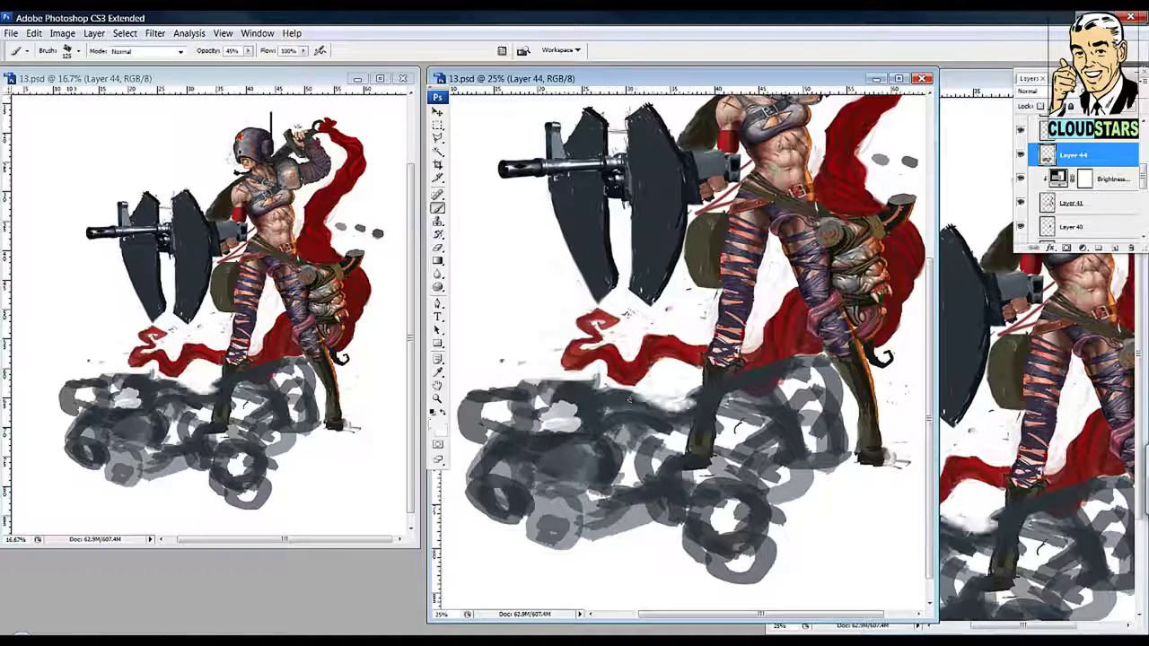
{"action": "left_click_drag", "start_coordinate": [489, 458], "coordinate": [484, 507]}
{"action": "left_click_drag", "start_coordinate": [556, 484], "coordinate": [565, 457]}
{"action": "mouse_move", "coordinate": [538, 516]}
{"action": "left_mouse_down"}
{"action": "mouse_move", "coordinate": [610, 462]}
{"action": "mouse_move", "coordinate": [655, 498]}
{"action": "mouse_move", "coordinate": [682, 494]}
{"action": "left_mouse_up"}
{"action": "mouse_move", "coordinate": [709, 395]}
{"action": "left_mouse_down"}
{"action": "mouse_move", "coordinate": [781, 368]}
{"action": "mouse_move", "coordinate": [825, 381]}
{"action": "left_mouse_up"}
{"action": "mouse_move", "coordinate": [525, 430]}
{"action": "left_mouse_down"}
{"action": "mouse_move", "coordinate": [592, 399]}
{"action": "mouse_move", "coordinate": [601, 377]}
{"action": "left_mouse_up"}
{"action": "mouse_move", "coordinate": [551, 476]}
{"action": "left_mouse_down"}
{"action": "mouse_move", "coordinate": [628, 399]}
{"action": "mouse_move", "coordinate": [597, 459]}
{"action": "mouse_move", "coordinate": [651, 359]}
{"action": "left_mouse_up"}
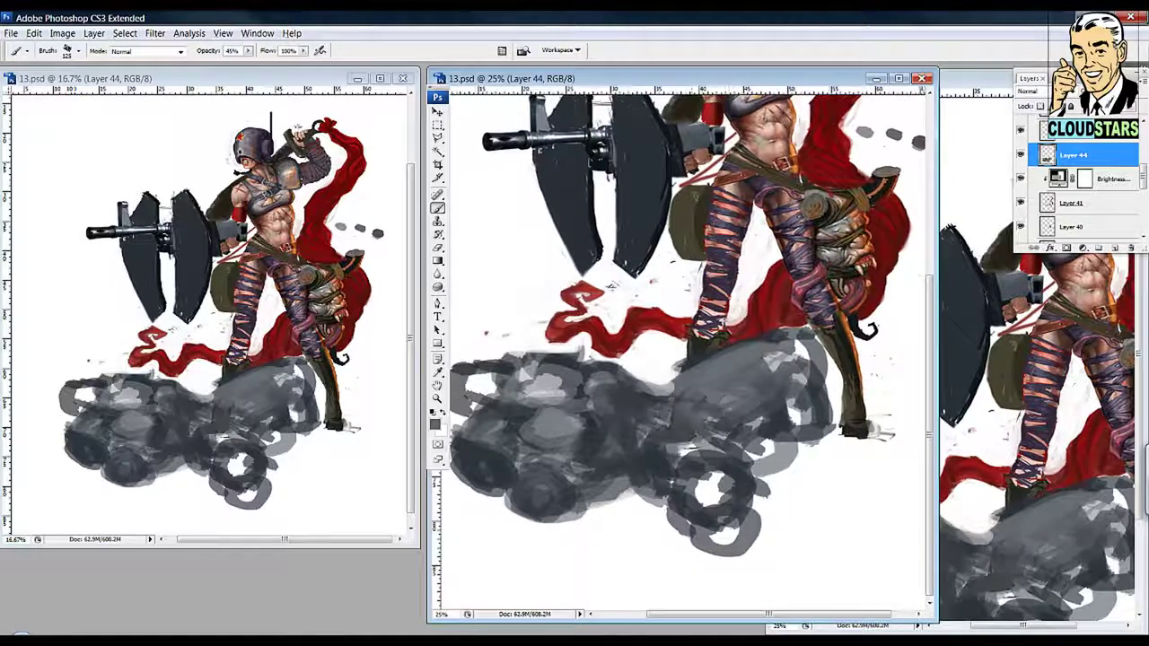
Step: Shade the rounded forms of the ground mass with darker grey strokes, covering its pale patches
{"action": "left_click_drag", "start_coordinate": [722, 429], "coordinate": [682, 443]}
{"action": "mouse_move", "coordinate": [718, 395]}
{"action": "left_mouse_down"}
{"action": "mouse_move", "coordinate": [789, 439]}
{"action": "mouse_move", "coordinate": [807, 466]}
{"action": "left_mouse_up"}
{"action": "left_click_drag", "start_coordinate": [628, 395], "coordinate": [709, 368]}
{"action": "mouse_move", "coordinate": [534, 451]}
{"action": "left_mouse_down"}
{"action": "mouse_move", "coordinate": [610, 434]}
{"action": "mouse_move", "coordinate": [565, 372]}
{"action": "mouse_move", "coordinate": [655, 350]}
{"action": "left_mouse_up"}
{"action": "key", "text": "x"}
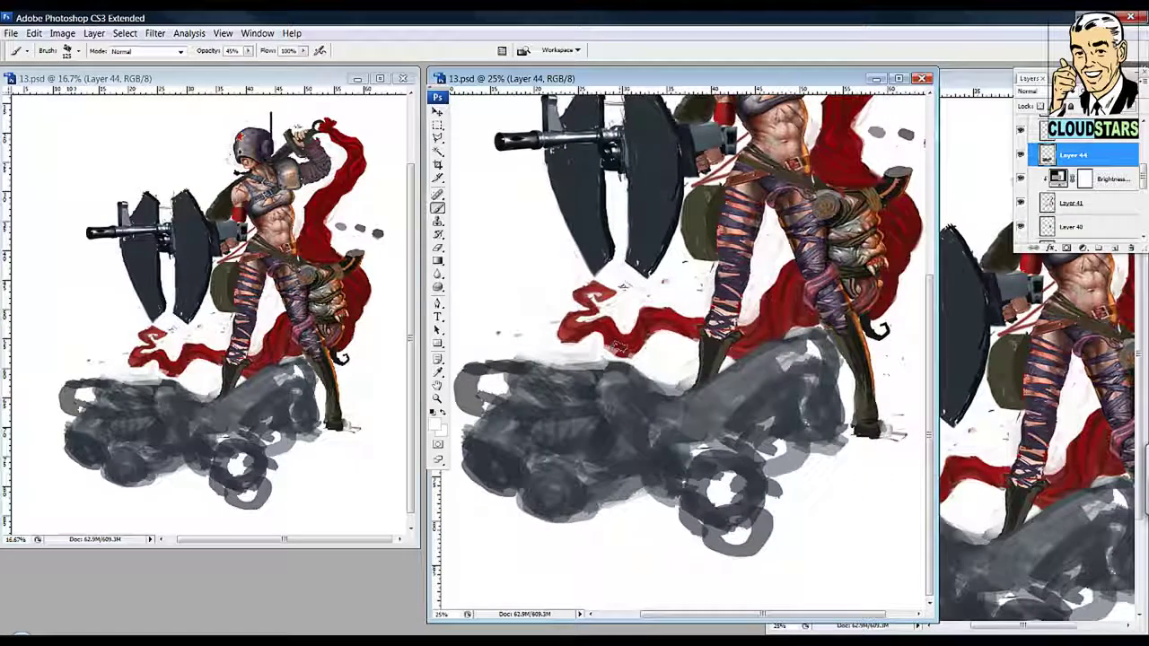
Step: Shift the grey mass closer beneath the figure and erase the grey overlapping her rear boot
{"action": "key", "text": "e"}
{"action": "left_click_drag", "start_coordinate": [628, 431], "coordinate": [673, 399]}
{"action": "left_click_drag", "start_coordinate": [852, 354], "coordinate": [875, 370]}
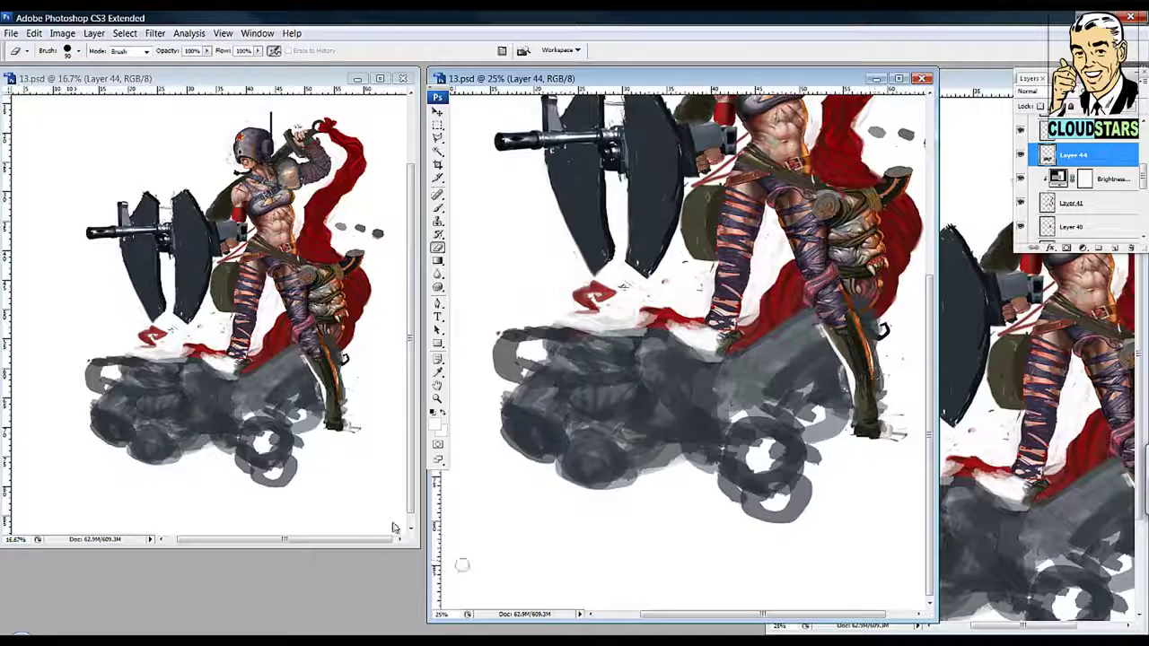
{"action": "mouse_move", "coordinate": [650, 425]}
{"action": "left_mouse_down"}
{"action": "mouse_move", "coordinate": [624, 355]}
{"action": "mouse_move", "coordinate": [566, 323]}
{"action": "mouse_move", "coordinate": [691, 332]}
{"action": "left_mouse_up"}
Step: At 66% brush opacity, fill the lower round form with dark grey and extend a thin strip behind the rear boot
{"action": "key", "text": "b"}
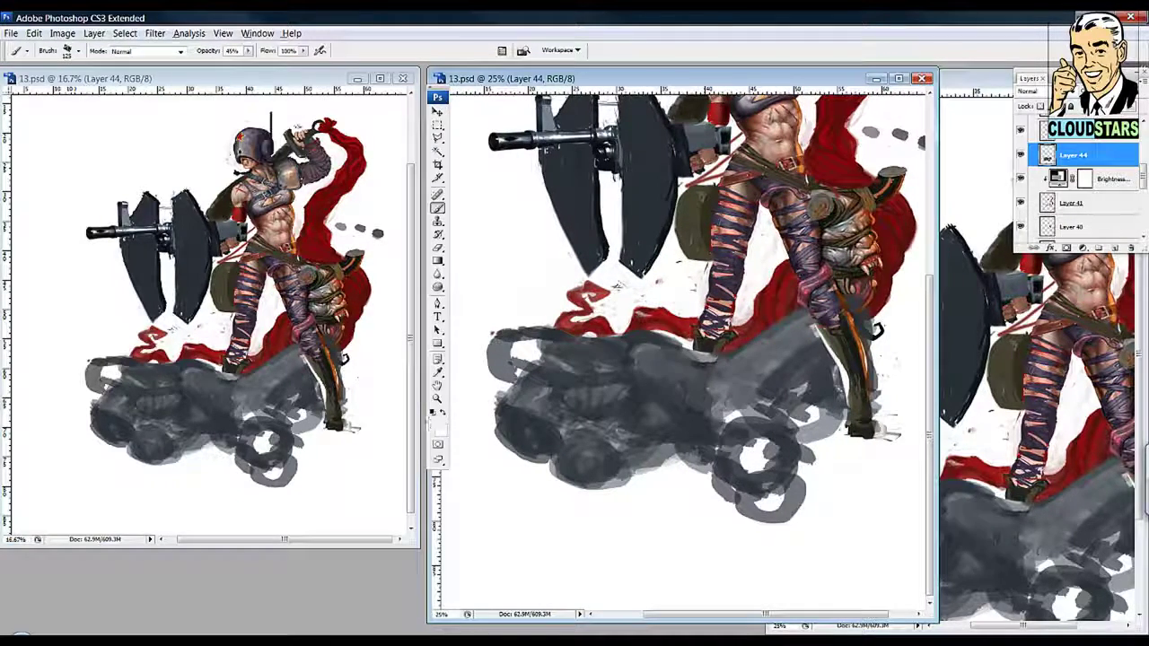
{"action": "key", "text": "6"}
{"action": "key", "text": "6"}
{"action": "mouse_move", "coordinate": [721, 465]}
{"action": "left_mouse_down"}
{"action": "mouse_move", "coordinate": [718, 529]}
{"action": "mouse_move", "coordinate": [789, 476]}
{"action": "mouse_move", "coordinate": [745, 525]}
{"action": "mouse_move", "coordinate": [780, 546]}
{"action": "mouse_move", "coordinate": [735, 548]}
{"action": "left_mouse_up"}
{"action": "mouse_move", "coordinate": [821, 318]}
{"action": "left_mouse_down"}
{"action": "mouse_move", "coordinate": [835, 359]}
{"action": "mouse_move", "coordinate": [888, 394]}
{"action": "left_mouse_up"}
{"action": "key", "text": "z"}
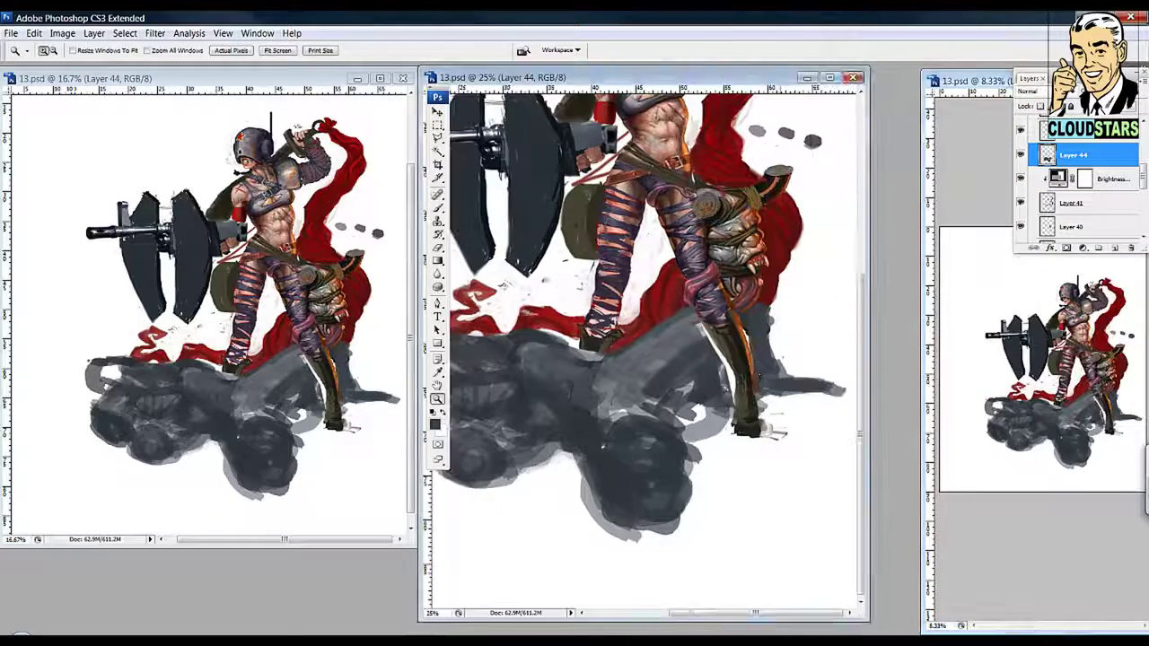
{"action": "key", "text": "b"}
{"action": "left_click_drag", "start_coordinate": [812, 388], "coordinate": [851, 384]}
Step: Erase the grey between the mass and the rear boot to carve out a separate limb
{"action": "key", "text": "e"}
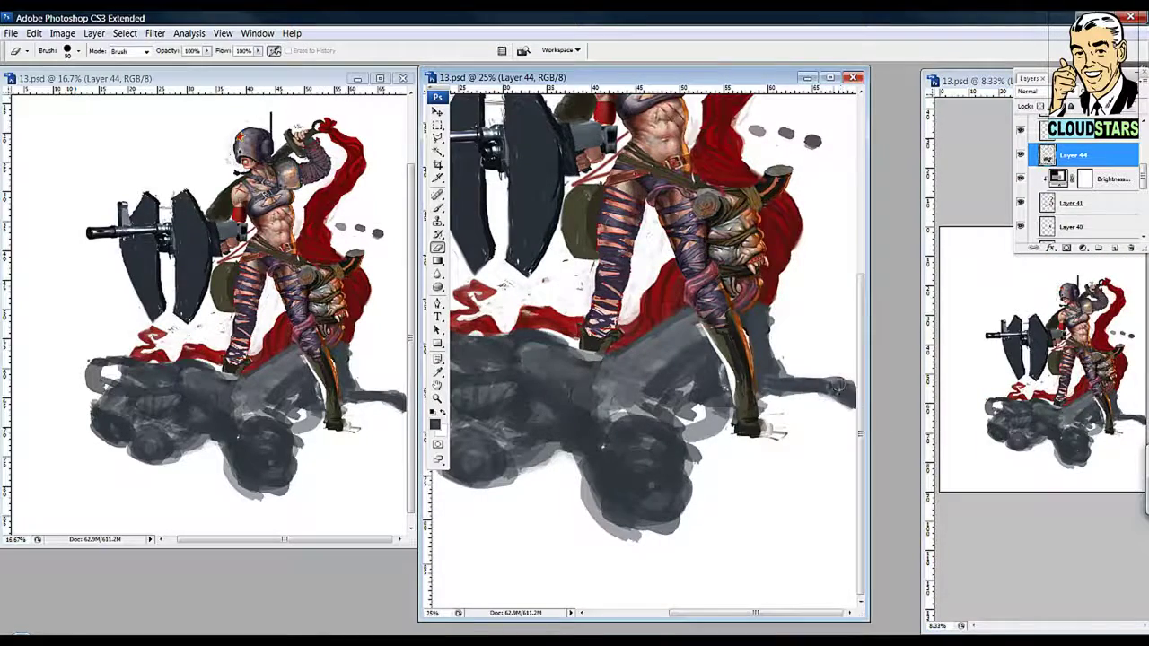
{"action": "left_click_drag", "start_coordinate": [666, 408], "coordinate": [686, 498]}
{"action": "mouse_move", "coordinate": [722, 363]}
{"action": "left_mouse_down"}
{"action": "mouse_move", "coordinate": [673, 429]}
{"action": "mouse_move", "coordinate": [710, 431]}
{"action": "mouse_move", "coordinate": [790, 476]}
{"action": "mouse_move", "coordinate": [770, 570]}
{"action": "left_mouse_up"}
Step: Undo the trial curved stroke, paint a winding dark tail toward the lower left, and cap the limb with dark red
{"action": "key", "text": "b"}
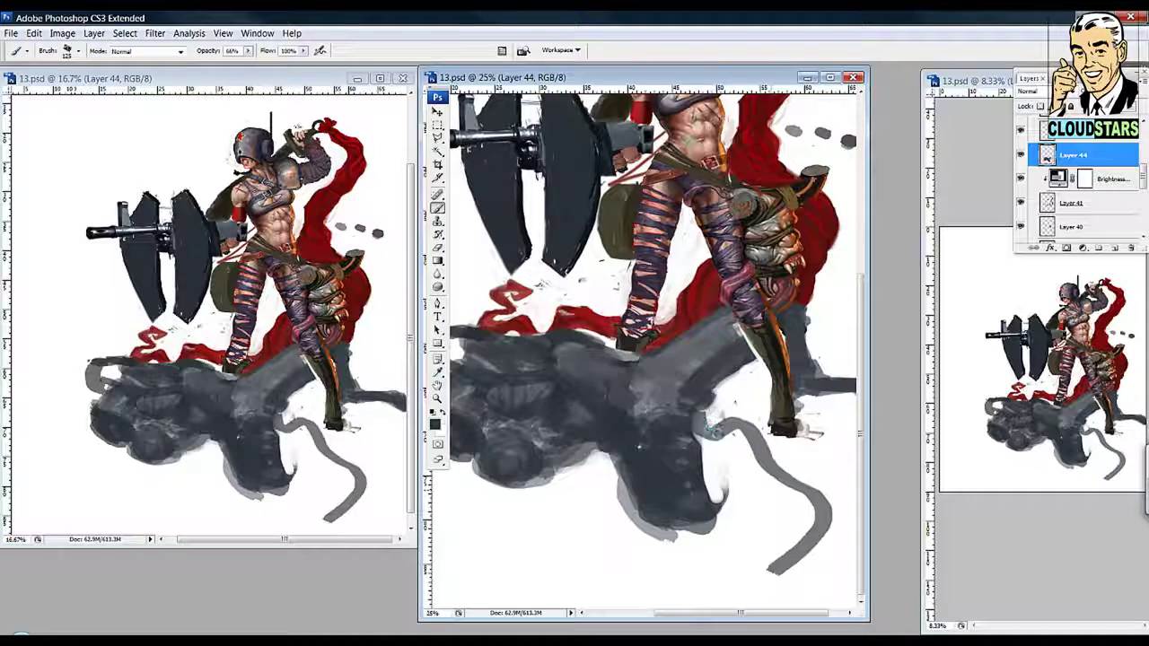
{"action": "key", "text": "ctrl+z"}
{"action": "left_click_drag", "start_coordinate": [709, 432], "coordinate": [436, 579]}
{"action": "mouse_move", "coordinate": [664, 491]}
{"action": "left_mouse_down"}
{"action": "mouse_move", "coordinate": [621, 516]}
{"action": "mouse_move", "coordinate": [650, 525]}
{"action": "left_mouse_up"}
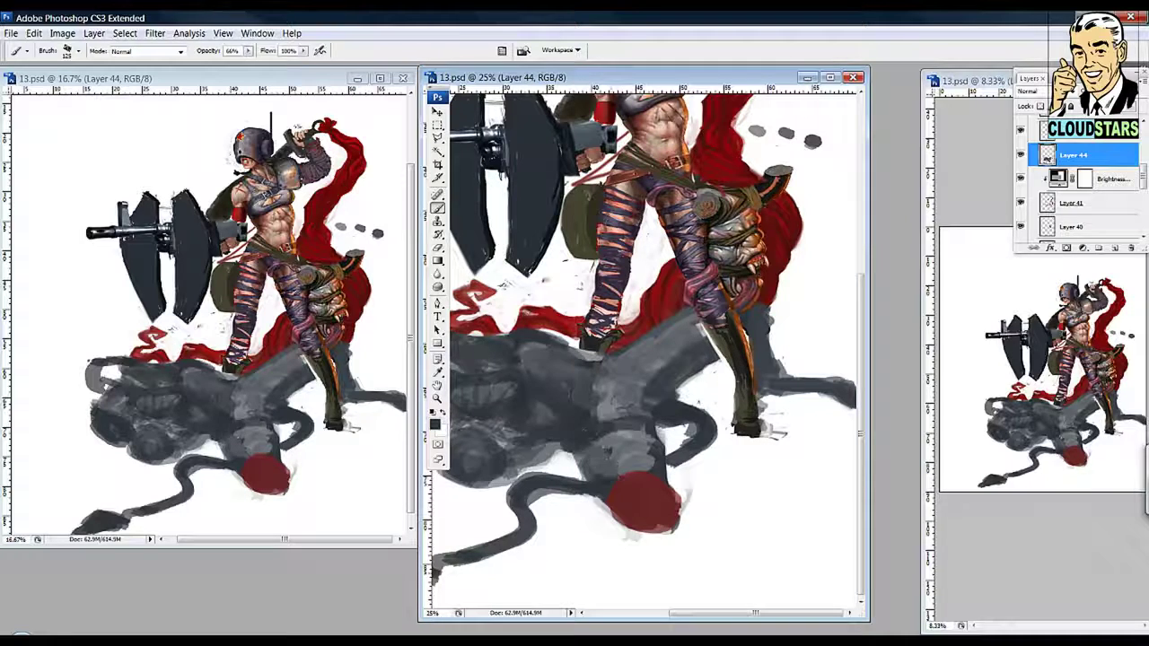
Step: Model the creature's body and limb with softer grey strokes, lowering the brush opacity to 34%
{"action": "left_click_drag", "start_coordinate": [581, 429], "coordinate": [685, 373]}
{"action": "mouse_move", "coordinate": [625, 403]}
{"action": "left_mouse_down"}
{"action": "mouse_move", "coordinate": [449, 485]}
{"action": "mouse_move", "coordinate": [615, 401]}
{"action": "mouse_move", "coordinate": [646, 449]}
{"action": "left_mouse_up"}
{"action": "key", "text": "3"}
{"action": "key", "text": "4"}
{"action": "mouse_move", "coordinate": [529, 357]}
{"action": "left_mouse_down"}
{"action": "mouse_move", "coordinate": [597, 370]}
{"action": "mouse_move", "coordinate": [612, 404]}
{"action": "left_mouse_up"}
{"action": "left_click_drag", "start_coordinate": [476, 350], "coordinate": [520, 367]}
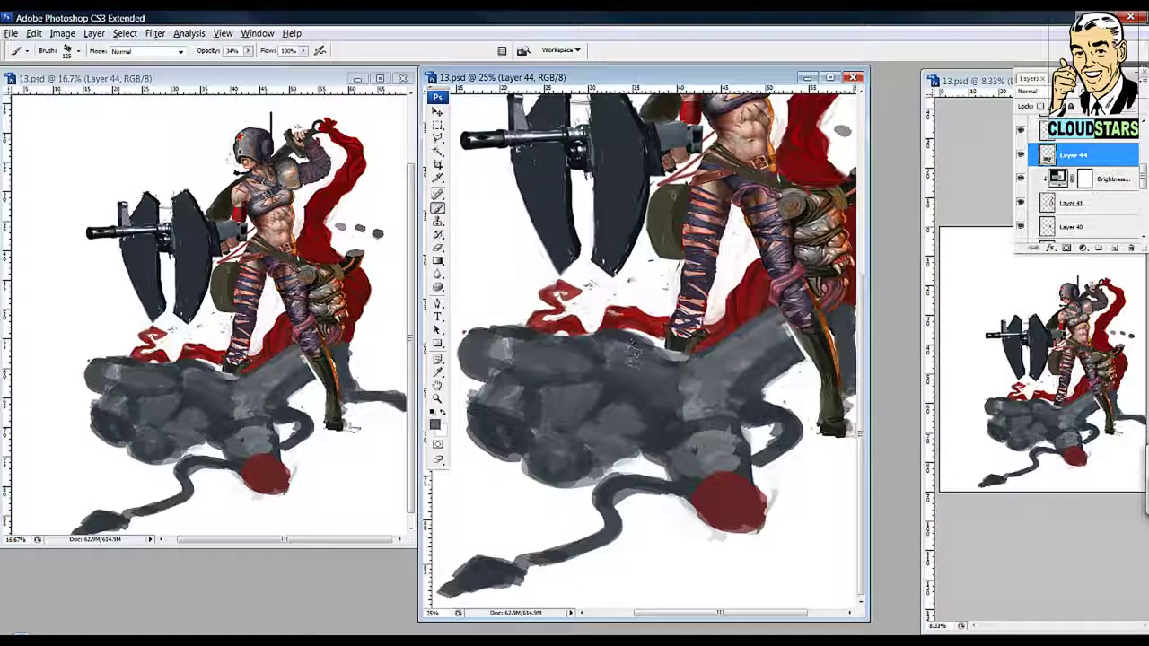
{"action": "left_click_drag", "start_coordinate": [734, 370], "coordinate": [689, 369]}
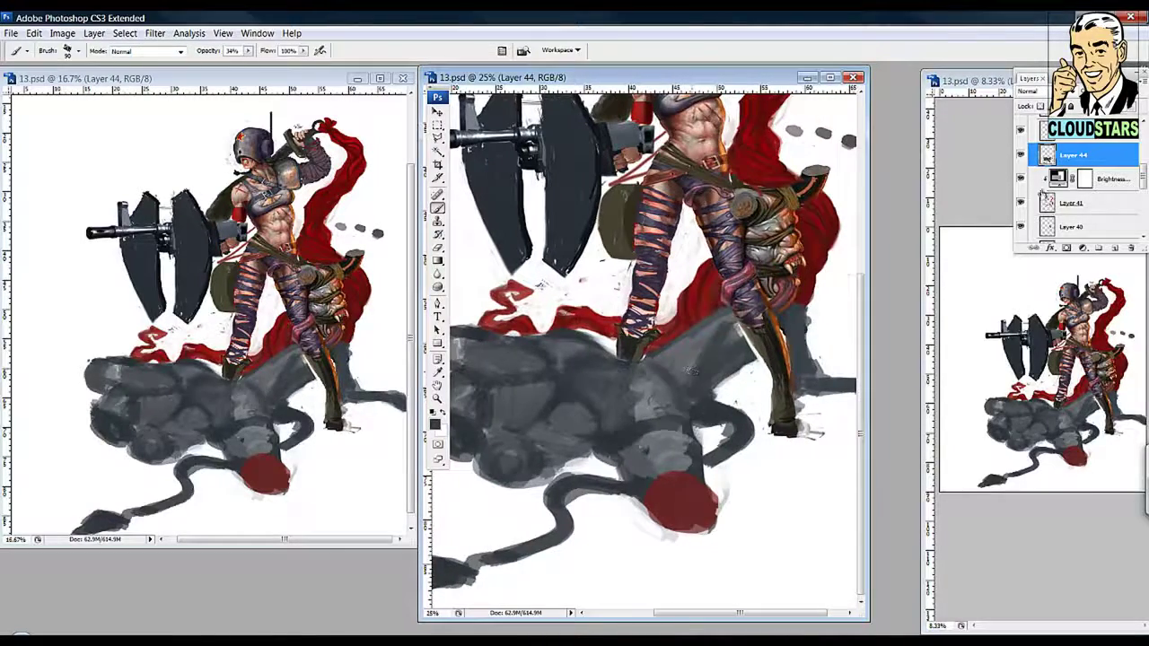
Step: Warp the creature on Layer 44 with Free Transform, bending its outer edges to reshape the body beneath the figure
{"action": "key", "text": "z"}
{"action": "key", "text": "ctrl+0"}
{"action": "key", "text": "f"}
{"action": "key", "text": "ctrl+t"}
{"action": "left_click", "coordinate": [464, 20]}
{"action": "left_click_drag", "start_coordinate": [484, 358], "coordinate": [475, 333]}
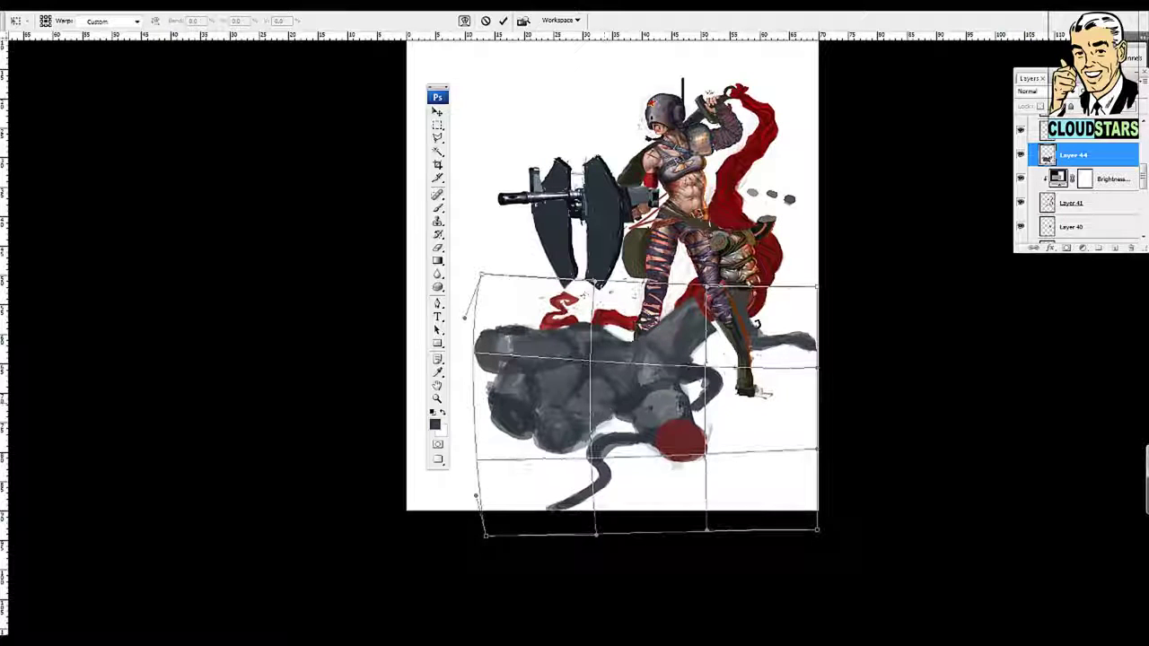
{"action": "left_click_drag", "start_coordinate": [817, 529], "coordinate": [833, 510]}
{"action": "left_click_drag", "start_coordinate": [511, 430], "coordinate": [532, 332]}
{"action": "key", "text": "Return"}
Step: Remove the winding tail and the curled loop around the red-capped limb
{"action": "key", "text": "z"}
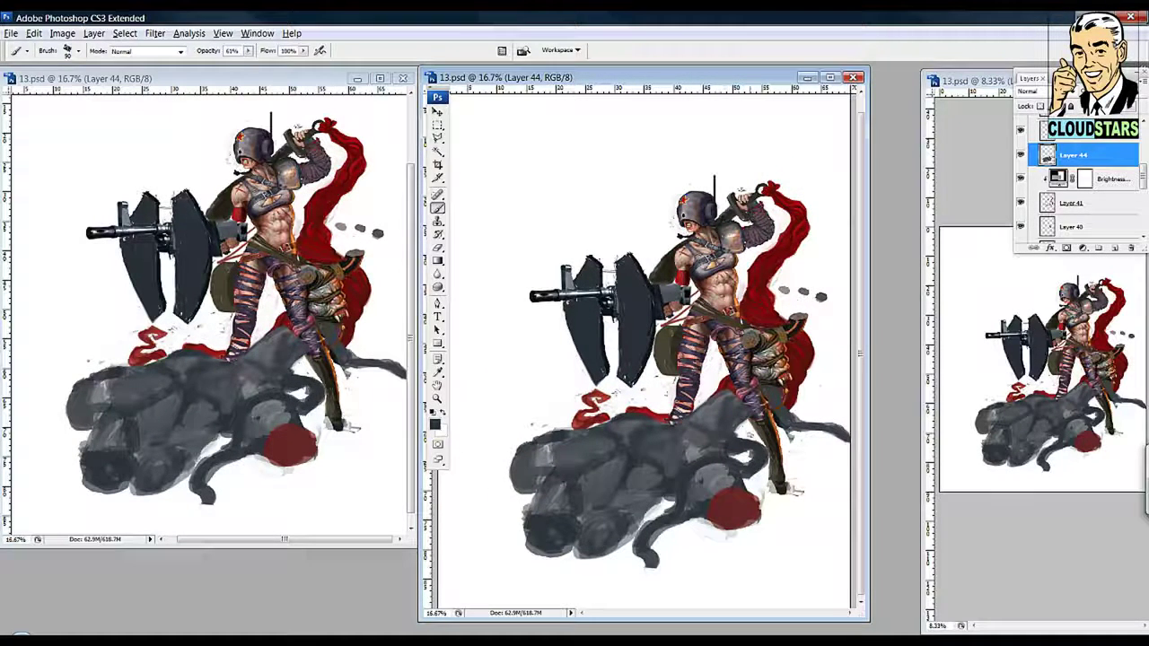
{"action": "left_click_drag", "start_coordinate": [750, 465], "coordinate": [753, 440]}
{"action": "key", "text": "b"}
{"action": "mouse_move", "coordinate": [696, 462]}
{"action": "left_mouse_down"}
{"action": "mouse_move", "coordinate": [682, 516]}
{"action": "mouse_move", "coordinate": [642, 566]}
{"action": "left_mouse_up"}
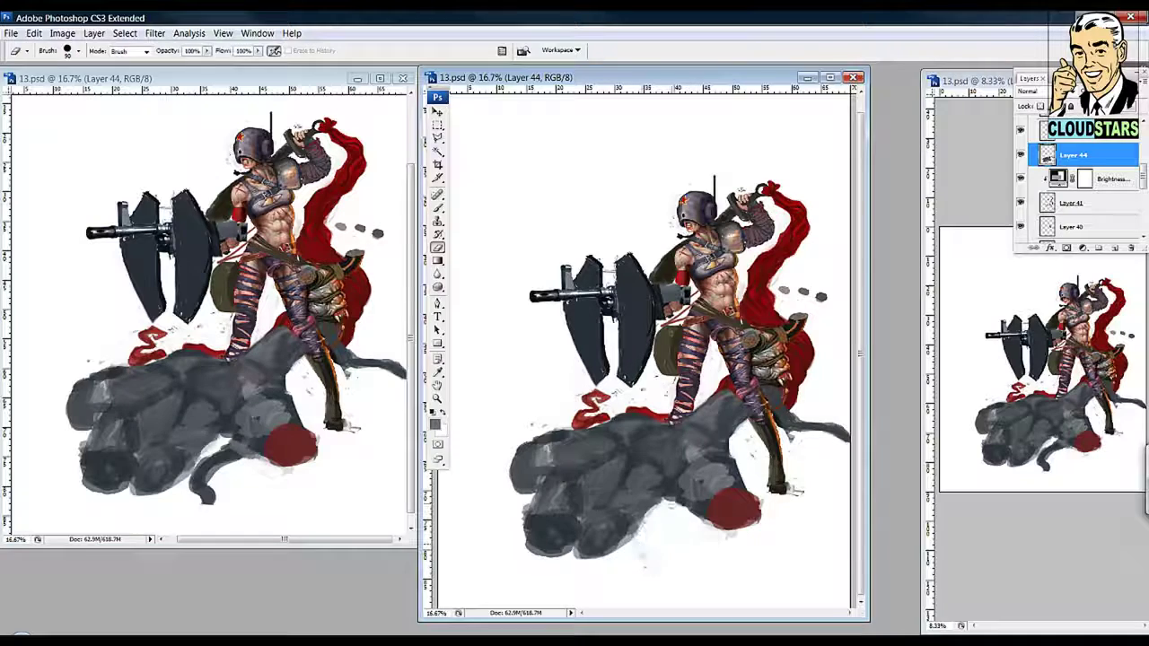
{"action": "left_click_drag", "start_coordinate": [664, 503], "coordinate": [700, 538]}
Step: Blend the grey tones of the hindquarters at 31% brush opacity and clean up the outline with the eraser
{"action": "key", "text": "ctrl+plus"}
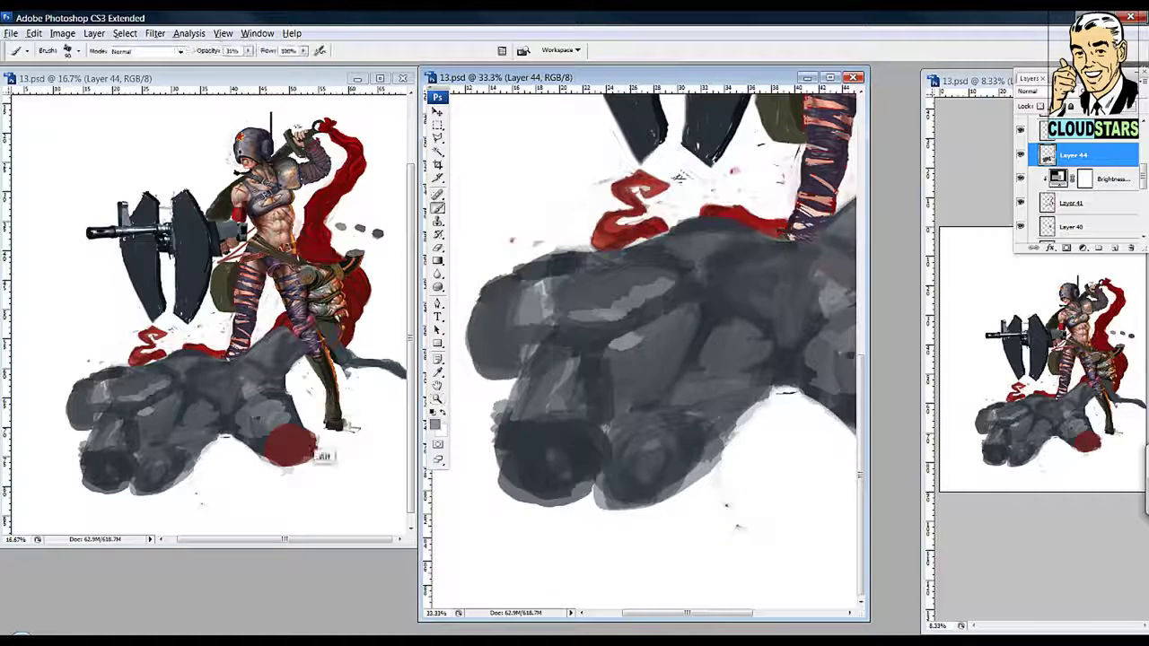
{"action": "key", "text": "3"}
{"action": "key", "text": "1"}
{"action": "key", "text": "e"}
{"action": "left_click_drag", "start_coordinate": [501, 390], "coordinate": [508, 497]}
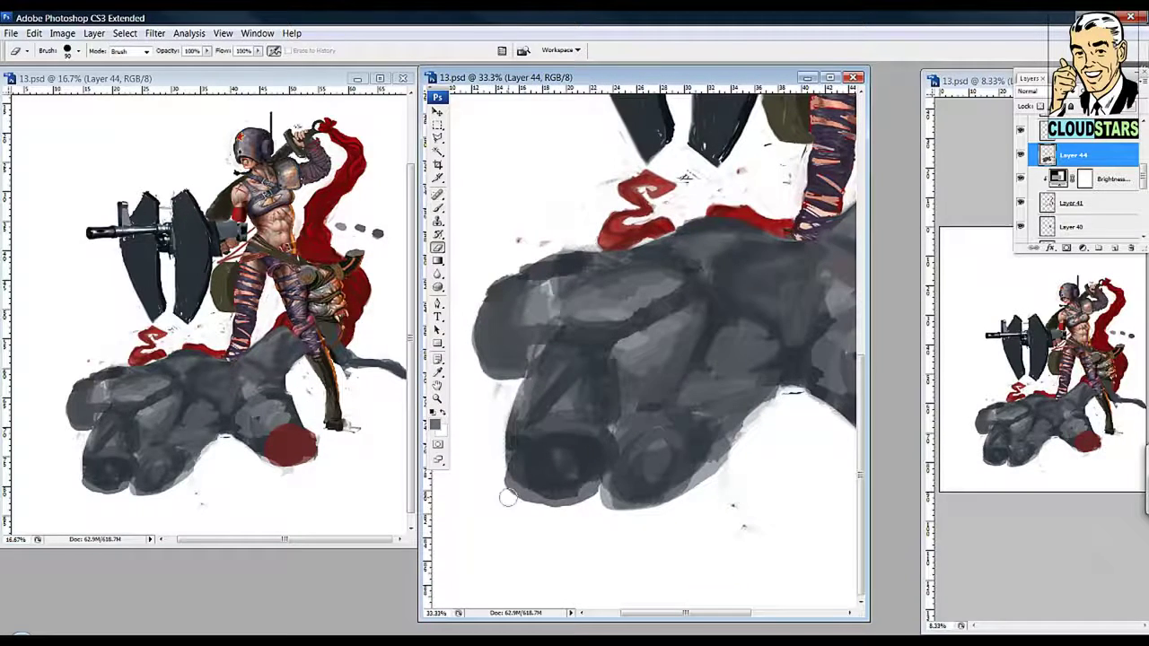
{"action": "left_click_drag", "start_coordinate": [597, 372], "coordinate": [534, 386]}
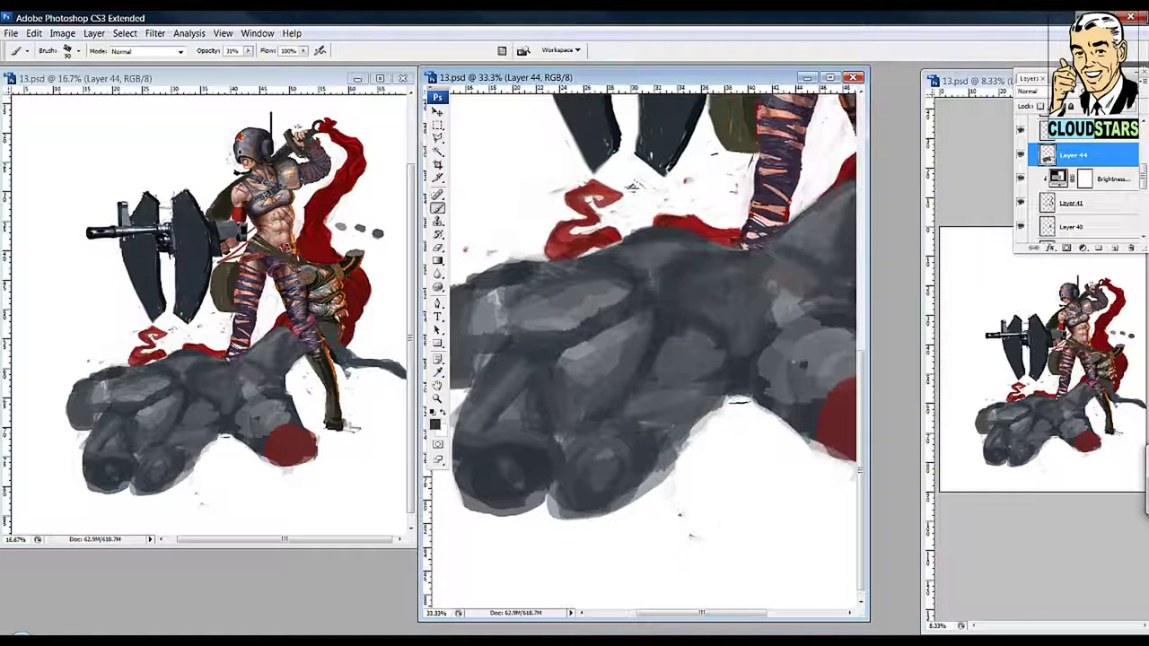
{"action": "left_click_drag", "start_coordinate": [686, 287], "coordinate": [624, 304]}
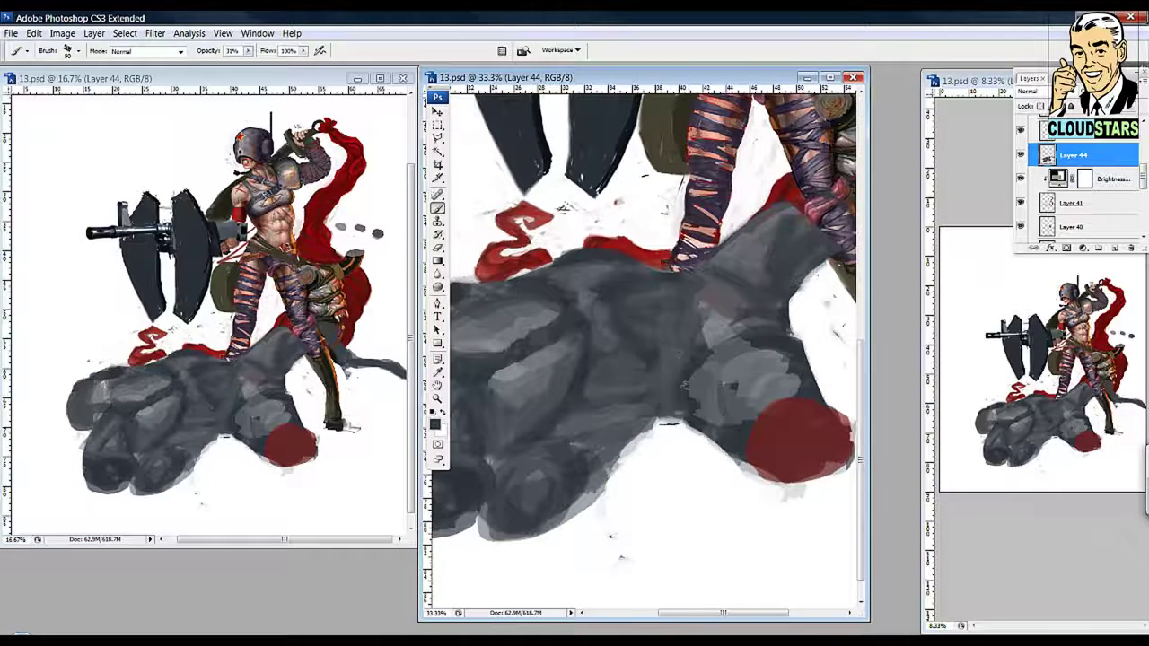
Step: Sample the red of the limb's cap and paint the two lower rounded ends red
{"action": "left_click", "coordinate": [743, 427], "text": "alt"}
{"action": "left_click_drag", "start_coordinate": [743, 427], "coordinate": [851, 391]}
{"action": "left_click_drag", "start_coordinate": [547, 455], "coordinate": [566, 476]}
{"action": "key", "text": "alt+e"}
{"action": "key", "text": "Escape"}
{"action": "left_click_drag", "start_coordinate": [718, 359], "coordinate": [628, 381]}
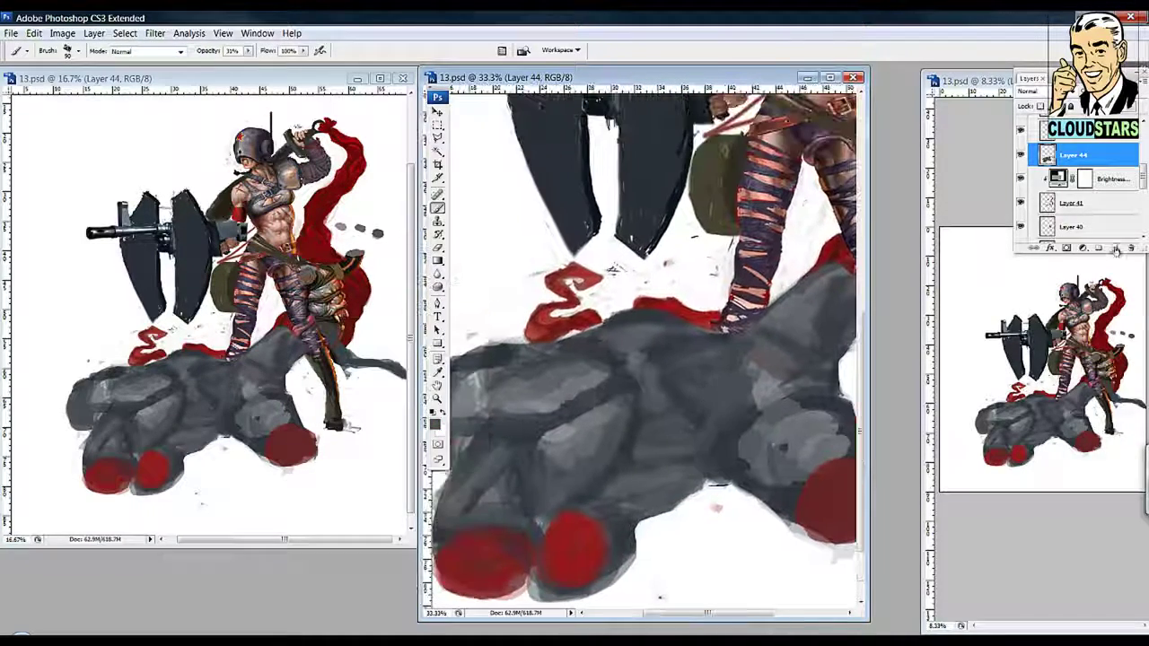
Step: Add a layer named colour above Layer 44 and tint the grey body with a muted blue
{"action": "left_click", "coordinate": [1115, 247]}
{"action": "double_click", "coordinate": [1072, 154]}
{"action": "type", "text": "colour"}
{"action": "left_click", "coordinate": [435, 422]}
{"action": "left_click", "coordinate": [688, 421]}
{"action": "key", "text": "z"}
{"action": "left_click", "coordinate": [655, 410], "text": "alt"}
{"action": "left_click_drag", "start_coordinate": [656, 410], "coordinate": [502, 408]}
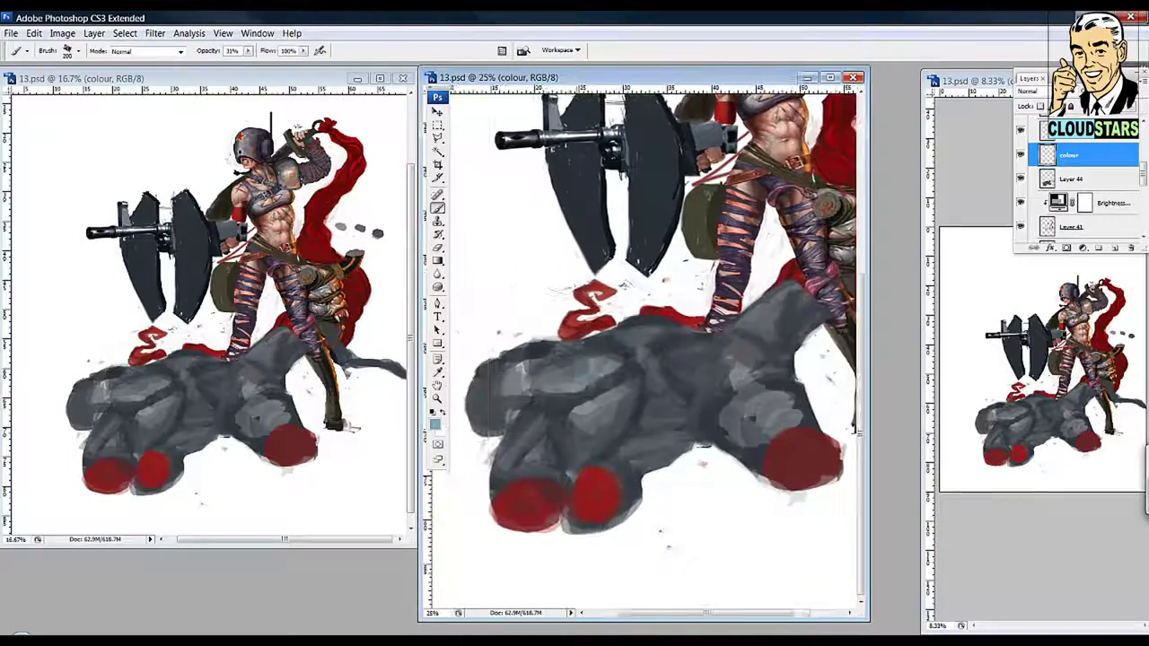
Step: Pick a bright red foreground color for tinting the creature's body
{"action": "key", "text": "i"}
{"action": "left_click", "coordinate": [434, 421]}
{"action": "left_click", "coordinate": [532, 457]}
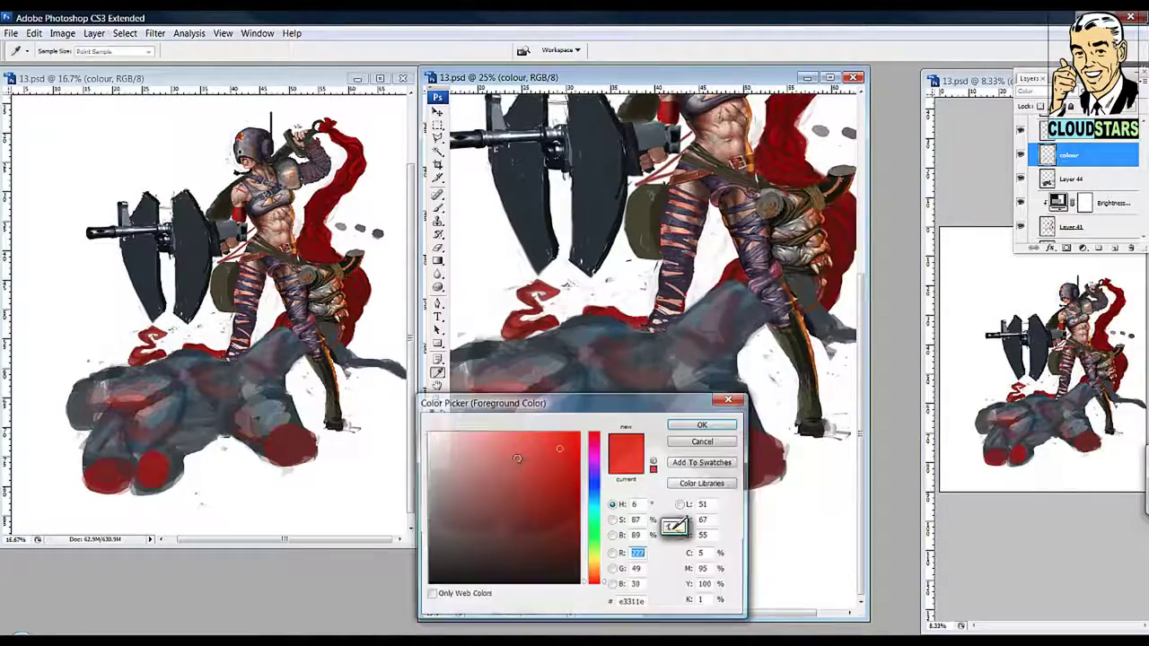
{"action": "key", "text": "Return"}
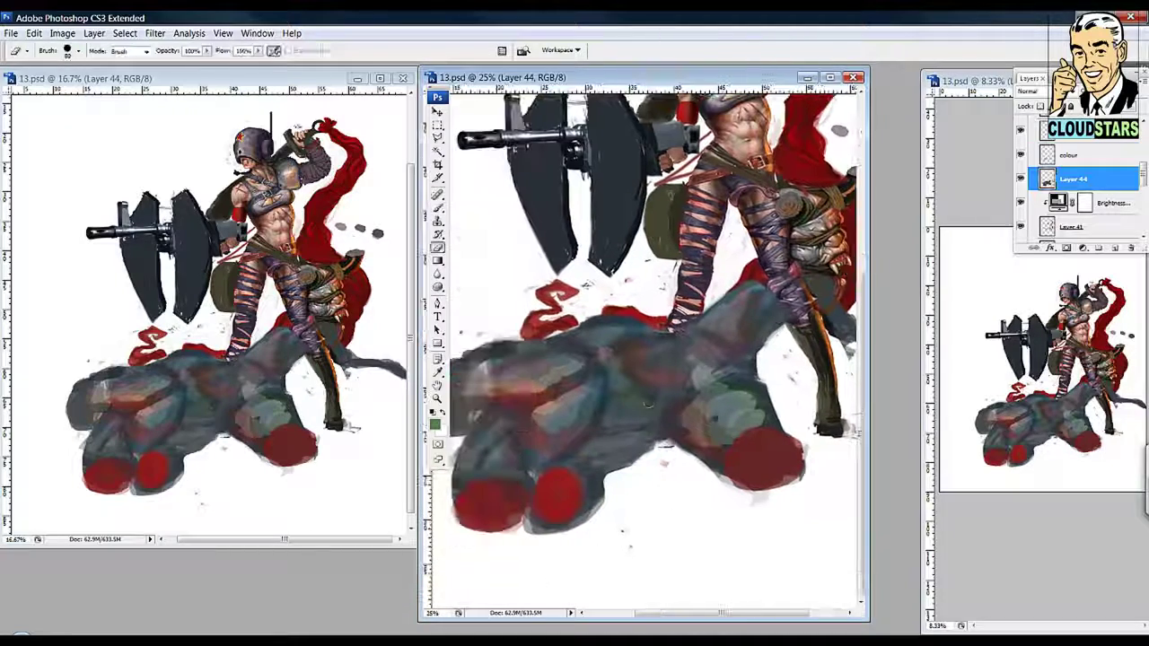
Step: On Layer 44, trim the creature's underside and reshape the red-capped limb with muted strokes at 56% opacity
{"action": "left_click_drag", "start_coordinate": [700, 459], "coordinate": [746, 490]}
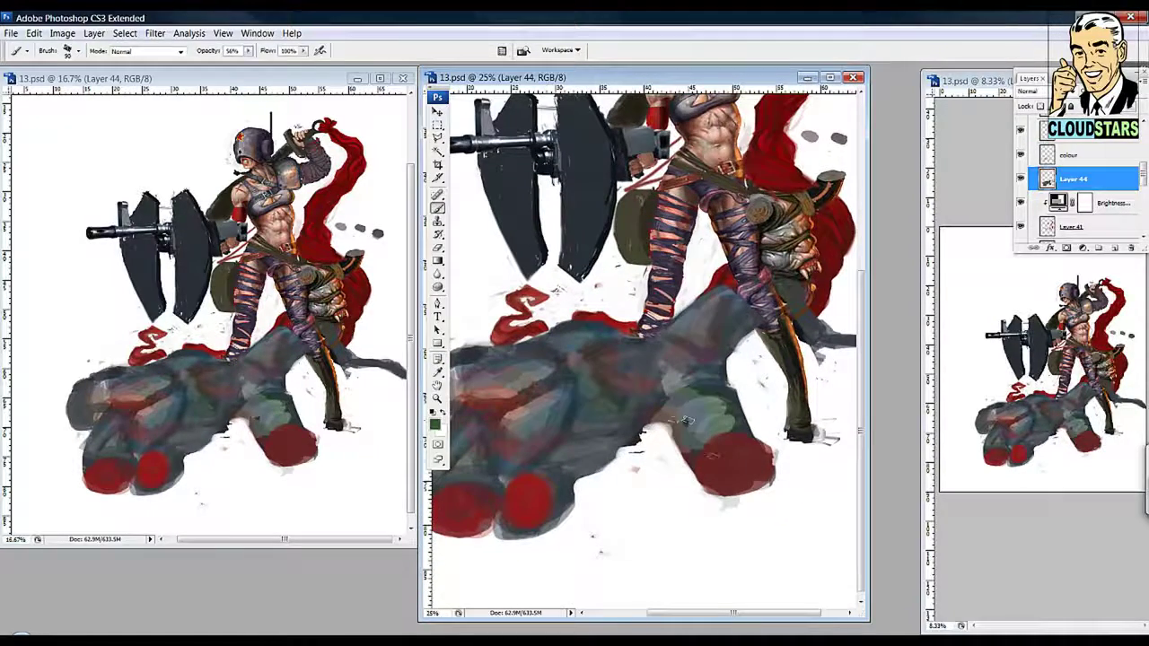
{"action": "mouse_move", "coordinate": [683, 420]}
{"action": "left_mouse_down"}
{"action": "mouse_move", "coordinate": [758, 444]}
{"action": "mouse_move", "coordinate": [763, 466]}
{"action": "mouse_move", "coordinate": [736, 439]}
{"action": "mouse_move", "coordinate": [729, 397]}
{"action": "left_mouse_up"}
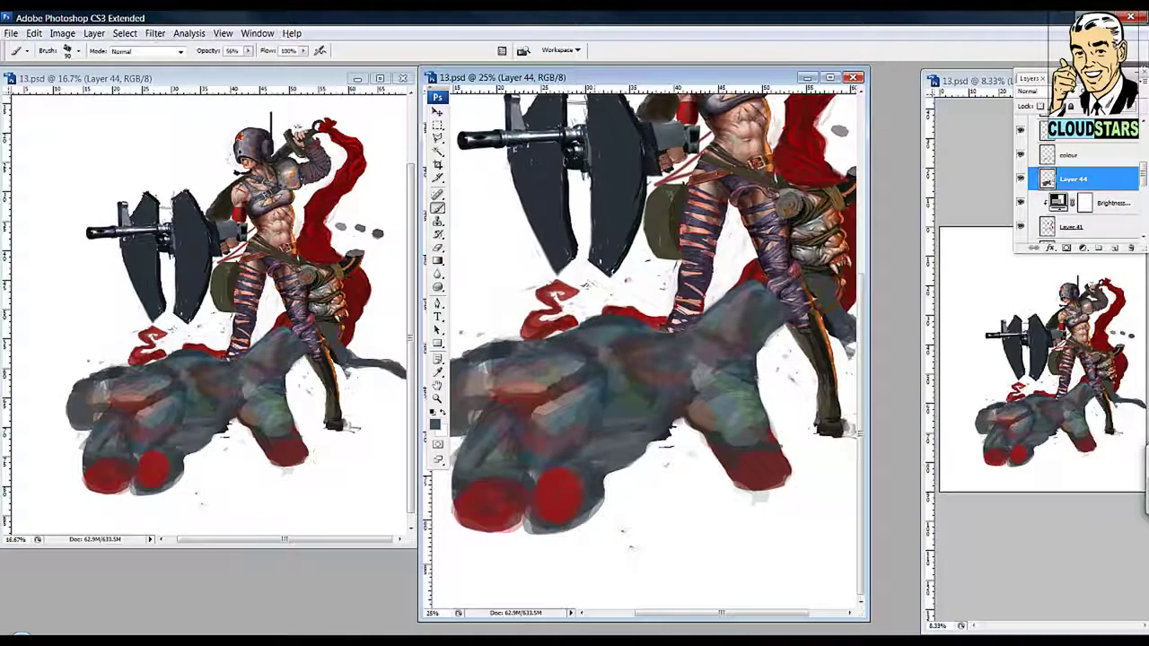
{"action": "scroll", "coordinate": [643, 346], "scroll_direction": "up", "scroll_amount": 1}
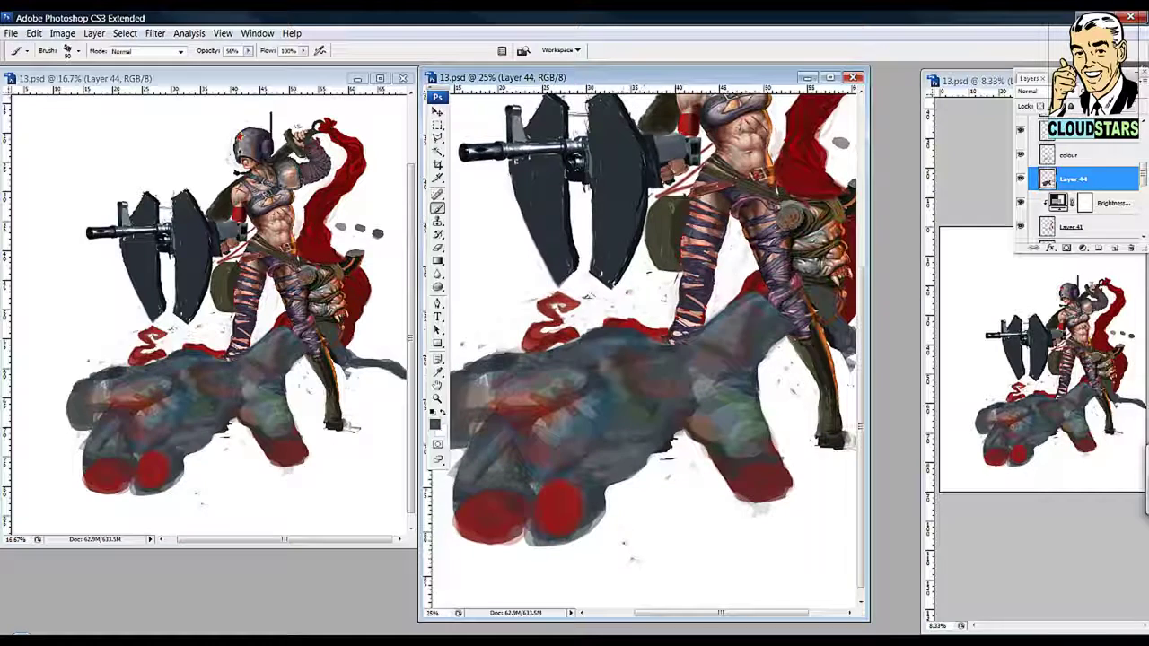
{"action": "key", "text": "b"}
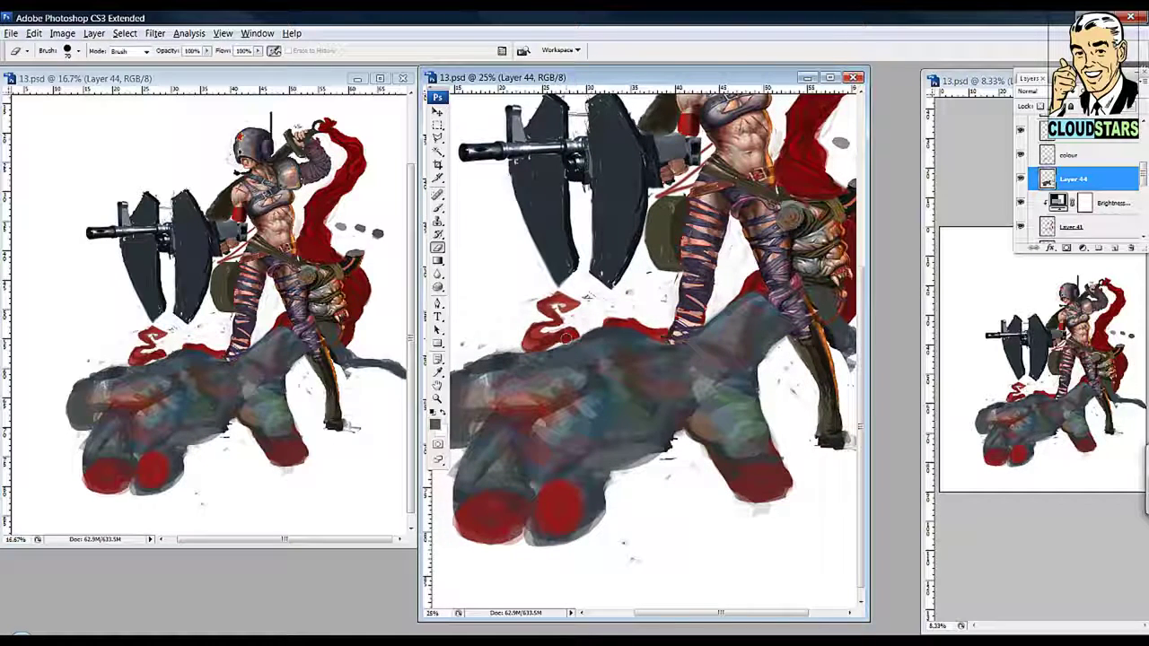
{"action": "mouse_move", "coordinate": [610, 367]}
{"action": "left_mouse_down"}
{"action": "mouse_move", "coordinate": [709, 404]}
{"action": "mouse_move", "coordinate": [736, 399]}
{"action": "mouse_move", "coordinate": [628, 354]}
{"action": "mouse_move", "coordinate": [663, 375]}
{"action": "left_mouse_up"}
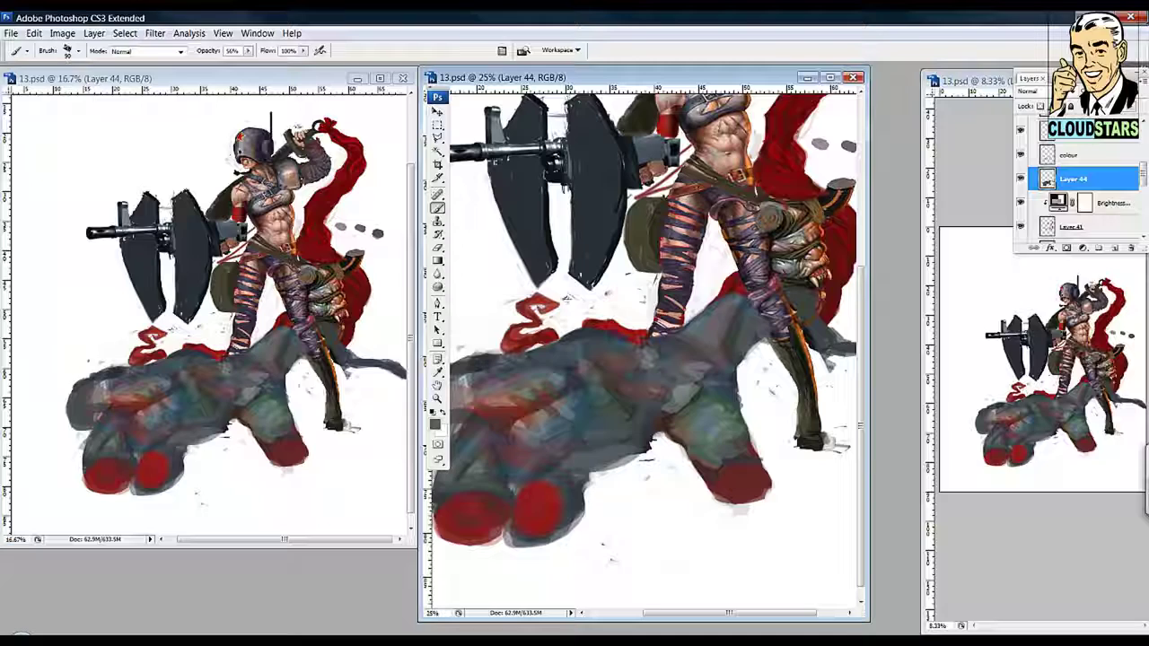
Step: Blend red, green and blue-grey strokes over the creature's hindquarters and thighs to define their forms
{"action": "key", "text": "e"}
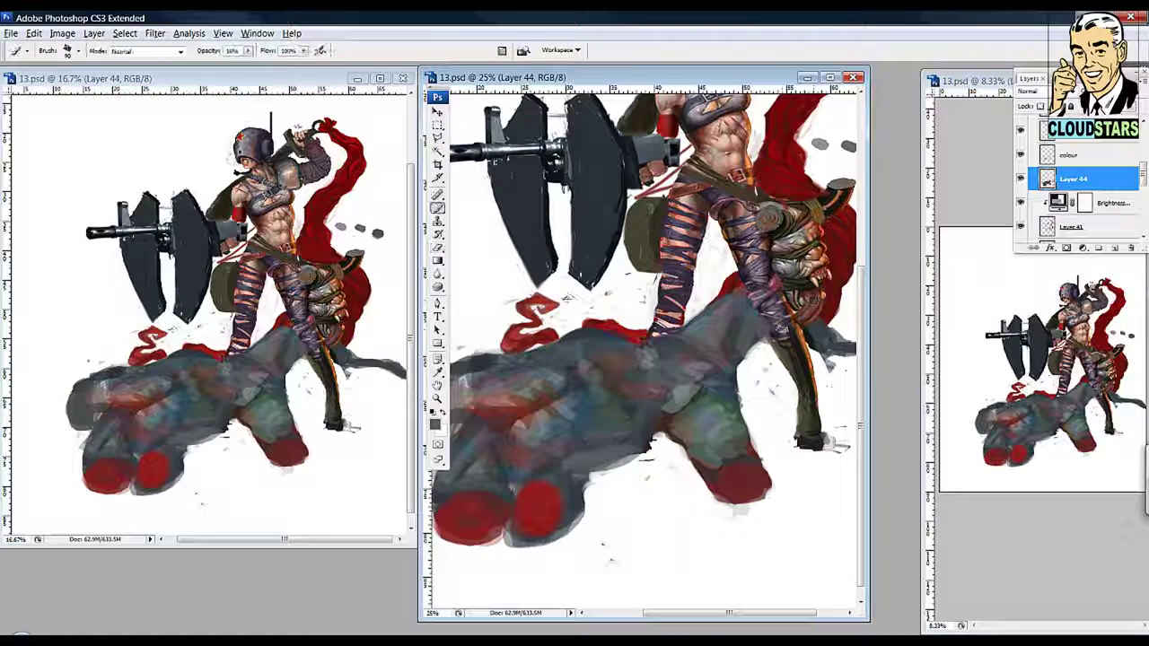
{"action": "key", "text": "z"}
{"action": "left_click", "coordinate": [512, 504]}
{"action": "left_click", "coordinate": [511, 504]}
{"action": "left_click", "coordinate": [511, 505]}
{"action": "key", "text": "b"}
{"action": "left_click_drag", "start_coordinate": [682, 465], "coordinate": [628, 376]}
{"action": "left_click_drag", "start_coordinate": [628, 269], "coordinate": [557, 430]}
{"action": "left_click_drag", "start_coordinate": [574, 224], "coordinate": [525, 421]}
{"action": "left_click_drag", "start_coordinate": [556, 296], "coordinate": [619, 403]}
{"action": "left_click_drag", "start_coordinate": [502, 179], "coordinate": [807, 404]}
{"action": "left_click_drag", "start_coordinate": [538, 225], "coordinate": [763, 538]}
Step: Erase along the edge of the left red stump and rework the thigh tones above it
{"action": "key", "text": "e"}
{"action": "mouse_move", "coordinate": [489, 444]}
{"action": "left_mouse_down"}
{"action": "mouse_move", "coordinate": [538, 548]}
{"action": "mouse_move", "coordinate": [660, 525]}
{"action": "mouse_move", "coordinate": [682, 498]}
{"action": "left_mouse_up"}
{"action": "key", "text": "b"}
{"action": "left_click_drag", "start_coordinate": [557, 269], "coordinate": [674, 357]}
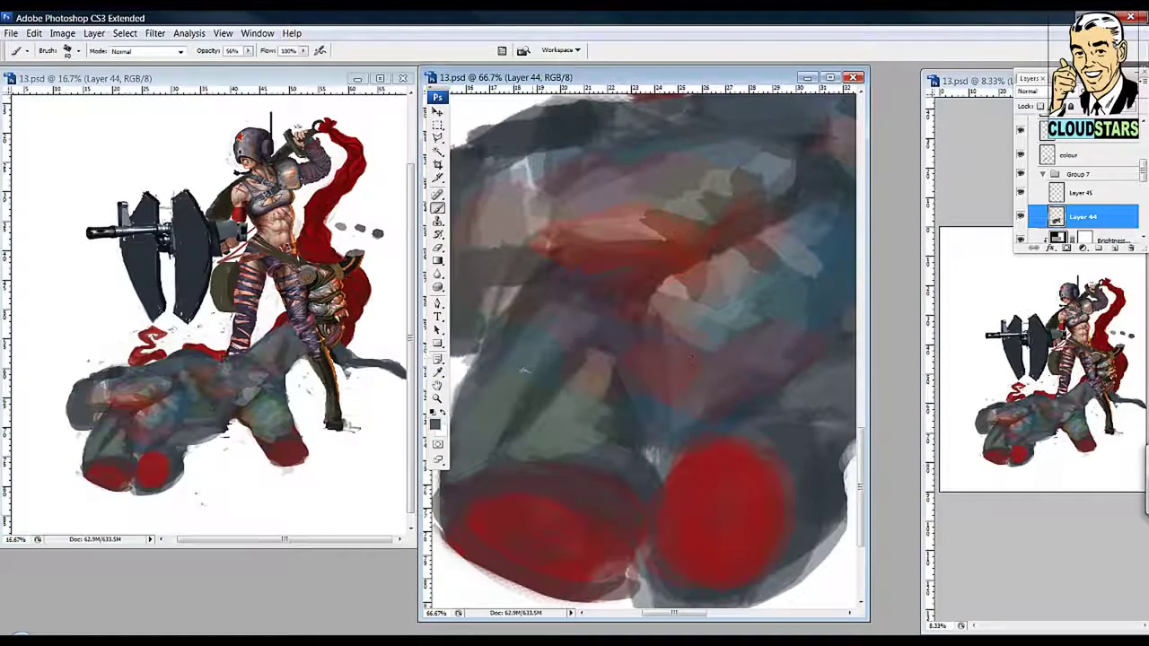
Step: Darken the left thigh's contours and paint its stump in deeper reds with a pale pink center
{"action": "left_click_drag", "start_coordinate": [556, 323], "coordinate": [610, 368]}
{"action": "left_click_drag", "start_coordinate": [539, 359], "coordinate": [574, 404]}
{"action": "left_click_drag", "start_coordinate": [493, 489], "coordinate": [507, 529]}
{"action": "left_click_drag", "start_coordinate": [561, 475], "coordinate": [664, 502]}
{"action": "left_click_drag", "start_coordinate": [503, 224], "coordinate": [807, 376]}
{"action": "mouse_move", "coordinate": [556, 502]}
{"action": "left_mouse_down"}
{"action": "mouse_move", "coordinate": [628, 525]}
{"action": "mouse_move", "coordinate": [525, 490]}
{"action": "mouse_move", "coordinate": [664, 489]}
{"action": "mouse_move", "coordinate": [666, 463]}
{"action": "left_mouse_up"}
Step: Paint dark purple creases between the thighs and above the right red stump
{"action": "scroll", "coordinate": [646, 341], "scroll_direction": "down", "scroll_amount": 2}
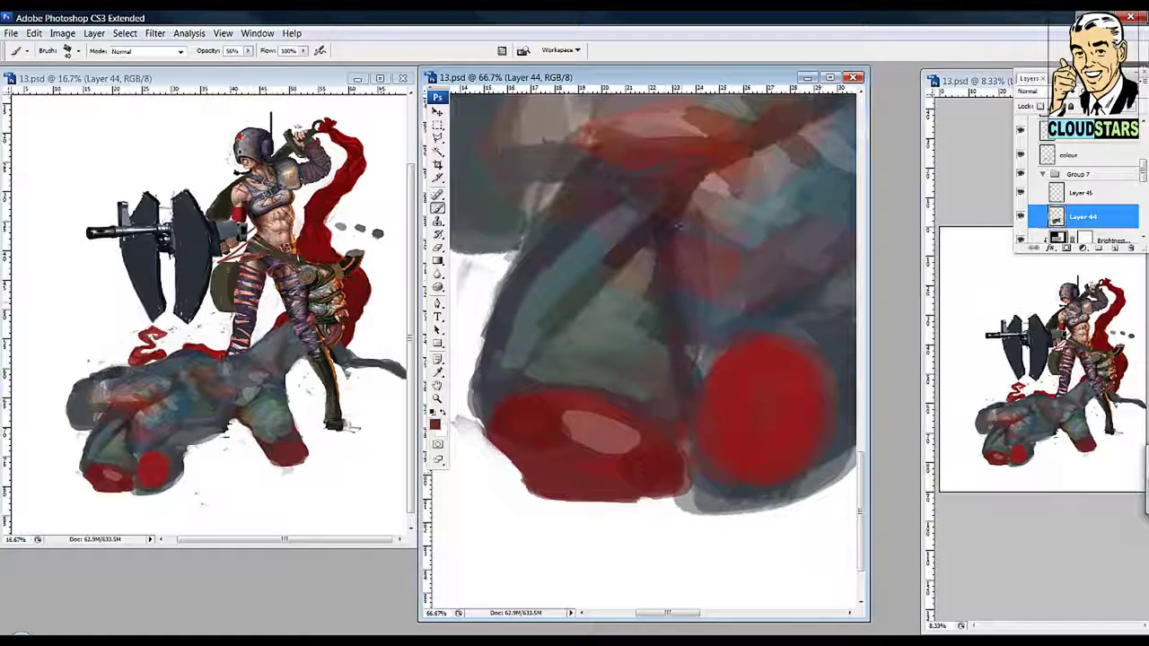
{"action": "left_click_drag", "start_coordinate": [571, 431], "coordinate": [592, 444]}
{"action": "mouse_move", "coordinate": [619, 287]}
{"action": "left_mouse_down"}
{"action": "mouse_move", "coordinate": [634, 254]}
{"action": "mouse_move", "coordinate": [611, 338]}
{"action": "mouse_move", "coordinate": [656, 329]}
{"action": "left_mouse_up"}
{"action": "scroll", "coordinate": [646, 359], "scroll_direction": "down", "scroll_amount": 2}
{"action": "left_click_drag", "start_coordinate": [611, 458], "coordinate": [628, 448]}
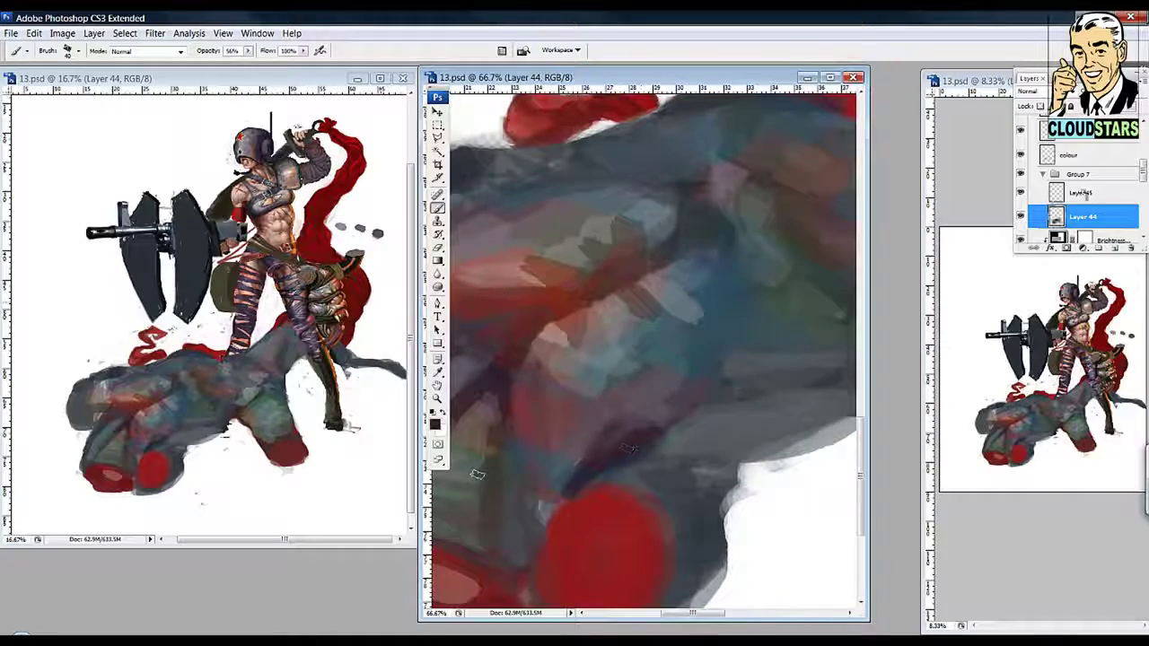
Step: Merge the creature's paint layers into Layer 45 and refine the left thigh at 38% brush opacity
{"action": "key", "text": "ctrl+shift+alt+n"}
{"action": "left_click_drag", "start_coordinate": [590, 410], "coordinate": [659, 385]}
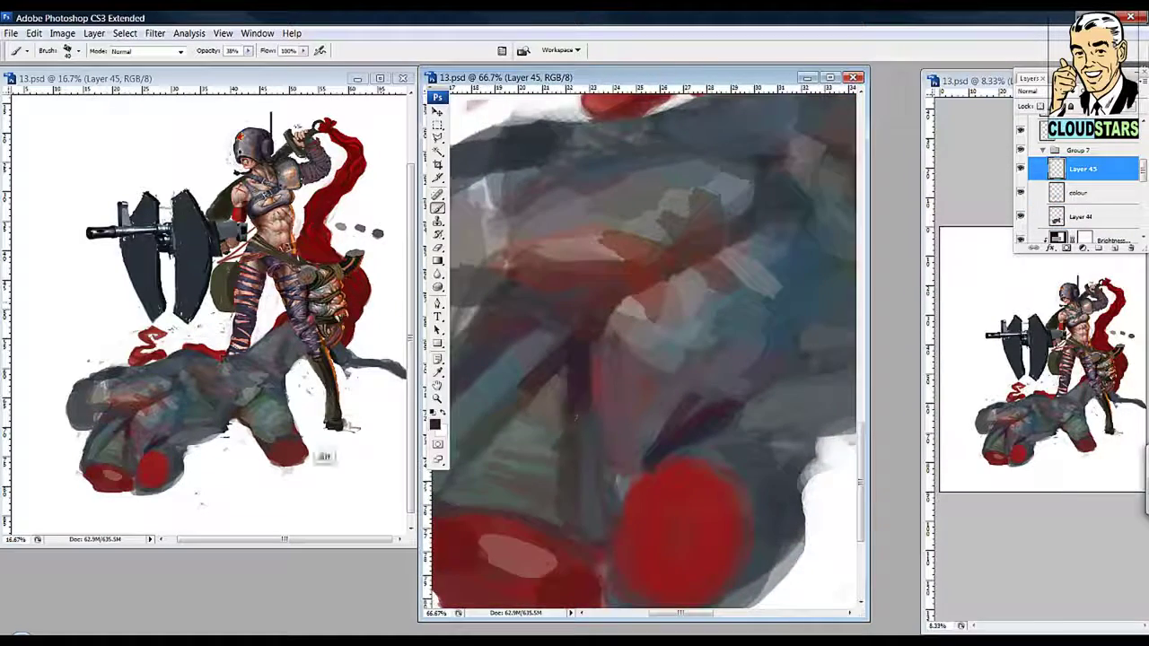
{"action": "key", "text": "e"}
{"action": "left_click_drag", "start_coordinate": [538, 377], "coordinate": [628, 270]}
{"action": "key", "text": "b"}
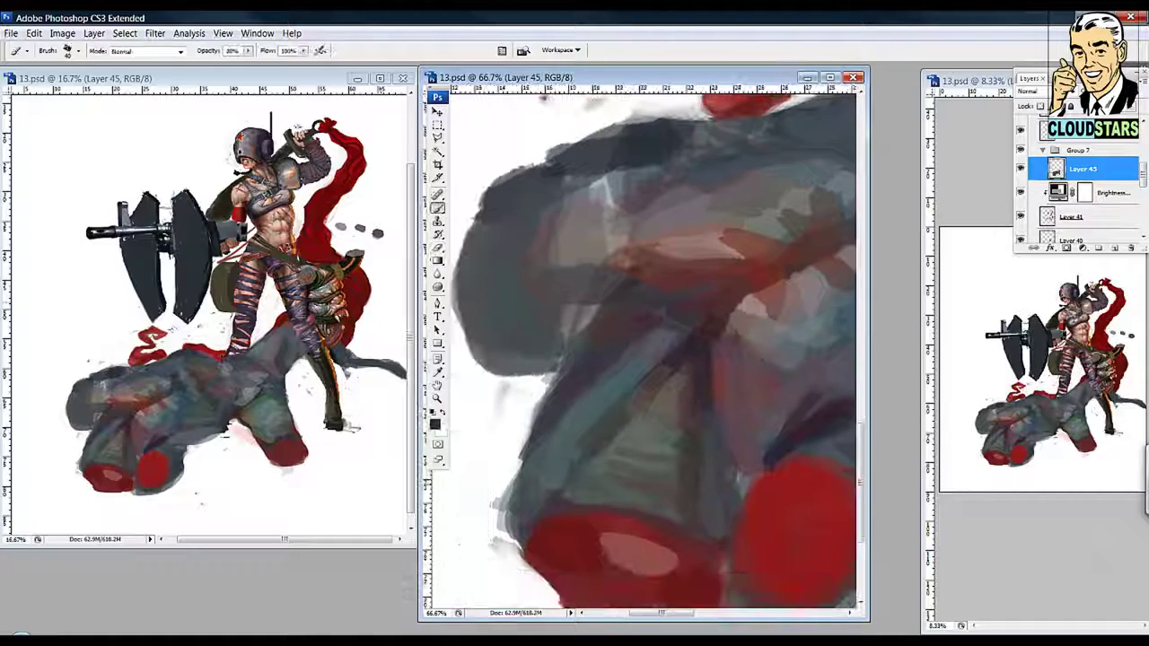
{"action": "left_click_drag", "start_coordinate": [546, 440], "coordinate": [526, 389]}
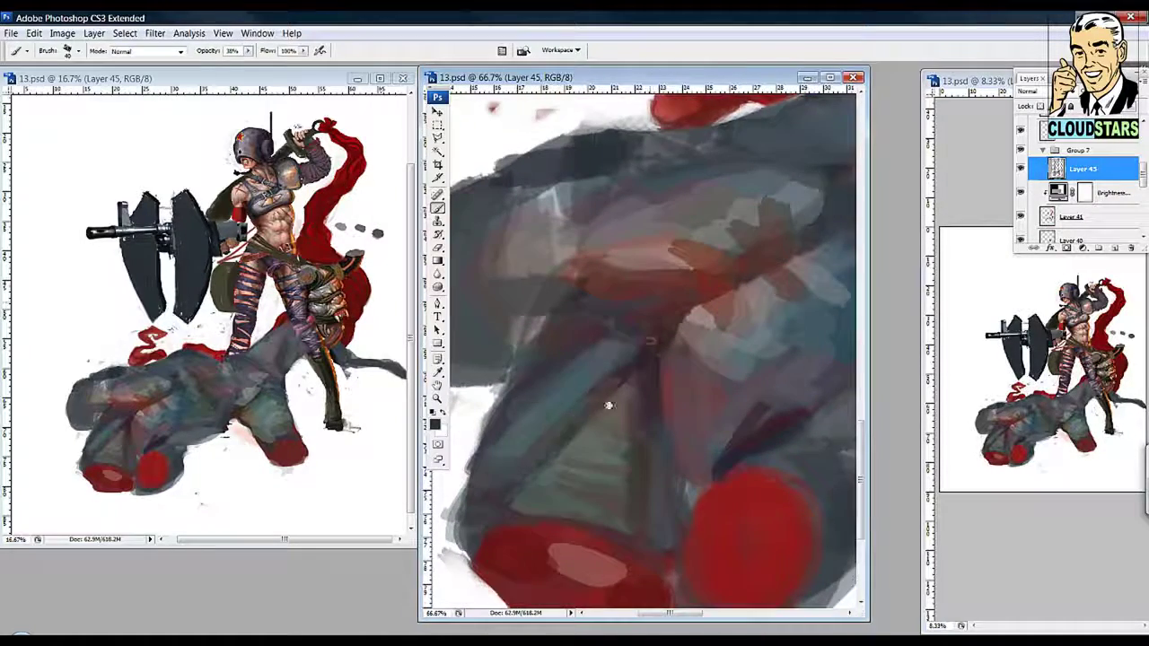
Step: Deepen the purple folds, add a pale center to the right stump, and paint a dark jagged crease above the thigh
{"action": "mouse_move", "coordinate": [608, 405]}
{"action": "left_mouse_down"}
{"action": "mouse_move", "coordinate": [590, 325]}
{"action": "mouse_move", "coordinate": [630, 408]}
{"action": "left_mouse_up"}
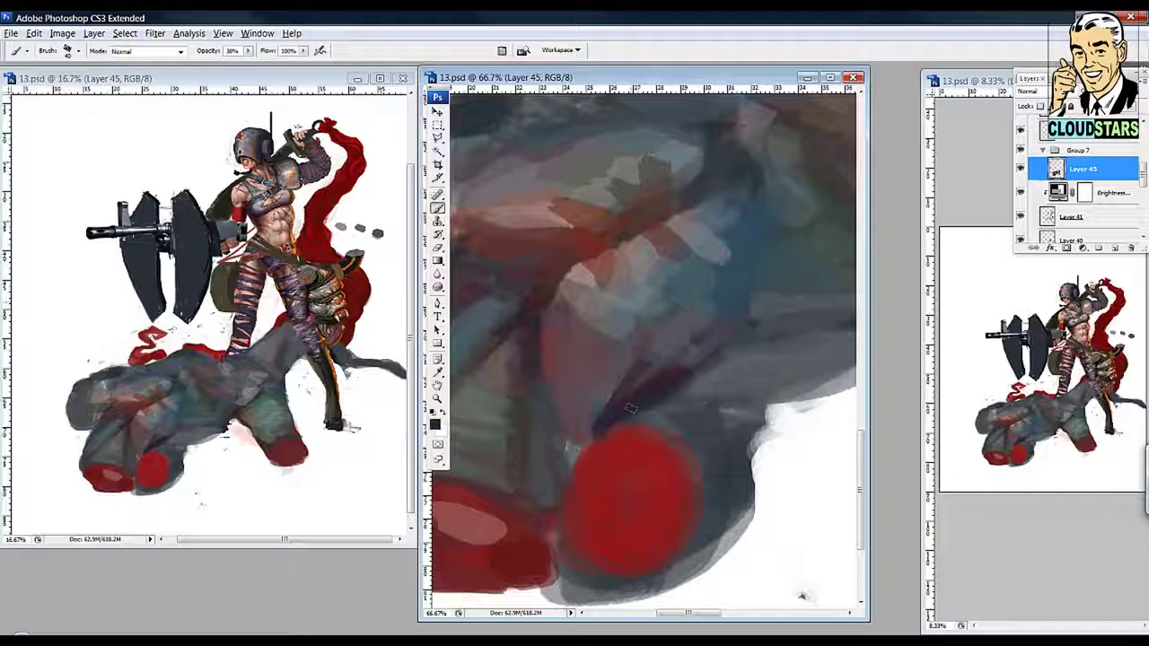
{"action": "mouse_move", "coordinate": [575, 453]}
{"action": "left_mouse_down"}
{"action": "mouse_move", "coordinate": [628, 377]}
{"action": "mouse_move", "coordinate": [673, 444]}
{"action": "left_mouse_up"}
{"action": "mouse_move", "coordinate": [684, 395]}
{"action": "left_mouse_down"}
{"action": "mouse_move", "coordinate": [562, 424]}
{"action": "mouse_move", "coordinate": [552, 471]}
{"action": "mouse_move", "coordinate": [681, 395]}
{"action": "mouse_move", "coordinate": [628, 400]}
{"action": "mouse_move", "coordinate": [592, 361]}
{"action": "mouse_move", "coordinate": [619, 324]}
{"action": "mouse_move", "coordinate": [583, 332]}
{"action": "left_mouse_up"}
{"action": "scroll", "coordinate": [644, 359], "scroll_direction": "down", "scroll_amount": 2}
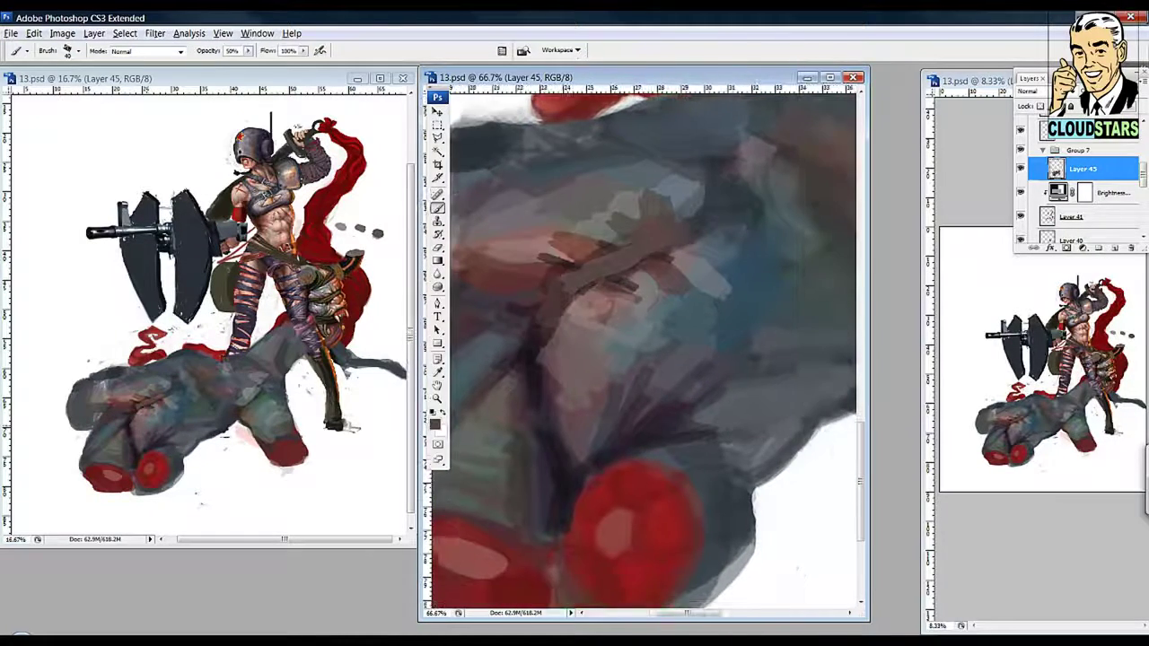
{"action": "scroll", "coordinate": [644, 359], "scroll_direction": "right", "scroll_amount": 2}
{"action": "left_click_drag", "start_coordinate": [565, 296], "coordinate": [593, 422]}
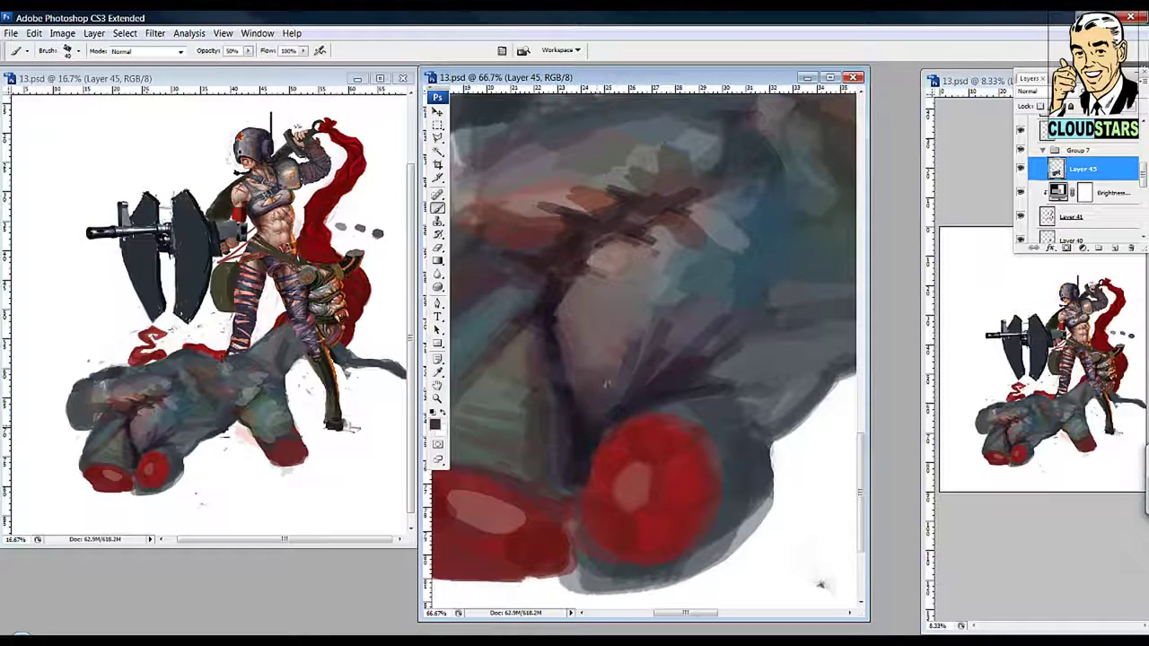
Step: Smooth the rounded form above the right stump with pale greyish-pink strokes and soften its outer edge against the blue skin
{"action": "left_click_drag", "start_coordinate": [633, 260], "coordinate": [682, 341]}
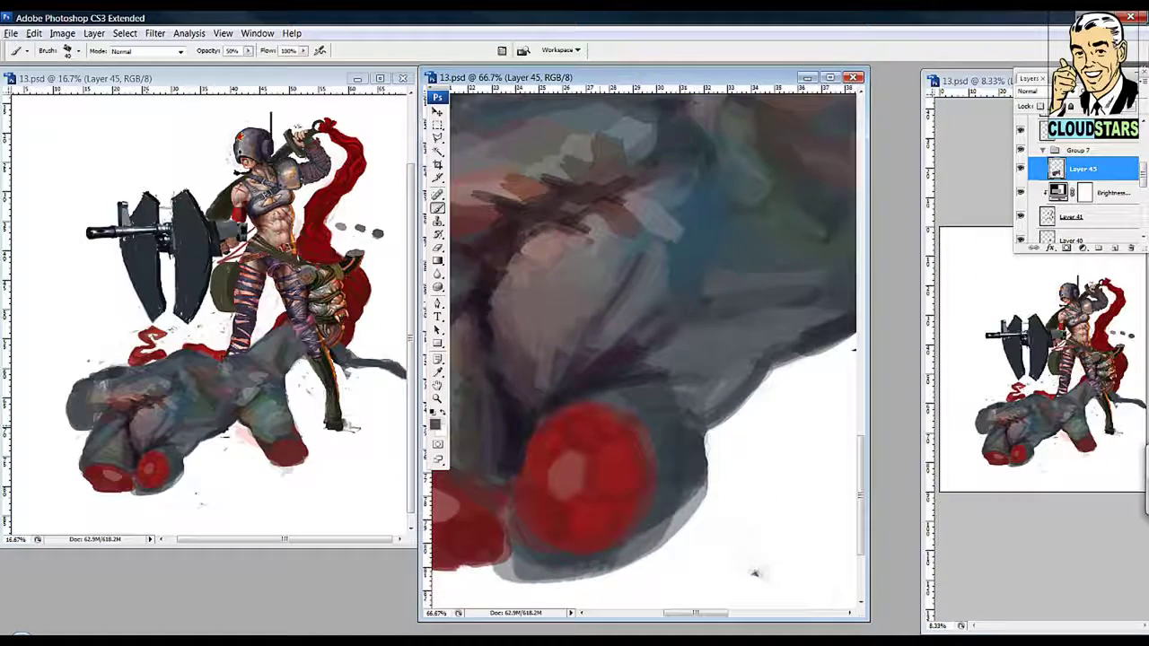
{"action": "left_click_drag", "start_coordinate": [569, 291], "coordinate": [628, 330]}
{"action": "scroll", "coordinate": [645, 359], "scroll_direction": "down", "scroll_amount": 2}
{"action": "left_click_drag", "start_coordinate": [668, 198], "coordinate": [718, 224]}
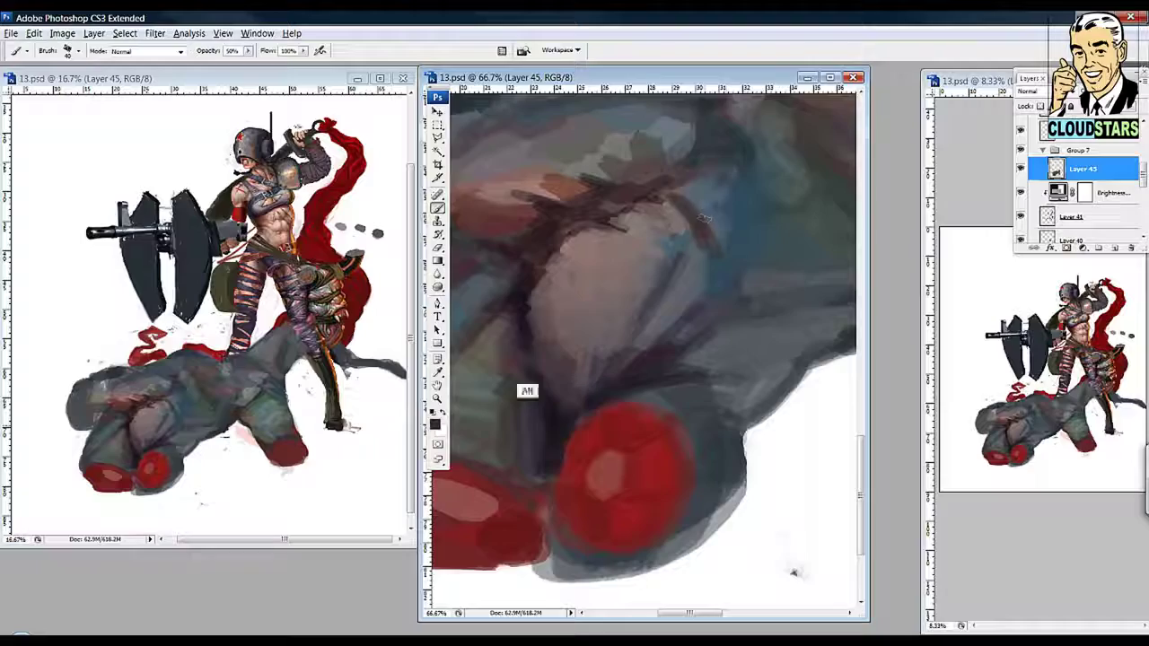
{"action": "scroll", "coordinate": [645, 359], "scroll_direction": "down", "scroll_amount": 2}
{"action": "scroll", "coordinate": [644, 358], "scroll_direction": "left", "scroll_amount": 1}
{"action": "scroll", "coordinate": [644, 359], "scroll_direction": "down", "scroll_amount": 1}
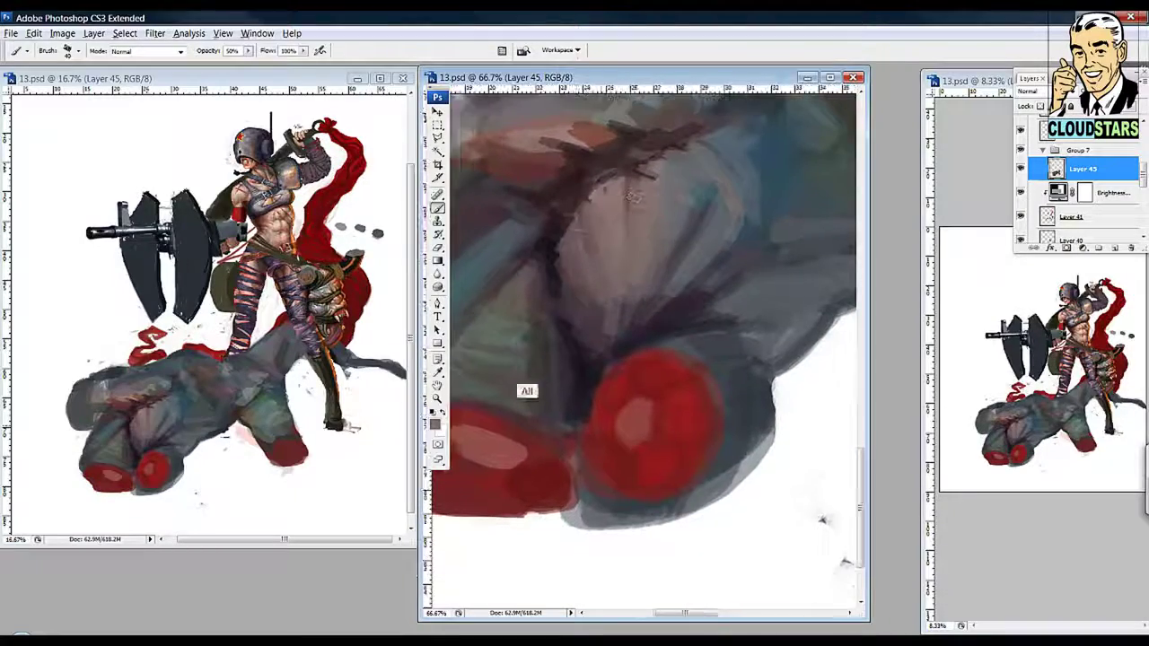
Step: Move the small full-image preview window below the larger reference view of the painting
{"action": "key", "text": "ctrl+alt+0"}
{"action": "left_click", "coordinate": [1011, 323], "text": "alt"}
{"action": "left_click_drag", "start_coordinate": [969, 80], "coordinate": [99, 427]}
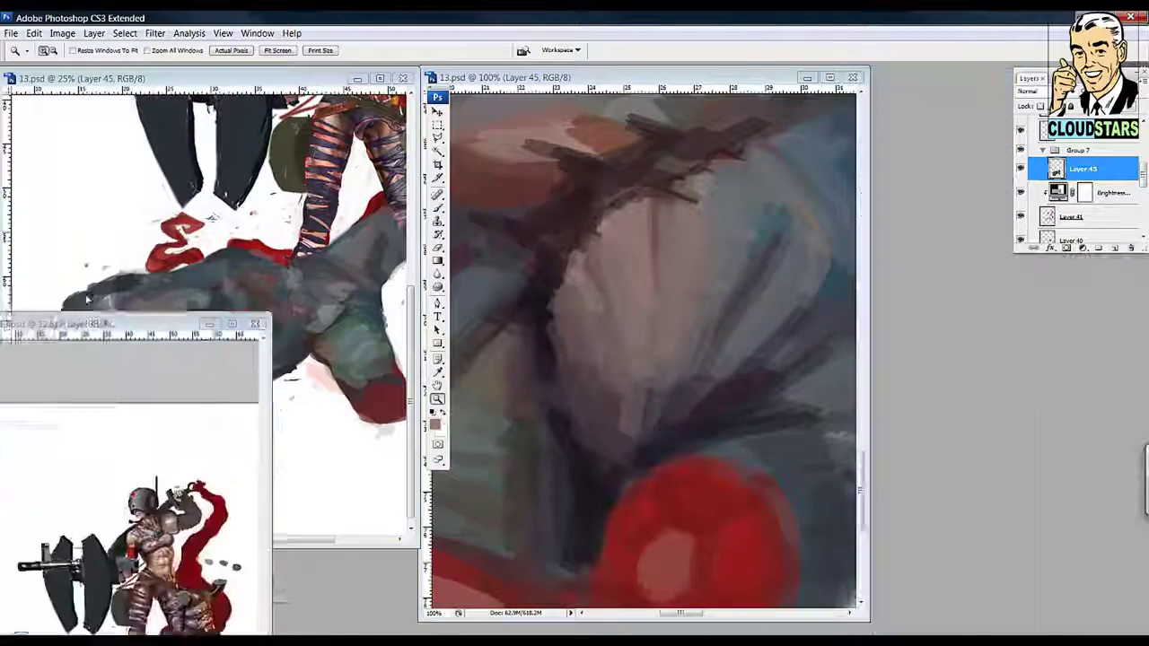
Step: Build up lighter pink highlights along the inner edge of the rounded form, beside the dark crease
{"action": "left_click", "coordinate": [685, 321]}
{"action": "key", "text": "b"}
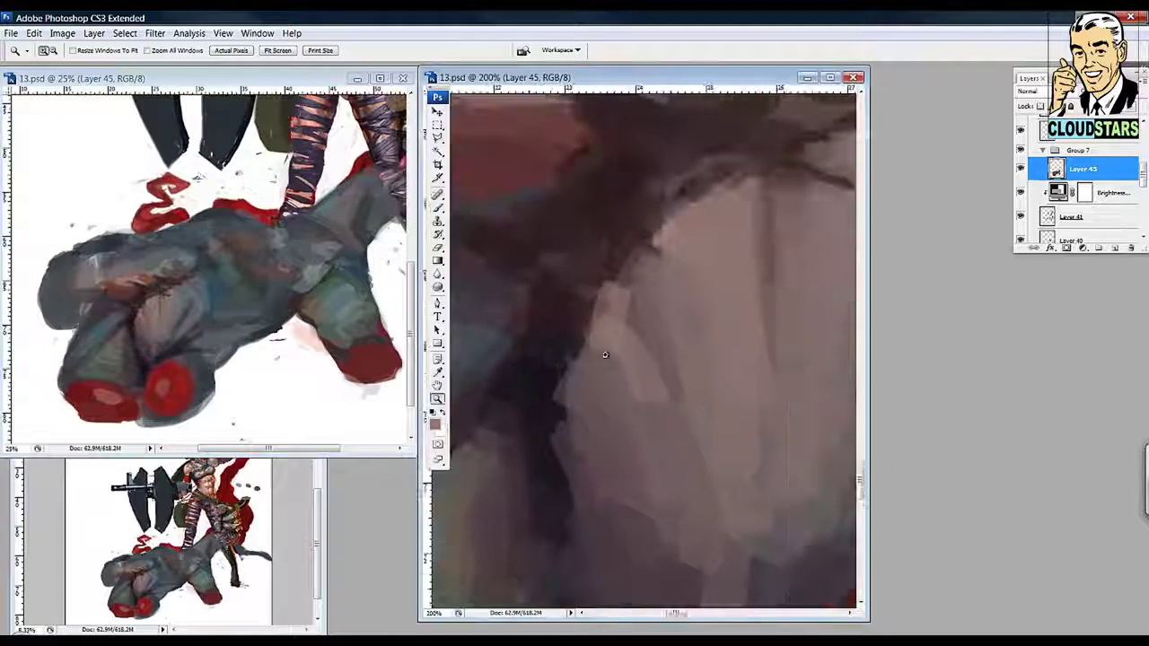
{"action": "mouse_move", "coordinate": [626, 305]}
{"action": "left_mouse_down"}
{"action": "mouse_move", "coordinate": [627, 356]}
{"action": "mouse_move", "coordinate": [646, 409]}
{"action": "left_mouse_up"}
{"action": "left_click", "coordinate": [435, 424]}
{"action": "key", "text": "Return"}
{"action": "left_click_drag", "start_coordinate": [616, 308], "coordinate": [708, 201]}
{"action": "left_click", "coordinate": [436, 424]}
{"action": "key", "text": "Return"}
{"action": "left_click_drag", "start_coordinate": [616, 333], "coordinate": [646, 354]}
{"action": "left_click_drag", "start_coordinate": [619, 282], "coordinate": [653, 258]}
{"action": "left_click_drag", "start_coordinate": [592, 341], "coordinate": [659, 243]}
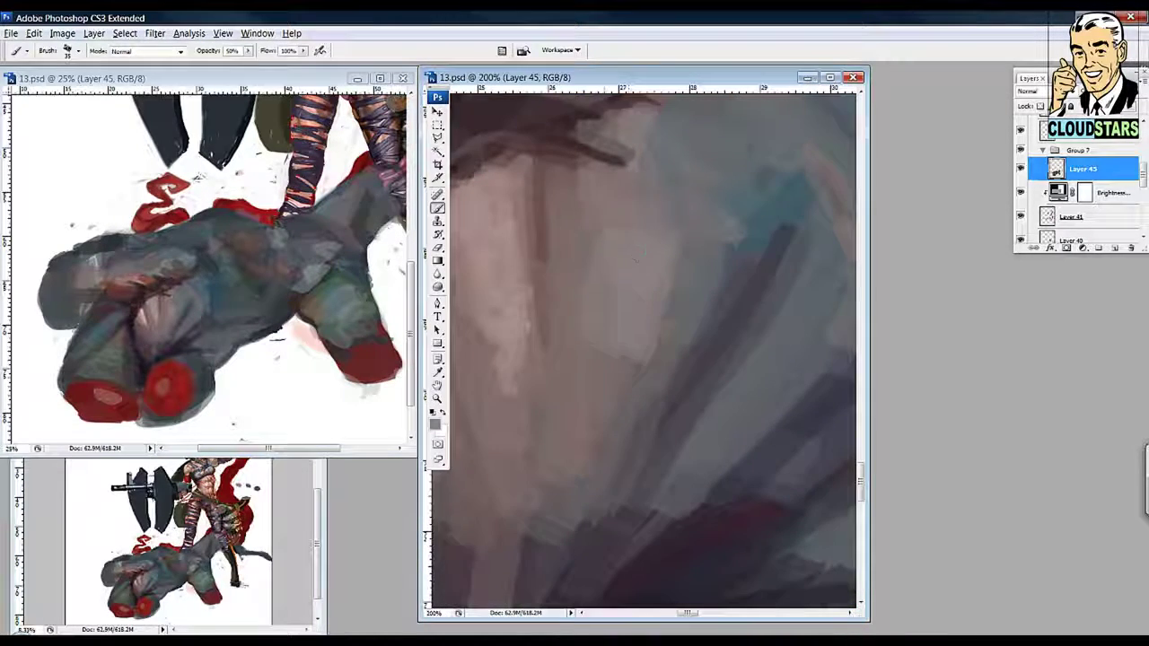
Step: Blend grey-blue strokes across the rounded form's outer side and paint a small dark round spot on it
{"action": "left_click_drag", "start_coordinate": [606, 363], "coordinate": [682, 216]}
{"action": "mouse_move", "coordinate": [359, 456]}
{"action": "left_mouse_down"}
{"action": "mouse_move", "coordinate": [359, 381]}
{"action": "mouse_move", "coordinate": [615, 333]}
{"action": "mouse_move", "coordinate": [646, 474]}
{"action": "mouse_move", "coordinate": [619, 422]}
{"action": "left_mouse_up"}
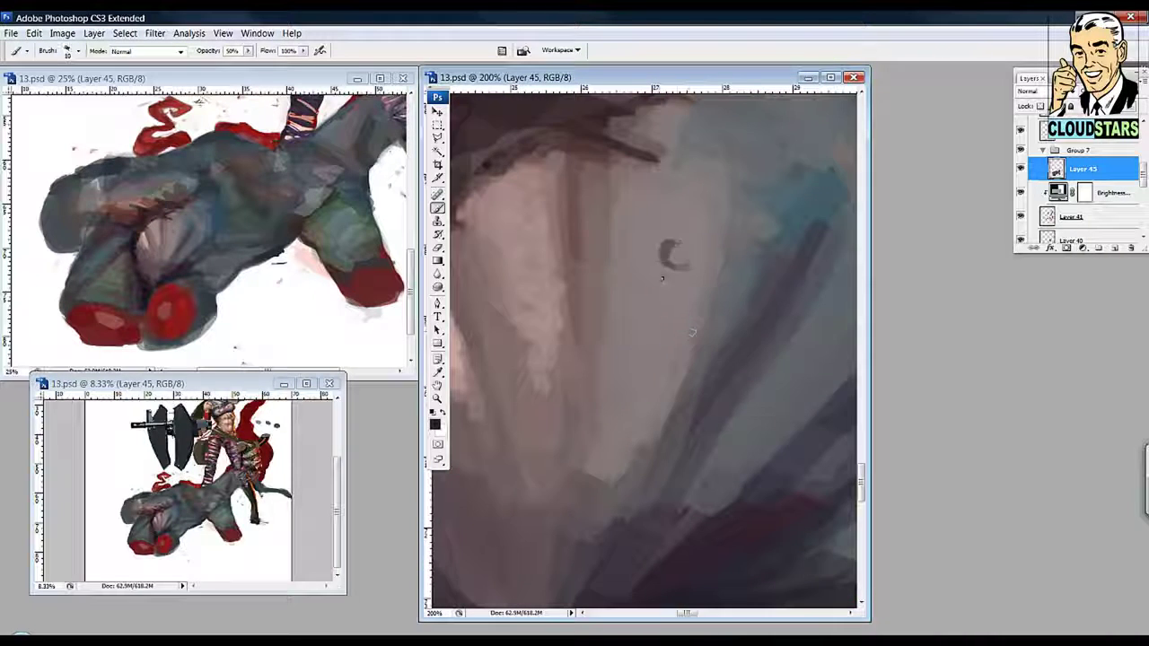
{"action": "mouse_move", "coordinate": [727, 235]}
{"action": "left_mouse_down"}
{"action": "mouse_move", "coordinate": [749, 244]}
{"action": "mouse_move", "coordinate": [743, 259]}
{"action": "mouse_move", "coordinate": [718, 224]}
{"action": "mouse_move", "coordinate": [758, 215]}
{"action": "mouse_move", "coordinate": [670, 231]}
{"action": "left_mouse_up"}
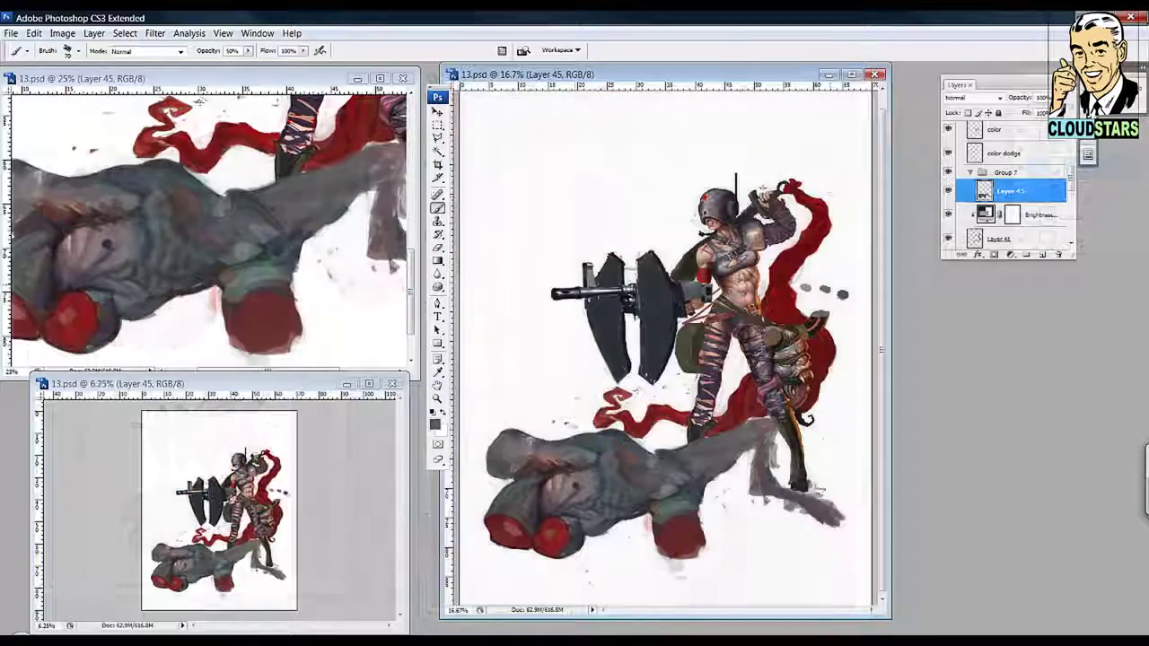
Step: Erase part of the grey lump at the creature's far left end using a larger eraser
{"action": "left_click_drag", "start_coordinate": [575, 467], "coordinate": [629, 422]}
{"action": "key", "text": "e"}
{"action": "mouse_move", "coordinate": [502, 453]}
{"action": "left_mouse_down"}
{"action": "mouse_move", "coordinate": [516, 440]}
{"action": "mouse_move", "coordinate": [498, 471]}
{"action": "mouse_move", "coordinate": [480, 464]}
{"action": "mouse_move", "coordinate": [548, 462]}
{"action": "left_mouse_up"}
{"action": "key", "text": "]"}
{"action": "key", "text": "]"}
{"action": "key", "text": "]"}
{"action": "key", "text": "b"}
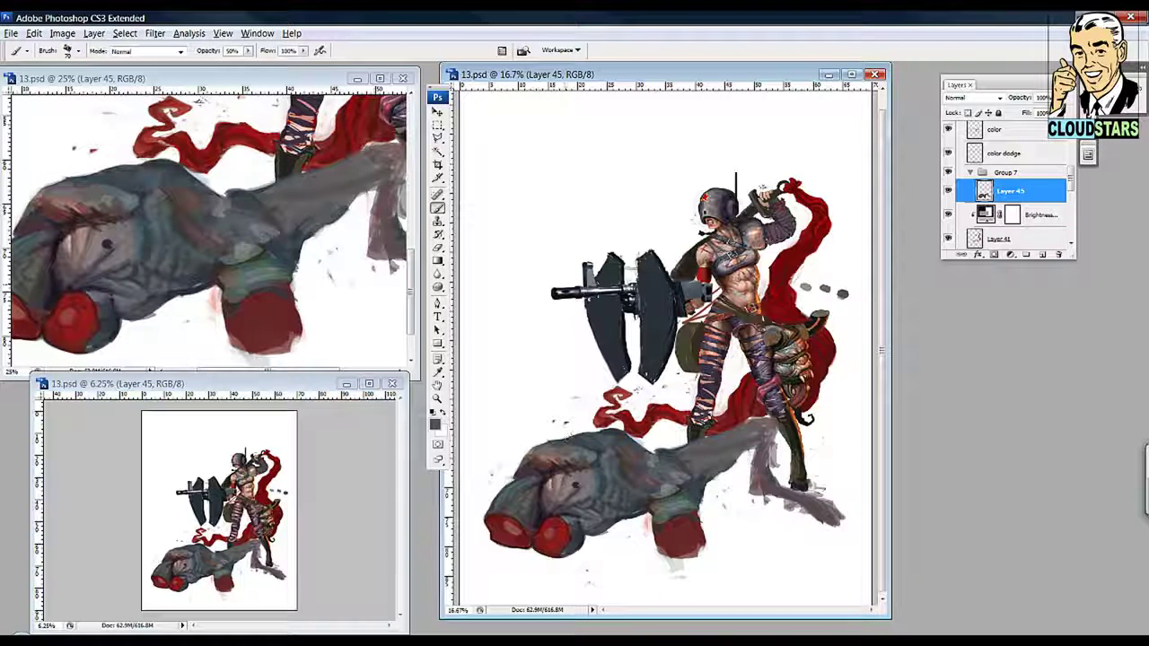
Step: Set the brush opacity to 58% and block in a grey shoulder and raised arm at the creature's far left end
{"action": "left_click", "coordinate": [240, 50]}
{"action": "left_click_drag", "start_coordinate": [247, 67], "coordinate": [254, 68]}
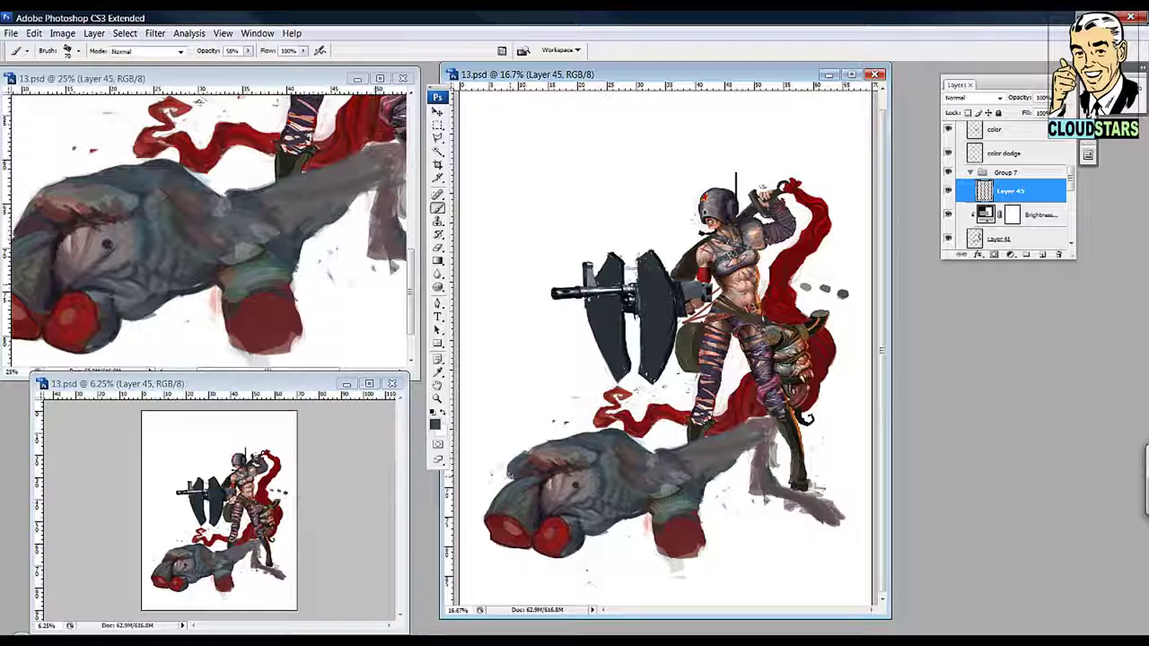
{"action": "left_click_drag", "start_coordinate": [503, 453], "coordinate": [524, 432]}
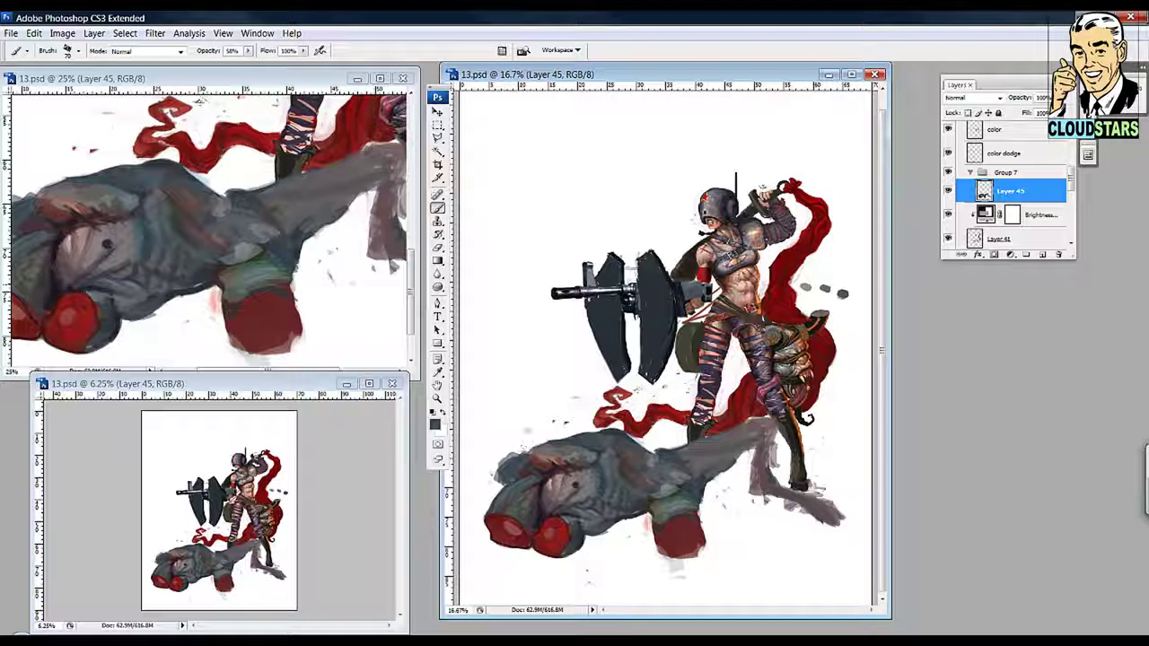
{"action": "left_click_drag", "start_coordinate": [495, 483], "coordinate": [528, 447]}
{"action": "mouse_move", "coordinate": [517, 406]}
{"action": "left_mouse_down"}
{"action": "mouse_move", "coordinate": [524, 439]}
{"action": "mouse_move", "coordinate": [544, 415]}
{"action": "mouse_move", "coordinate": [528, 370]}
{"action": "mouse_move", "coordinate": [502, 411]}
{"action": "mouse_move", "coordinate": [504, 371]}
{"action": "mouse_move", "coordinate": [530, 355]}
{"action": "mouse_move", "coordinate": [497, 341]}
{"action": "mouse_move", "coordinate": [538, 338]}
{"action": "mouse_move", "coordinate": [520, 373]}
{"action": "mouse_move", "coordinate": [531, 394]}
{"action": "mouse_move", "coordinate": [487, 418]}
{"action": "mouse_move", "coordinate": [494, 409]}
{"action": "left_mouse_up"}
{"action": "key", "text": "e"}
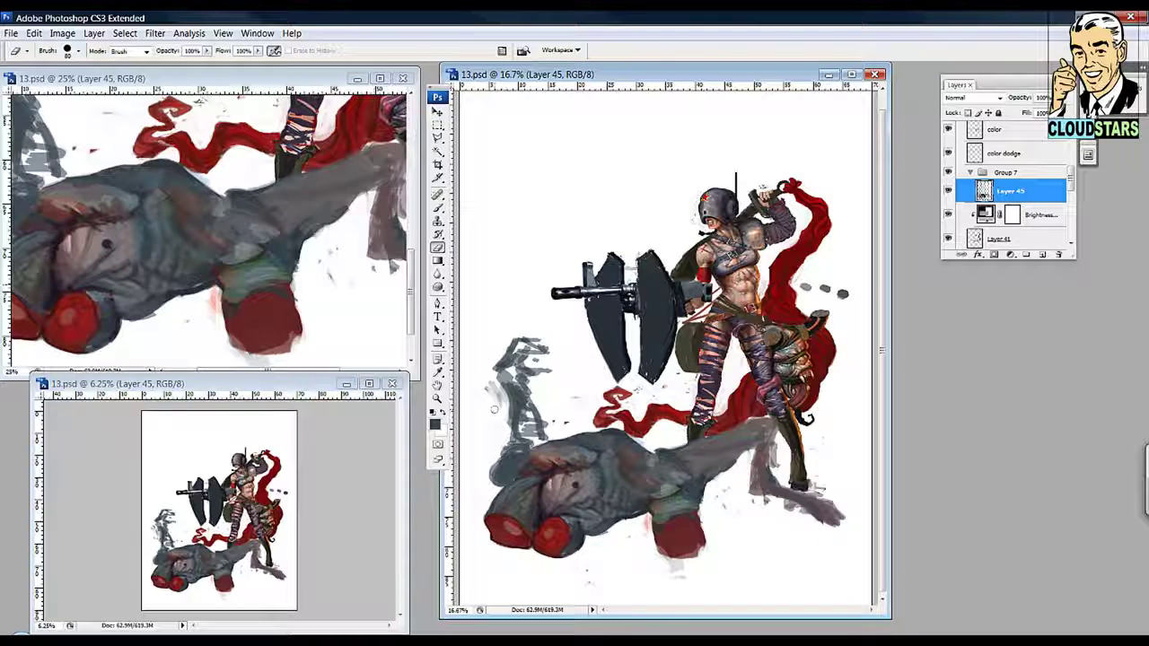
Step: Lower the raised arm's upper part to shorten it, and shift the whole creature down and to the right
{"action": "key", "text": "m"}
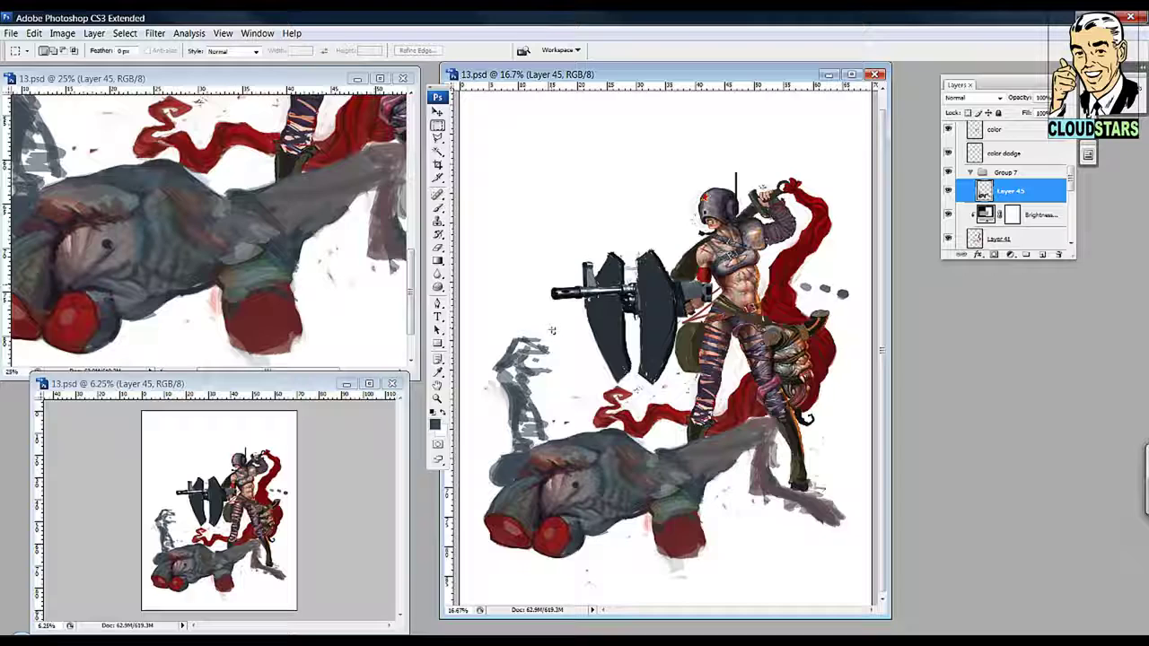
{"action": "key", "text": "v"}
{"action": "left_click_drag", "start_coordinate": [536, 383], "coordinate": [510, 448]}
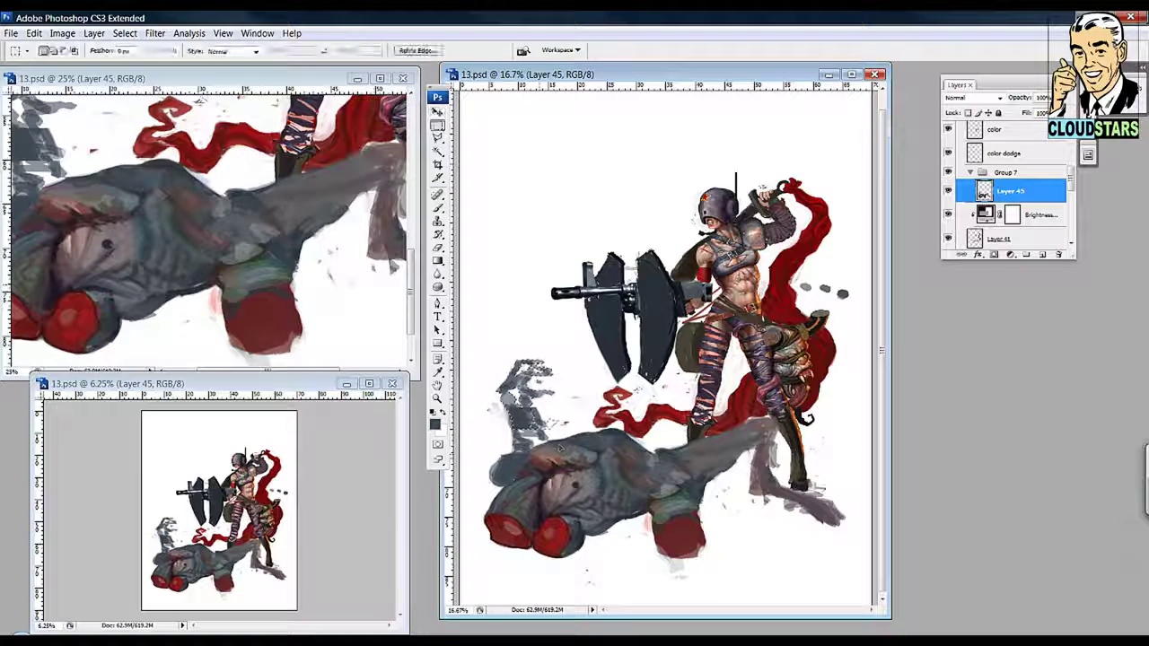
{"action": "left_click_drag", "start_coordinate": [558, 446], "coordinate": [583, 471]}
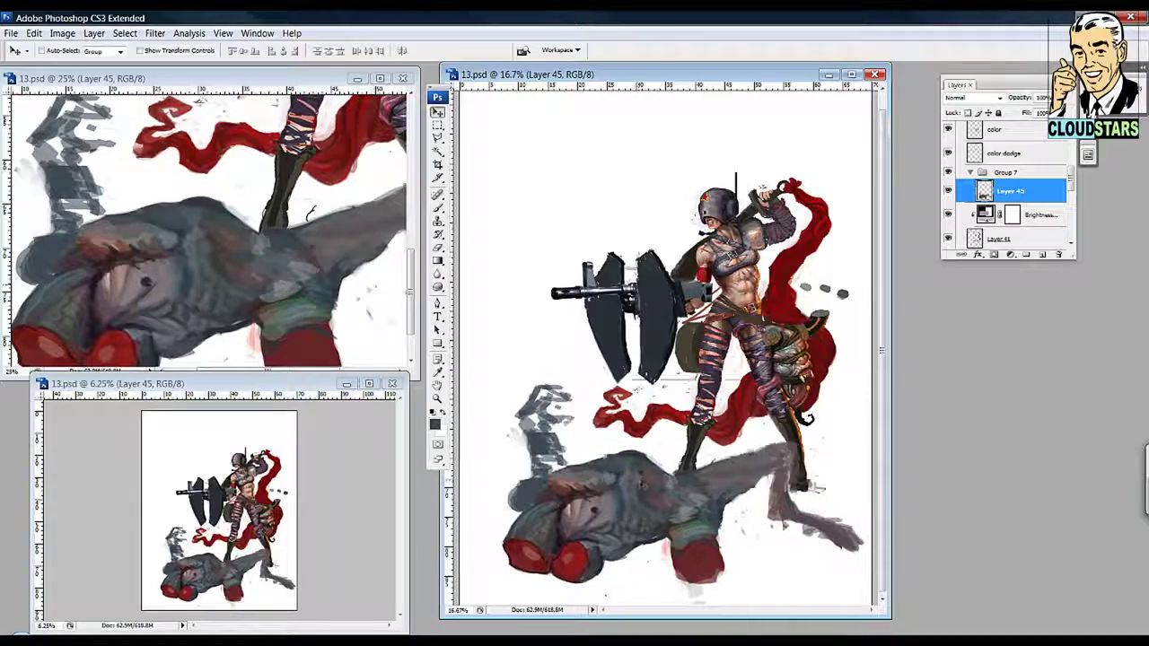
Step: Scale the creature layer up, mainly in height, and reposition it beneath the warrior's feet
{"action": "key", "text": "ctrl+t"}
{"action": "left_click_drag", "start_coordinate": [467, 384], "coordinate": [454, 371]}
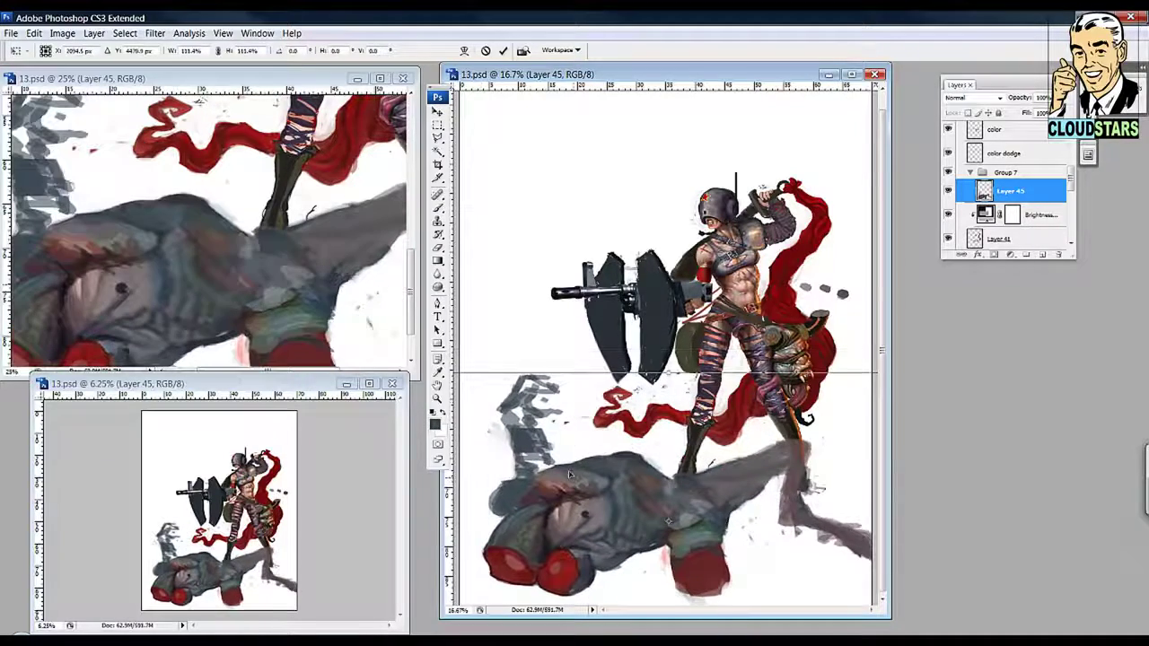
{"action": "left_click_drag", "start_coordinate": [131, 516], "coordinate": [130, 597]}
{"action": "left_click_drag", "start_coordinate": [295, 577], "coordinate": [262, 580]}
{"action": "key", "text": "Return"}
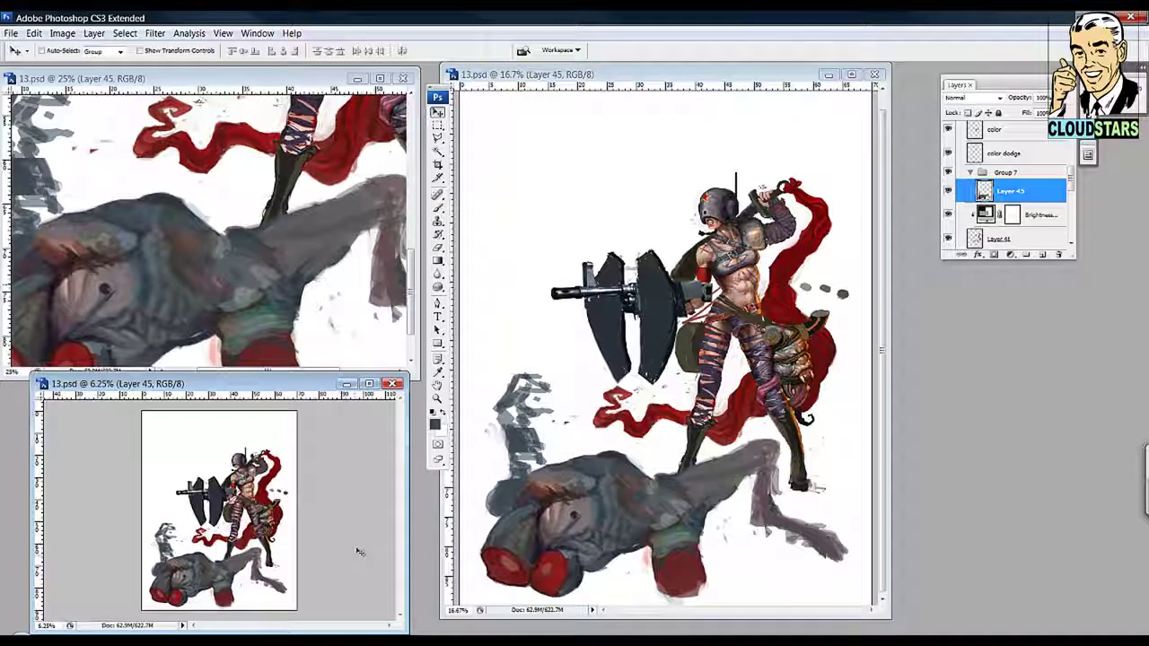
Step: Try to reshape the creature layer with a custom warp
{"action": "key", "text": "ctrl+t"}
{"action": "left_click_drag", "start_coordinate": [224, 383], "coordinate": [251, 284]}
{"action": "left_click", "coordinate": [464, 50]}
{"action": "left_click_drag", "start_coordinate": [170, 455], "coordinate": [157, 446]}
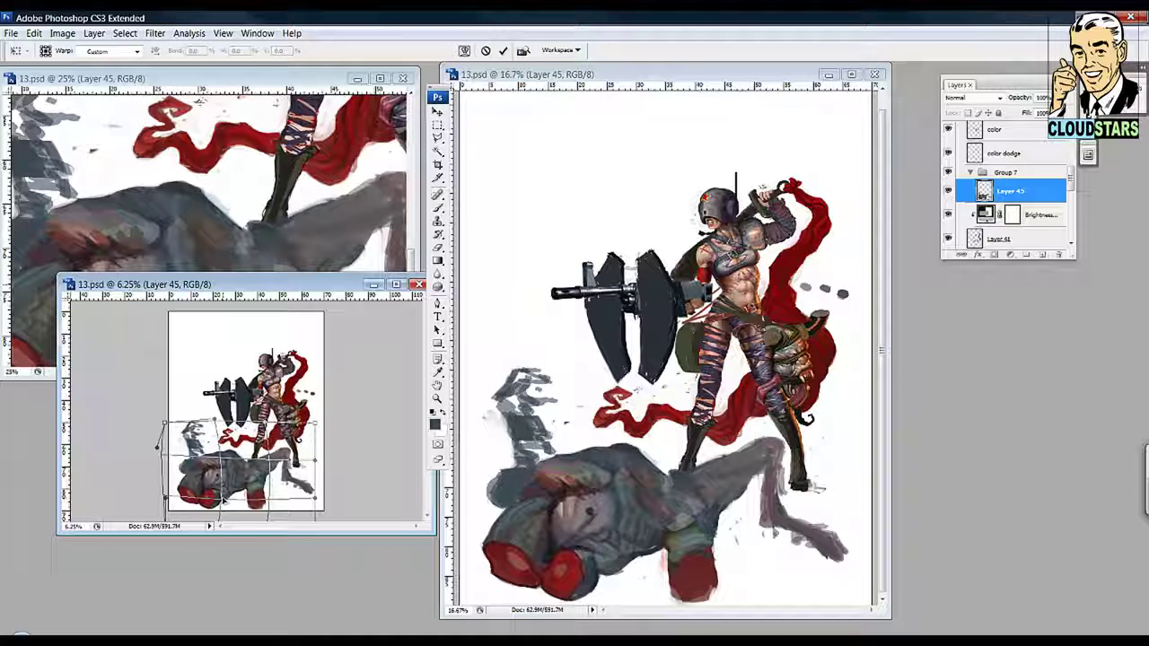
{"action": "key", "text": "Return"}
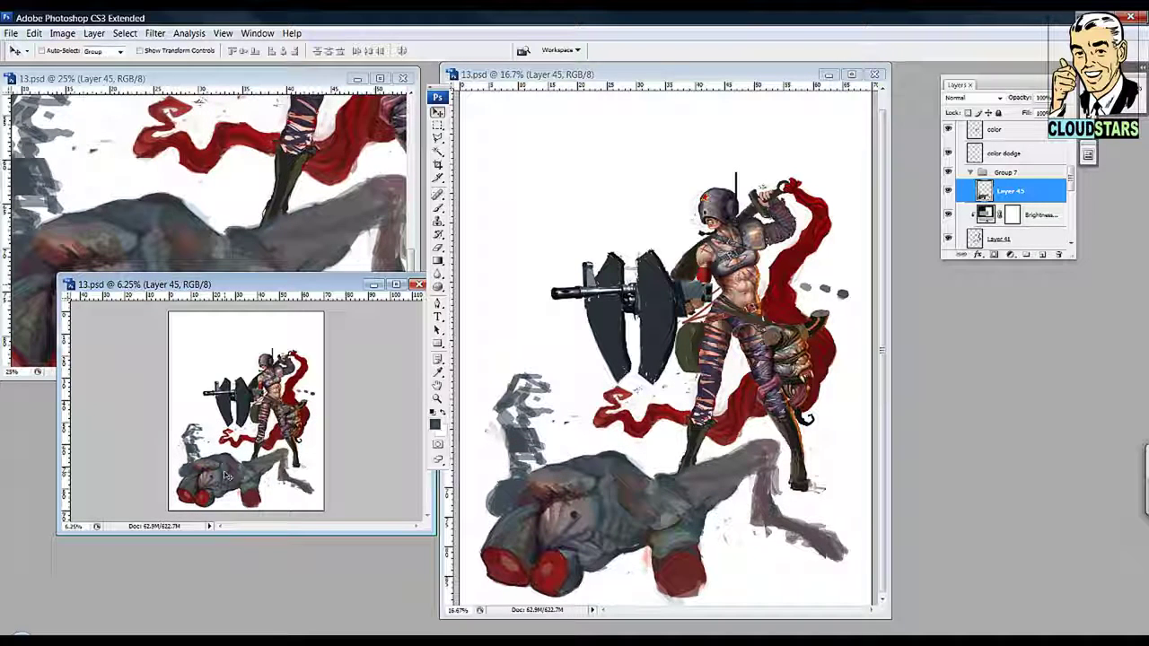
Step: Repaint the creature's raised arm as a thin, bent limb and erase the excess paint around it
{"action": "left_click", "coordinate": [550, 446]}
{"action": "key", "text": "b"}
{"action": "left_click_drag", "start_coordinate": [503, 431], "coordinate": [494, 445]}
{"action": "left_click_drag", "start_coordinate": [516, 395], "coordinate": [520, 436]}
{"action": "key", "text": "e"}
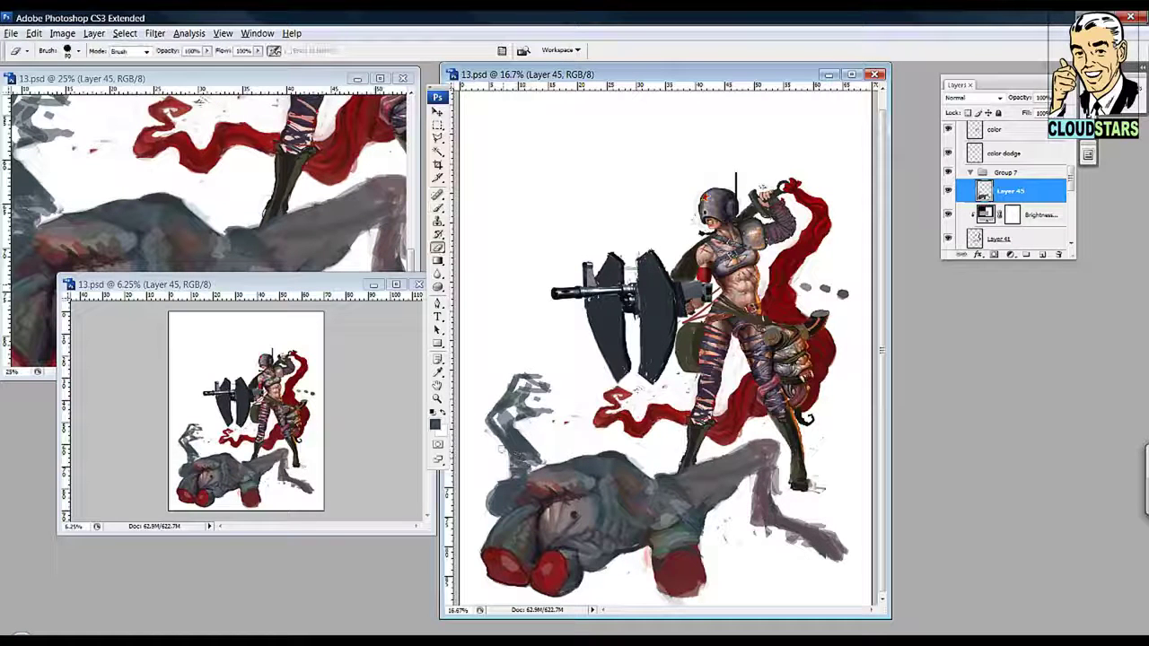
Step: Fill in the raised arm's hand in dark grey and extend its clawed fingers
{"action": "key", "text": "b"}
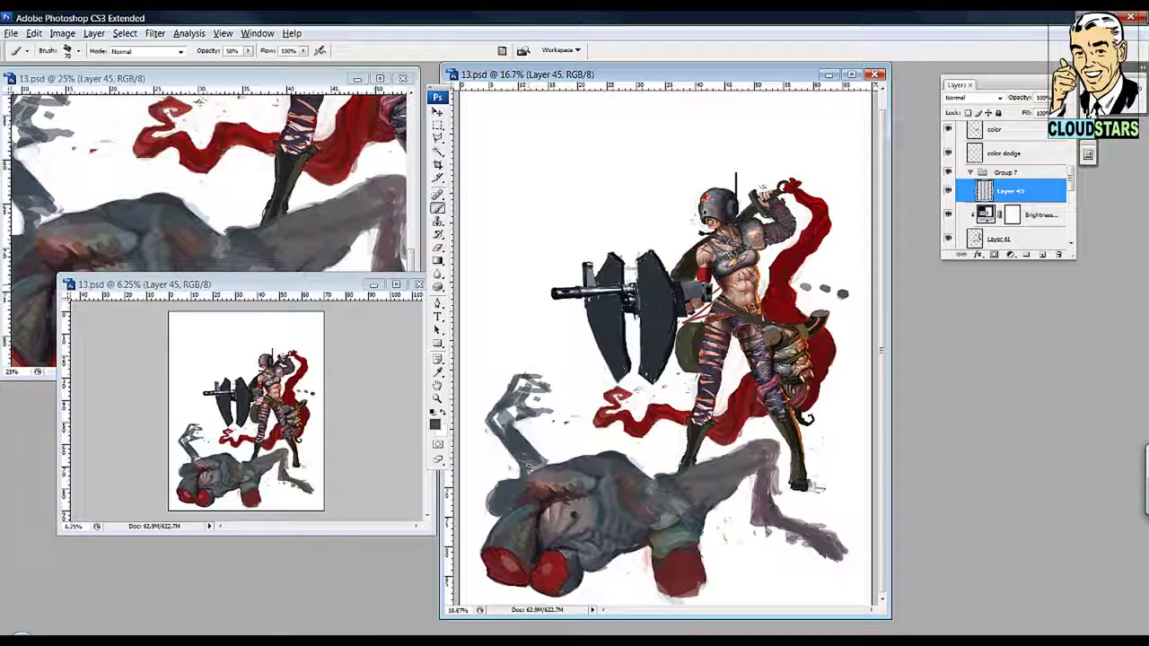
{"action": "mouse_move", "coordinate": [503, 422]}
{"action": "left_mouse_down"}
{"action": "mouse_move", "coordinate": [556, 375]}
{"action": "mouse_move", "coordinate": [538, 384]}
{"action": "left_mouse_up"}
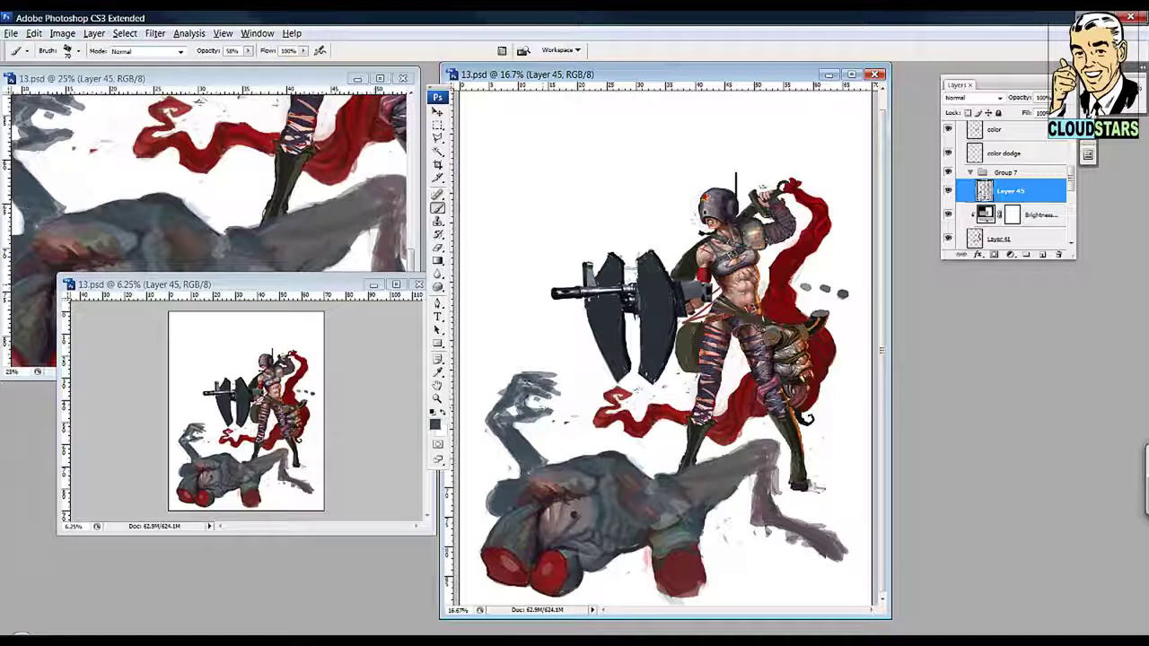
{"action": "left_click_drag", "start_coordinate": [547, 415], "coordinate": [505, 419]}
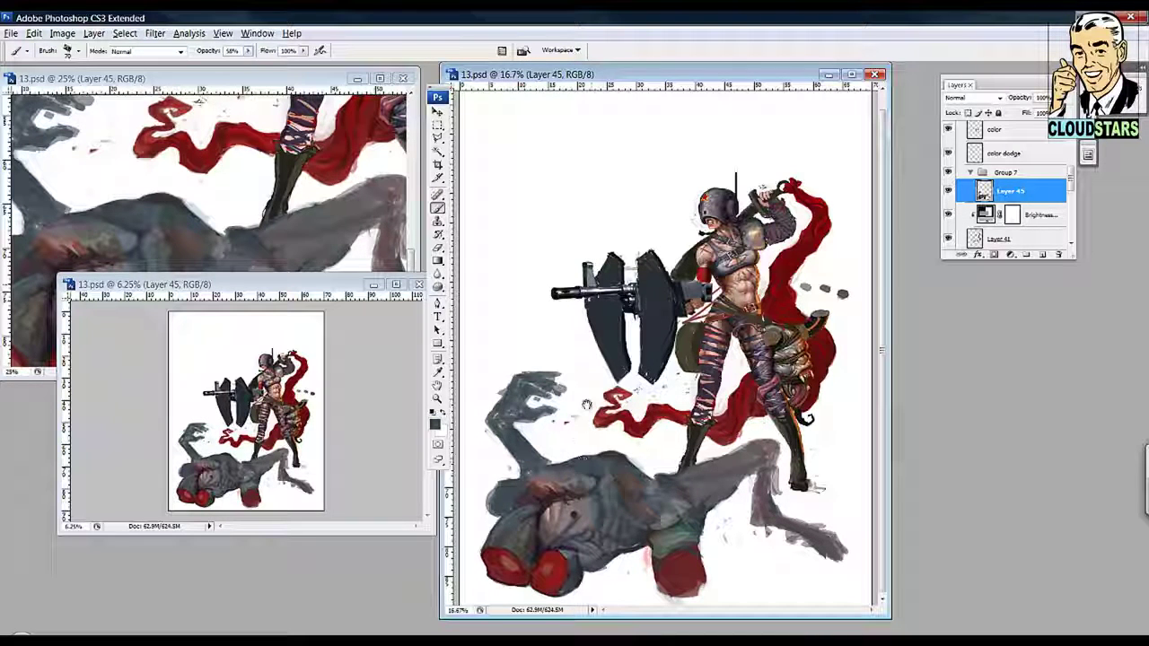
Step: Remove the leftover grey lump below the raised arm and clean up the body's outline there
{"action": "key", "text": "e"}
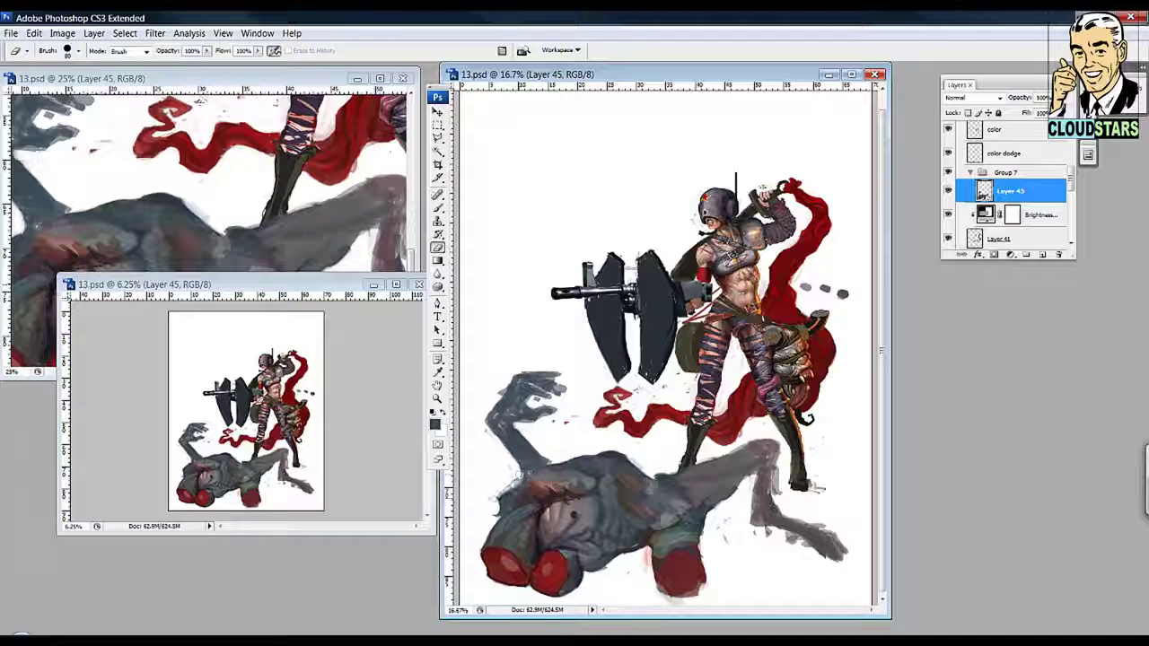
{"action": "key", "text": "b"}
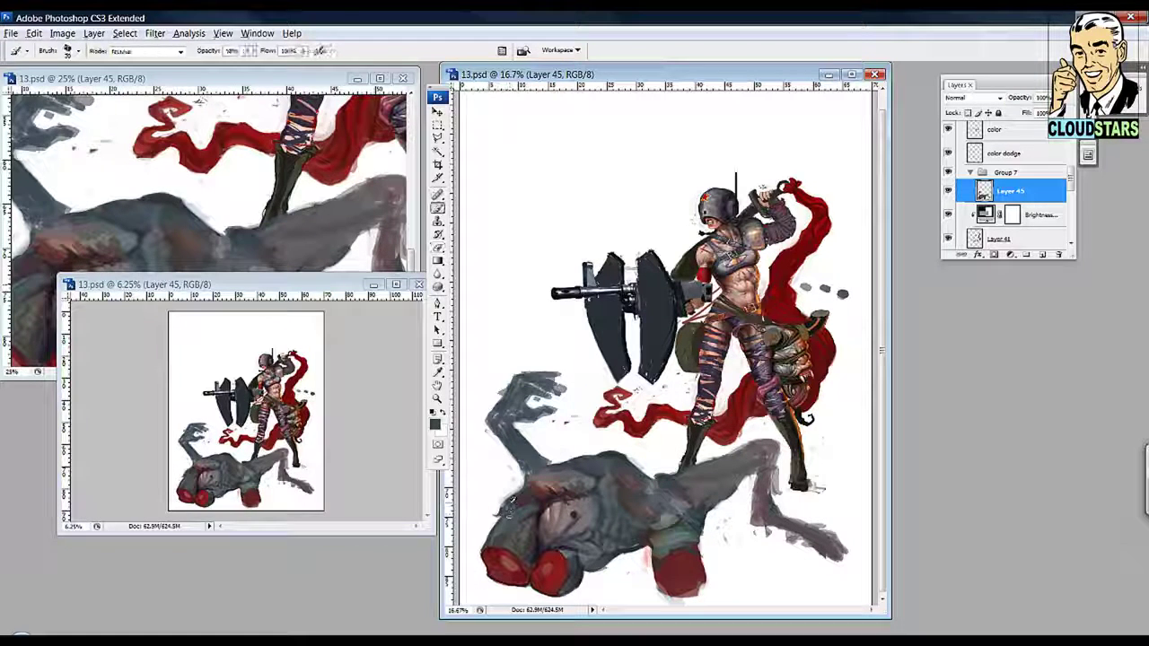
{"action": "left_click_drag", "start_coordinate": [535, 476], "coordinate": [558, 491]}
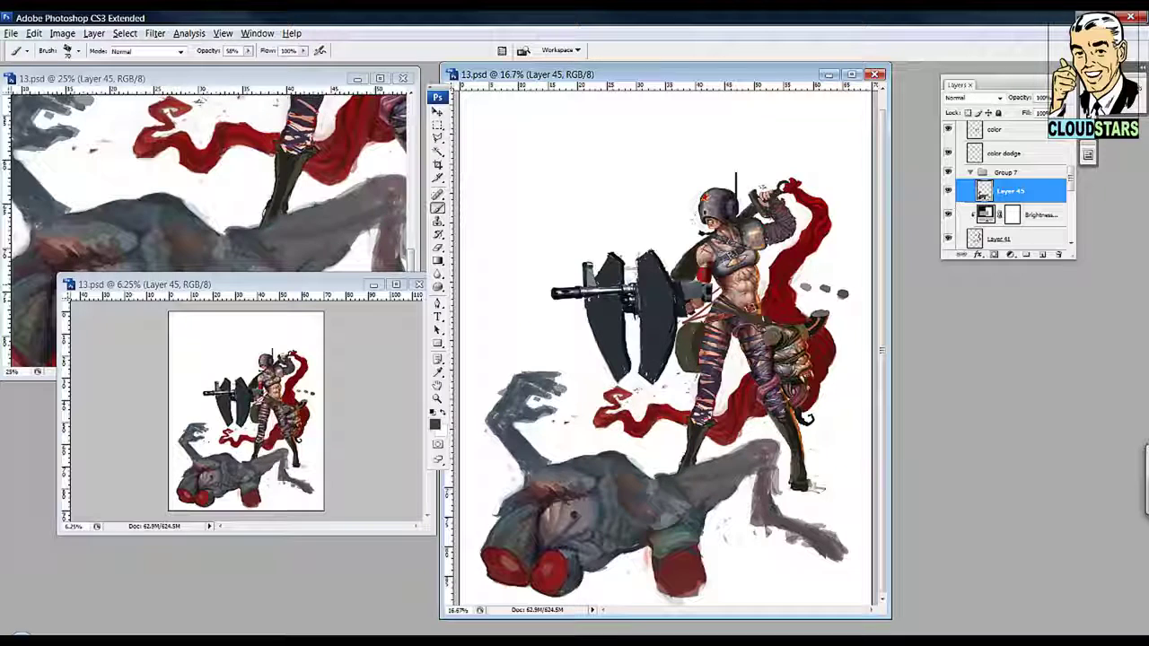
{"action": "key", "text": "e"}
{"action": "left_click_drag", "start_coordinate": [507, 494], "coordinate": [497, 511]}
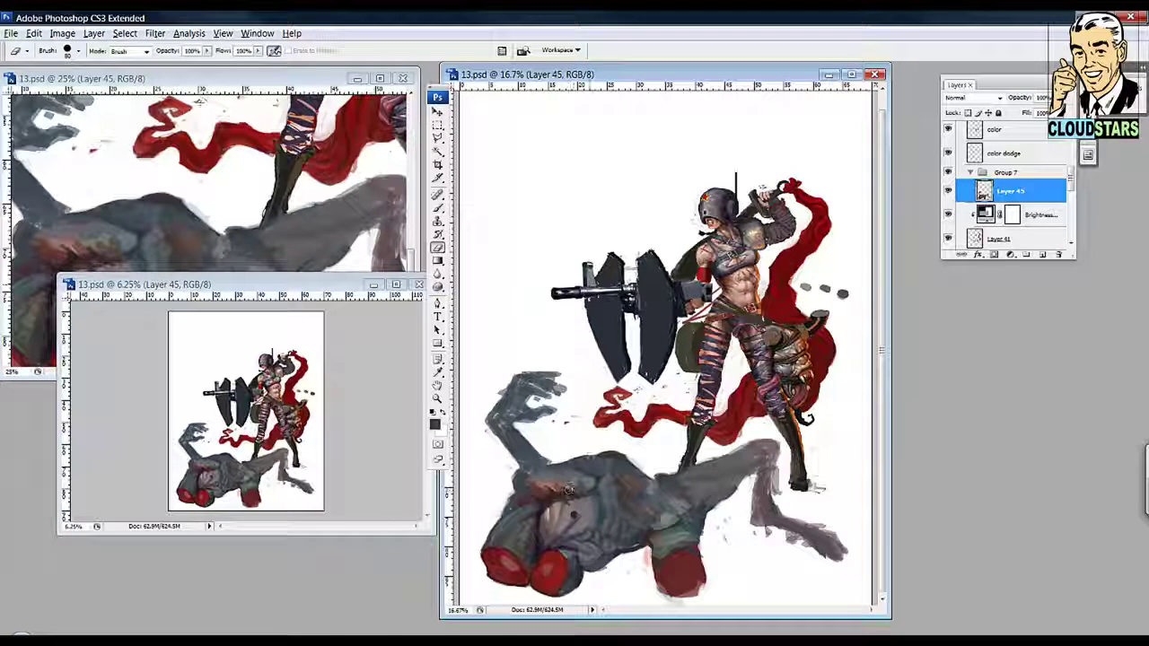
Step: Refine the body's upper edge where the raised arm joins it, alternating grey brushwork and erasing
{"action": "key", "text": "b"}
{"action": "left_click_drag", "start_coordinate": [568, 489], "coordinate": [569, 472]}
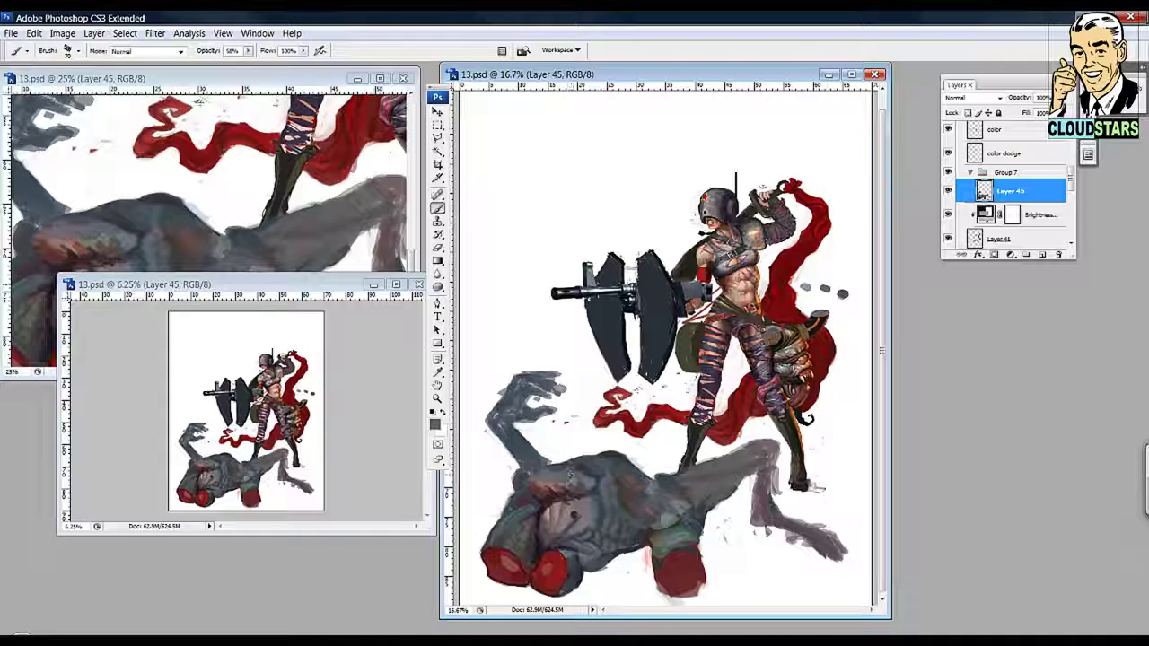
{"action": "key", "text": "e"}
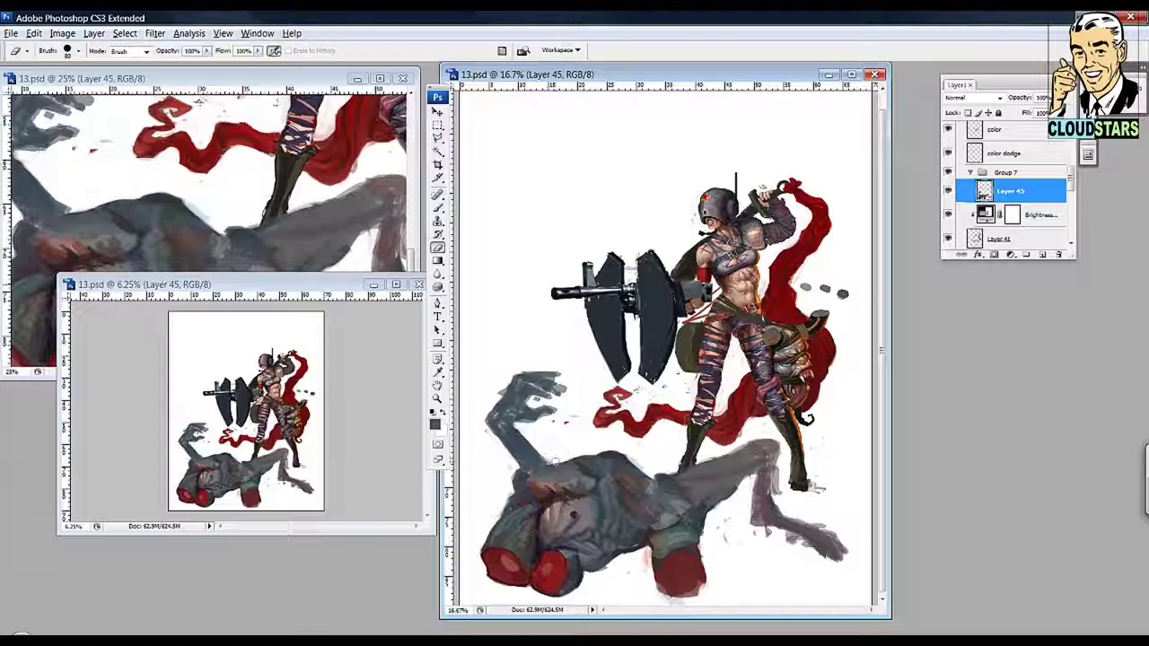
{"action": "left_click", "coordinate": [559, 467]}
{"action": "key", "text": "Return"}
Step: Cover the reddish patch on the creature's upper body with blue-grey skin folds and tidy the surrounding edge
{"action": "key", "text": "b"}
{"action": "left_click_drag", "start_coordinate": [559, 466], "coordinate": [570, 483]}
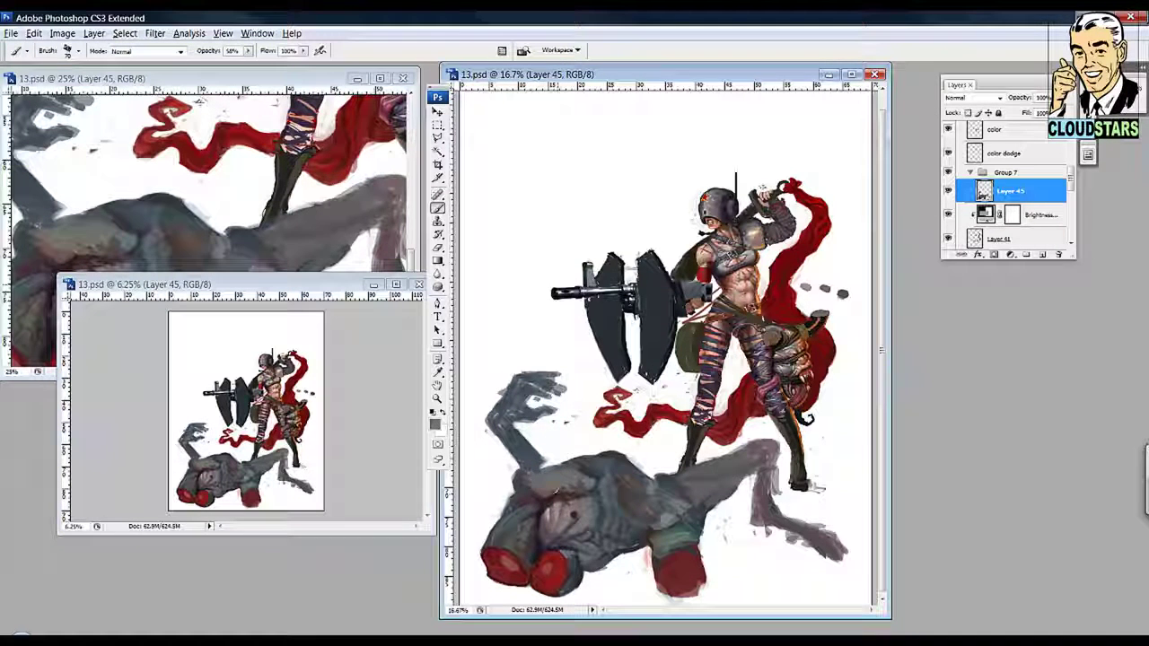
{"action": "mouse_move", "coordinate": [556, 493]}
{"action": "left_mouse_down"}
{"action": "mouse_move", "coordinate": [604, 483]}
{"action": "mouse_move", "coordinate": [589, 475]}
{"action": "left_mouse_up"}
{"action": "key", "text": "x"}
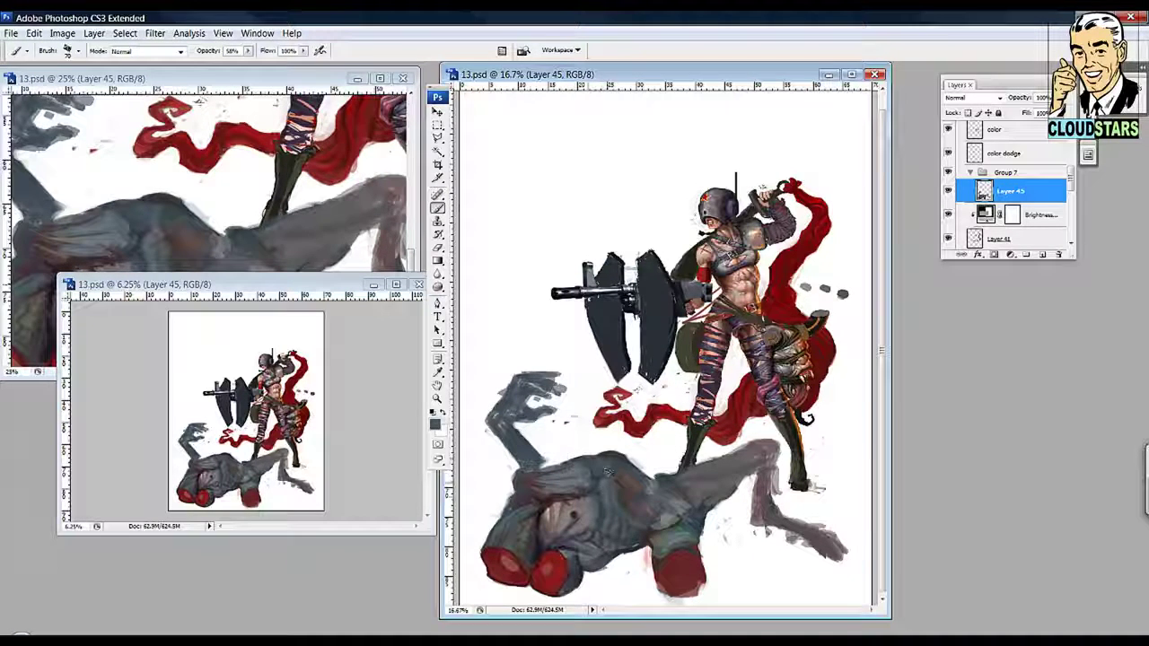
{"action": "key", "text": "e"}
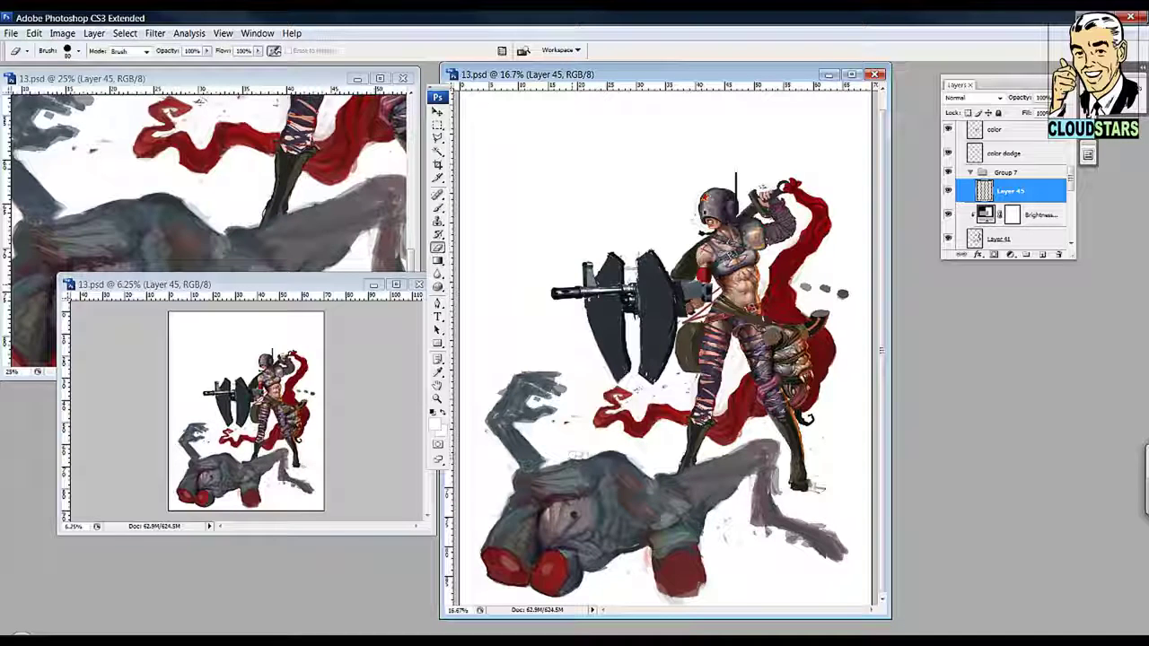
{"action": "key", "text": "b"}
{"action": "key", "text": "x"}
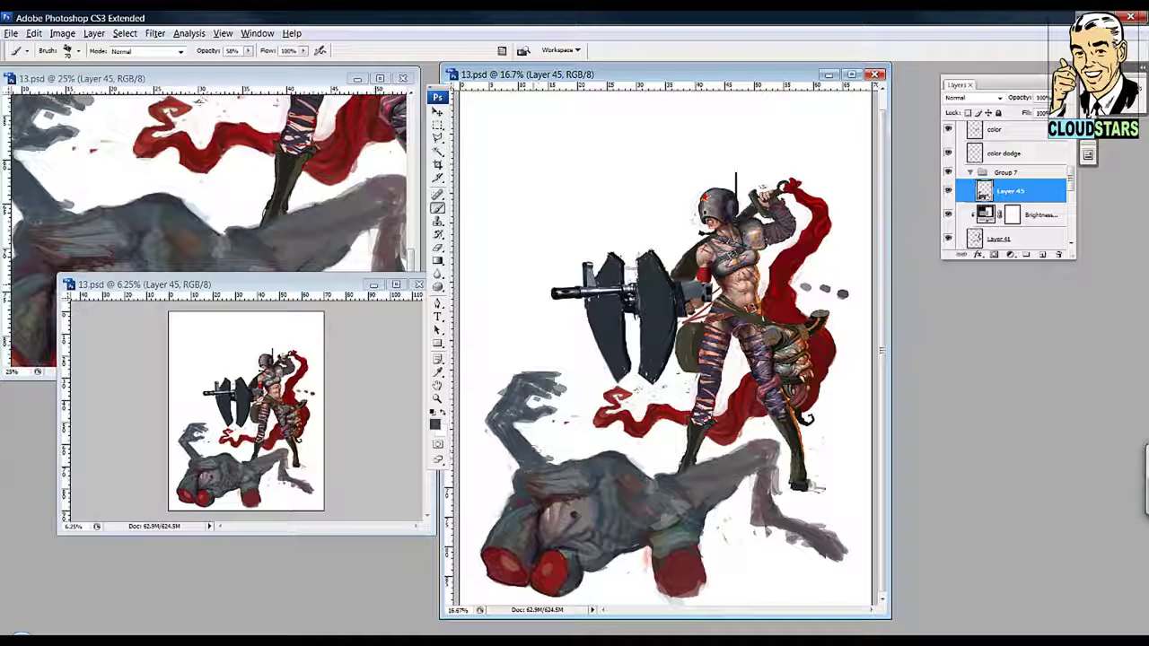
{"action": "key", "text": "e"}
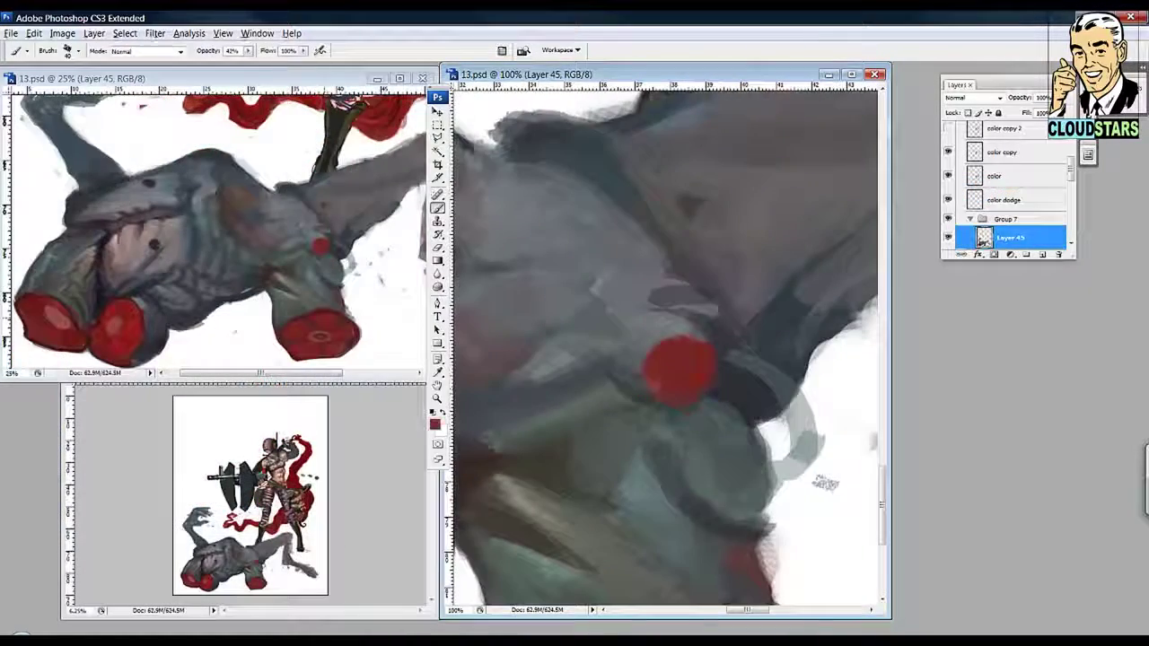
Step: Paint a rounded grey-green flap with a dark outer contour beside the red spot, above the rear stump
{"action": "mouse_move", "coordinate": [734, 434]}
{"action": "left_mouse_down"}
{"action": "mouse_move", "coordinate": [790, 453]}
{"action": "mouse_move", "coordinate": [803, 503]}
{"action": "mouse_move", "coordinate": [812, 422]}
{"action": "mouse_move", "coordinate": [817, 507]}
{"action": "left_mouse_up"}
{"action": "mouse_move", "coordinate": [601, 334]}
{"action": "left_mouse_down"}
{"action": "mouse_move", "coordinate": [687, 485]}
{"action": "mouse_move", "coordinate": [753, 421]}
{"action": "mouse_move", "coordinate": [684, 462]}
{"action": "left_mouse_up"}
{"action": "left_click_drag", "start_coordinate": [830, 484], "coordinate": [816, 479]}
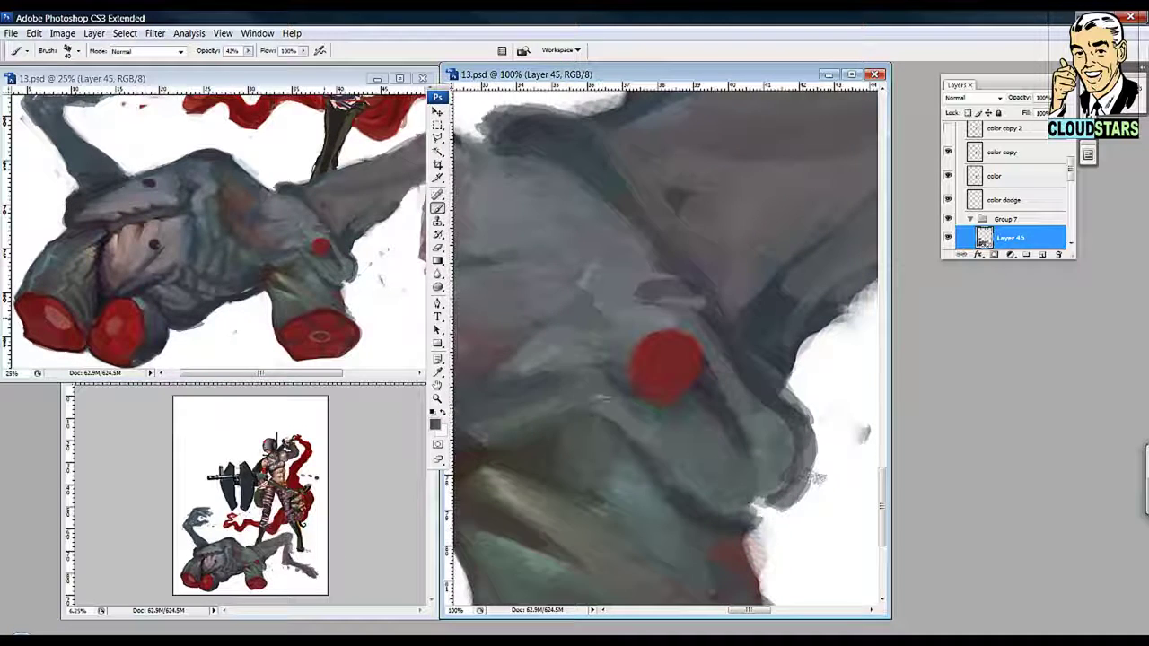
Step: Paint a pale bulge and curved grey skin fold above the red spot, and tidy the flap's dark rounded contour
{"action": "mouse_move", "coordinate": [633, 302]}
{"action": "left_mouse_down"}
{"action": "mouse_move", "coordinate": [713, 314]}
{"action": "mouse_move", "coordinate": [689, 333]}
{"action": "left_mouse_up"}
{"action": "mouse_move", "coordinate": [583, 296]}
{"action": "left_mouse_down"}
{"action": "mouse_move", "coordinate": [588, 325]}
{"action": "mouse_move", "coordinate": [621, 292]}
{"action": "mouse_move", "coordinate": [762, 296]}
{"action": "left_mouse_up"}
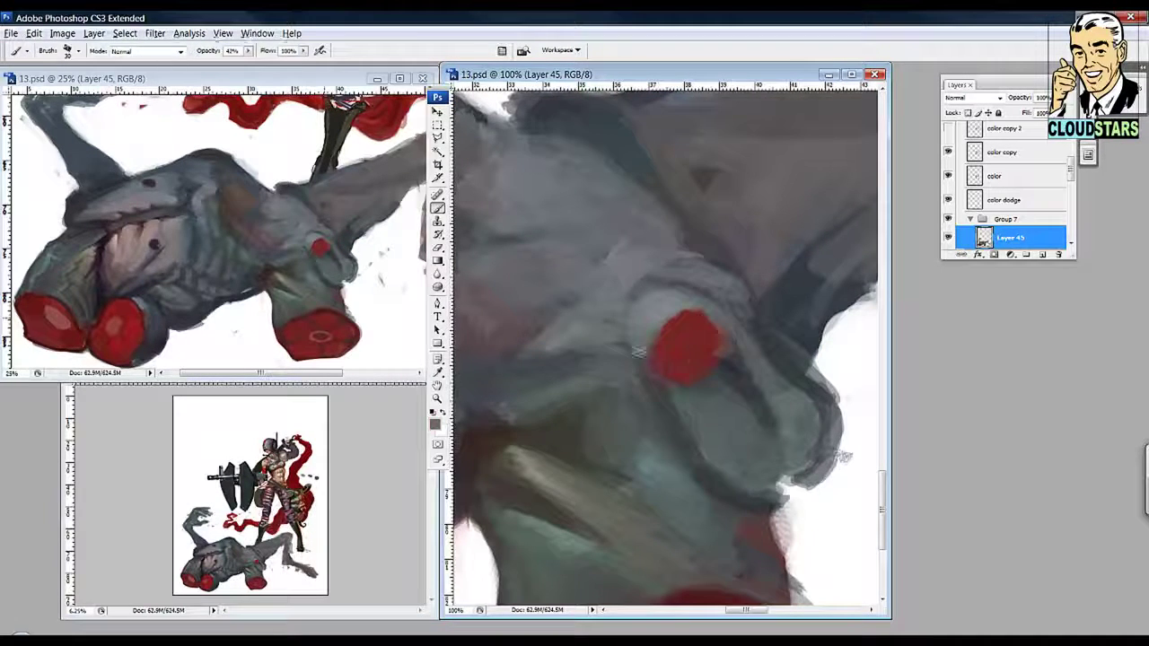
{"action": "left_click_drag", "start_coordinate": [638, 352], "coordinate": [588, 292]}
{"action": "left_click", "coordinate": [434, 424]}
{"action": "key", "text": "Return"}
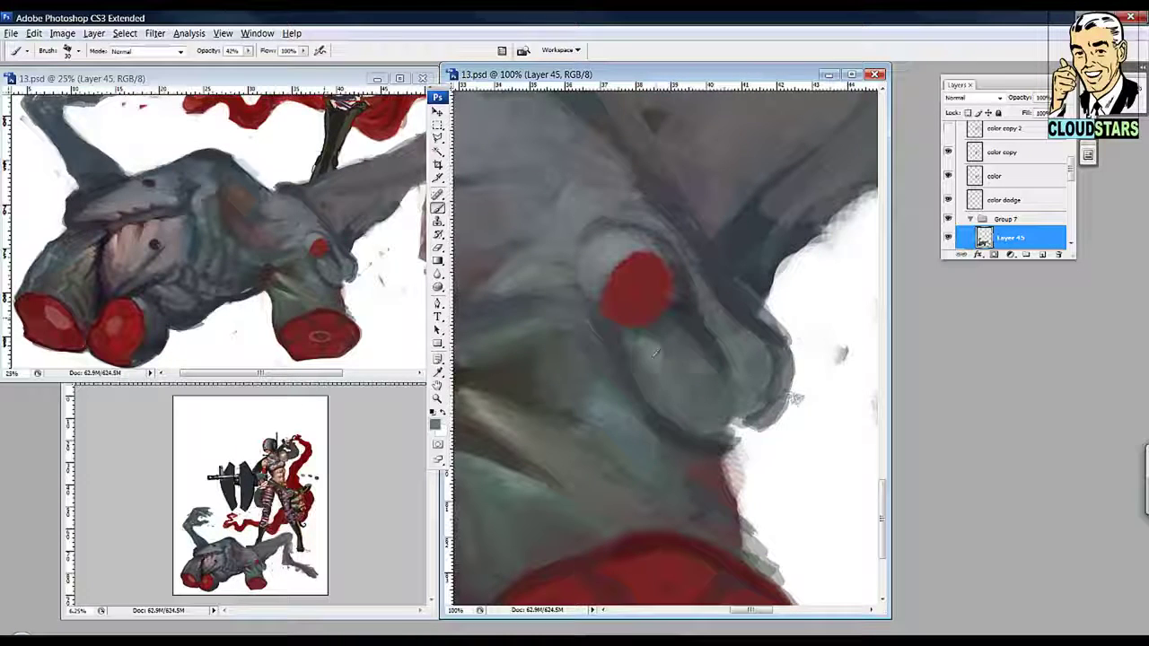
{"action": "left_click_drag", "start_coordinate": [793, 399], "coordinate": [848, 352]}
{"action": "left_click_drag", "start_coordinate": [745, 448], "coordinate": [772, 404]}
{"action": "left_click_drag", "start_coordinate": [682, 417], "coordinate": [781, 413]}
Step: Shade the red spot with red sampled from the severed stump, giving it a darker rim and a lighter centre
{"action": "left_click", "coordinate": [40, 337], "text": "alt"}
{"action": "key", "text": "bracketleft"}
{"action": "left_click_drag", "start_coordinate": [599, 312], "coordinate": [608, 278]}
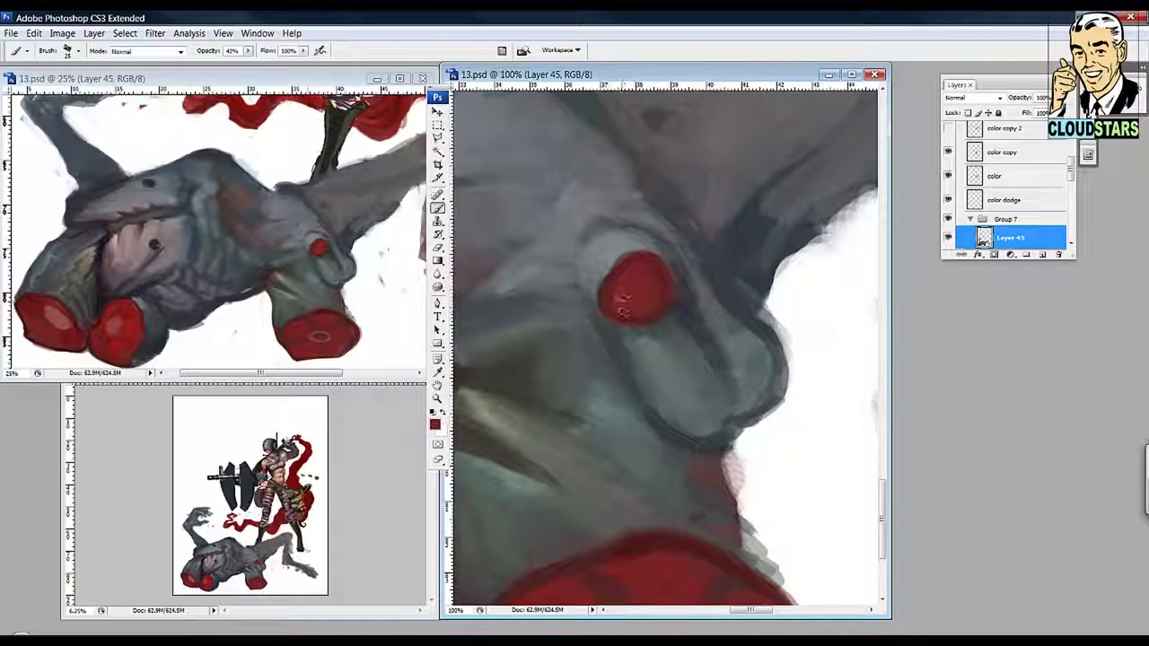
{"action": "left_click_drag", "start_coordinate": [619, 311], "coordinate": [603, 271]}
Step: Paint pale grey-green highlights on the flap's lobes and on the bulge above the red spot
{"action": "left_click", "coordinate": [435, 424]}
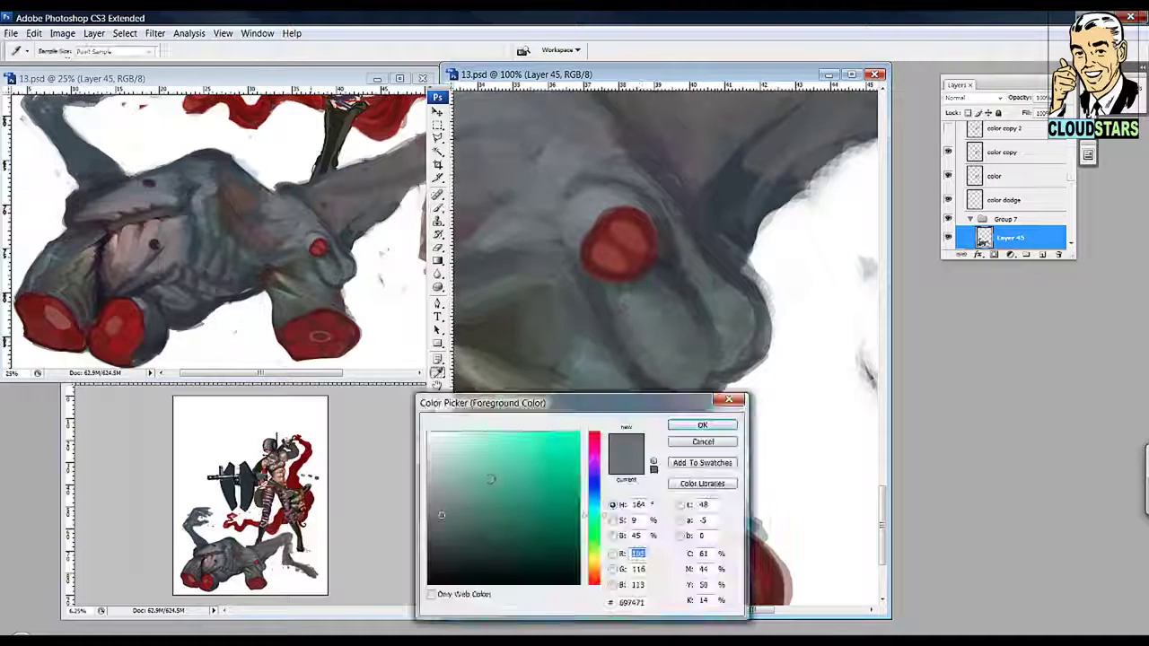
{"action": "left_click", "coordinate": [700, 421]}
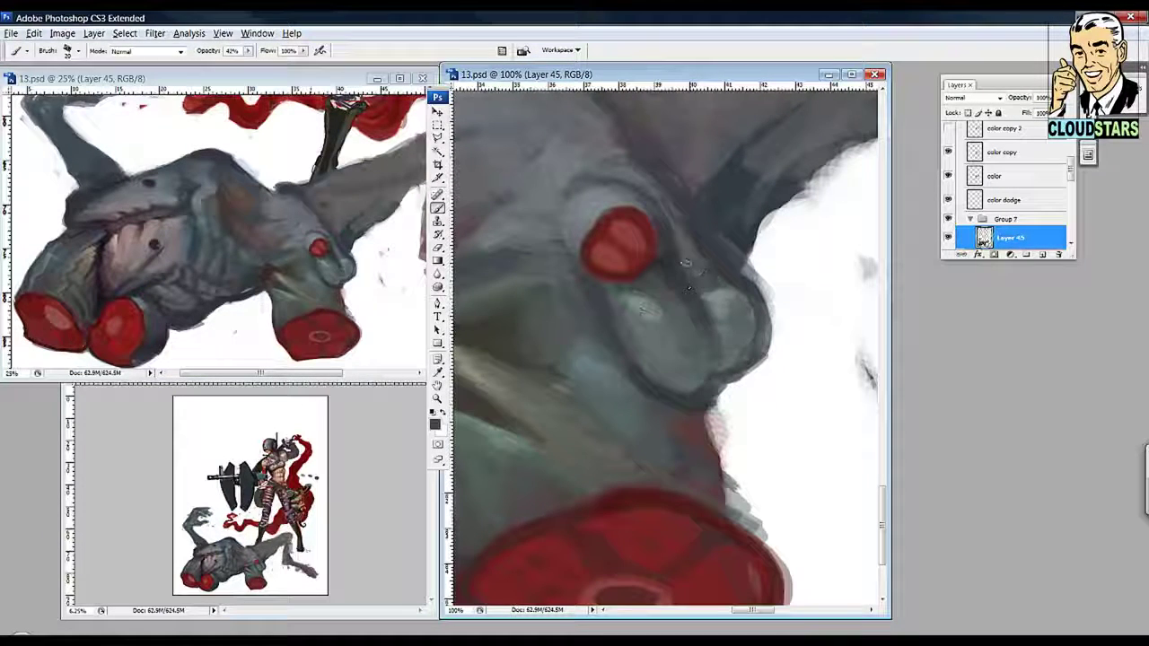
{"action": "left_click_drag", "start_coordinate": [632, 168], "coordinate": [680, 188]}
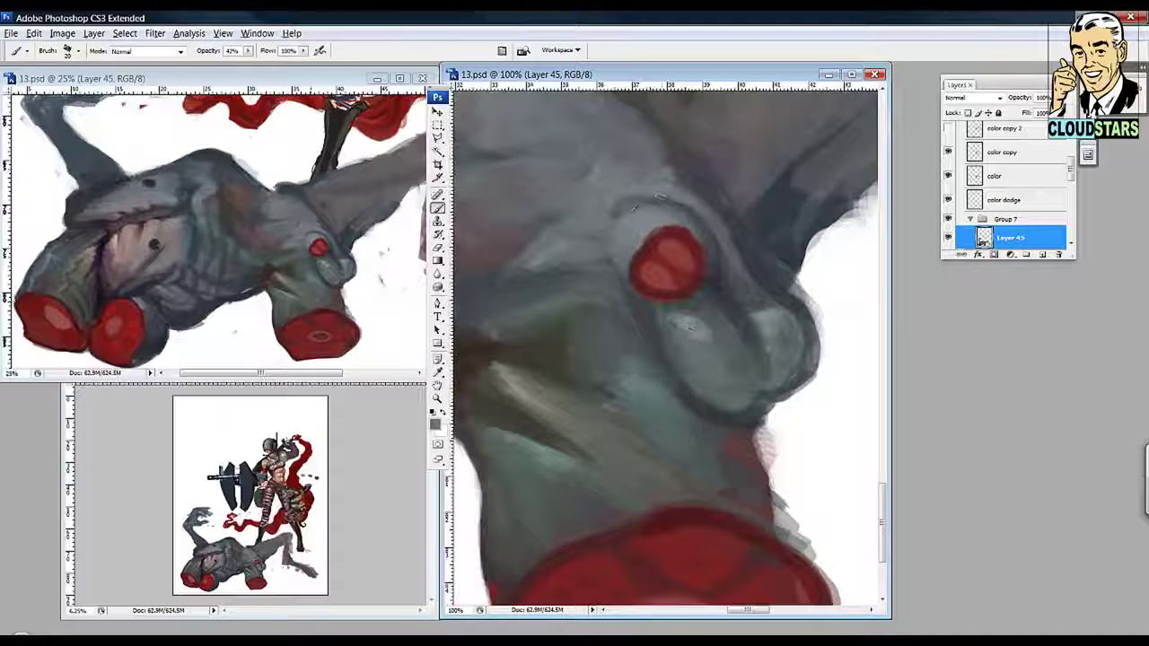
{"action": "mouse_move", "coordinate": [691, 330]}
{"action": "left_mouse_down"}
{"action": "mouse_move", "coordinate": [746, 371]}
{"action": "mouse_move", "coordinate": [756, 361]}
{"action": "left_mouse_up"}
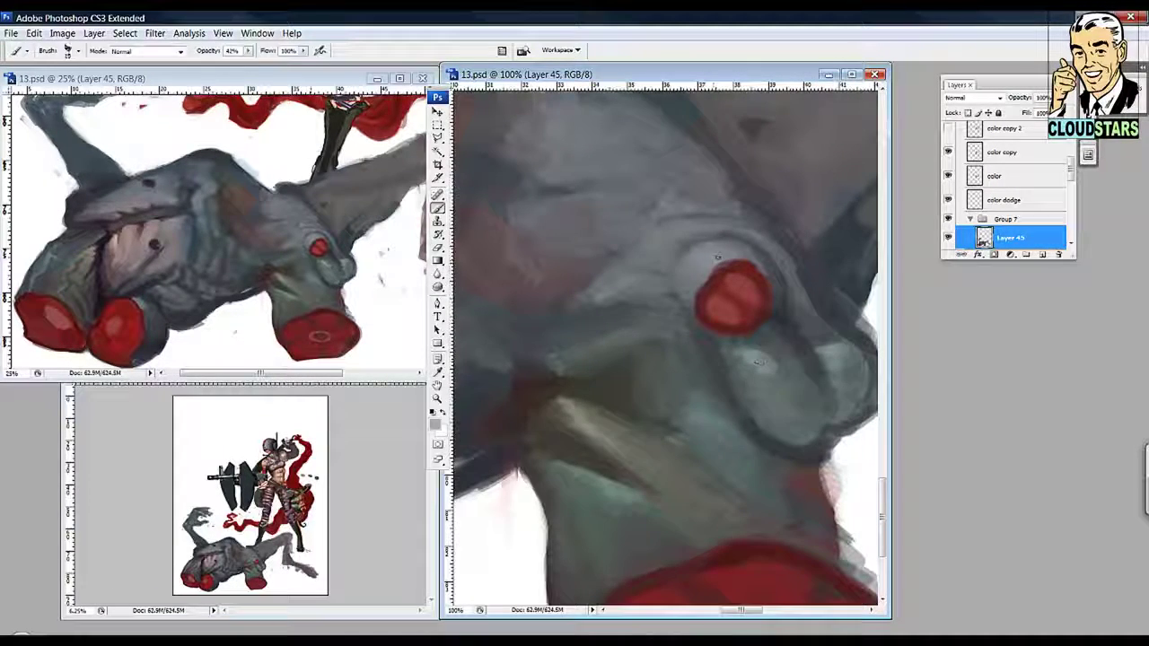
{"action": "left_click", "coordinate": [436, 422]}
{"action": "key", "text": "Return"}
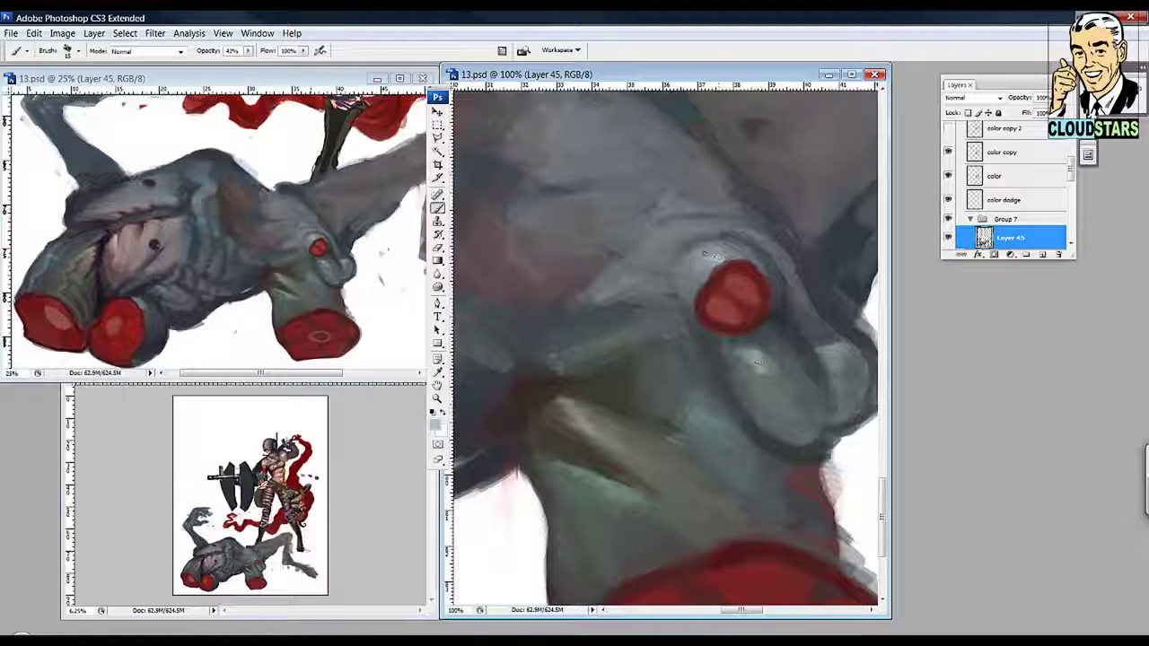
{"action": "left_click_drag", "start_coordinate": [813, 373], "coordinate": [782, 336]}
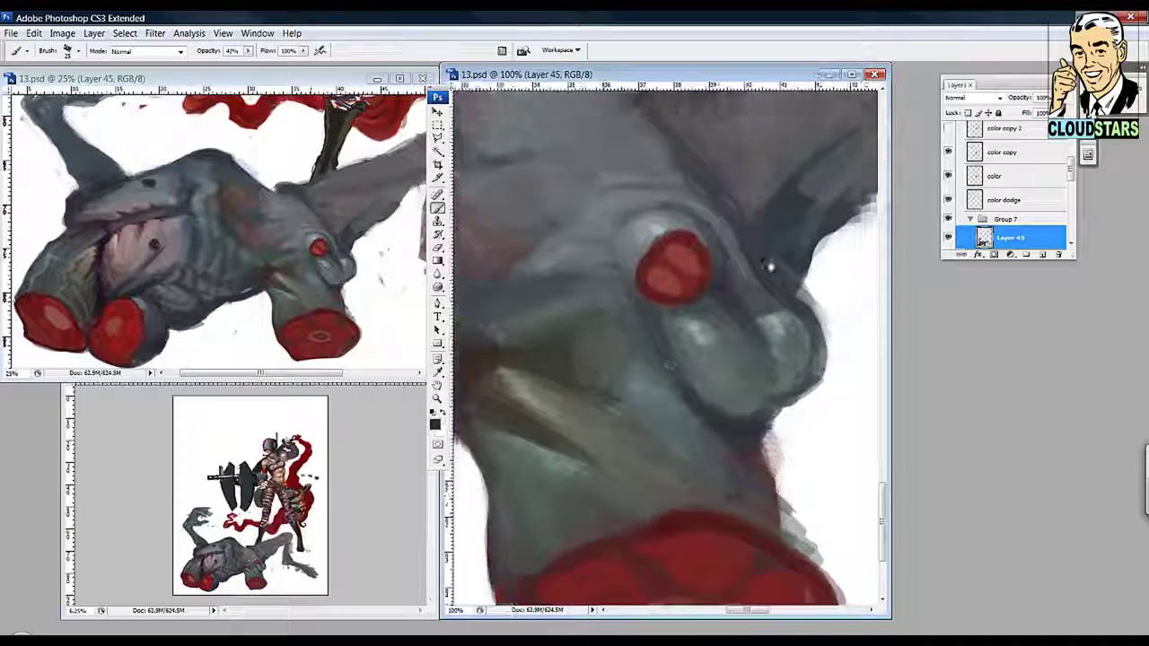
Step: Blend blue-grey skin folds and dark creases between the creature's upper edge and the red spot
{"action": "scroll", "coordinate": [664, 341], "scroll_direction": "up", "scroll_amount": 3}
{"action": "left_click_drag", "start_coordinate": [539, 241], "coordinate": [701, 293]}
{"action": "key", "text": "e"}
{"action": "scroll", "coordinate": [664, 305], "scroll_direction": "down", "scroll_amount": 1}
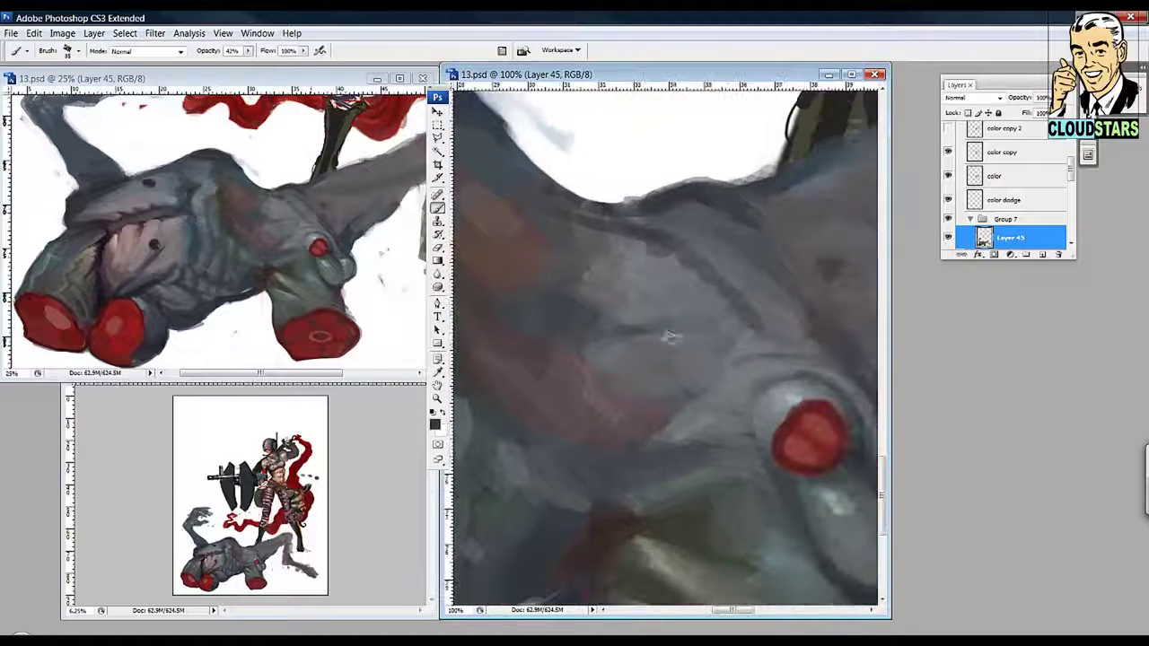
{"action": "left_click_drag", "start_coordinate": [570, 228], "coordinate": [620, 232]}
{"action": "left_click_drag", "start_coordinate": [709, 272], "coordinate": [557, 296]}
{"action": "left_click_drag", "start_coordinate": [670, 285], "coordinate": [648, 311]}
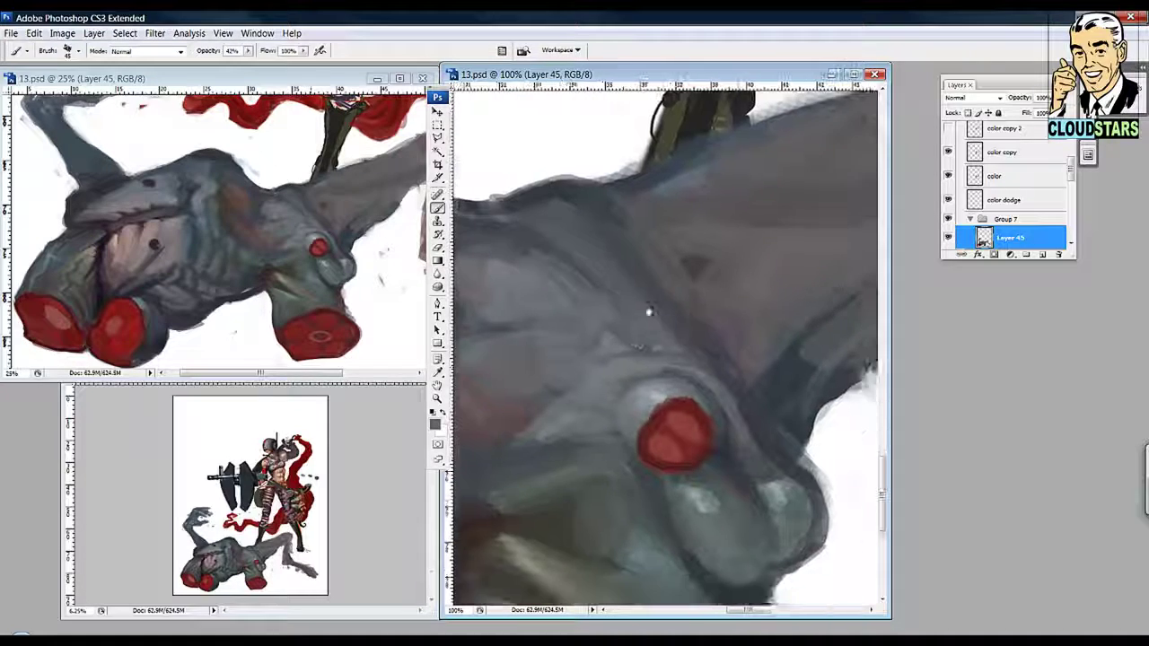
{"action": "left_click_drag", "start_coordinate": [718, 339], "coordinate": [664, 344]}
{"action": "left_click_drag", "start_coordinate": [679, 304], "coordinate": [592, 334]}
Step: Brush light grey skin folds along the creature's flank beside the pale belly
{"action": "left_click", "coordinate": [435, 421]}
{"action": "key", "text": "Escape"}
{"action": "left_click_drag", "start_coordinate": [610, 270], "coordinate": [485, 161]}
{"action": "left_click_drag", "start_coordinate": [682, 242], "coordinate": [473, 308]}
{"action": "mouse_move", "coordinate": [523, 348]}
{"action": "left_mouse_down"}
{"action": "mouse_move", "coordinate": [600, 303]}
{"action": "mouse_move", "coordinate": [621, 377]}
{"action": "mouse_move", "coordinate": [654, 323]}
{"action": "mouse_move", "coordinate": [624, 280]}
{"action": "left_mouse_up"}
{"action": "left_click_drag", "start_coordinate": [684, 345], "coordinate": [870, 394]}
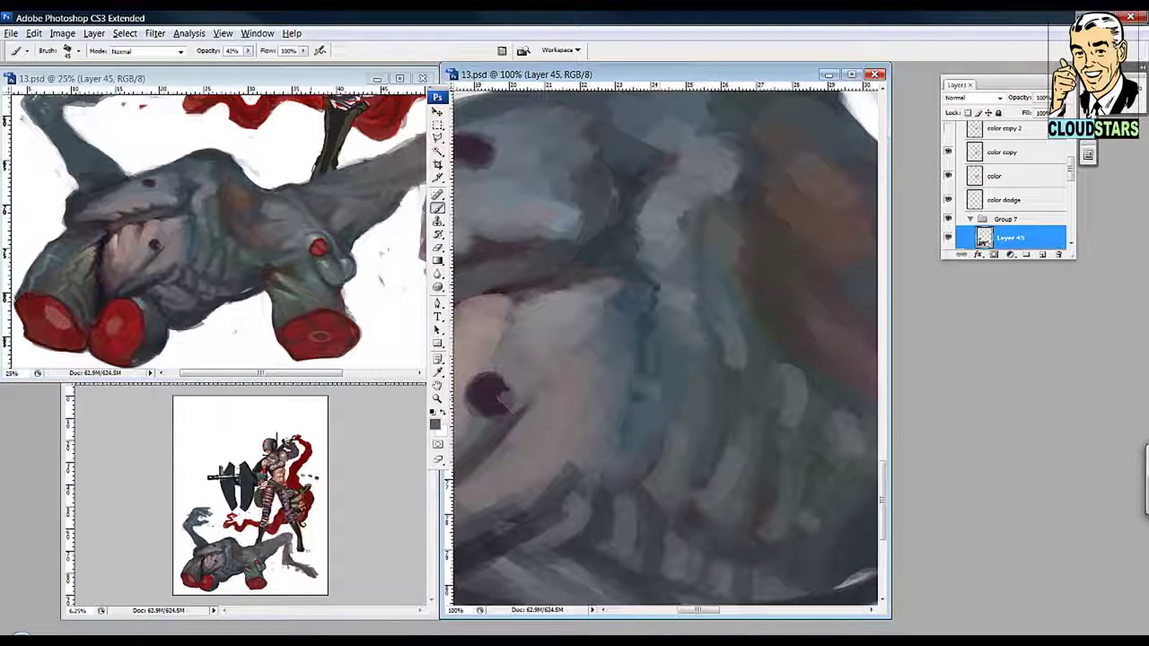
{"action": "mouse_move", "coordinate": [619, 412]}
{"action": "left_mouse_down"}
{"action": "mouse_move", "coordinate": [601, 323]}
{"action": "mouse_move", "coordinate": [646, 421]}
{"action": "left_mouse_up"}
{"action": "left_click_drag", "start_coordinate": [632, 269], "coordinate": [650, 304]}
Step: Add a dark crease on the upper body and paint wrinkles beside the red spot on a new layer
{"action": "key", "text": "ctrl+minus"}
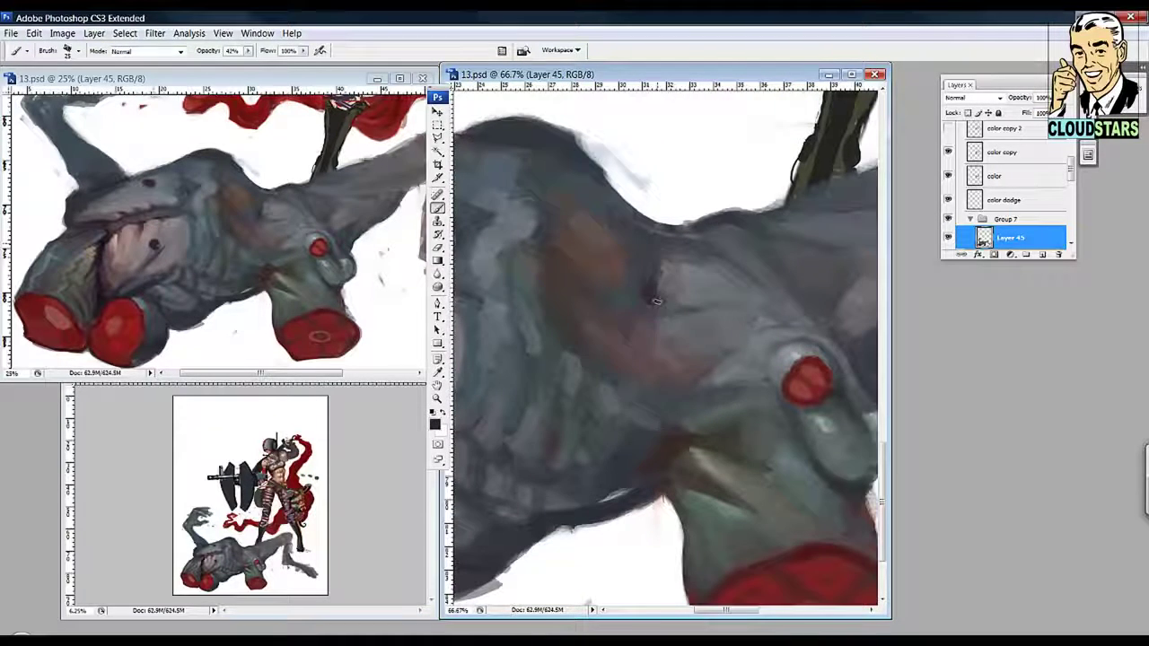
{"action": "left_click_drag", "start_coordinate": [699, 311], "coordinate": [655, 269]}
{"action": "key", "text": "ctrl+shift+alt+n"}
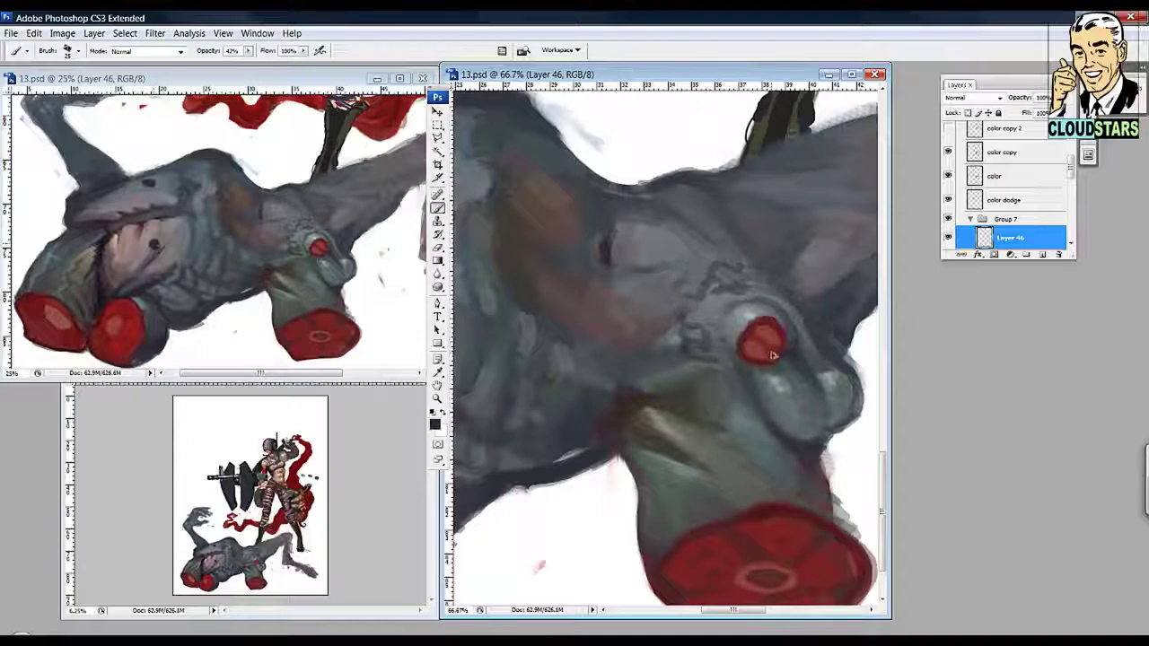
Step: Undo the last edits around the raised arm's hand
{"action": "key", "text": "z"}
{"action": "left_click", "coordinate": [789, 417], "text": "alt"}
{"action": "left_click", "coordinate": [789, 417], "text": "alt"}
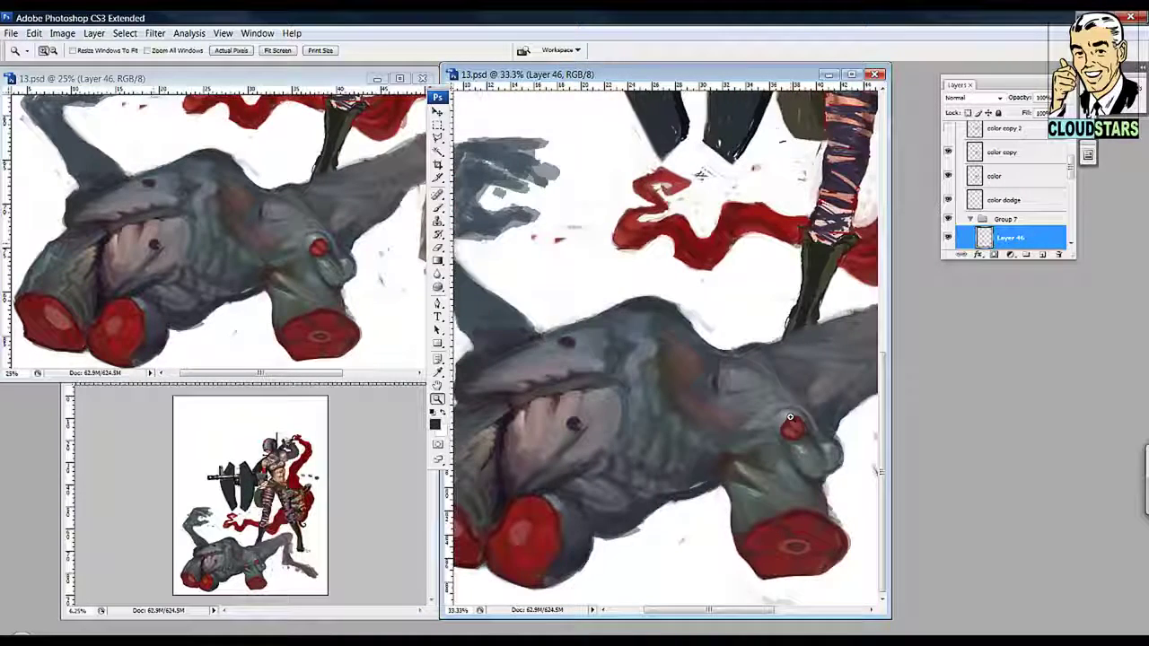
{"action": "left_click", "coordinate": [529, 215]}
{"action": "key", "text": "b"}
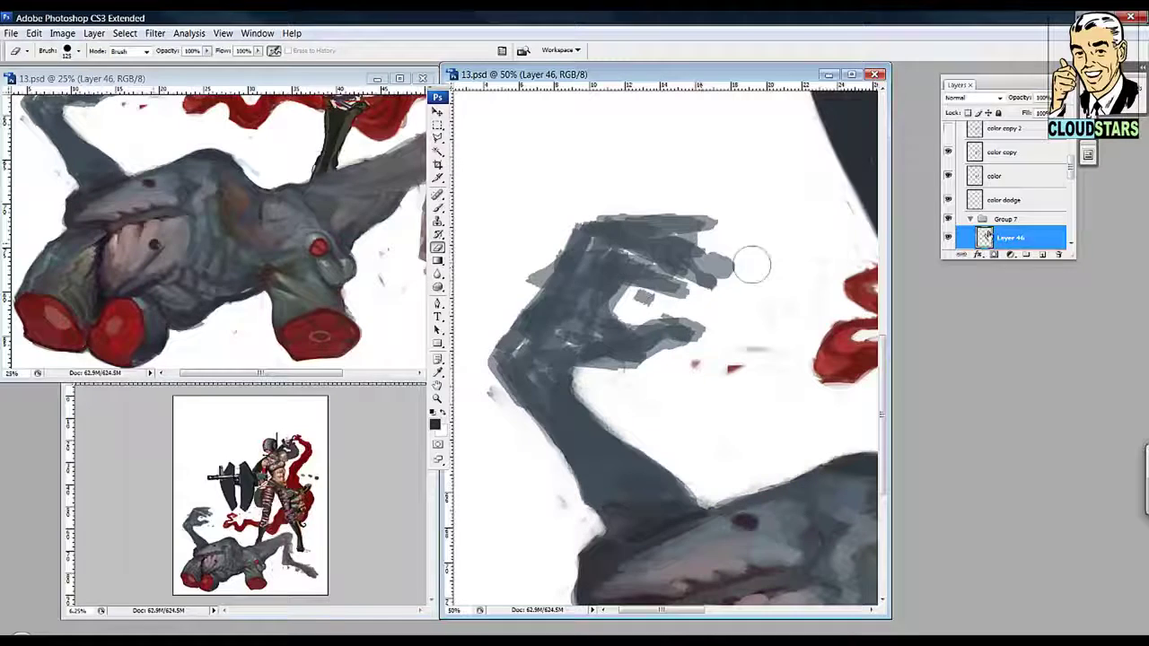
{"action": "key", "text": "ctrl+alt+z"}
{"action": "key", "text": "ctrl+alt+z"}
{"action": "key", "text": "ctrl+alt+z"}
Step: Replace the clawed hand with a rough grey outline of palm and thumb, using the brush at 58% opacity
{"action": "key", "text": "b"}
{"action": "mouse_move", "coordinate": [467, 389]}
{"action": "left_mouse_down"}
{"action": "mouse_move", "coordinate": [543, 306]}
{"action": "mouse_move", "coordinate": [544, 255]}
{"action": "left_mouse_up"}
{"action": "key", "text": "bracketright"}
{"action": "key", "text": "5"}
{"action": "key", "text": "8"}
{"action": "left_click_drag", "start_coordinate": [592, 354], "coordinate": [632, 330]}
{"action": "left_click_drag", "start_coordinate": [544, 256], "coordinate": [585, 240]}
{"action": "mouse_move", "coordinate": [542, 303]}
{"action": "left_mouse_down"}
{"action": "mouse_move", "coordinate": [582, 241]}
{"action": "mouse_move", "coordinate": [590, 321]}
{"action": "mouse_move", "coordinate": [674, 296]}
{"action": "left_mouse_up"}
{"action": "left_click_drag", "start_coordinate": [590, 316], "coordinate": [664, 305]}
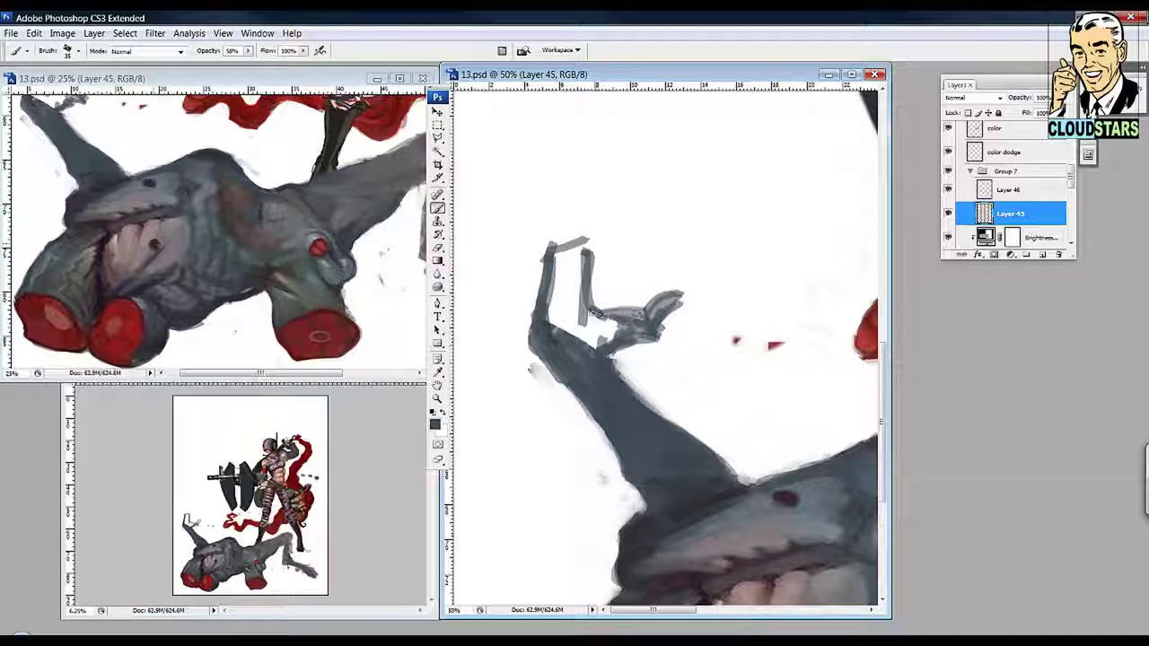
Step: Sketch the curled upper fingers of the raised hand and redraw its thumb as a longer, pointed shape
{"action": "left_click_drag", "start_coordinate": [552, 325], "coordinate": [646, 311]}
{"action": "left_click_drag", "start_coordinate": [555, 258], "coordinate": [590, 201]}
{"action": "left_click_drag", "start_coordinate": [593, 205], "coordinate": [689, 251]}
{"action": "mouse_move", "coordinate": [608, 228]}
{"action": "left_mouse_down"}
{"action": "mouse_move", "coordinate": [549, 233]}
{"action": "mouse_move", "coordinate": [613, 310]}
{"action": "mouse_move", "coordinate": [646, 316]}
{"action": "mouse_move", "coordinate": [668, 305]}
{"action": "mouse_move", "coordinate": [654, 280]}
{"action": "mouse_move", "coordinate": [662, 296]}
{"action": "mouse_move", "coordinate": [677, 287]}
{"action": "left_mouse_up"}
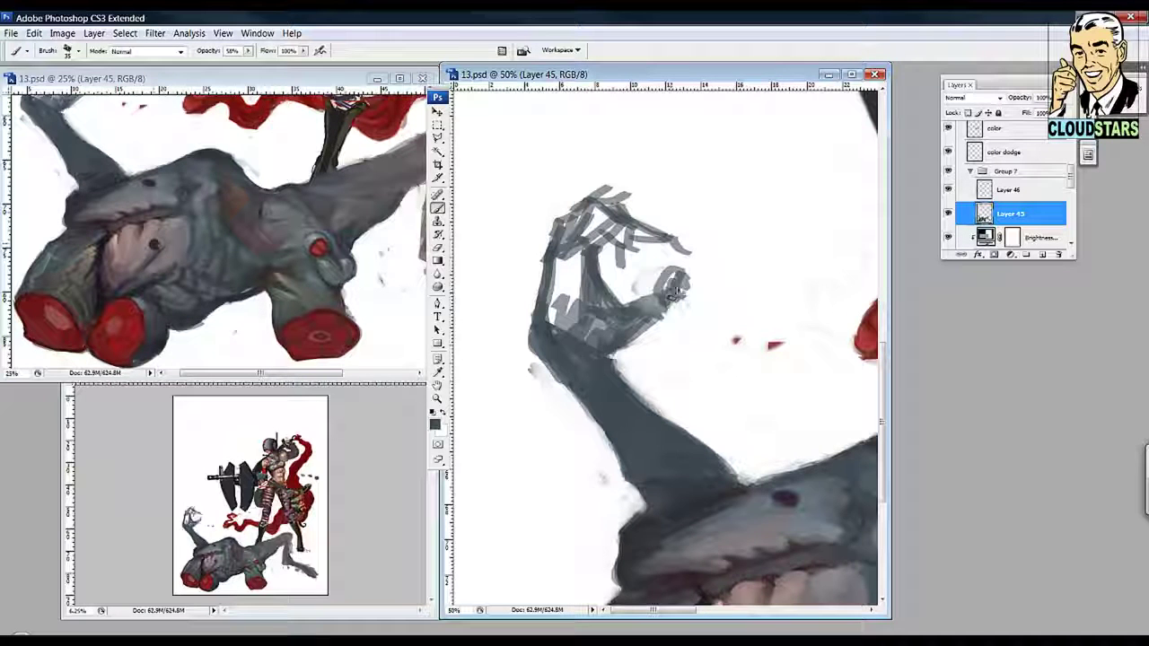
{"action": "key", "text": "ctrl+alt+z"}
{"action": "mouse_move", "coordinate": [637, 332]}
{"action": "left_mouse_down"}
{"action": "mouse_move", "coordinate": [697, 300]}
{"action": "mouse_move", "coordinate": [718, 305]}
{"action": "left_mouse_up"}
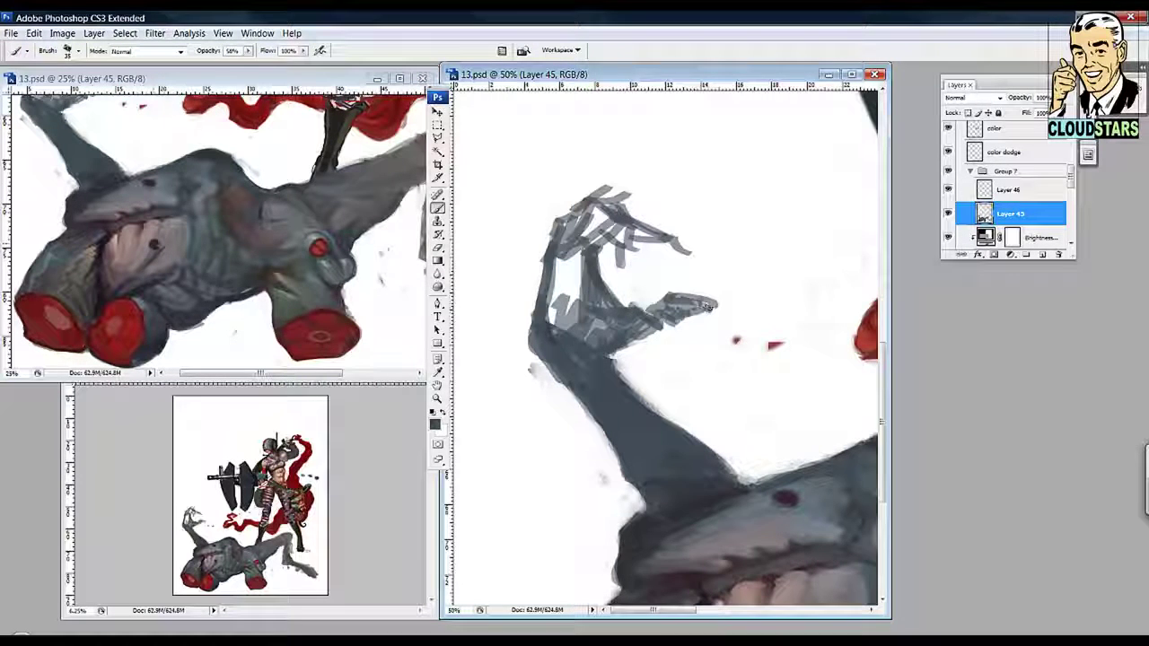
{"action": "key", "text": "b"}
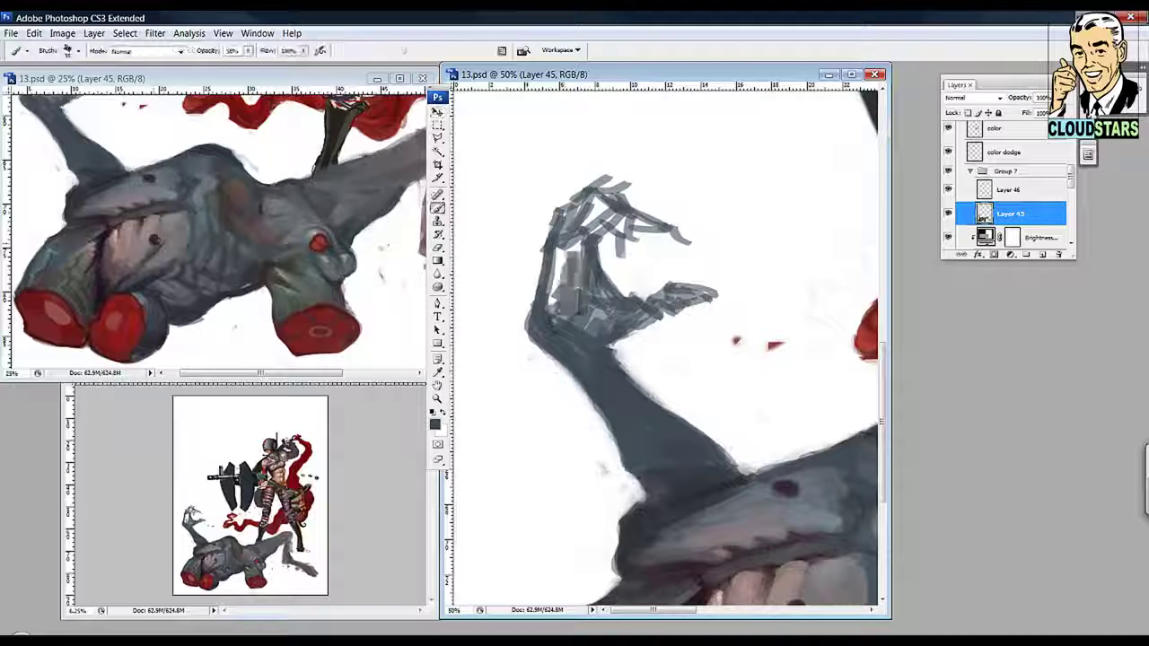
Step: Fill in the palm of the raised hand with grey strokes and rework its thumb and inner fingers
{"action": "left_click_drag", "start_coordinate": [548, 305], "coordinate": [610, 332]}
{"action": "key", "text": "ctrl+alt+z"}
{"action": "mouse_move", "coordinate": [619, 287]}
{"action": "left_mouse_down"}
{"action": "mouse_move", "coordinate": [632, 323]}
{"action": "mouse_move", "coordinate": [644, 273]}
{"action": "left_mouse_up"}
{"action": "key", "text": "5"}
{"action": "key", "text": "8"}
{"action": "mouse_move", "coordinate": [628, 314]}
{"action": "left_mouse_down"}
{"action": "mouse_move", "coordinate": [594, 293]}
{"action": "mouse_move", "coordinate": [651, 242]}
{"action": "left_mouse_up"}
{"action": "key", "text": "ctrl+minus"}
Step: Select the raised arm with its hand and rotate it to a more upright position
{"action": "key", "text": "l"}
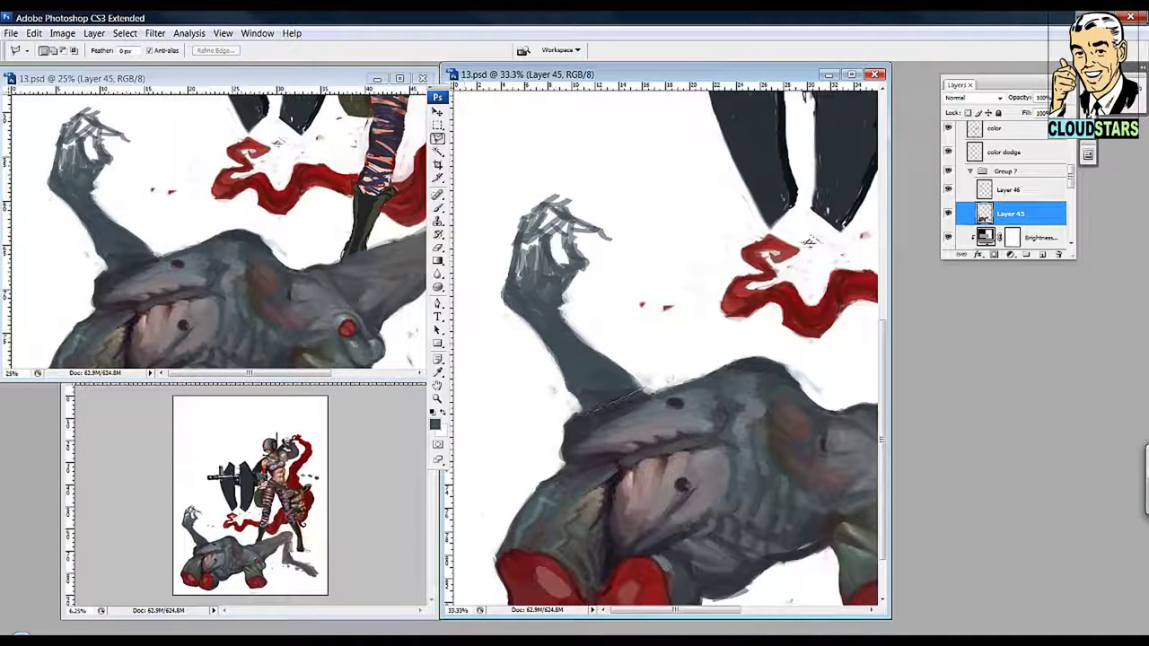
{"action": "left_click", "coordinate": [489, 193]}
{"action": "left_click", "coordinate": [551, 148]}
{"action": "left_click", "coordinate": [639, 198]}
{"action": "double_click", "coordinate": [669, 395]}
{"action": "key", "text": "ctrl+t"}
{"action": "mouse_move", "coordinate": [709, 134]}
{"action": "left_mouse_down"}
{"action": "mouse_move", "coordinate": [740, 157]}
{"action": "mouse_move", "coordinate": [735, 145]}
{"action": "mouse_move", "coordinate": [749, 175]}
{"action": "mouse_move", "coordinate": [731, 206]}
{"action": "mouse_move", "coordinate": [592, 294]}
{"action": "mouse_move", "coordinate": [574, 269]}
{"action": "left_mouse_up"}
{"action": "key", "text": "Return"}
Step: Clean up the body's outline below the rotated arm with grey brushwork and erasing
{"action": "key", "text": "b"}
{"action": "mouse_move", "coordinate": [552, 471]}
{"action": "left_mouse_down"}
{"action": "mouse_move", "coordinate": [566, 433]}
{"action": "mouse_move", "coordinate": [547, 462]}
{"action": "left_mouse_up"}
{"action": "key", "text": "e"}
{"action": "left_click_drag", "start_coordinate": [621, 384], "coordinate": [558, 420]}
{"action": "left_click_drag", "start_coordinate": [540, 478], "coordinate": [565, 429]}
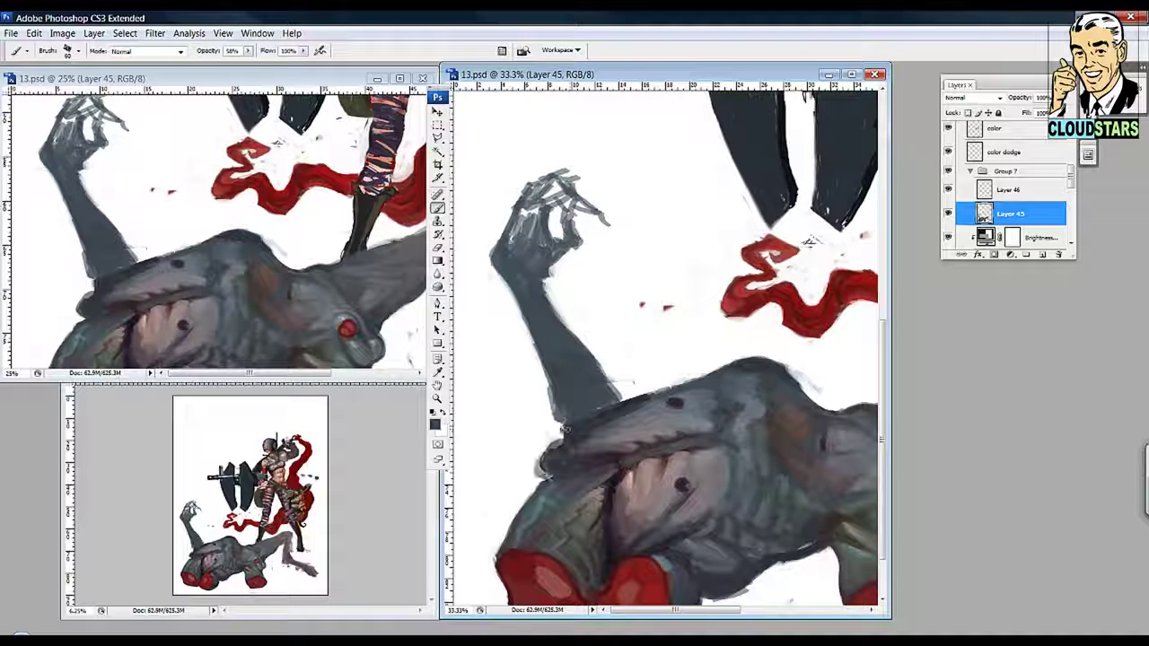
{"action": "mouse_move", "coordinate": [538, 471]}
{"action": "left_mouse_down"}
{"action": "mouse_move", "coordinate": [584, 417]}
{"action": "mouse_move", "coordinate": [570, 435]}
{"action": "mouse_move", "coordinate": [552, 431]}
{"action": "left_mouse_up"}
{"action": "left_click", "coordinate": [563, 459]}
{"action": "key", "text": "Return"}
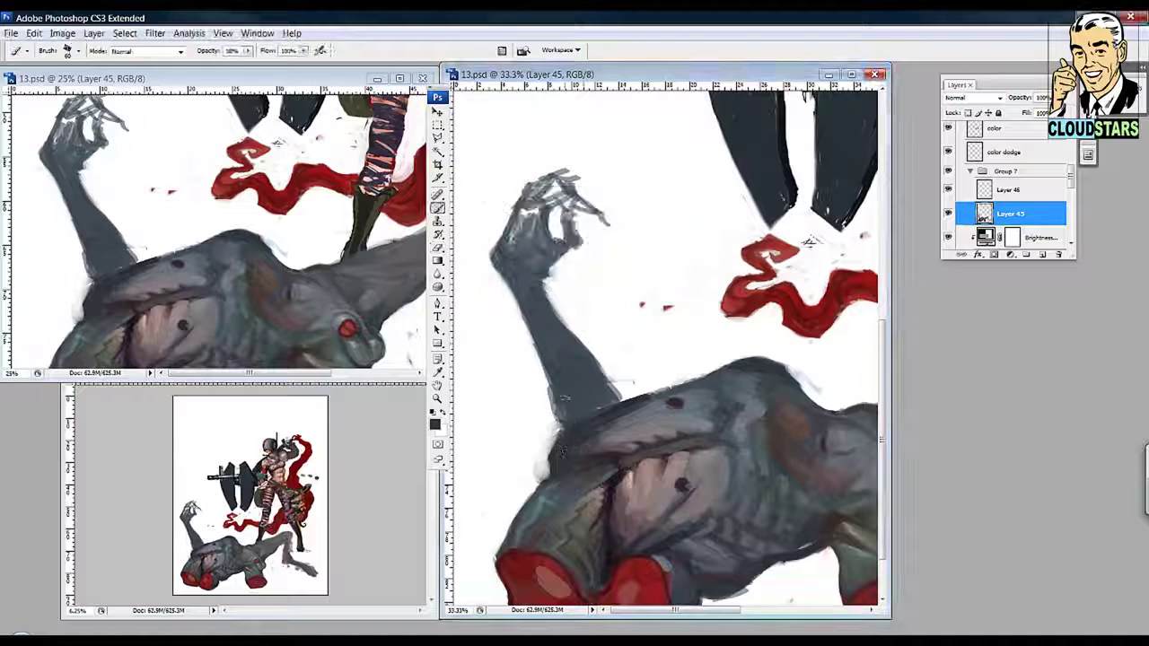
Step: Erase the sketched hand and cap the raised forearm with a flat red cut surface
{"action": "key", "text": "ctrl+alt+z"}
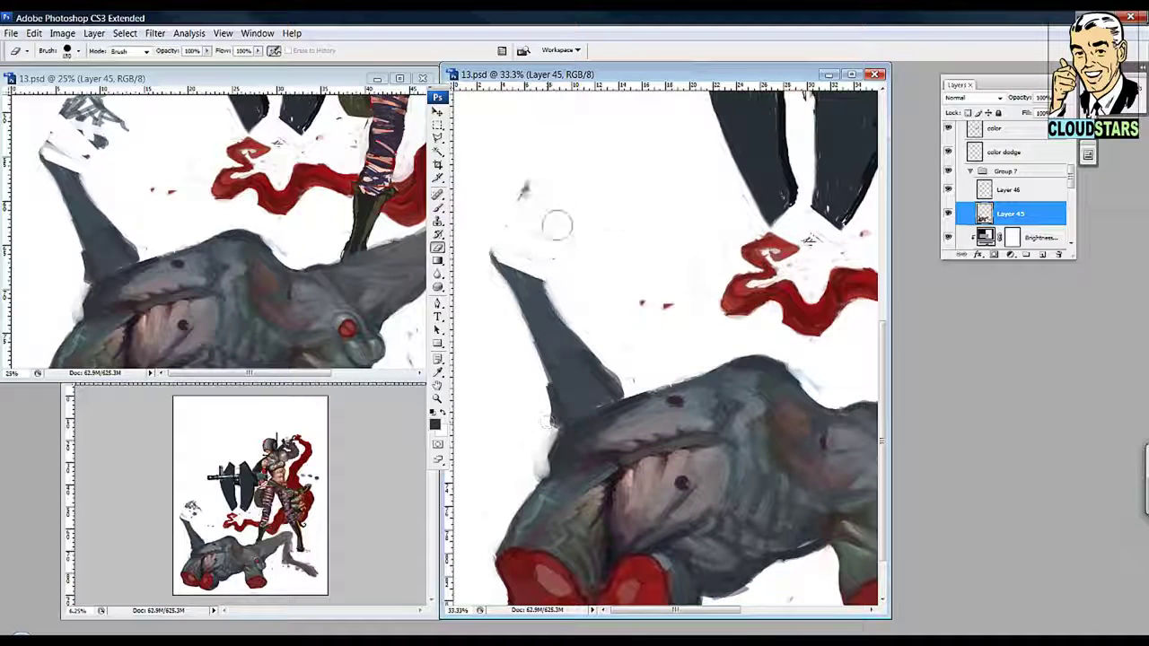
{"action": "key", "text": "b"}
{"action": "mouse_move", "coordinate": [498, 264]}
{"action": "left_mouse_down"}
{"action": "mouse_move", "coordinate": [541, 278]}
{"action": "mouse_move", "coordinate": [496, 260]}
{"action": "mouse_move", "coordinate": [567, 328]}
{"action": "left_mouse_up"}
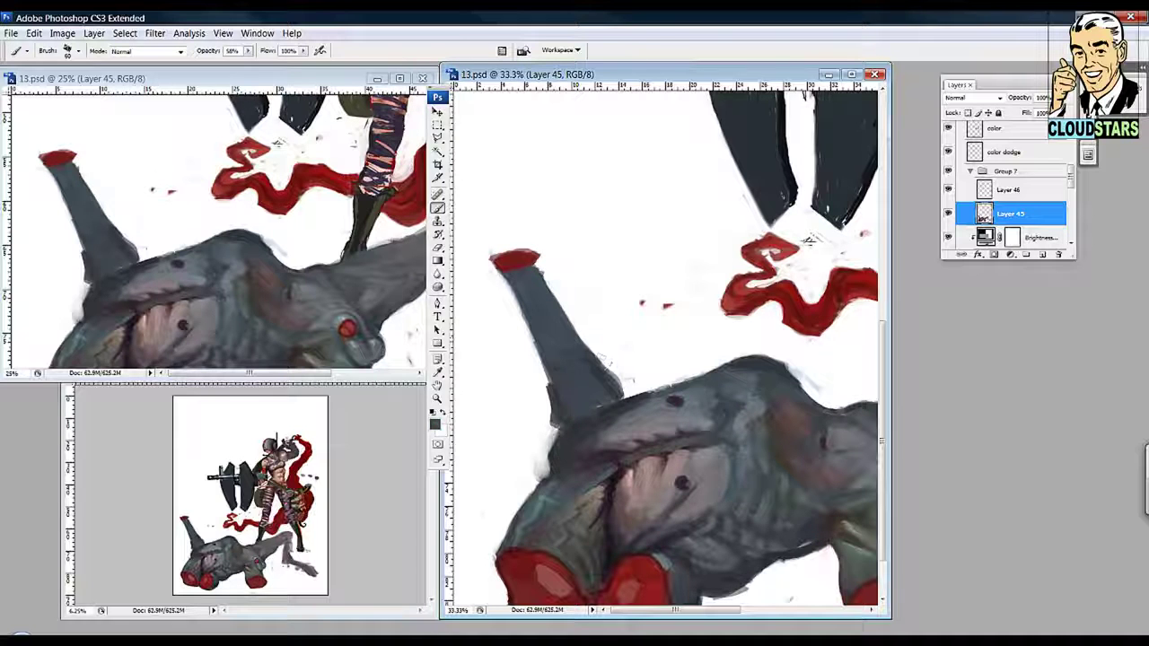
{"action": "scroll", "coordinate": [592, 385], "scroll_direction": "down", "scroll_amount": 1}
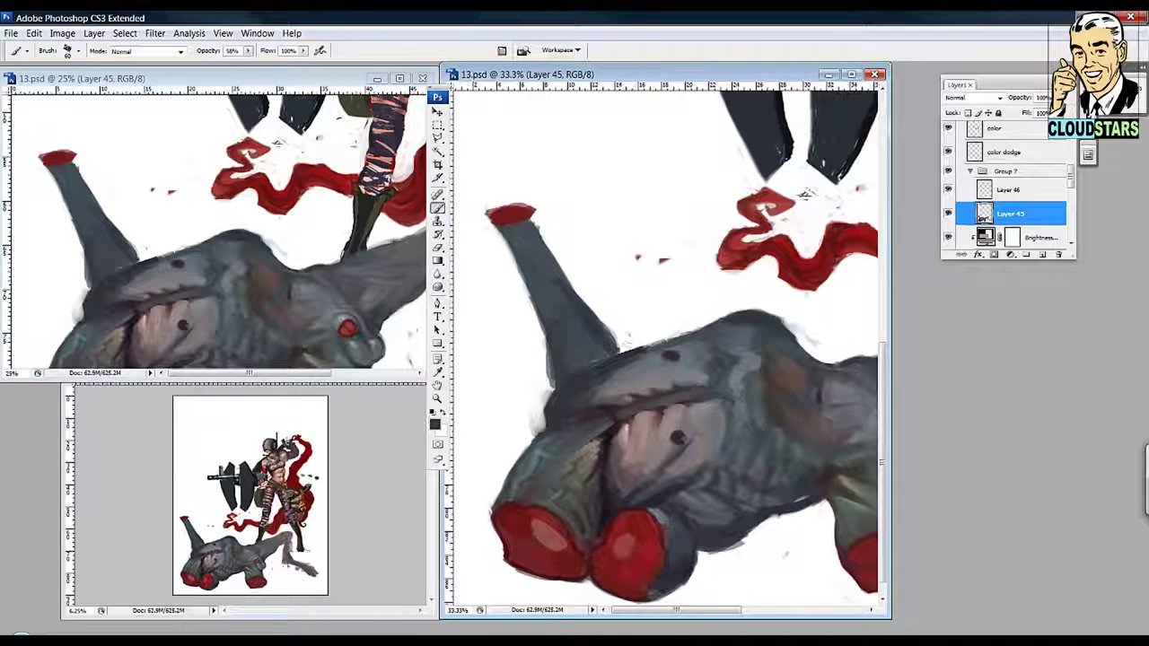
Step: Paint a dark grey hand with long horizontal fingers above the red band on the raised arm
{"action": "key", "text": "bracketright"}
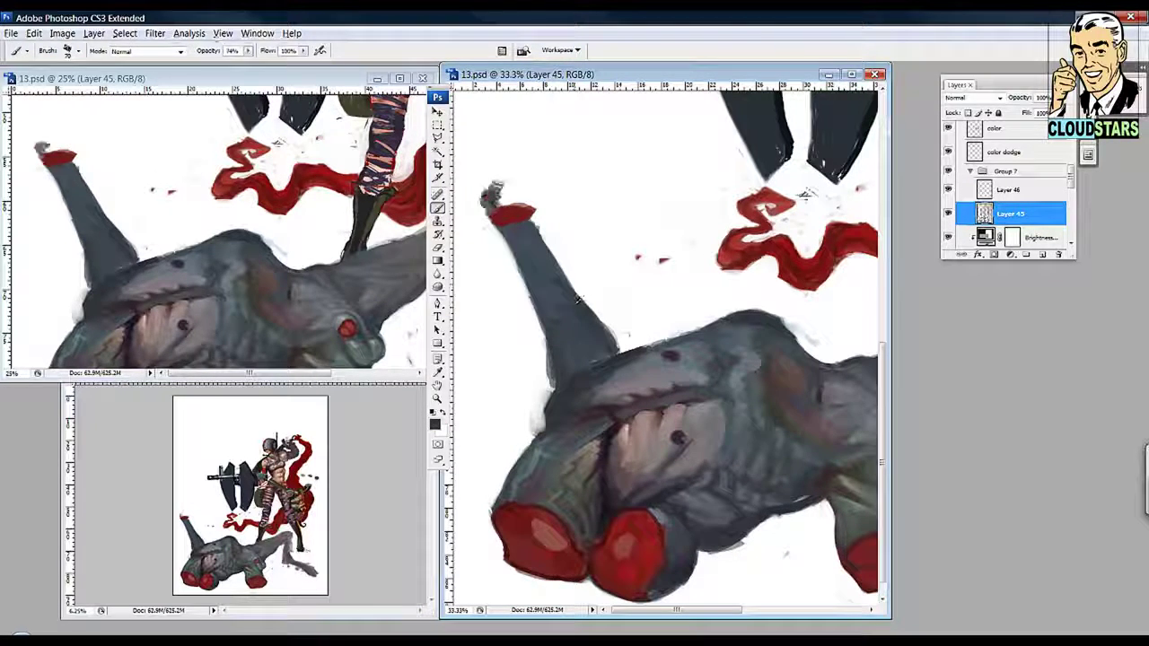
{"action": "left_click_drag", "start_coordinate": [492, 204], "coordinate": [613, 135]}
{"action": "left_click_drag", "start_coordinate": [535, 208], "coordinate": [585, 185]}
{"action": "mouse_move", "coordinate": [611, 135]}
{"action": "left_mouse_down"}
{"action": "mouse_move", "coordinate": [540, 169]}
{"action": "mouse_move", "coordinate": [501, 198]}
{"action": "left_mouse_up"}
Step: Select the raised arm, scale its height to 74.3%, rotate it 8.5° and move it inward along the body
{"action": "key", "text": "l"}
{"action": "mouse_move", "coordinate": [628, 176]}
{"action": "left_mouse_down"}
{"action": "mouse_move", "coordinate": [597, 350]}
{"action": "mouse_move", "coordinate": [621, 176]}
{"action": "left_mouse_up"}
{"action": "key", "text": "ctrl+t"}
{"action": "mouse_move", "coordinate": [502, 162]}
{"action": "left_mouse_down"}
{"action": "mouse_move", "coordinate": [547, 157]}
{"action": "mouse_move", "coordinate": [503, 206]}
{"action": "mouse_move", "coordinate": [337, 260]}
{"action": "left_mouse_up"}
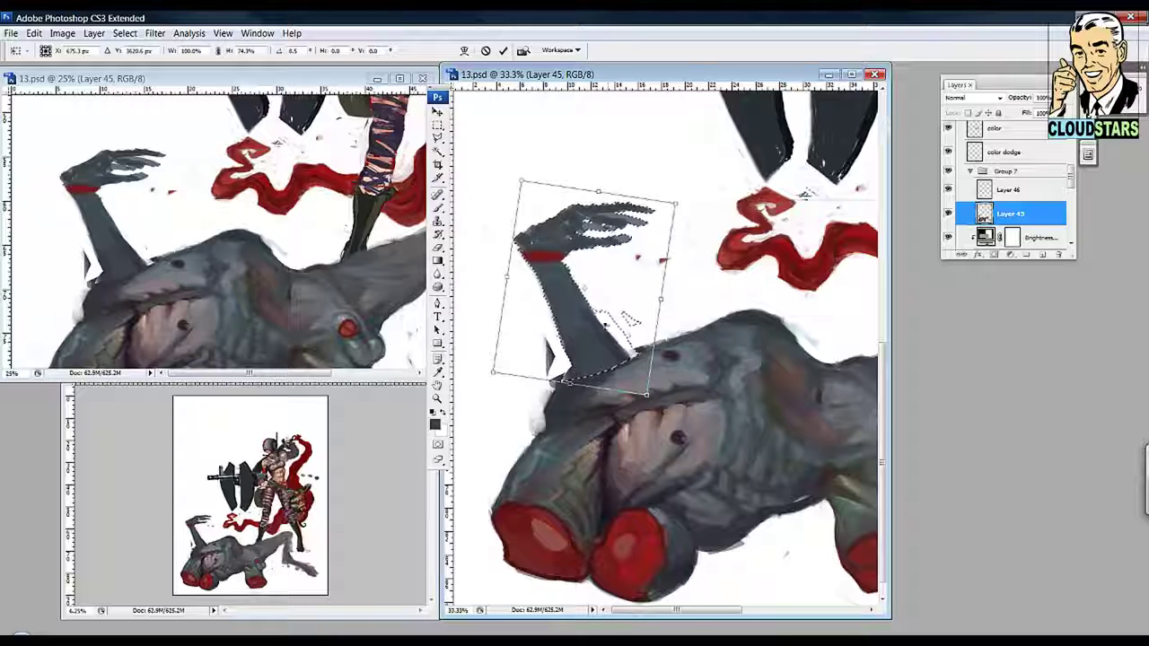
{"action": "left_click_drag", "start_coordinate": [592, 287], "coordinate": [624, 267]}
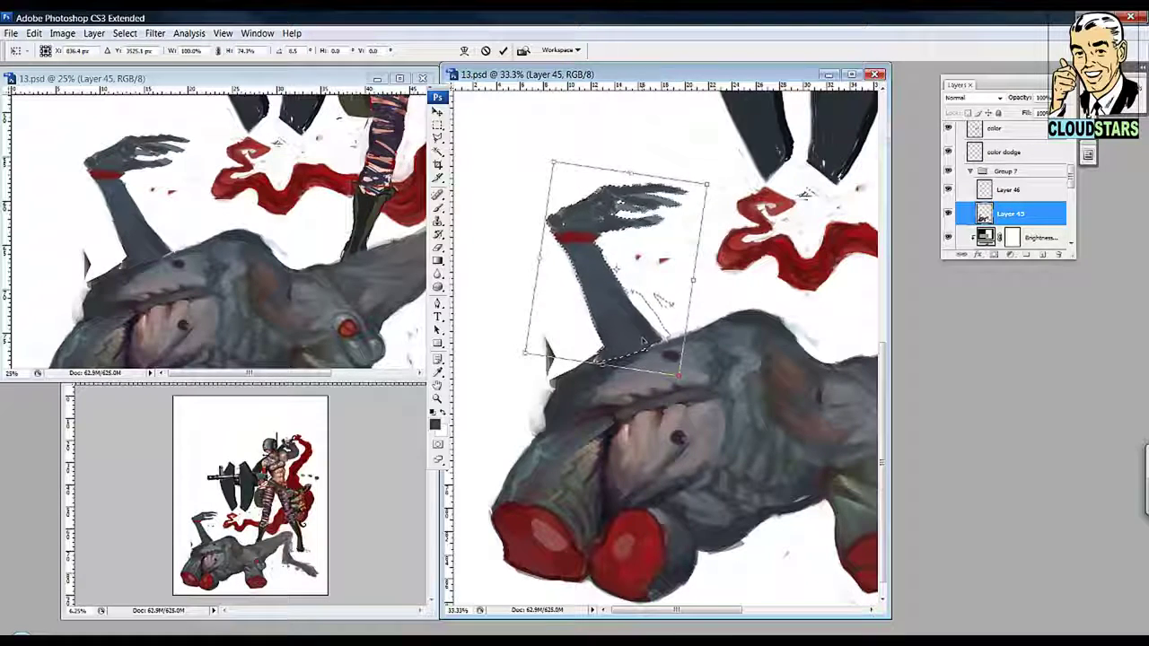
{"action": "key", "text": "Return"}
{"action": "key", "text": "e"}
{"action": "key", "text": "b"}
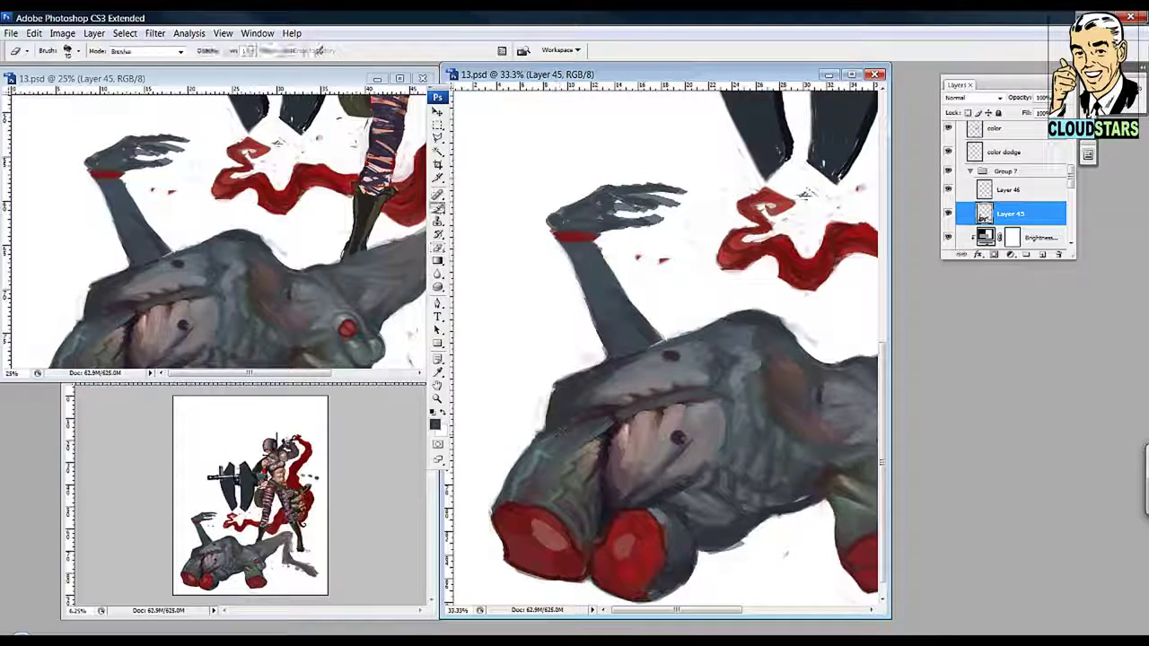
Step: Darken the creature with a Brightness/Contrast adjustment layer clipped to its painted layer
{"action": "key", "text": "z"}
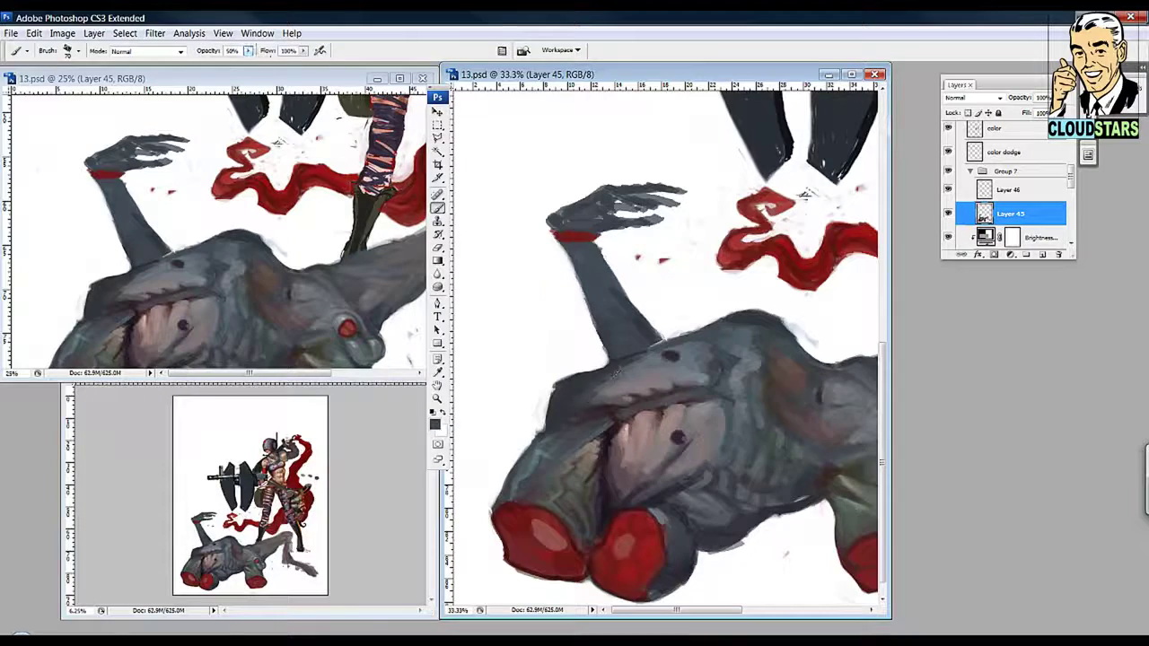
{"action": "left_click", "coordinate": [556, 289], "text": "alt"}
{"action": "left_click", "coordinate": [1010, 254]}
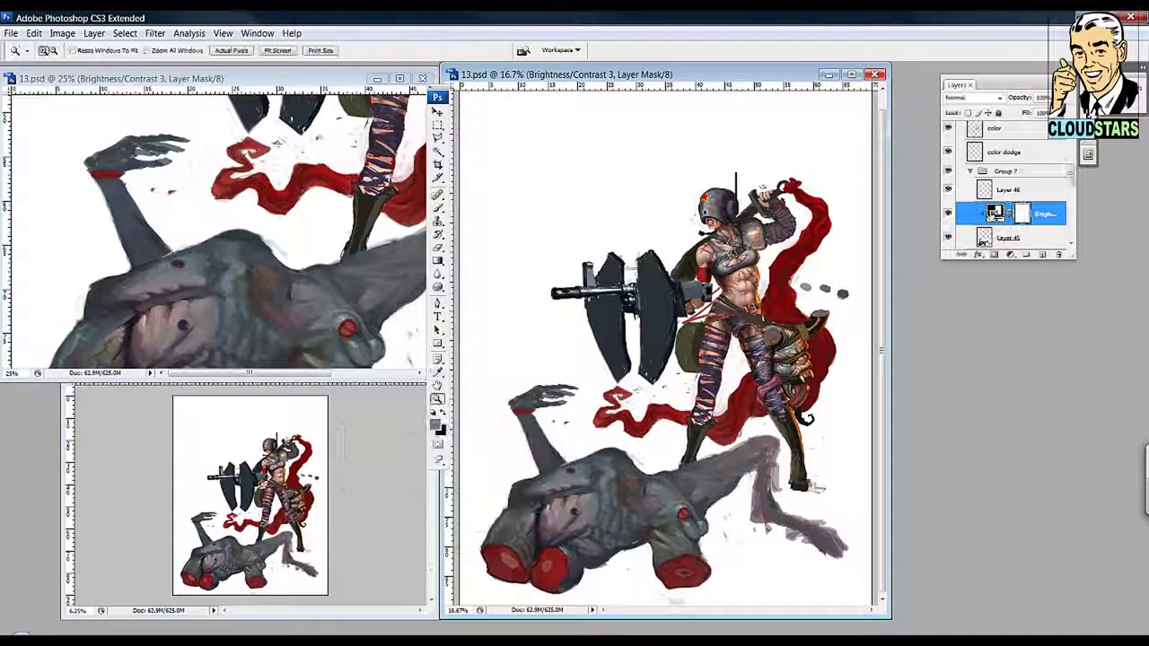
{"action": "left_click", "coordinate": [536, 342]}
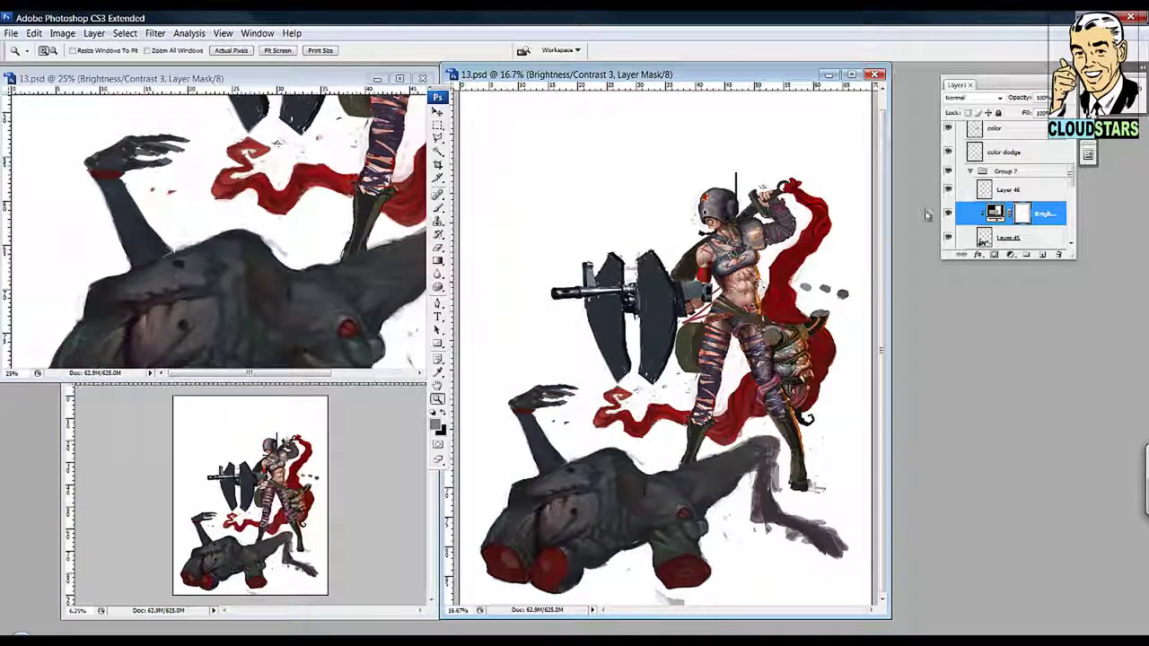
{"action": "left_click", "coordinate": [666, 439], "text": "shift"}
{"action": "left_click", "coordinate": [669, 372]}
Step: Handwrite "That's all for now." in dark grey beside the warrior on a new layer
{"action": "key", "text": "ctrl+shift+alt+n"}
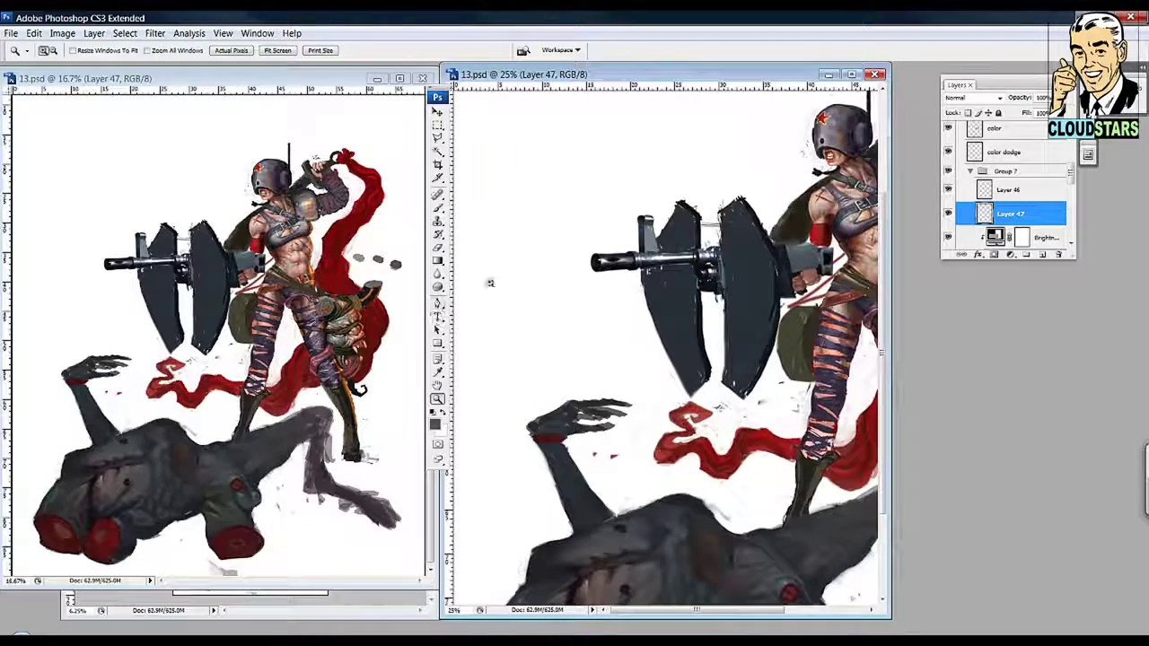
{"action": "key", "text": "b"}
{"action": "left_click_drag", "start_coordinate": [473, 130], "coordinate": [530, 125]}
{"action": "left_click_drag", "start_coordinate": [504, 127], "coordinate": [510, 162]}
{"action": "left_click_drag", "start_coordinate": [532, 117], "coordinate": [561, 154]}
{"action": "left_click_drag", "start_coordinate": [563, 142], "coordinate": [614, 148]}
{"action": "left_click_drag", "start_coordinate": [613, 111], "coordinate": [727, 149]}
{"action": "left_click_drag", "start_coordinate": [482, 193], "coordinate": [549, 233]}
{"action": "left_click_drag", "start_coordinate": [574, 171], "coordinate": [680, 206]}
Step: Handwrite "STAY TUNED" in dark grey below the closing message
{"action": "scroll", "coordinate": [664, 359], "scroll_direction": "down", "scroll_amount": 3}
{"action": "left_click_drag", "start_coordinate": [460, 242], "coordinate": [582, 283]}
{"action": "mouse_move", "coordinate": [485, 297]}
{"action": "left_mouse_down"}
{"action": "mouse_move", "coordinate": [546, 321]}
{"action": "mouse_move", "coordinate": [628, 318]}
{"action": "left_mouse_up"}
{"action": "left_click_drag", "start_coordinate": [664, 404], "coordinate": [574, 323]}
Step: Show the canvas full screen and handwrite "SUCKS" in bright red along its upper edge
{"action": "key", "text": "f"}
{"action": "left_click_drag", "start_coordinate": [437, 96], "coordinate": [225, 105]}
{"action": "left_click", "coordinate": [503, 422], "text": "alt"}
{"action": "left_click_drag", "start_coordinate": [422, 99], "coordinate": [397, 124]}
{"action": "left_click_drag", "start_coordinate": [429, 101], "coordinate": [462, 102]}
{"action": "left_click_drag", "start_coordinate": [471, 97], "coordinate": [476, 120]}
{"action": "left_click_drag", "start_coordinate": [503, 97], "coordinate": [489, 119]}
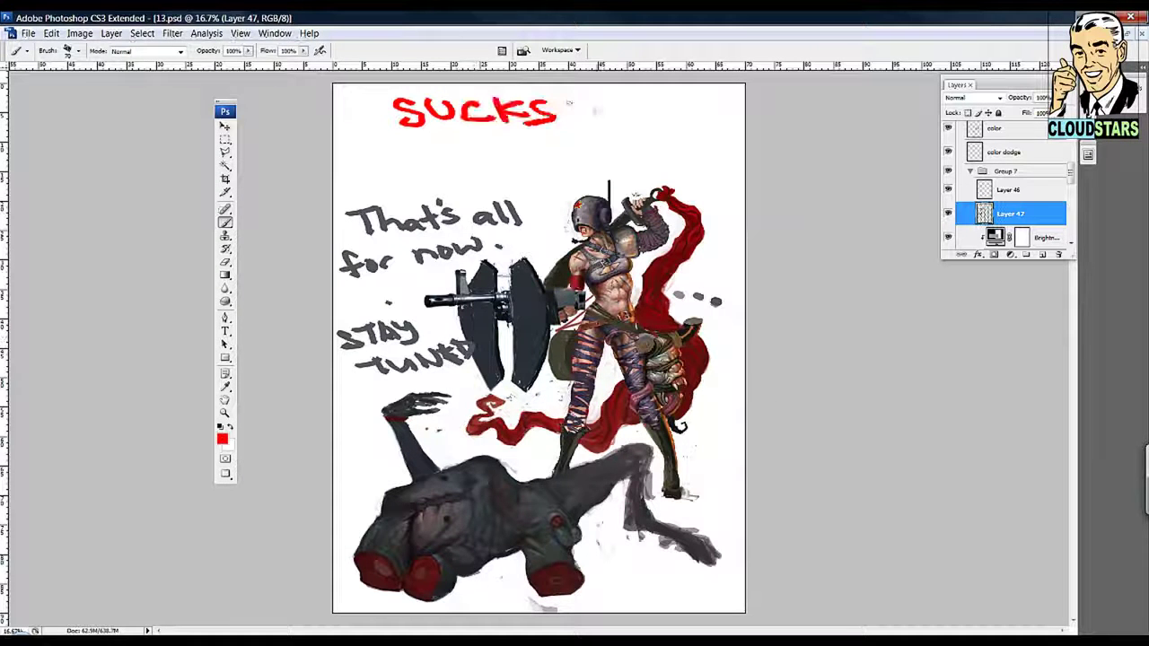
Step: Complete the red handwritten message with "TO BE YOU" and draw a long curved arrow from it down to the creature
{"action": "left_click_drag", "start_coordinate": [418, 155], "coordinate": [464, 161]}
{"action": "left_click_drag", "start_coordinate": [481, 143], "coordinate": [357, 455]}
{"action": "left_click_drag", "start_coordinate": [344, 463], "coordinate": [378, 454]}
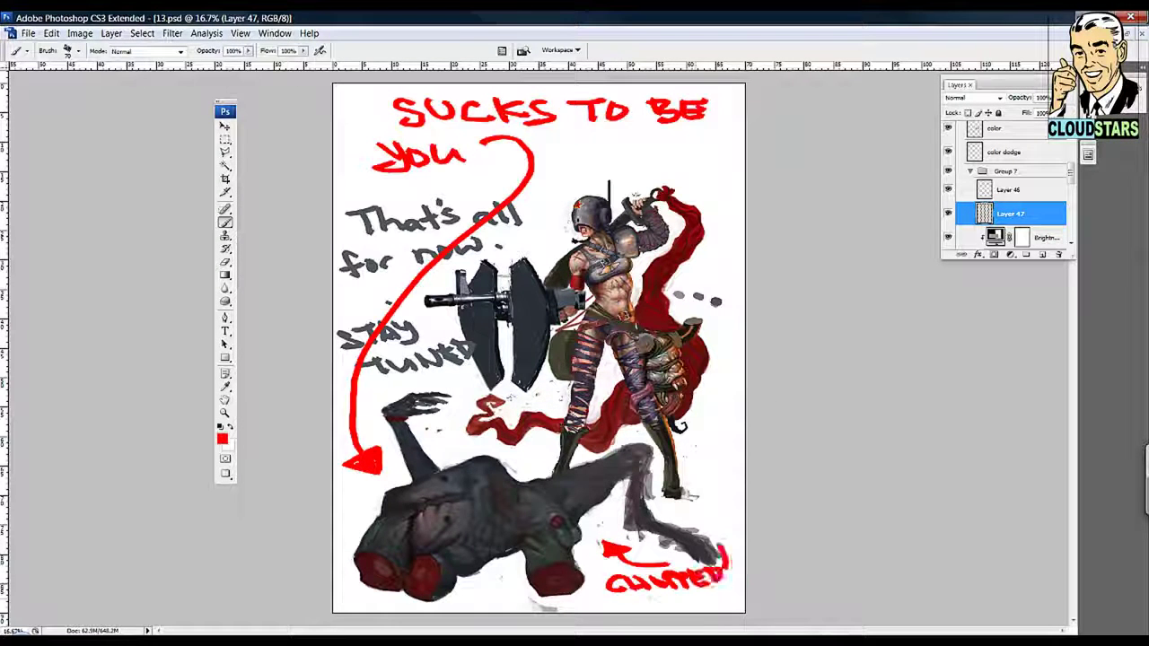
Step: Draw a small red smiley face with hair strokes beside the warrior's boot
{"action": "left_click_drag", "start_coordinate": [709, 433], "coordinate": [707, 435]}
{"action": "left_click_drag", "start_coordinate": [700, 432], "coordinate": [718, 423]}
{"action": "left_click_drag", "start_coordinate": [694, 465], "coordinate": [727, 461]}
Step: Choose an orange colour and paint a muzzle flash at the end of the gun barrel
{"action": "left_click", "coordinate": [222, 438]}
{"action": "left_click", "coordinate": [688, 423]}
{"action": "mouse_move", "coordinate": [336, 314]}
{"action": "left_mouse_down"}
{"action": "mouse_move", "coordinate": [417, 310]}
{"action": "mouse_move", "coordinate": [408, 319]}
{"action": "left_mouse_up"}
Step: Hide the handwritten note layers, Layer 46 and Layer 47, leaving only the painting in view
{"action": "left_click", "coordinate": [946, 237]}
{"action": "left_click", "coordinate": [946, 237]}
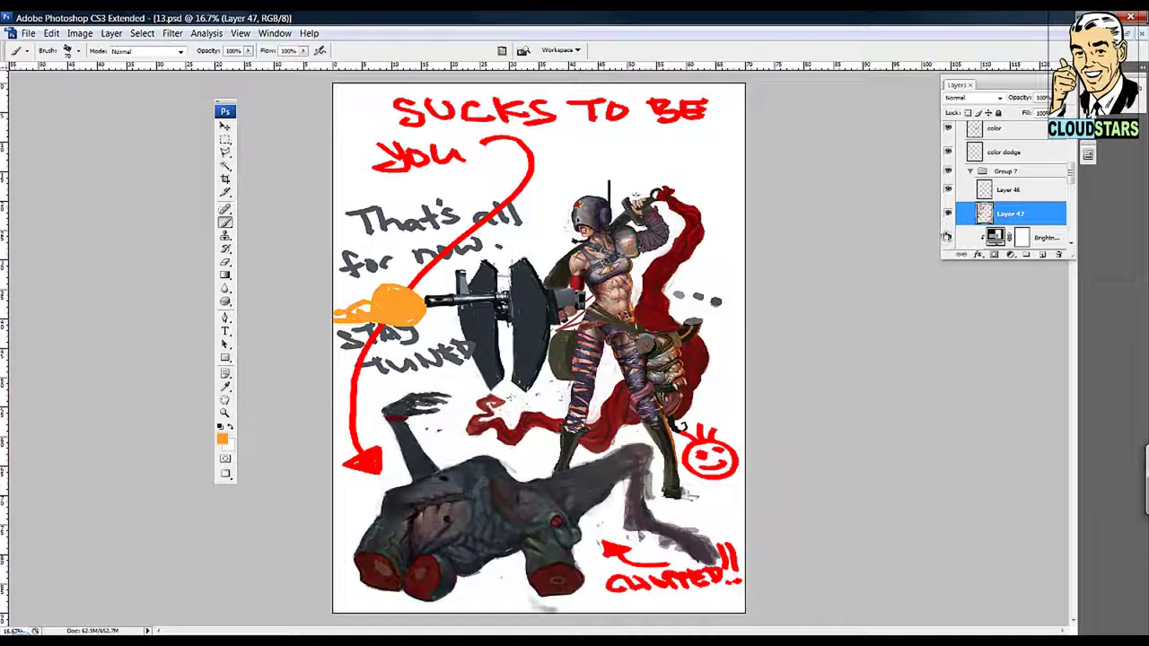
{"action": "left_click", "coordinate": [947, 213]}
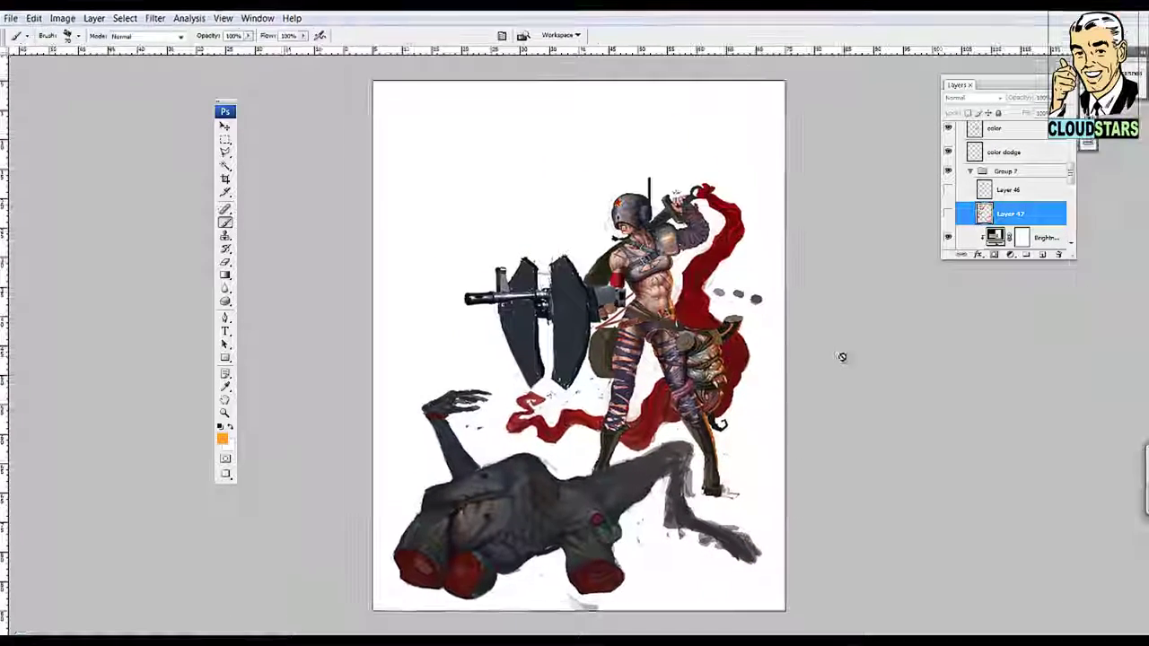
{"action": "key", "text": "z"}
{"action": "left_click", "coordinate": [783, 384]}
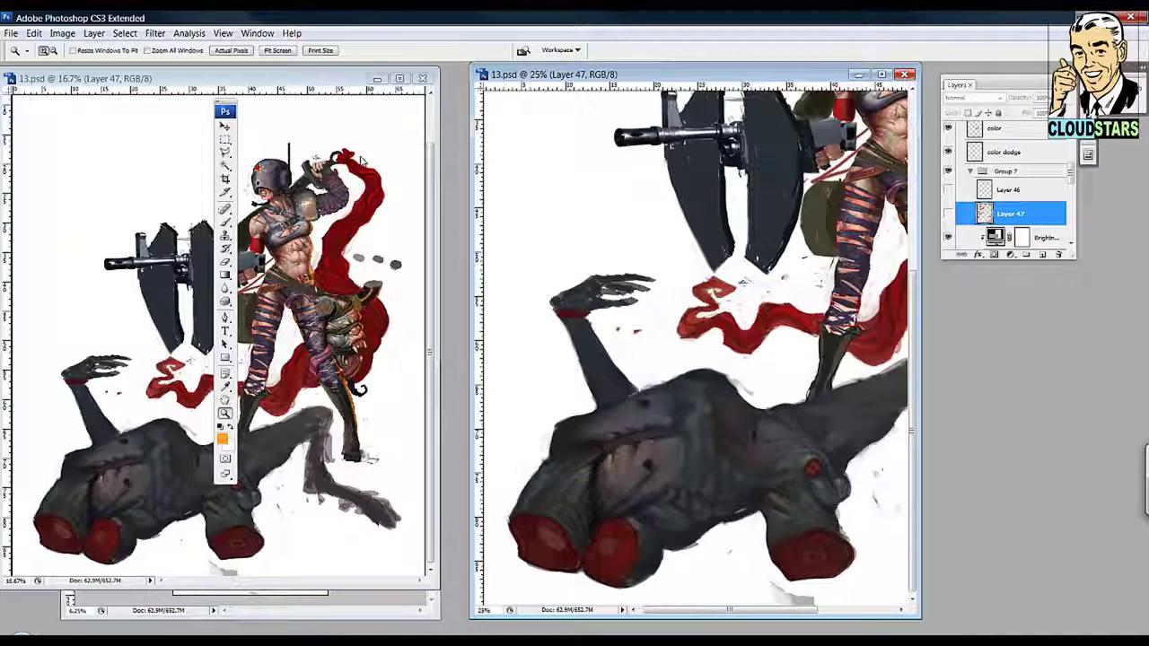
Step: Select the creature's Brightness/Contrast 3 adjustment layer and move the toolbox into the gap between the two document windows
{"action": "left_click", "coordinate": [1041, 237]}
{"action": "left_click", "coordinate": [1050, 113]}
{"action": "left_click_drag", "start_coordinate": [1052, 128], "coordinate": [1030, 128]}
{"action": "left_click_drag", "start_coordinate": [224, 109], "coordinate": [447, 107]}
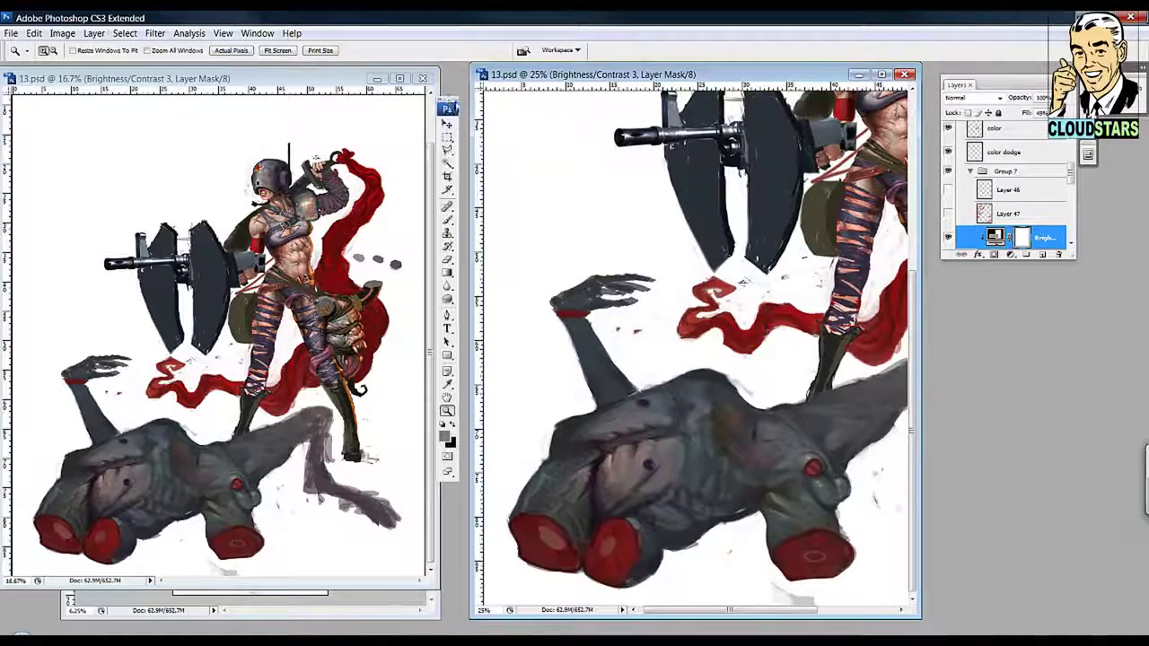
{"action": "key", "text": "ctrl+minus"}
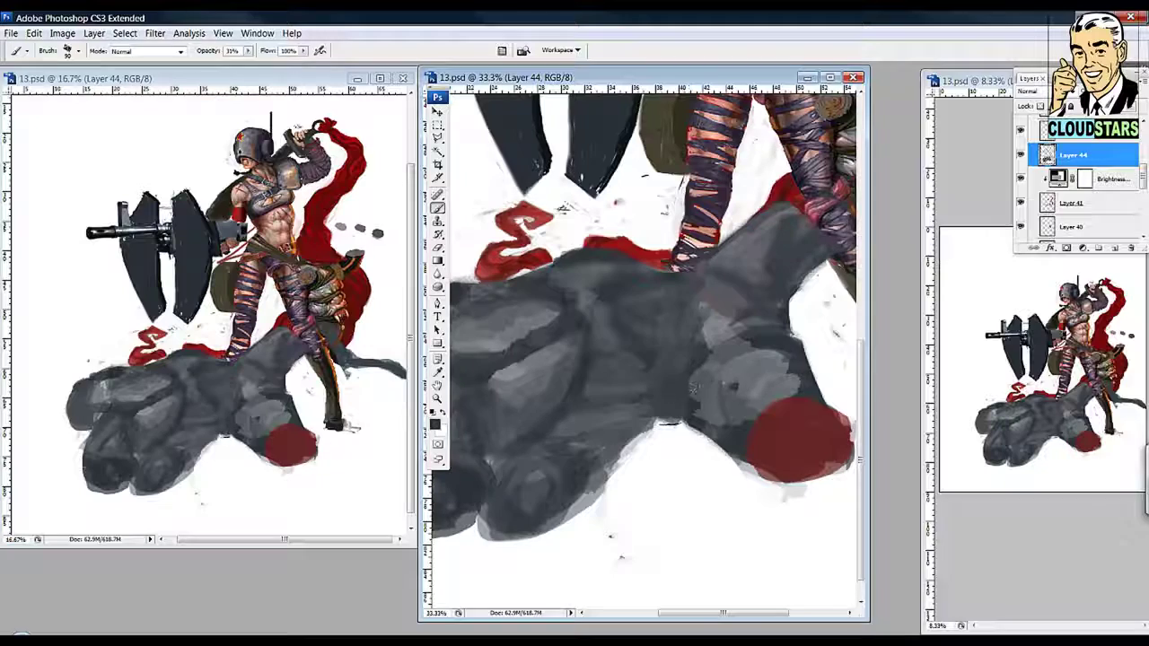
Step: Paint red cut faces on the creature's severed limbs and shade the surrounding grey body on Layer 44
{"action": "left_click", "coordinate": [743, 429], "text": "alt"}
{"action": "left_click_drag", "start_coordinate": [743, 429], "coordinate": [850, 398]}
{"action": "left_click_drag", "start_coordinate": [502, 462], "coordinate": [578, 489]}
{"action": "left_click", "coordinate": [688, 427], "text": "alt"}
{"action": "left_click_drag", "start_coordinate": [688, 426], "coordinate": [594, 448]}
Step: Tint the creature's body with blue, red and green on the "colour" layer, using the Color blend mode and low brush opacity
{"action": "key", "text": "alt+bracketright"}
{"action": "left_click_drag", "start_coordinate": [499, 388], "coordinate": [606, 398]}
{"action": "key", "text": "ctrl+minus"}
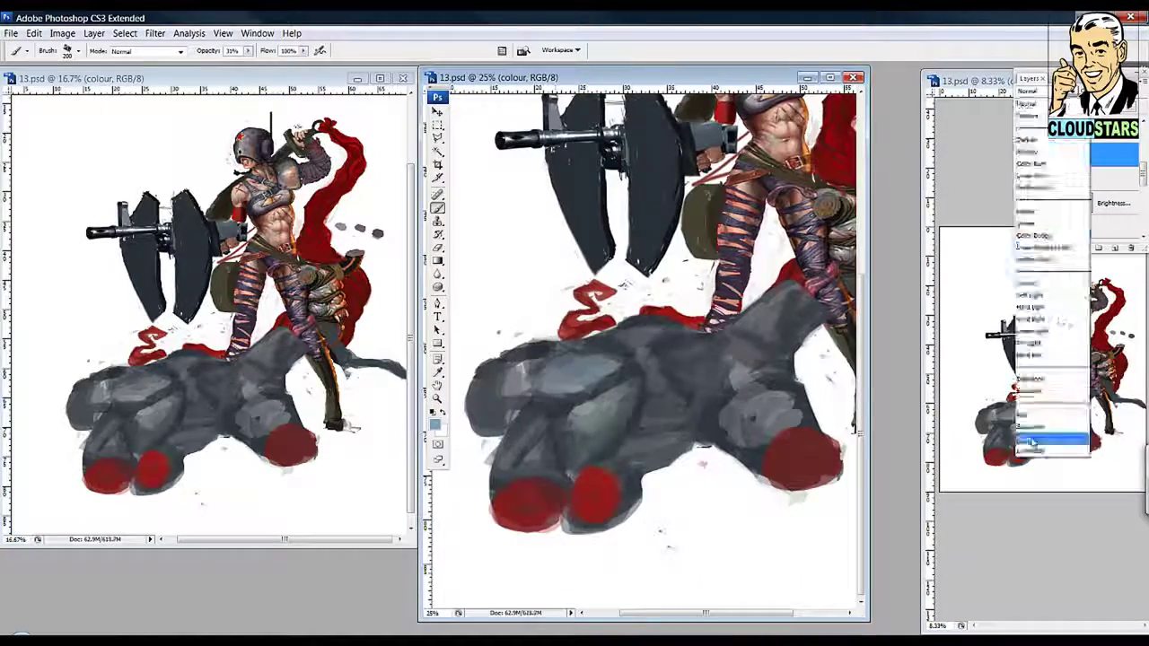
{"action": "left_click", "coordinate": [434, 422]}
{"action": "key", "text": "Return"}
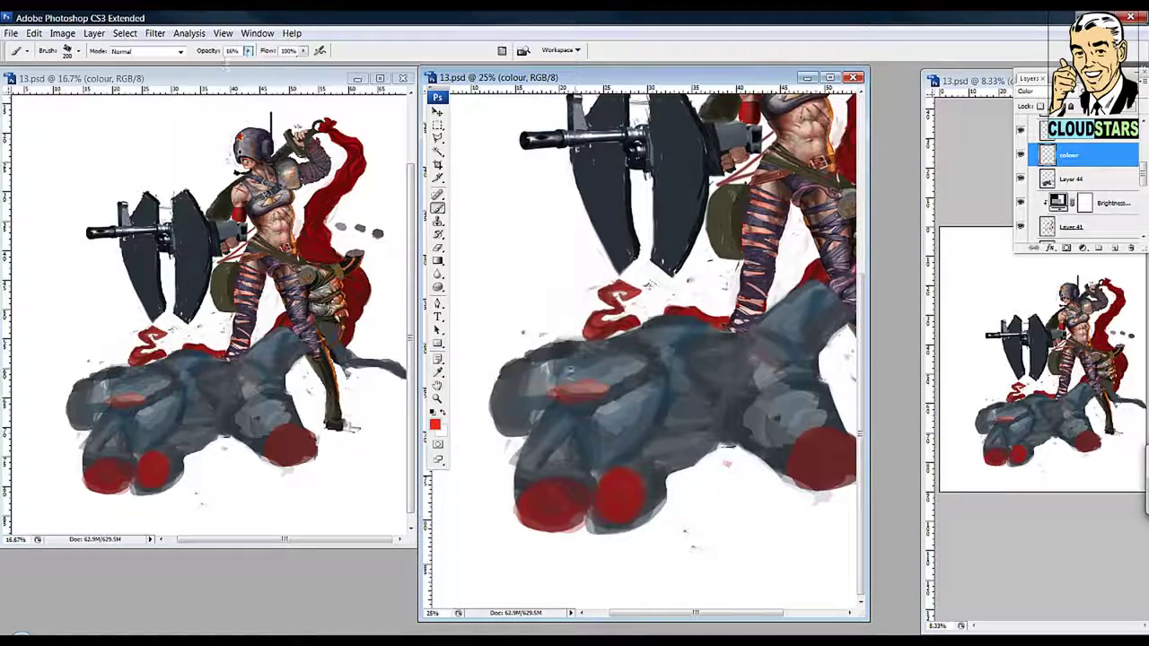
{"action": "left_click_drag", "start_coordinate": [691, 368], "coordinate": [592, 404]}
{"action": "left_click", "coordinate": [434, 422]}
{"action": "left_click", "coordinate": [648, 369]}
{"action": "key", "text": "Return"}
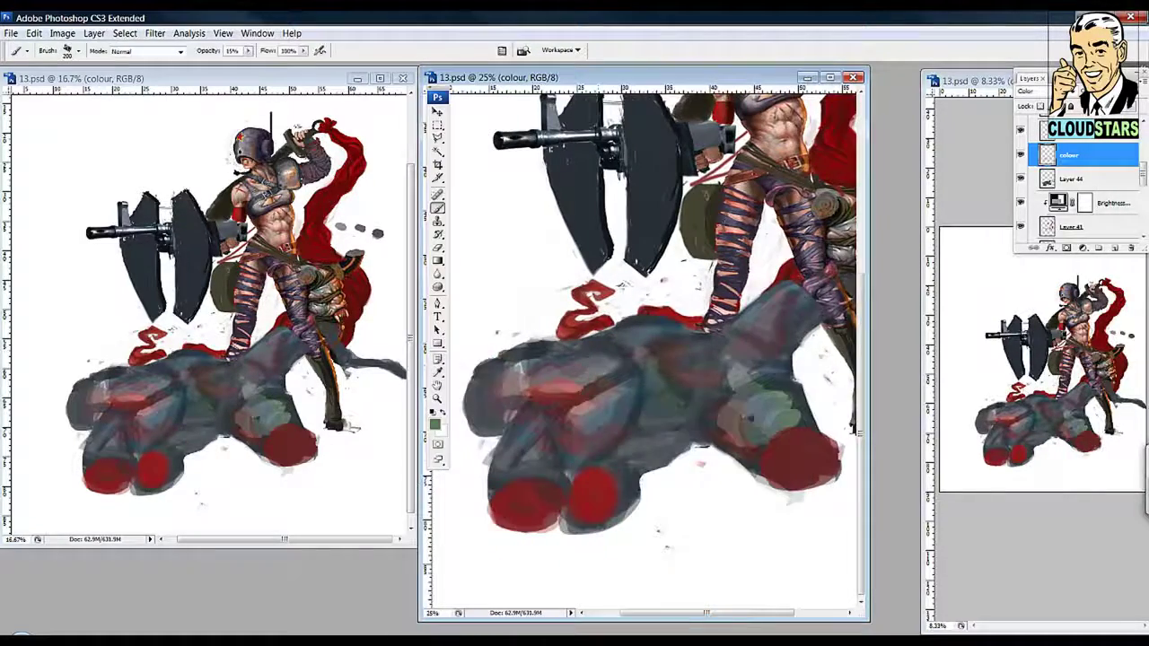
Step: Reshape the creature's separate severed leg on Layer 44, trimming its outline and red end and repainting its inner edge
{"action": "key", "text": "alt+bracketleft"}
{"action": "left_click_drag", "start_coordinate": [648, 369], "coordinate": [729, 334]}
{"action": "key", "text": "e"}
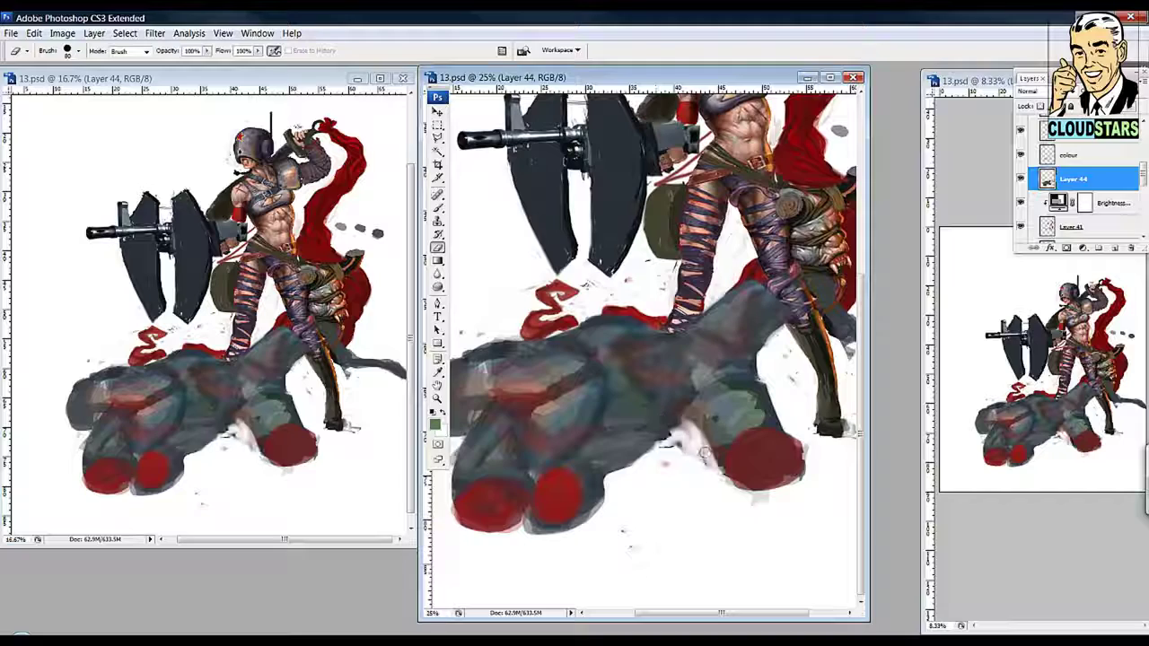
{"action": "key", "text": "b"}
{"action": "left_click_drag", "start_coordinate": [707, 429], "coordinate": [680, 427]}
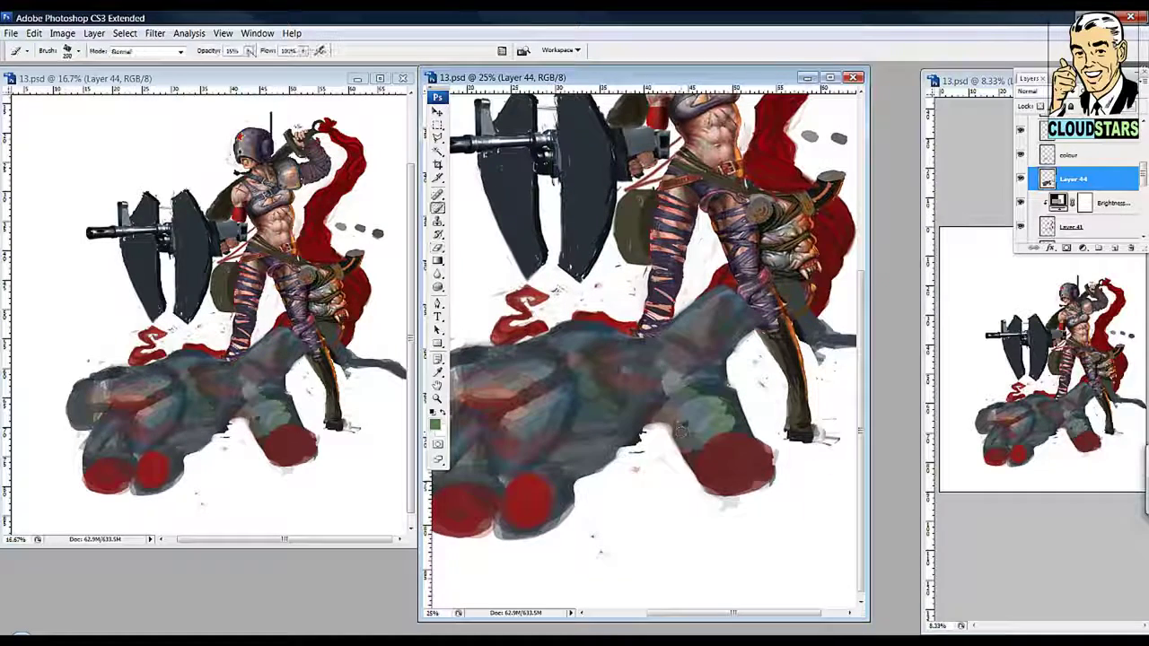
{"action": "key", "text": "e"}
{"action": "left_click_drag", "start_coordinate": [773, 449], "coordinate": [759, 486]}
{"action": "left_click_drag", "start_coordinate": [738, 433], "coordinate": [702, 408]}
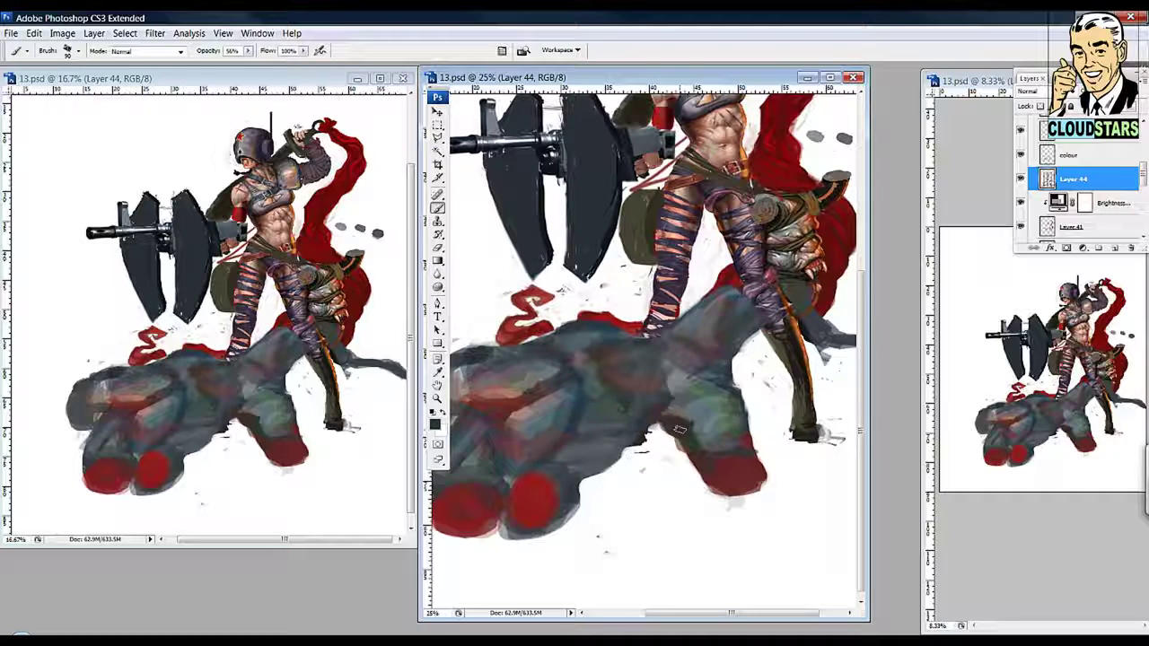
{"action": "key", "text": "e"}
{"action": "mouse_move", "coordinate": [741, 381]}
{"action": "left_mouse_down"}
{"action": "mouse_move", "coordinate": [749, 433]}
{"action": "mouse_move", "coordinate": [797, 474]}
{"action": "left_mouse_up"}
Step: Refine the creature's torso and raised thigh on Layer 44 with darker grey shading and cleaned edges around the warrior's boot
{"action": "key", "text": "b"}
{"action": "left_click_drag", "start_coordinate": [584, 431], "coordinate": [547, 381]}
{"action": "scroll", "coordinate": [556, 386], "scroll_direction": "down", "scroll_amount": 2}
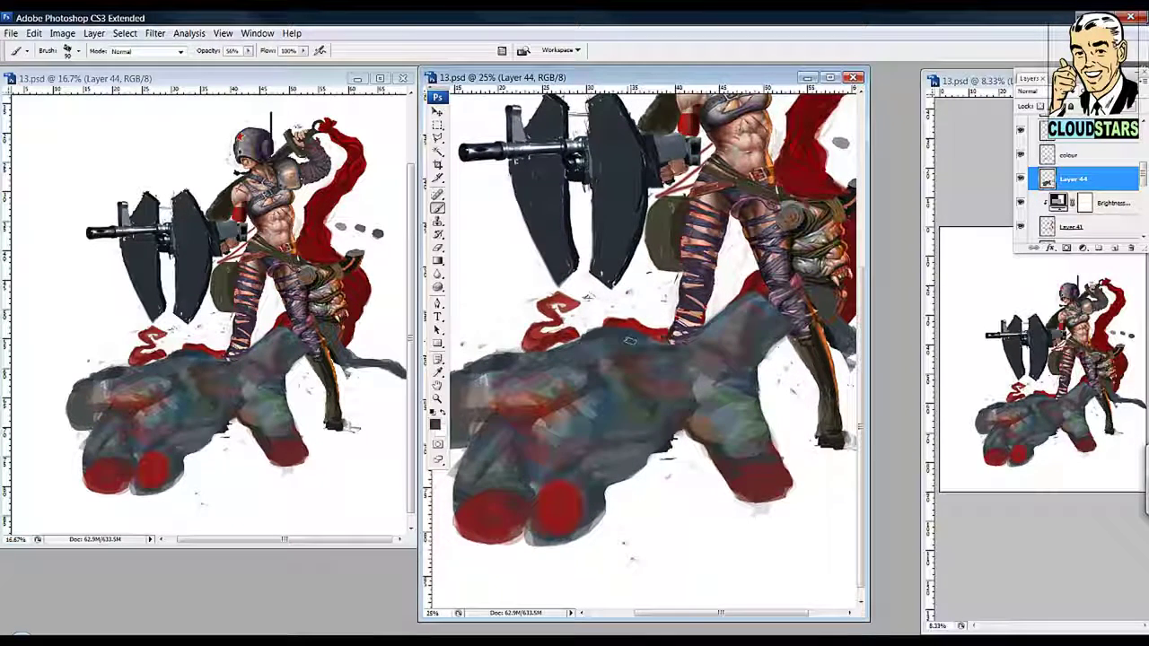
{"action": "left_click_drag", "start_coordinate": [664, 472], "coordinate": [635, 486]}
{"action": "key", "text": "b"}
{"action": "key", "text": "e"}
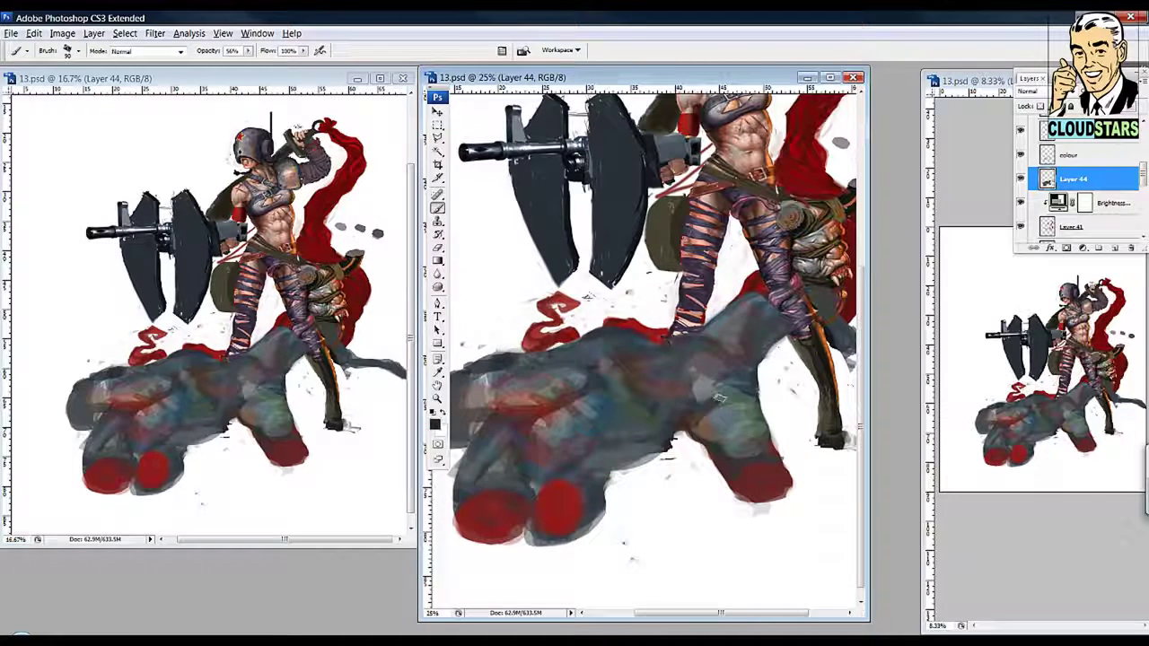
{"action": "mouse_move", "coordinate": [665, 363]}
{"action": "left_mouse_down"}
{"action": "mouse_move", "coordinate": [677, 382]}
{"action": "mouse_move", "coordinate": [632, 359]}
{"action": "mouse_move", "coordinate": [700, 368]}
{"action": "left_mouse_up"}
{"action": "left_click_drag", "start_coordinate": [784, 332], "coordinate": [761, 334]}
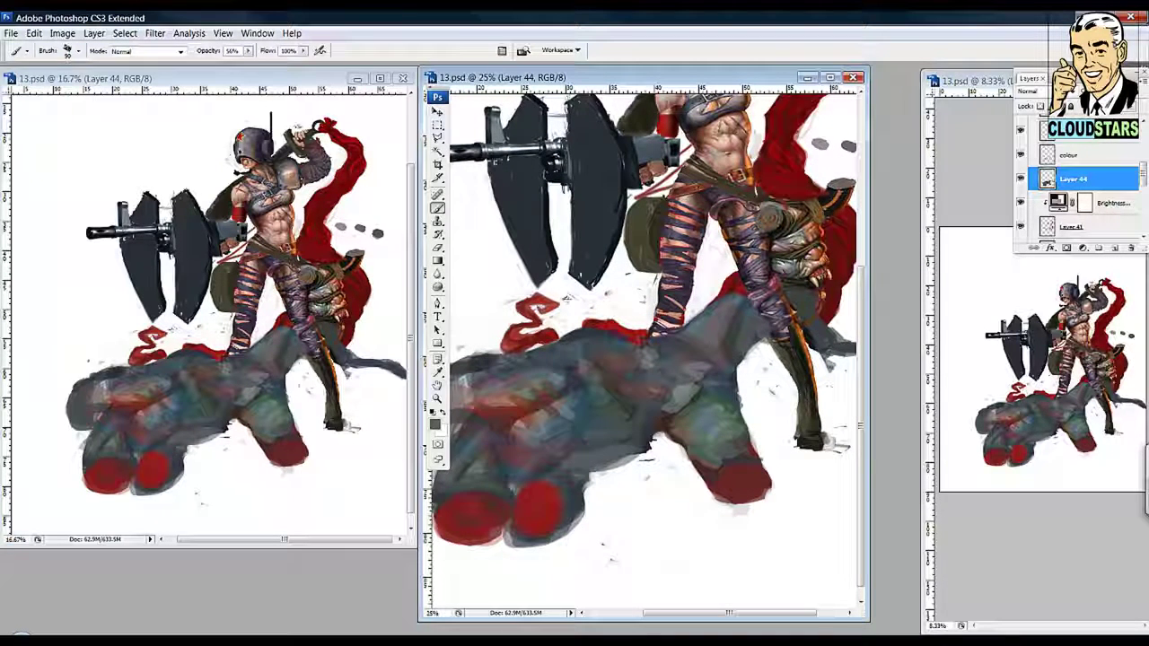
{"action": "key", "text": "e"}
{"action": "left_click_drag", "start_coordinate": [794, 287], "coordinate": [807, 323]}
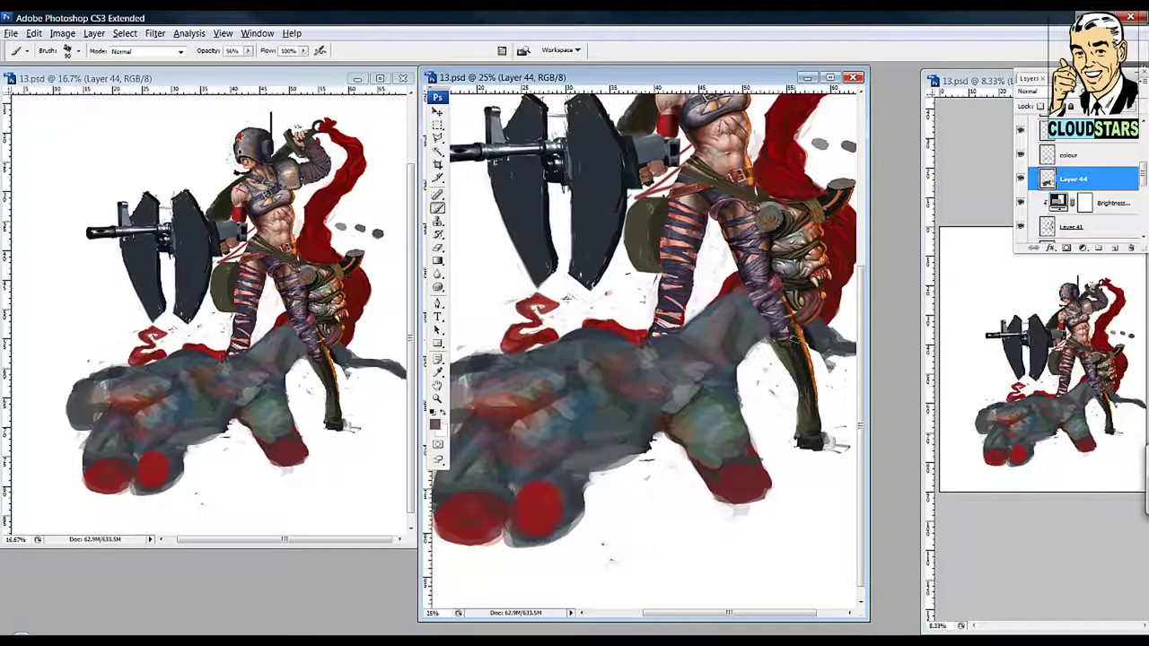
Step: Erase the excess paint around the lower edge of the creature's outermost severed leg at 66.7% zoom
{"action": "key", "text": "z"}
{"action": "key", "text": "ctrl+plus"}
{"action": "key", "text": "ctrl+plus"}
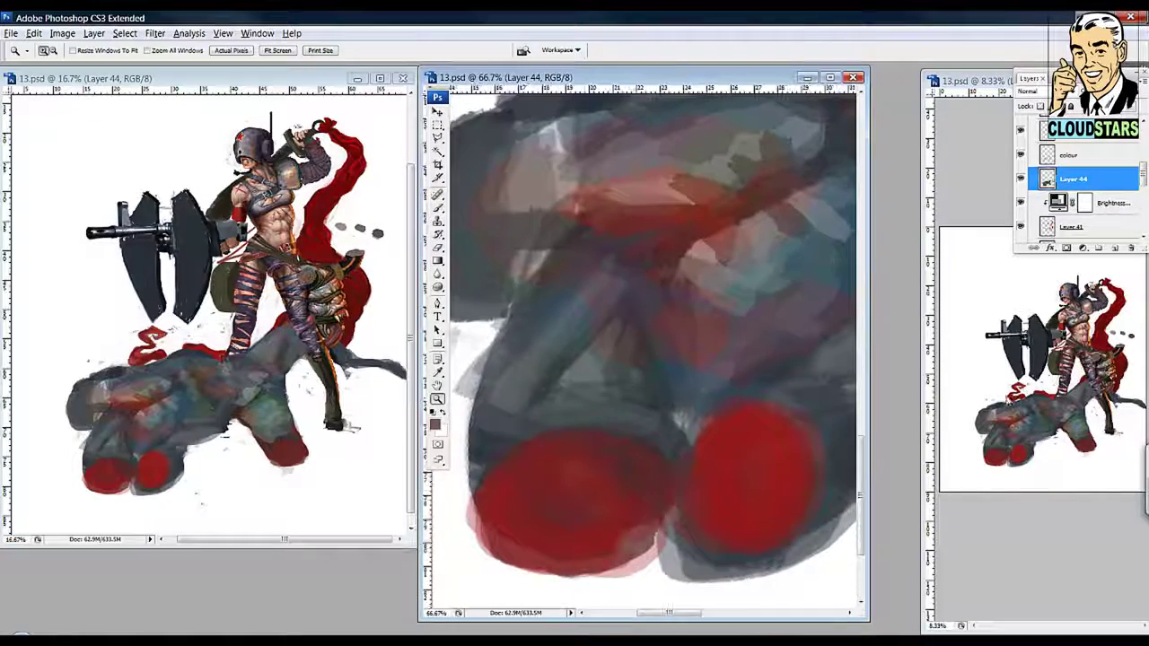
{"action": "key", "text": "b"}
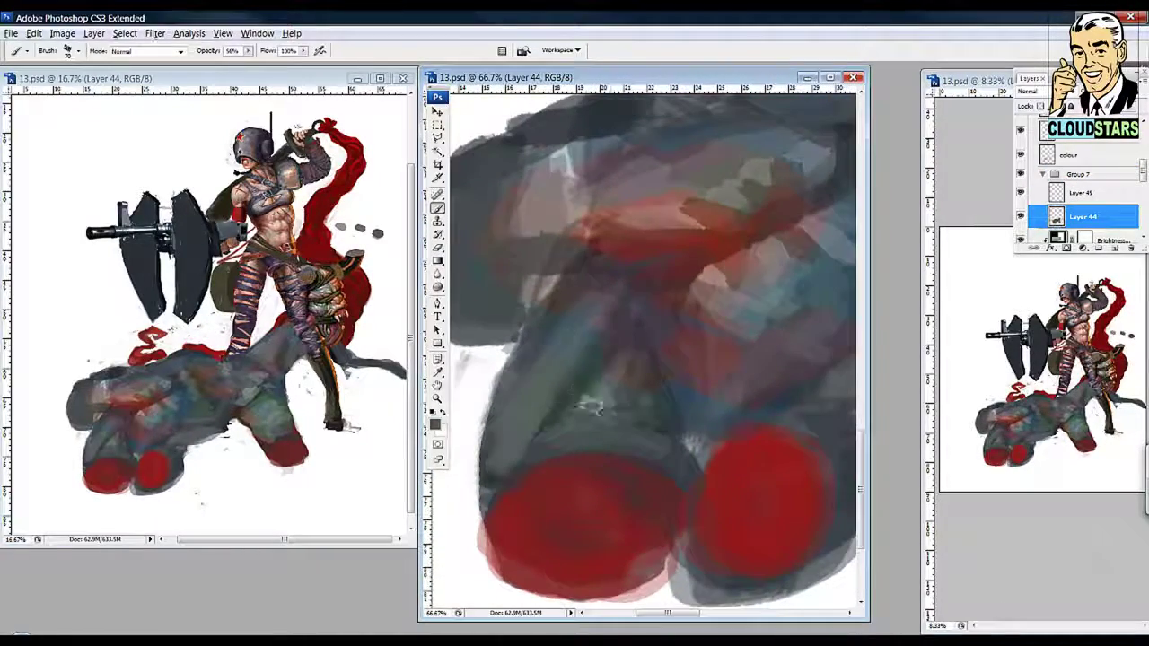
{"action": "scroll", "coordinate": [628, 404], "scroll_direction": "down", "scroll_amount": 2}
{"action": "key", "text": "e"}
{"action": "mouse_move", "coordinate": [493, 489]}
{"action": "left_mouse_down"}
{"action": "mouse_move", "coordinate": [650, 512]}
{"action": "mouse_move", "coordinate": [620, 568]}
{"action": "left_mouse_up"}
Step: Repaint the outermost leg's cut face in dark red with a pale pink bone patch, and shade the flesh above it
{"action": "left_click", "coordinate": [435, 423]}
{"action": "key", "text": "Return"}
{"action": "left_click_drag", "start_coordinate": [538, 404], "coordinate": [539, 467]}
{"action": "mouse_move", "coordinate": [426, 544]}
{"action": "left_mouse_down"}
{"action": "mouse_move", "coordinate": [525, 482]}
{"action": "mouse_move", "coordinate": [681, 475]}
{"action": "left_mouse_up"}
{"action": "left_click_drag", "start_coordinate": [628, 404], "coordinate": [595, 371]}
{"action": "left_click_drag", "start_coordinate": [503, 493], "coordinate": [628, 506]}
{"action": "left_click_drag", "start_coordinate": [556, 489], "coordinate": [505, 419]}
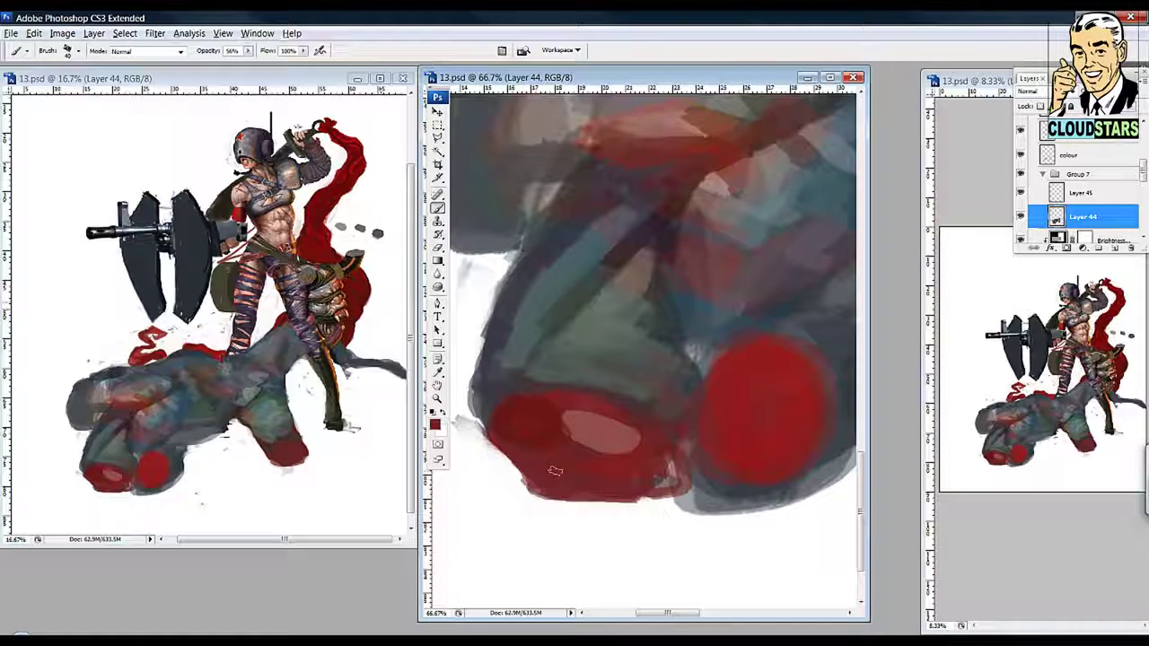
{"action": "left_click_drag", "start_coordinate": [628, 453], "coordinate": [682, 489]}
Step: Darken the crease between the two adjacent severed legs and add dark shadow strokes above the round stump
{"action": "left_click_drag", "start_coordinate": [682, 269], "coordinate": [664, 408]}
{"action": "left_click_drag", "start_coordinate": [655, 296], "coordinate": [561, 332]}
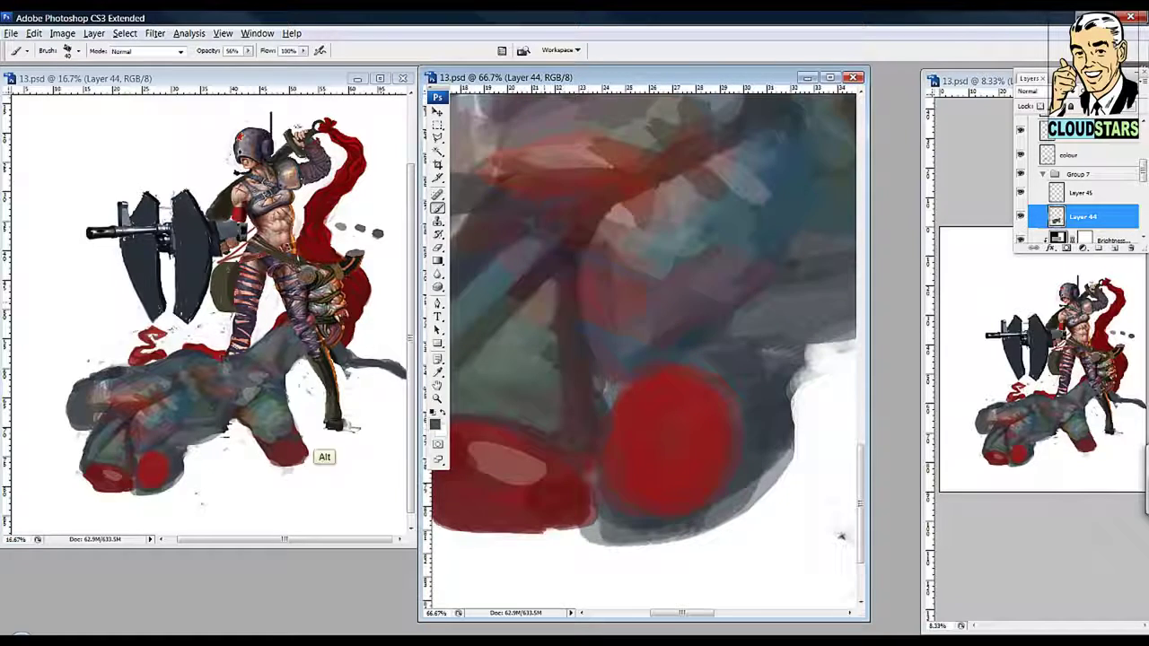
{"action": "left_click_drag", "start_coordinate": [581, 393], "coordinate": [648, 380]}
{"action": "left_click_drag", "start_coordinate": [613, 280], "coordinate": [478, 474]}
{"action": "key", "text": "alt+bracketright"}
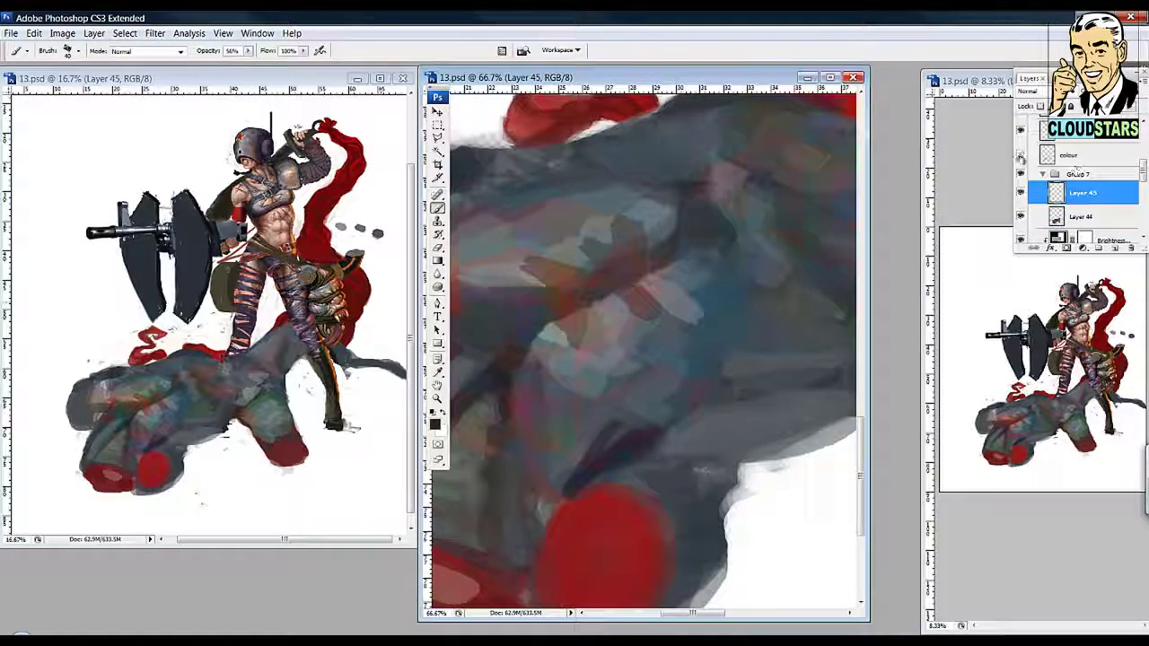
{"action": "mouse_move", "coordinate": [503, 399]}
{"action": "left_mouse_down"}
{"action": "mouse_move", "coordinate": [583, 377]}
{"action": "mouse_move", "coordinate": [654, 328]}
{"action": "mouse_move", "coordinate": [647, 341]}
{"action": "mouse_move", "coordinate": [558, 356]}
{"action": "left_mouse_up"}
Step: Merge the creature's colour and paint layers into Layer 45, deepen the crease between the legs and add pale bone to the round stump
{"action": "key", "text": "e"}
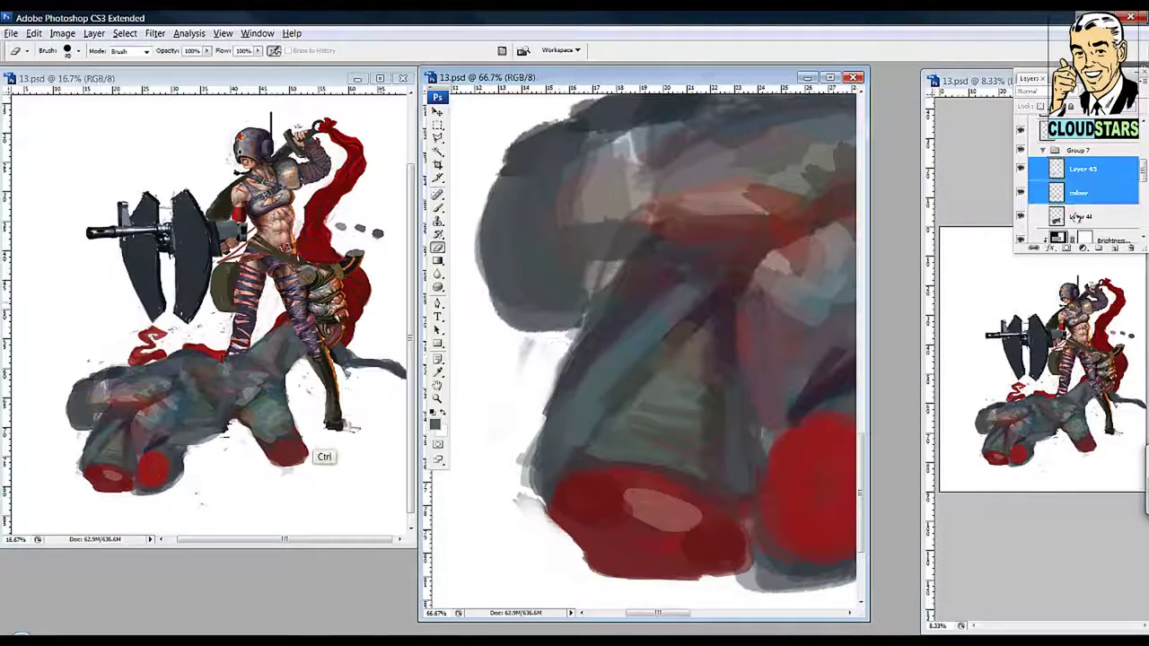
{"action": "left_click_drag", "start_coordinate": [700, 308], "coordinate": [674, 353]}
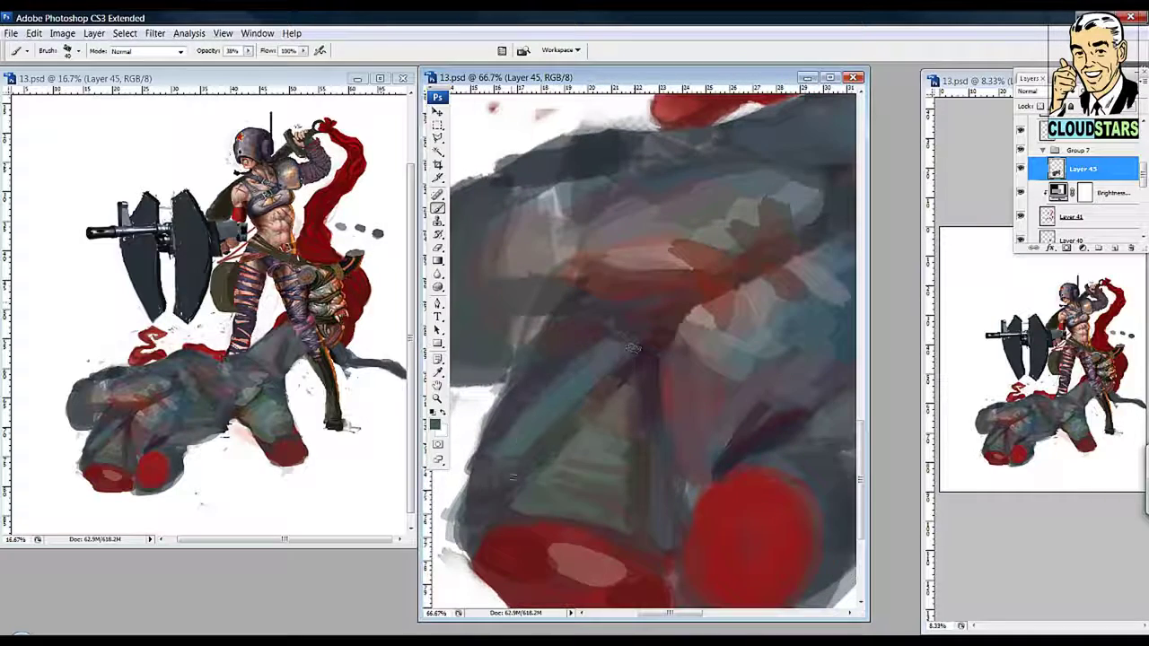
{"action": "left_click_drag", "start_coordinate": [633, 348], "coordinate": [639, 405]}
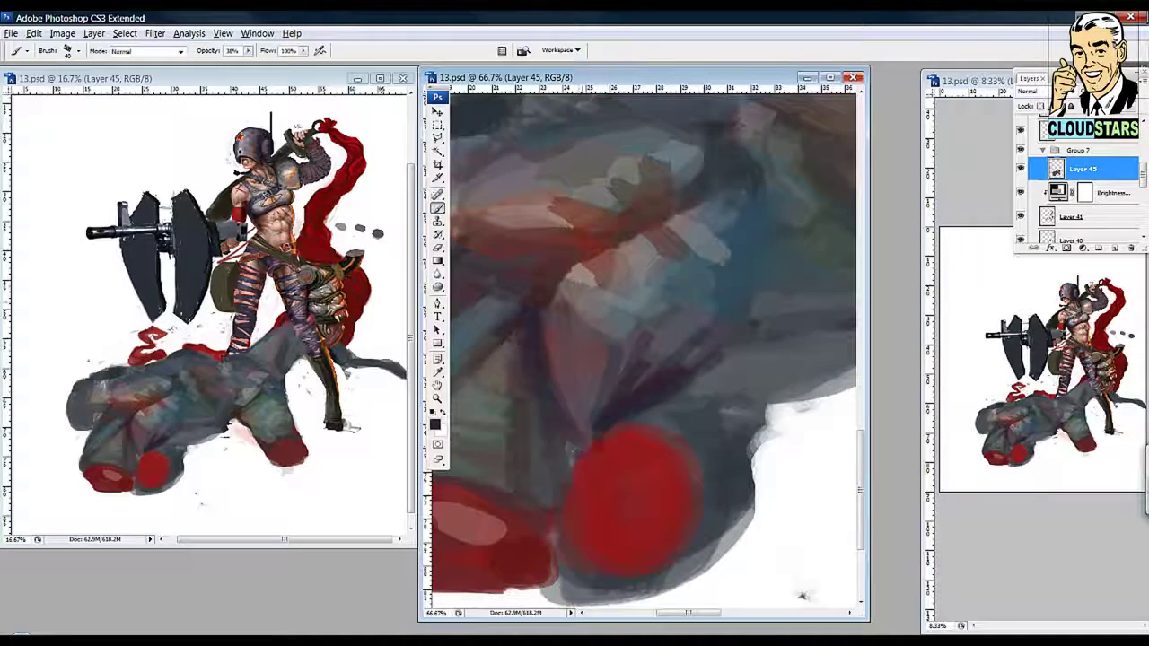
{"action": "left_click_drag", "start_coordinate": [561, 524], "coordinate": [530, 439]}
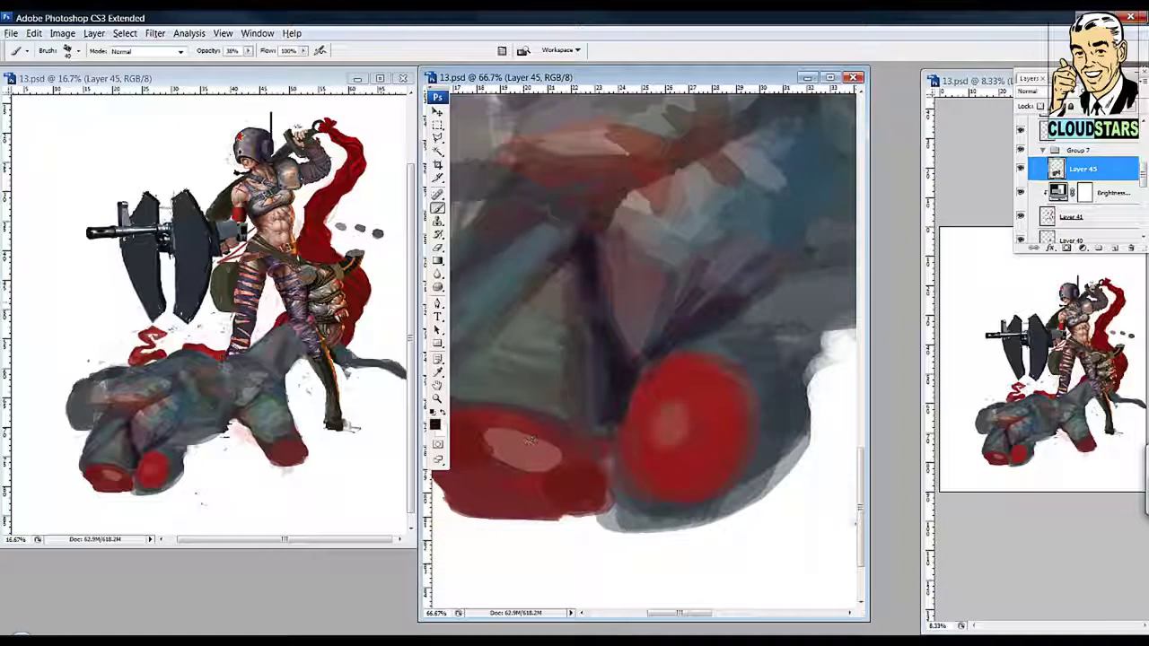
{"action": "mouse_move", "coordinate": [656, 489]}
{"action": "left_mouse_down"}
{"action": "mouse_move", "coordinate": [667, 371]}
{"action": "mouse_move", "coordinate": [616, 470]}
{"action": "mouse_move", "coordinate": [534, 440]}
{"action": "left_mouse_up"}
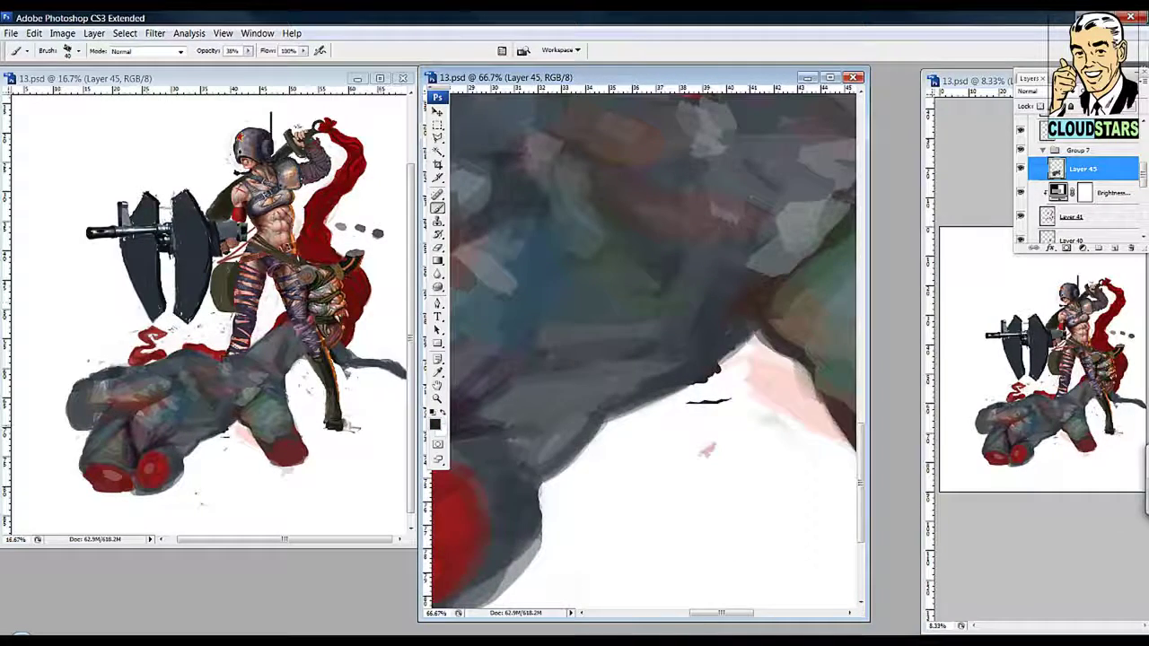
Step: Clean the belly's lower edge and paint a pinkish flesh fold with dark brown wound strokes at 50% brush opacity
{"action": "left_click_drag", "start_coordinate": [658, 380], "coordinate": [817, 485]}
{"action": "key", "text": "5"}
{"action": "mouse_move", "coordinate": [527, 391]}
{"action": "left_mouse_down"}
{"action": "mouse_move", "coordinate": [552, 368]}
{"action": "mouse_move", "coordinate": [564, 296]}
{"action": "mouse_move", "coordinate": [521, 264]}
{"action": "mouse_move", "coordinate": [579, 377]}
{"action": "mouse_move", "coordinate": [632, 292]}
{"action": "mouse_move", "coordinate": [656, 321]}
{"action": "mouse_move", "coordinate": [673, 270]}
{"action": "mouse_move", "coordinate": [588, 337]}
{"action": "left_mouse_up"}
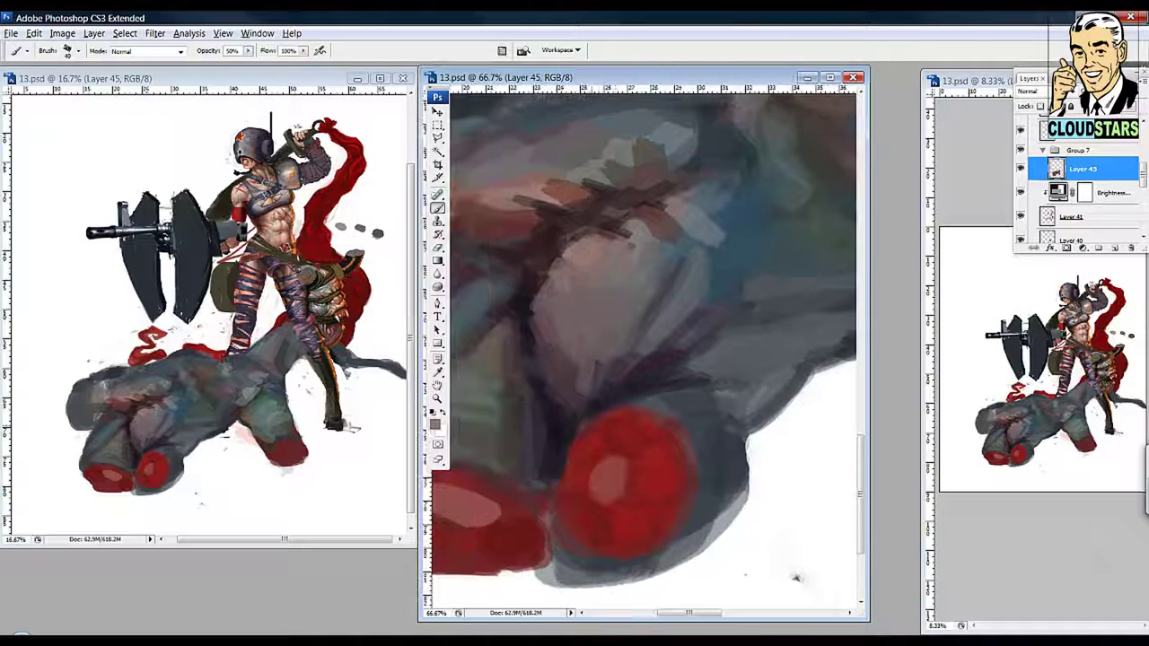
{"action": "left_click_drag", "start_coordinate": [795, 578], "coordinate": [526, 389]}
{"action": "mouse_move", "coordinate": [664, 206]}
{"action": "left_mouse_down"}
{"action": "mouse_move", "coordinate": [738, 236]}
{"action": "mouse_move", "coordinate": [807, 539]}
{"action": "left_mouse_up"}
Step: Set the overview windows to 25% and 8.33% zoom and move the smaller one beneath the larger
{"action": "key", "text": "z"}
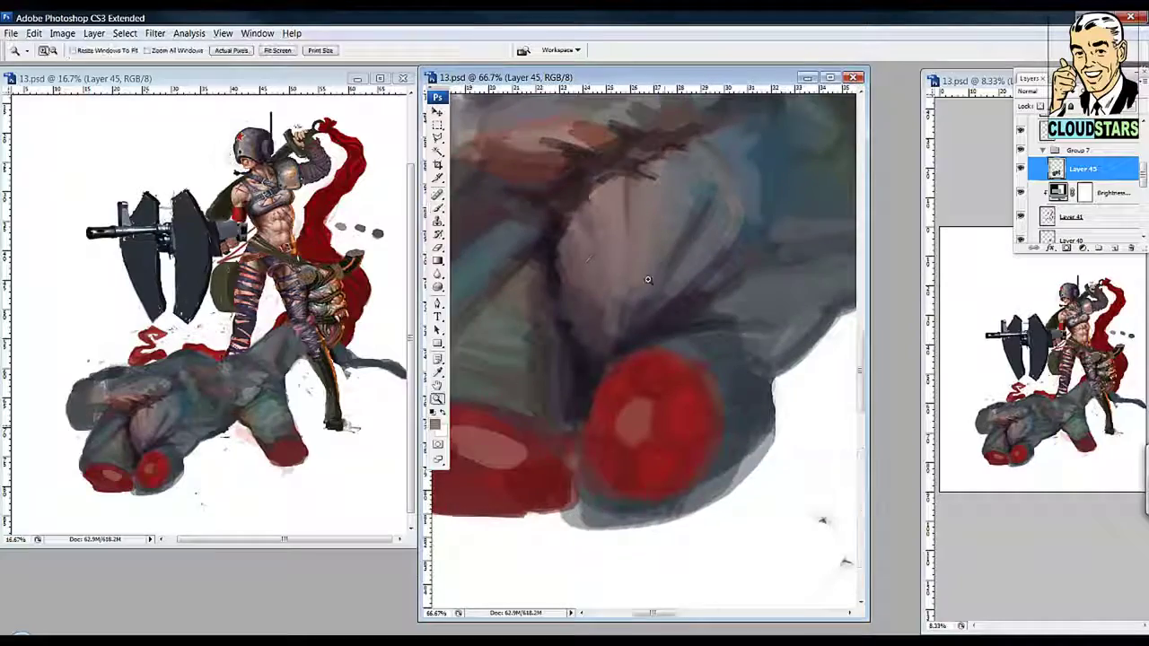
{"action": "left_click", "coordinate": [526, 390]}
{"action": "key", "text": "ctrl+minus"}
{"action": "key", "text": "ctrl+minus"}
{"action": "key", "text": "ctrl+minus"}
{"action": "key", "text": "ctrl+minus"}
{"action": "key", "text": "ctrl+minus"}
{"action": "key", "text": "ctrl+minus"}
{"action": "key", "text": "ctrl+minus"}
{"action": "key", "text": "ctrl+minus"}
{"action": "key", "text": "ctrl+minus"}
{"action": "key", "text": "ctrl+minus"}
{"action": "mouse_move", "coordinate": [1086, 352]}
{"action": "left_mouse_down"}
{"action": "mouse_move", "coordinate": [214, 350]}
{"action": "mouse_move", "coordinate": [214, 460]}
{"action": "left_mouse_up"}
Step: Paint paler flesh-toned strokes along the dark edge of the creature's fleshy fold at 200% zoom
{"action": "left_click", "coordinate": [642, 334]}
{"action": "key", "text": "b"}
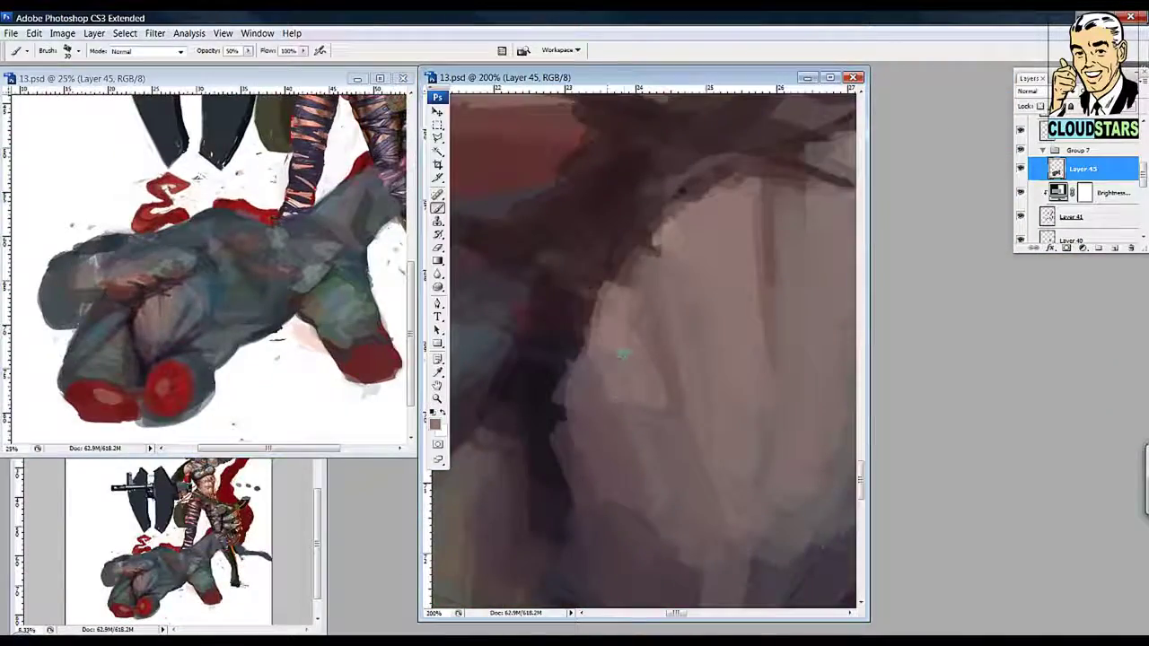
{"action": "mouse_move", "coordinate": [643, 334]}
{"action": "left_mouse_down"}
{"action": "mouse_move", "coordinate": [626, 296]}
{"action": "mouse_move", "coordinate": [619, 359]}
{"action": "mouse_move", "coordinate": [655, 408]}
{"action": "mouse_move", "coordinate": [610, 403]}
{"action": "mouse_move", "coordinate": [620, 302]}
{"action": "mouse_move", "coordinate": [638, 323]}
{"action": "mouse_move", "coordinate": [700, 269]}
{"action": "left_mouse_up"}
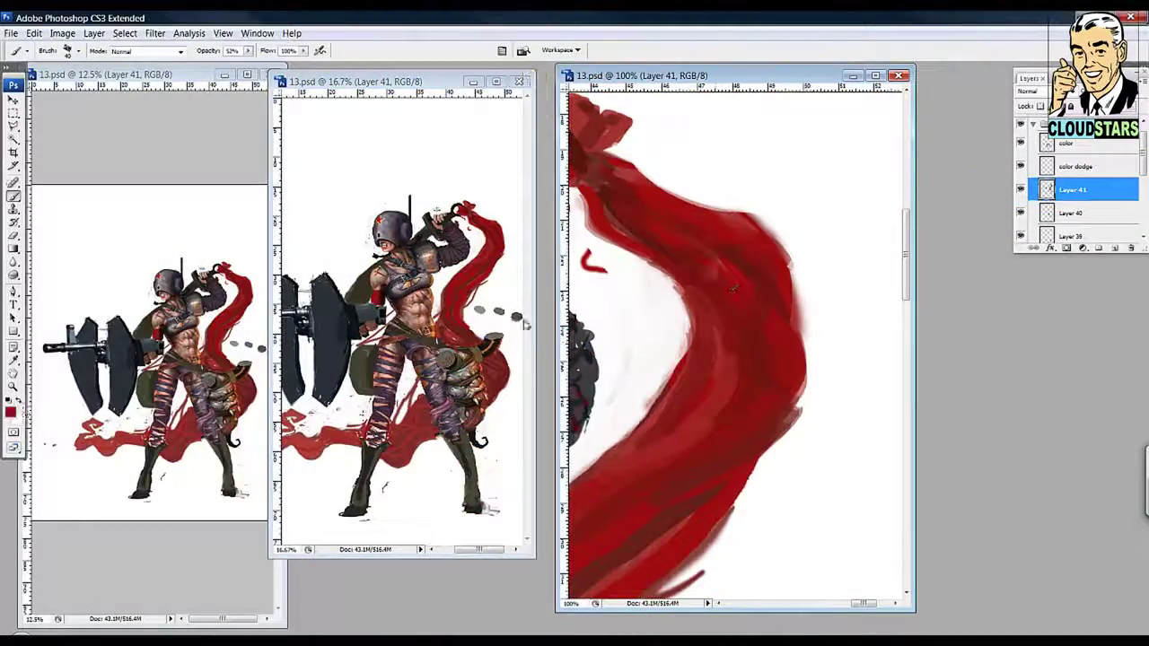
Step: Choose a brighter red and paint highlight strokes on the upper bend of the scarf on Layer 41
{"action": "left_click", "coordinate": [10, 412]}
{"action": "left_click", "coordinate": [672, 520]}
{"action": "left_click", "coordinate": [700, 423]}
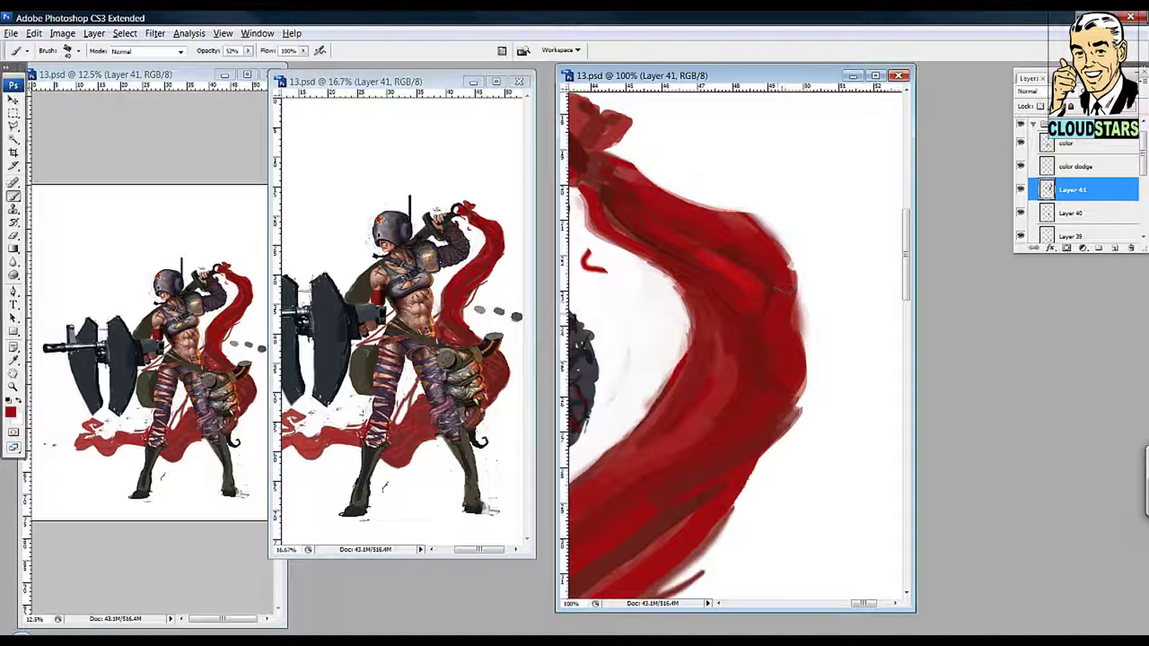
{"action": "key", "text": "ctrl+alt+z"}
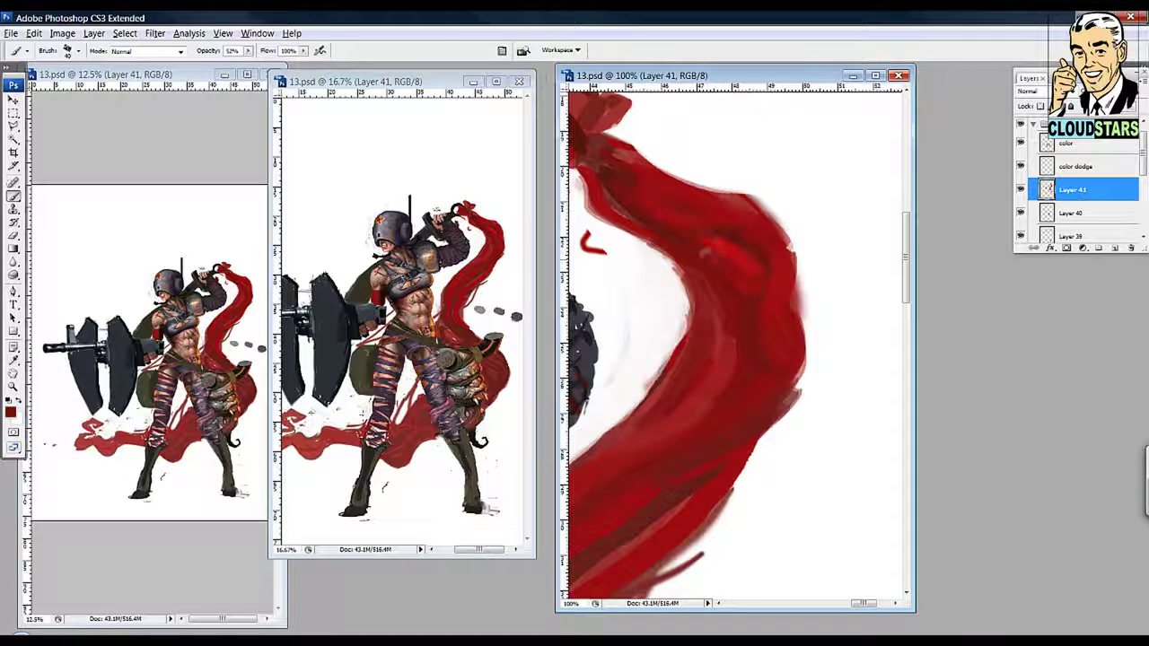
{"action": "left_click_drag", "start_coordinate": [684, 150], "coordinate": [782, 171]}
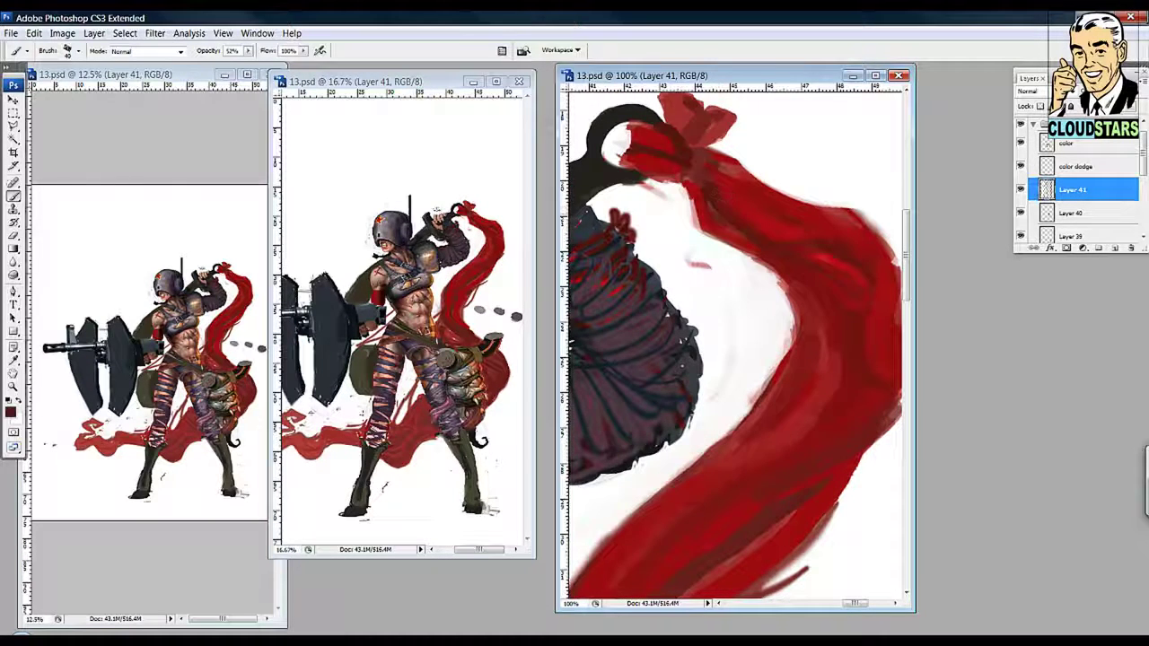
Step: Blend darker red folds down the length of the scarf and smooth its outer edge
{"action": "left_click_drag", "start_coordinate": [760, 242], "coordinate": [670, 193]}
{"action": "mouse_move", "coordinate": [825, 280]}
{"action": "left_mouse_down"}
{"action": "mouse_move", "coordinate": [862, 280]}
{"action": "mouse_move", "coordinate": [834, 197]}
{"action": "mouse_move", "coordinate": [809, 223]}
{"action": "mouse_move", "coordinate": [807, 193]}
{"action": "mouse_move", "coordinate": [889, 161]}
{"action": "mouse_move", "coordinate": [884, 143]}
{"action": "left_mouse_up"}
{"action": "scroll", "coordinate": [820, 166], "scroll_direction": "down", "scroll_amount": 1}
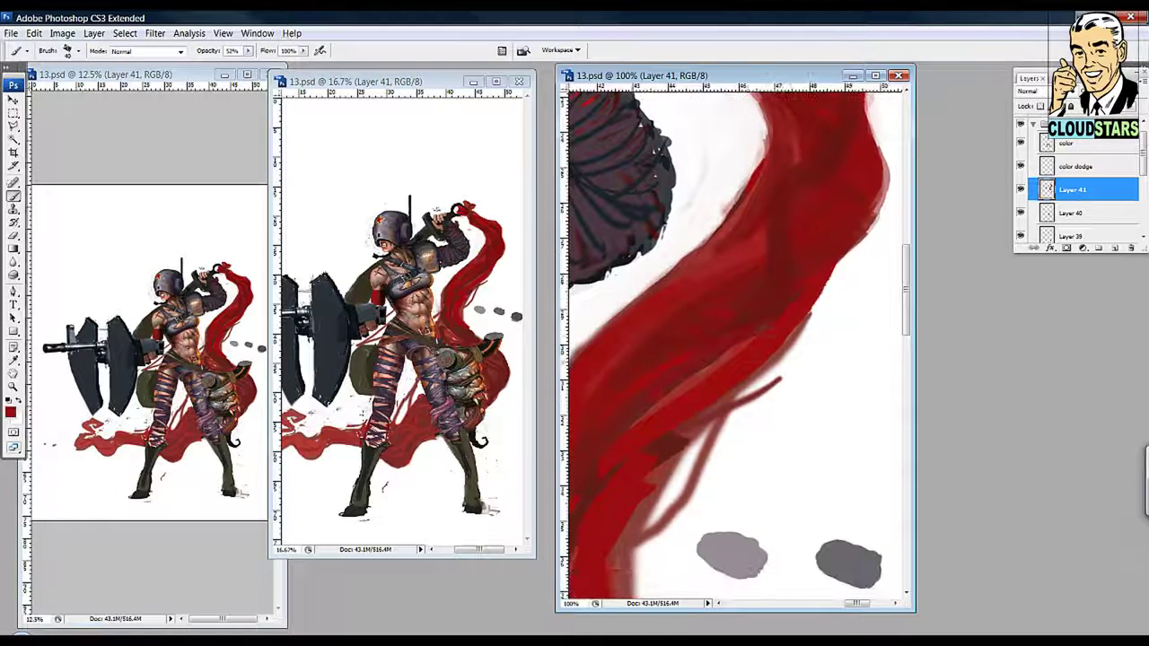
{"action": "scroll", "coordinate": [747, 312], "scroll_direction": "up", "scroll_amount": 5}
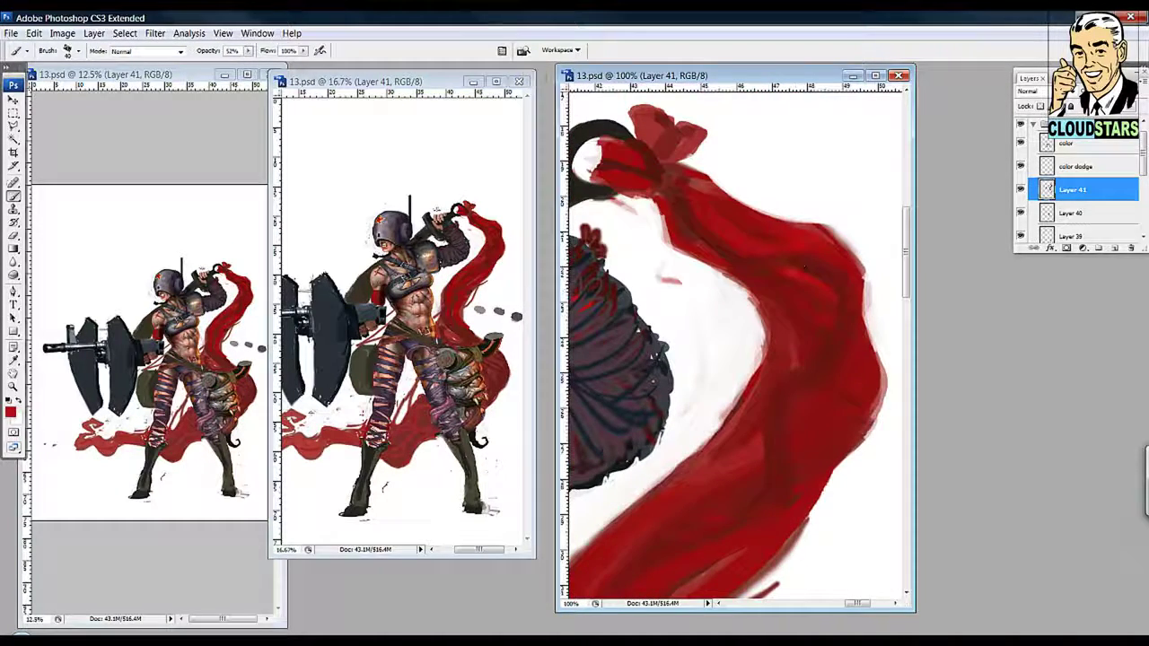
Step: Rebuild the scarf's curve above the belt with bright and dark red strokes and trim its outer edge with white
{"action": "scroll", "coordinate": [736, 341], "scroll_direction": "down", "scroll_amount": 2}
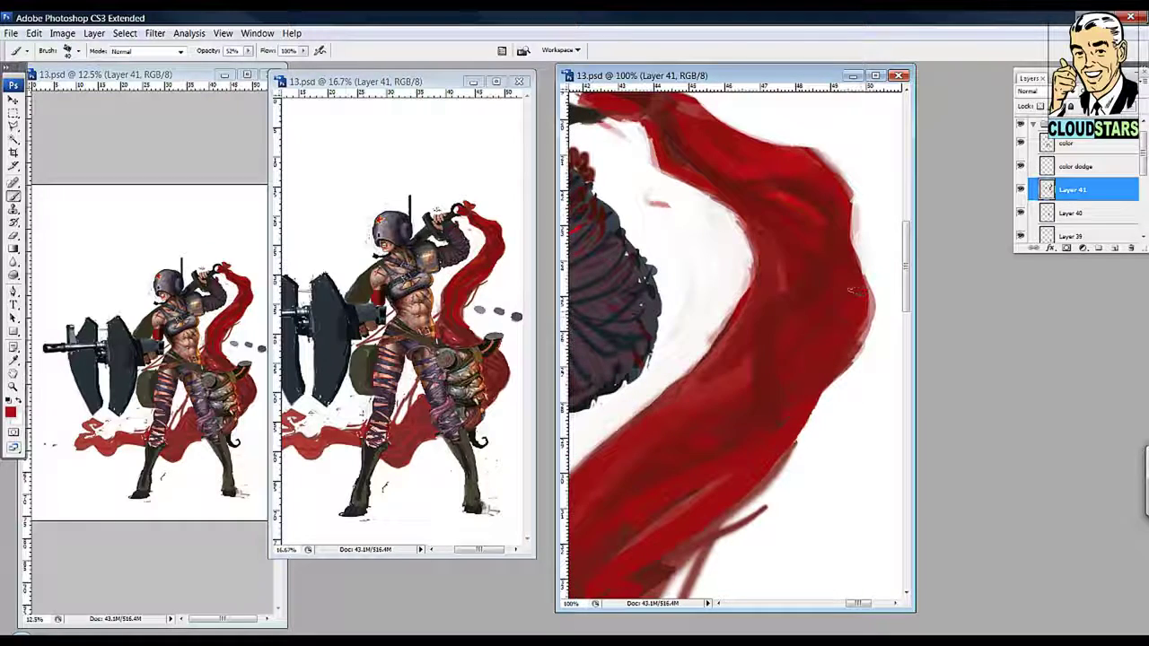
{"action": "left_click_drag", "start_coordinate": [891, 247], "coordinate": [918, 76]}
{"action": "left_click_drag", "start_coordinate": [678, 406], "coordinate": [746, 297]}
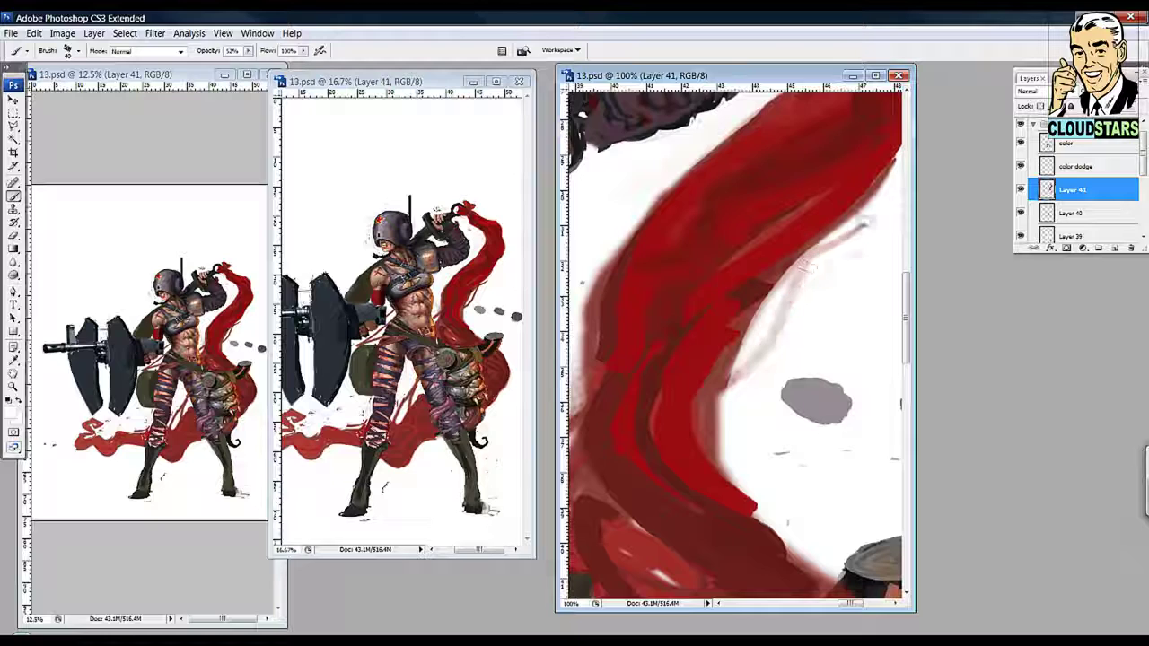
{"action": "left_click_drag", "start_coordinate": [832, 291], "coordinate": [838, 236]}
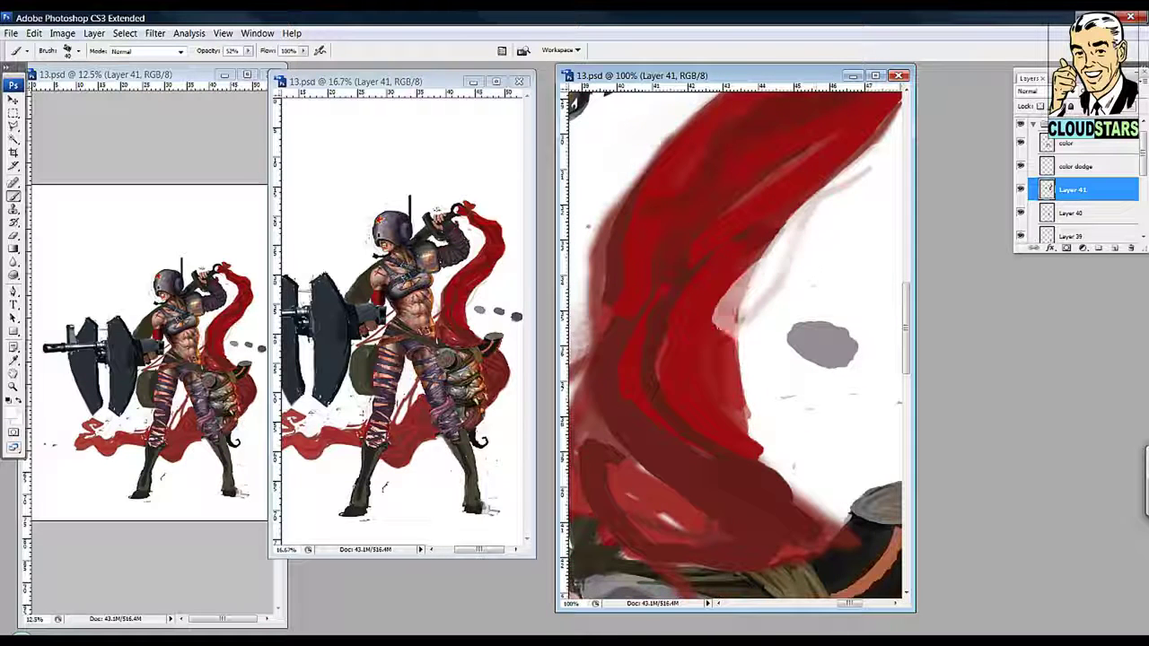
{"action": "left_click_drag", "start_coordinate": [745, 359], "coordinate": [737, 338]}
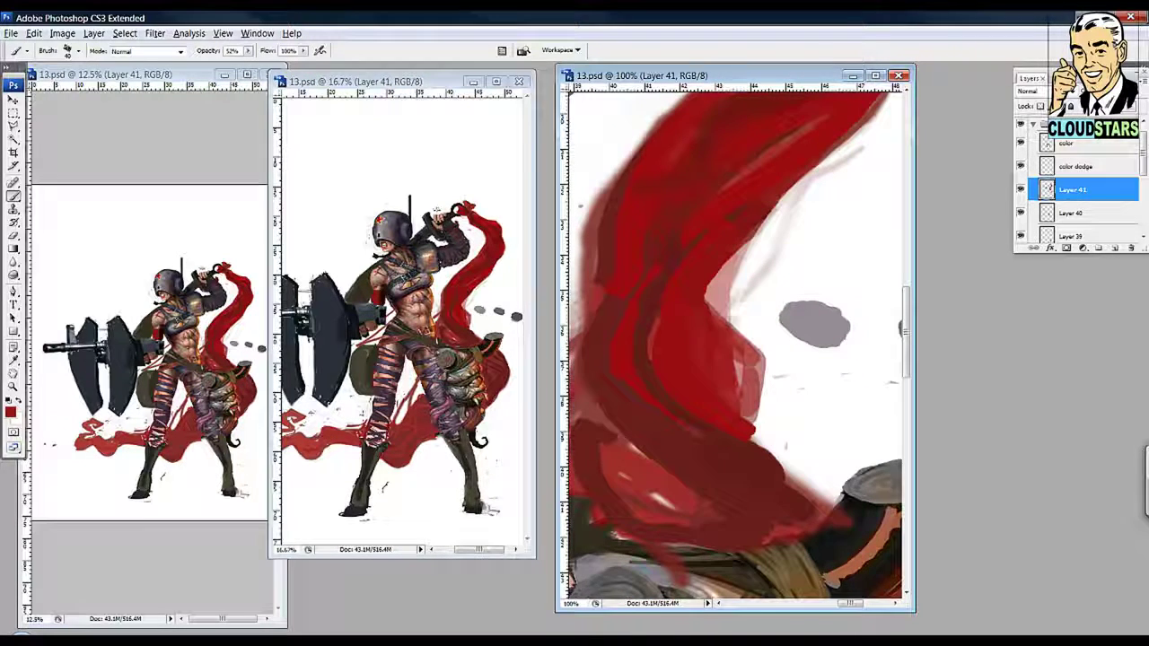
{"action": "left_click_drag", "start_coordinate": [720, 386], "coordinate": [782, 592]}
{"action": "mouse_move", "coordinate": [694, 308]}
{"action": "left_mouse_down"}
{"action": "mouse_move", "coordinate": [694, 236]}
{"action": "mouse_move", "coordinate": [703, 328]}
{"action": "left_mouse_up"}
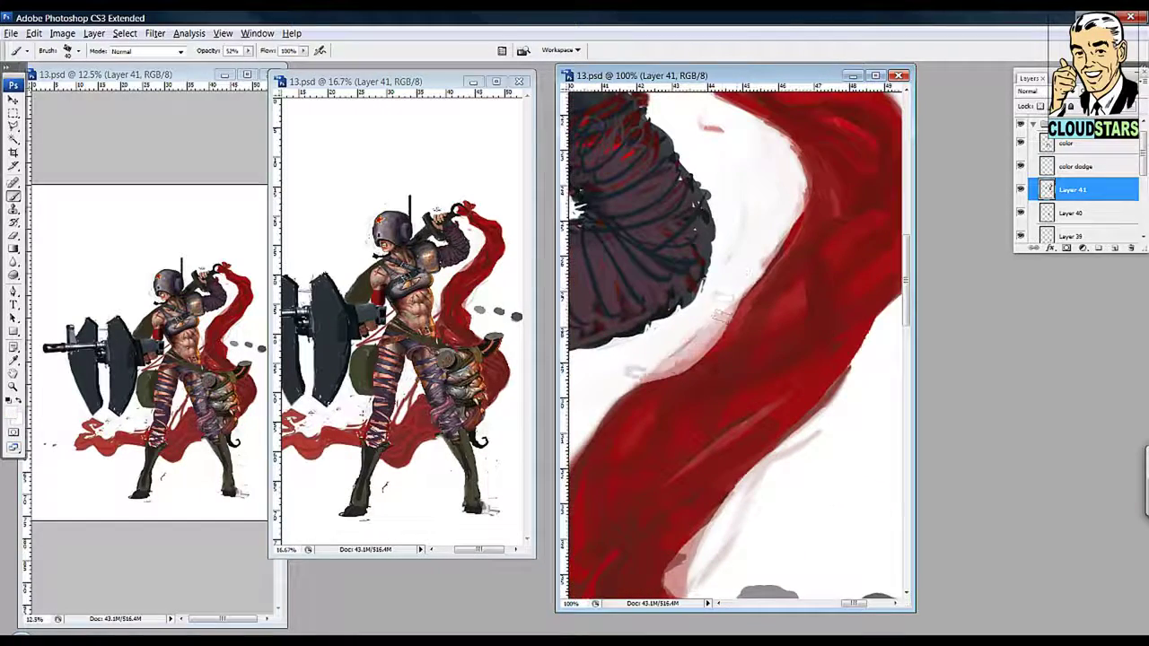
Step: Soften the scarf's inner edge with white and blend darker red folds through its middle section
{"action": "left_click_drag", "start_coordinate": [646, 374], "coordinate": [623, 248]}
{"action": "left_click_drag", "start_coordinate": [762, 348], "coordinate": [806, 323]}
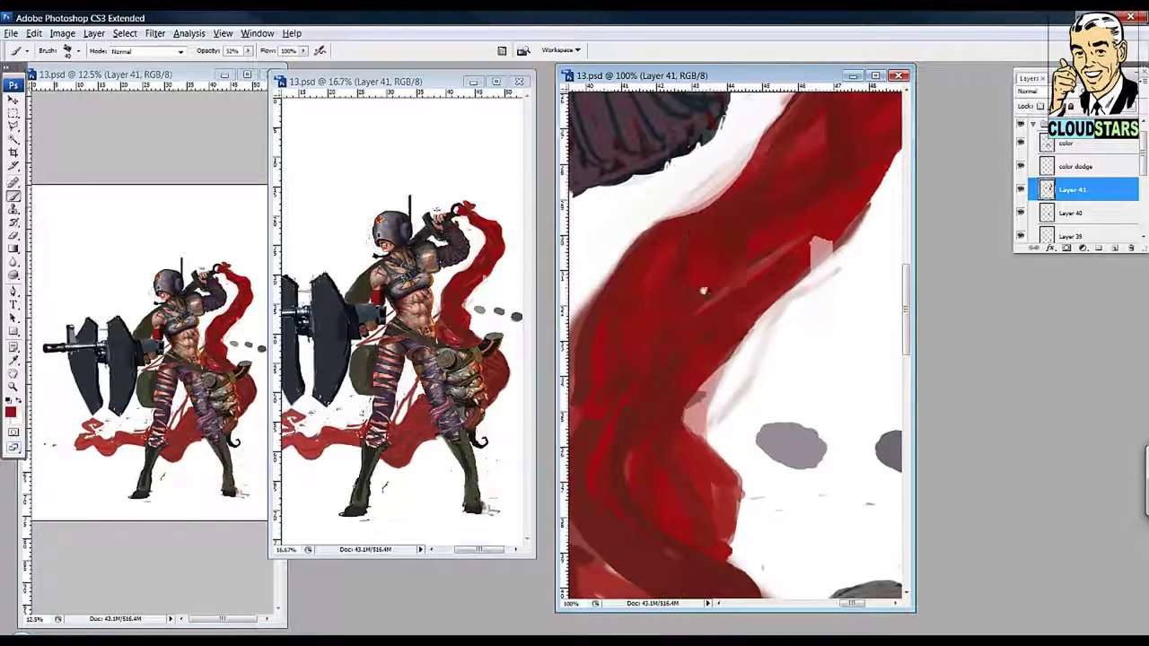
{"action": "left_click_drag", "start_coordinate": [703, 289], "coordinate": [649, 384]}
{"action": "left_click_drag", "start_coordinate": [732, 303], "coordinate": [776, 265]}
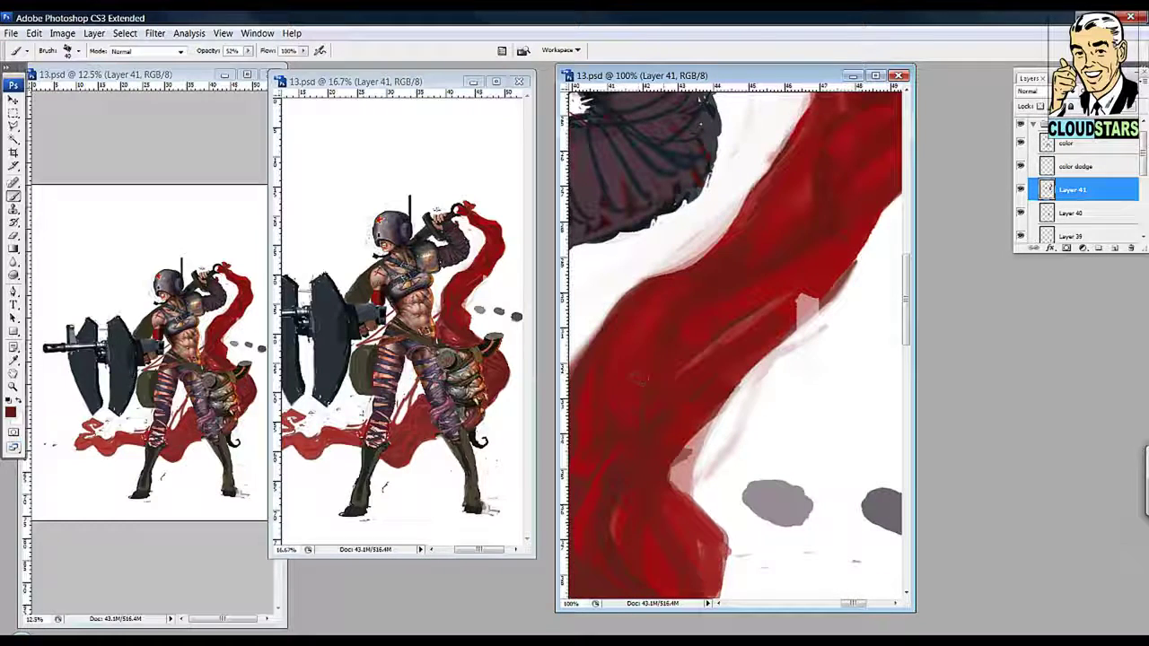
{"action": "left_click_drag", "start_coordinate": [736, 350], "coordinate": [773, 163]}
{"action": "left_click_drag", "start_coordinate": [642, 554], "coordinate": [678, 449]}
Step: Sample a scarf red and paint over the pale patch at the scarf's base above the belt
{"action": "left_click", "coordinate": [677, 448], "text": "alt"}
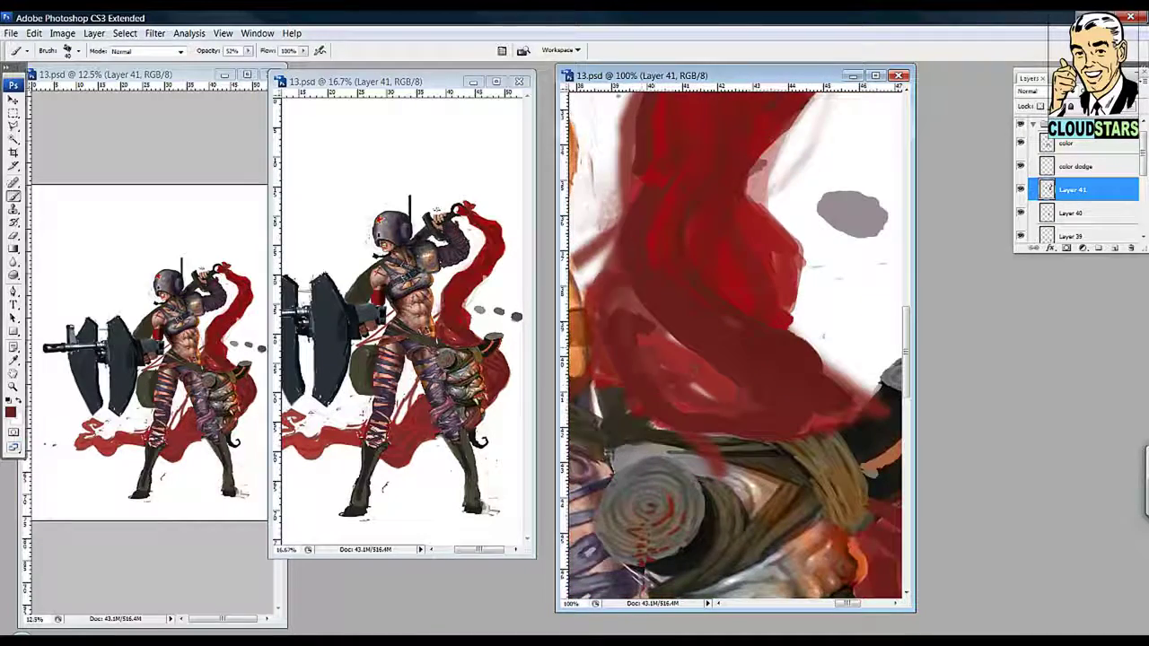
{"action": "left_click_drag", "start_coordinate": [709, 386], "coordinate": [745, 314]}
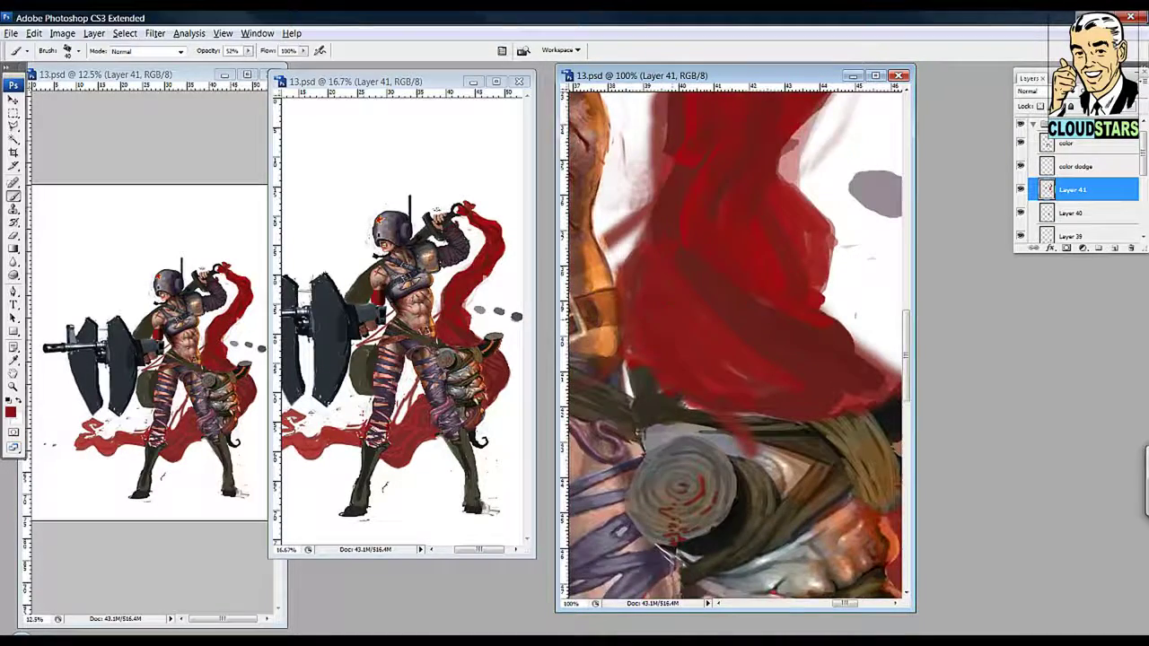
{"action": "scroll", "coordinate": [668, 319], "scroll_direction": "down", "scroll_amount": 2}
{"action": "mouse_move", "coordinate": [727, 269]}
{"action": "left_mouse_down"}
{"action": "mouse_move", "coordinate": [713, 372]}
{"action": "mouse_move", "coordinate": [620, 266]}
{"action": "mouse_move", "coordinate": [608, 304]}
{"action": "mouse_move", "coordinate": [659, 407]}
{"action": "mouse_move", "coordinate": [679, 592]}
{"action": "left_mouse_up"}
Step: Set the overview to 25% and the working view to 200%, and paint red highlights and dark folds on the scarf's upper bend
{"action": "key", "text": "z"}
{"action": "left_click", "coordinate": [404, 314]}
{"action": "left_click", "coordinate": [739, 393]}
{"action": "left_click", "coordinate": [700, 341]}
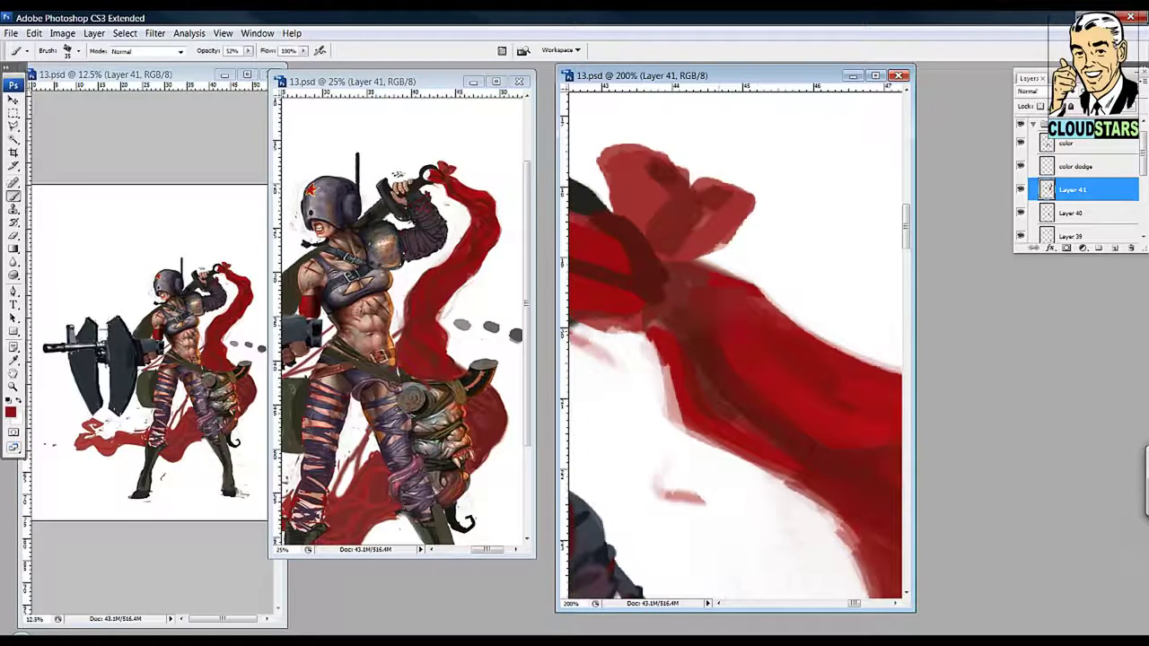
{"action": "mouse_move", "coordinate": [678, 312]}
{"action": "left_mouse_down"}
{"action": "mouse_move", "coordinate": [717, 305]}
{"action": "mouse_move", "coordinate": [664, 316]}
{"action": "left_mouse_up"}
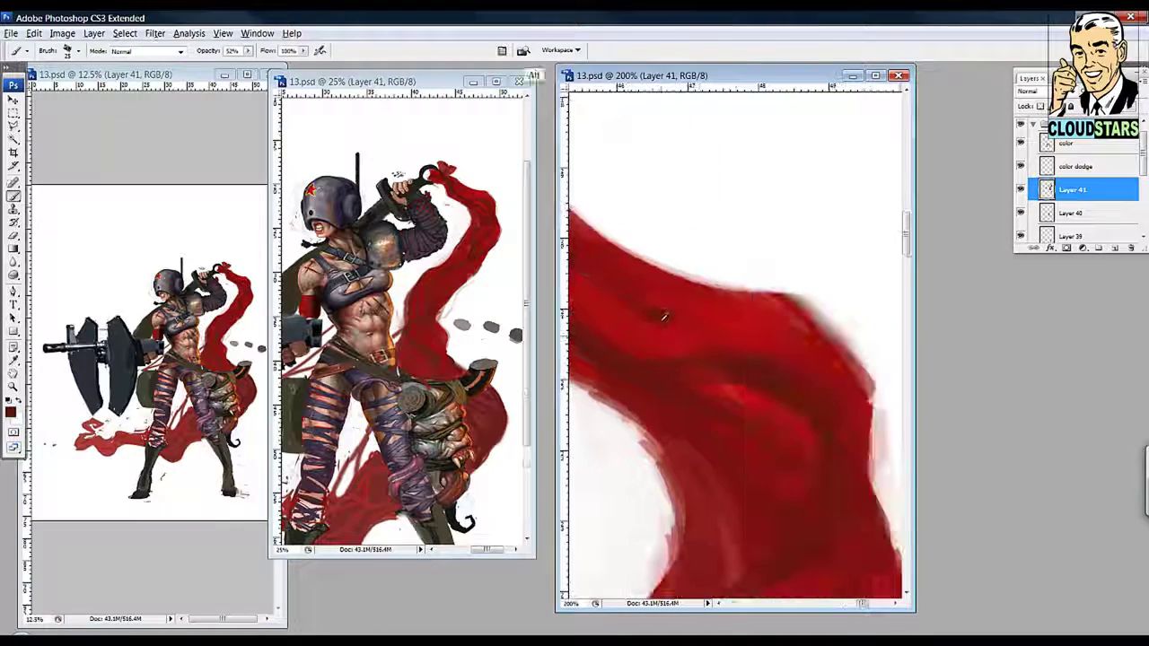
{"action": "left_click_drag", "start_coordinate": [736, 394], "coordinate": [754, 354]}
{"action": "left_click_drag", "start_coordinate": [802, 317], "coordinate": [753, 246]}
{"action": "left_click_drag", "start_coordinate": [777, 331], "coordinate": [768, 197]}
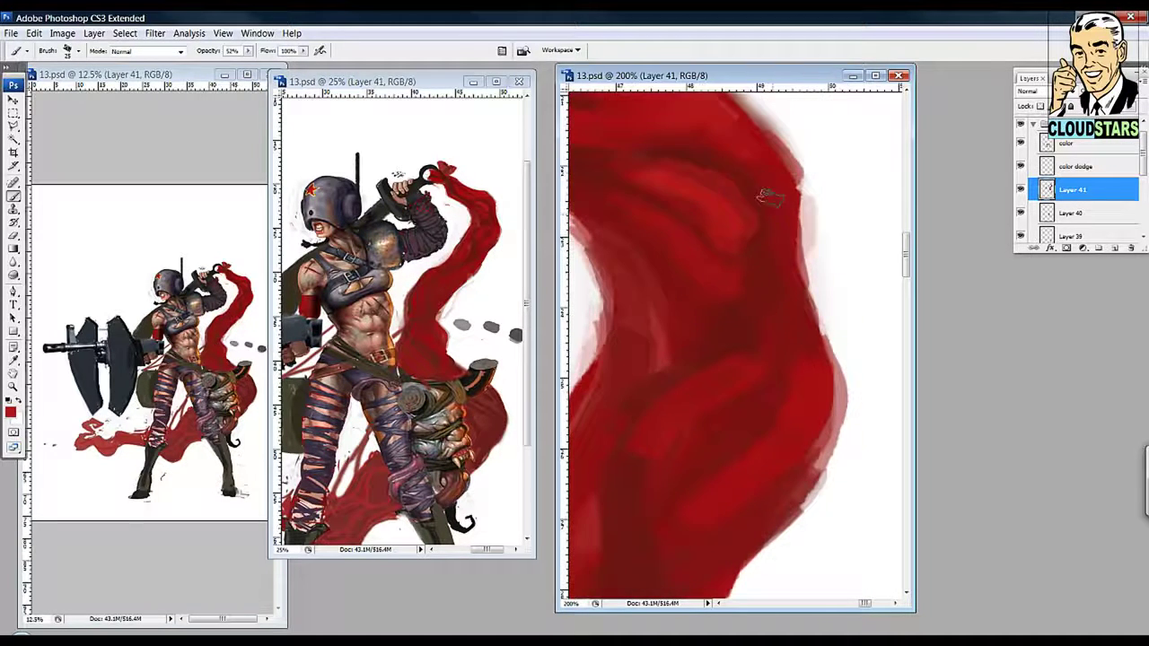
Step: Paint a lighter red fold on the scarf's middle section and extend its inner edge outward
{"action": "left_click_drag", "start_coordinate": [761, 263], "coordinate": [782, 408]}
{"action": "mouse_move", "coordinate": [668, 239]}
{"action": "left_mouse_down"}
{"action": "mouse_move", "coordinate": [733, 142]}
{"action": "mouse_move", "coordinate": [668, 320]}
{"action": "mouse_move", "coordinate": [709, 224]}
{"action": "left_mouse_up"}
{"action": "mouse_move", "coordinate": [682, 269]}
{"action": "left_mouse_down"}
{"action": "mouse_move", "coordinate": [664, 244]}
{"action": "mouse_move", "coordinate": [743, 210]}
{"action": "left_mouse_up"}
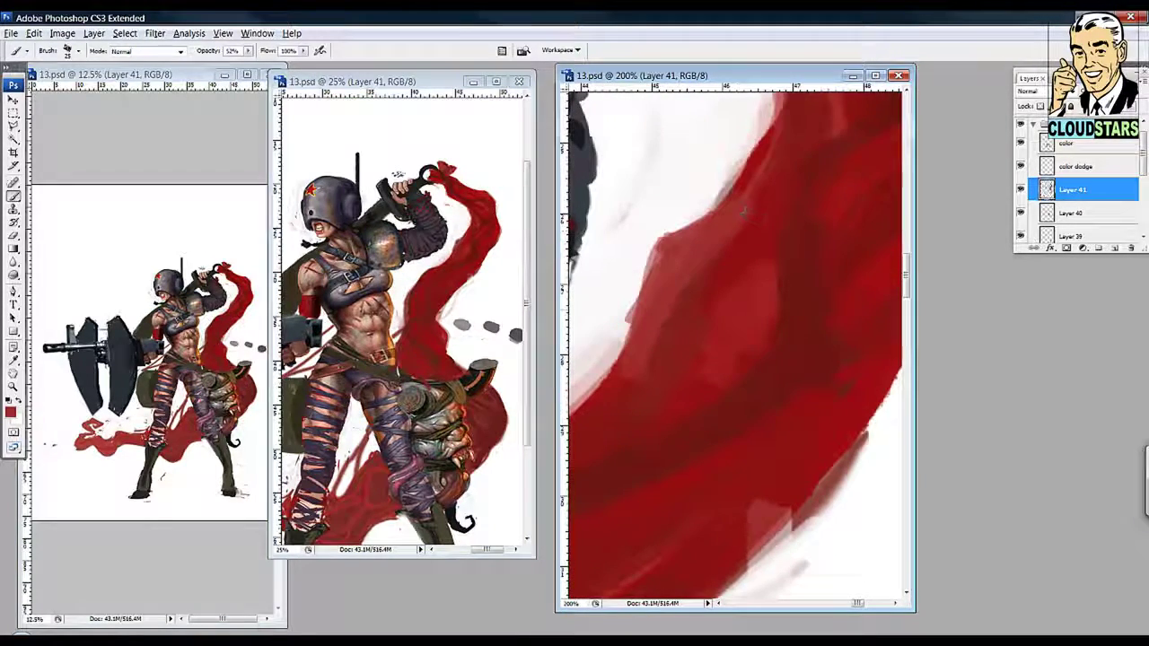
{"action": "left_click_drag", "start_coordinate": [744, 270], "coordinate": [606, 269]}
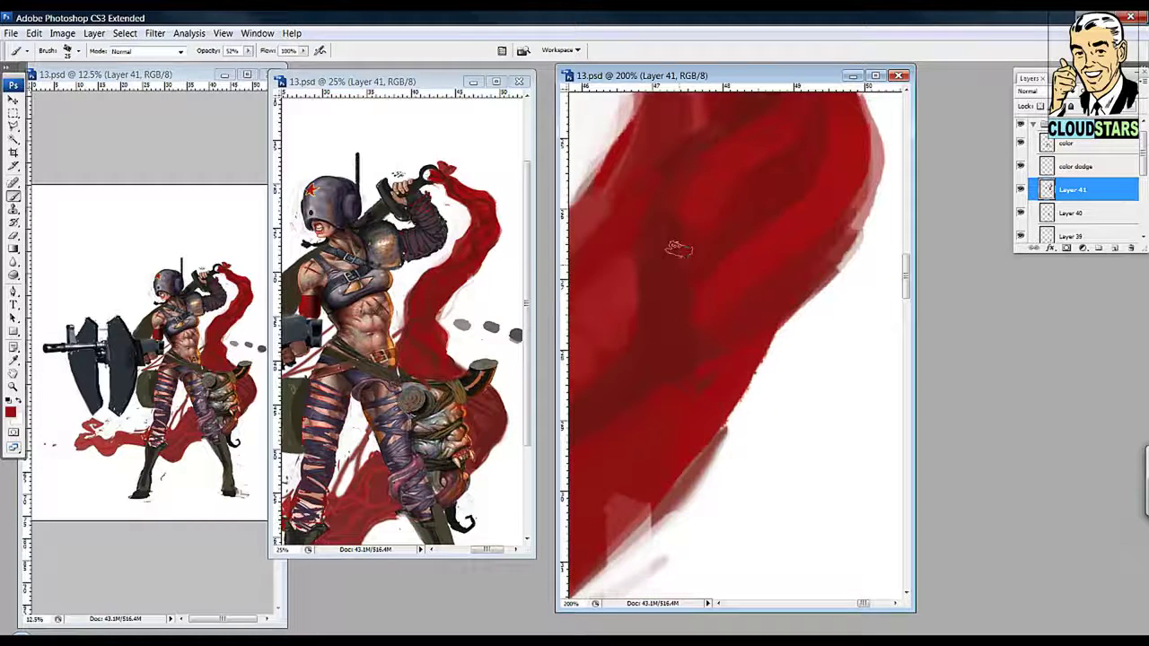
Step: Blend dark red folds across the scarf's lower section and clean up its ragged outer edge with white
{"action": "left_click_drag", "start_coordinate": [725, 292], "coordinate": [738, 247]}
{"action": "left_click_drag", "start_coordinate": [625, 345], "coordinate": [641, 408]}
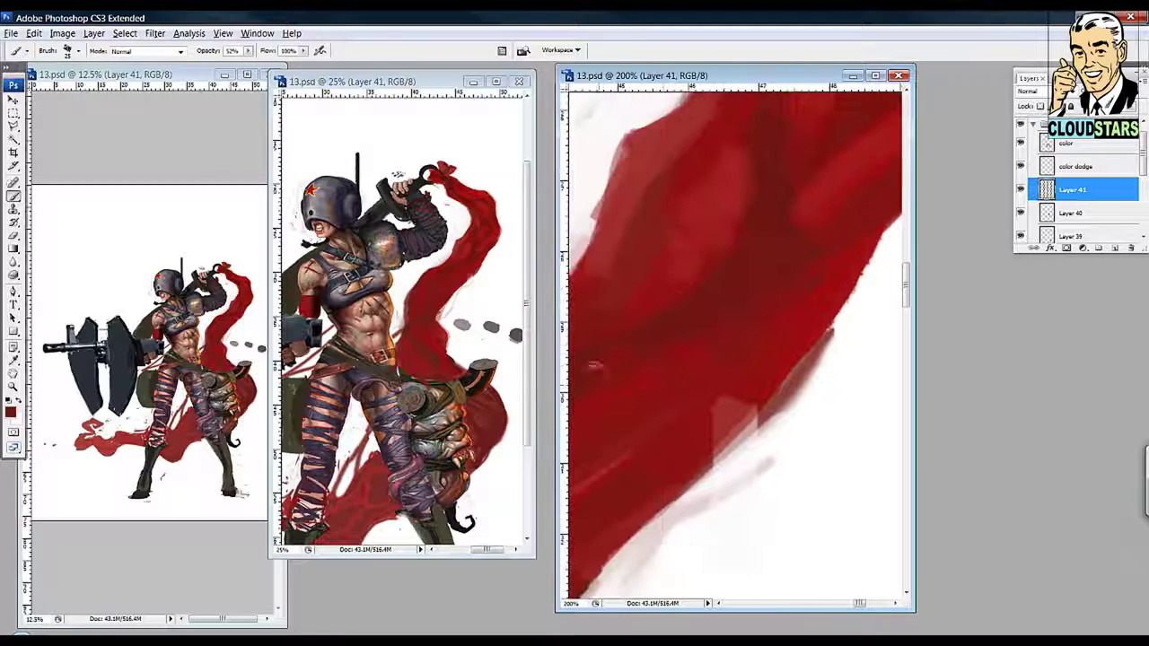
{"action": "left_click_drag", "start_coordinate": [646, 278], "coordinate": [682, 296]}
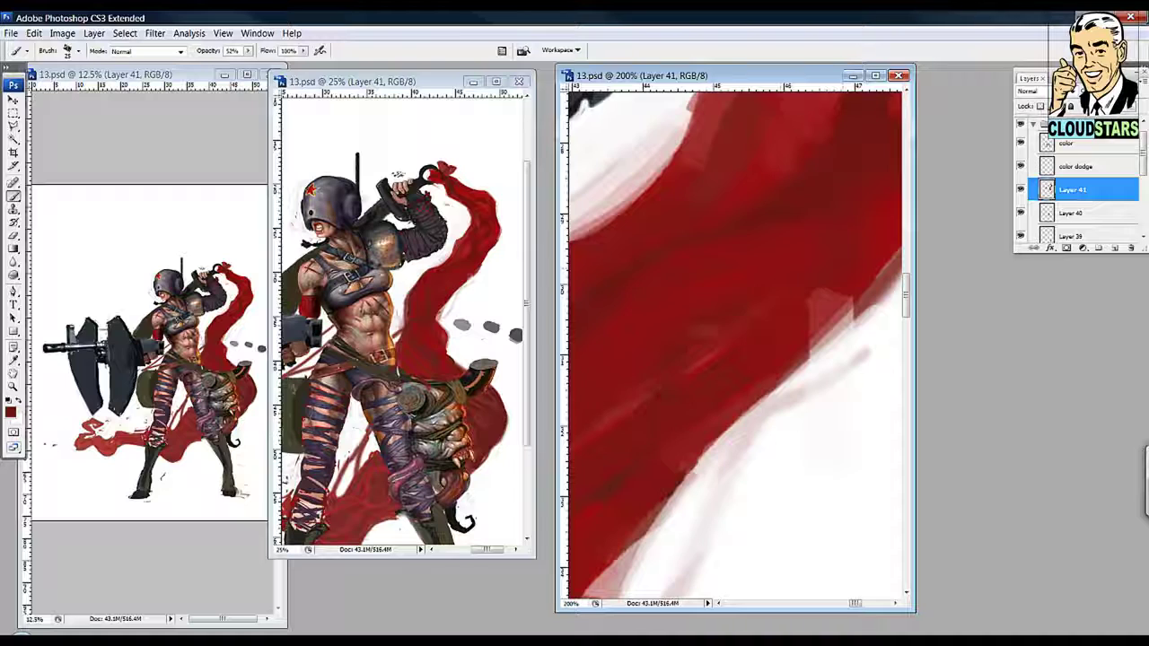
{"action": "scroll", "coordinate": [780, 293], "scroll_direction": "down", "scroll_amount": 3}
{"action": "mouse_move", "coordinate": [757, 368]}
{"action": "left_mouse_down"}
{"action": "mouse_move", "coordinate": [763, 332]}
{"action": "mouse_move", "coordinate": [826, 231]}
{"action": "mouse_move", "coordinate": [788, 308]}
{"action": "left_mouse_up"}
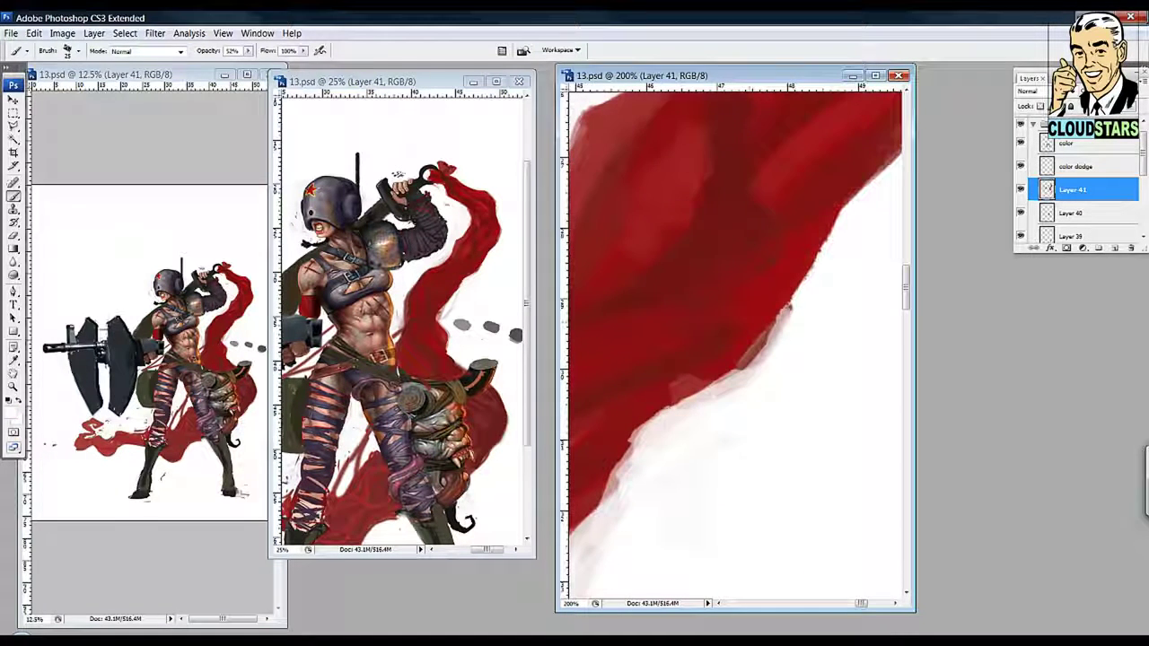
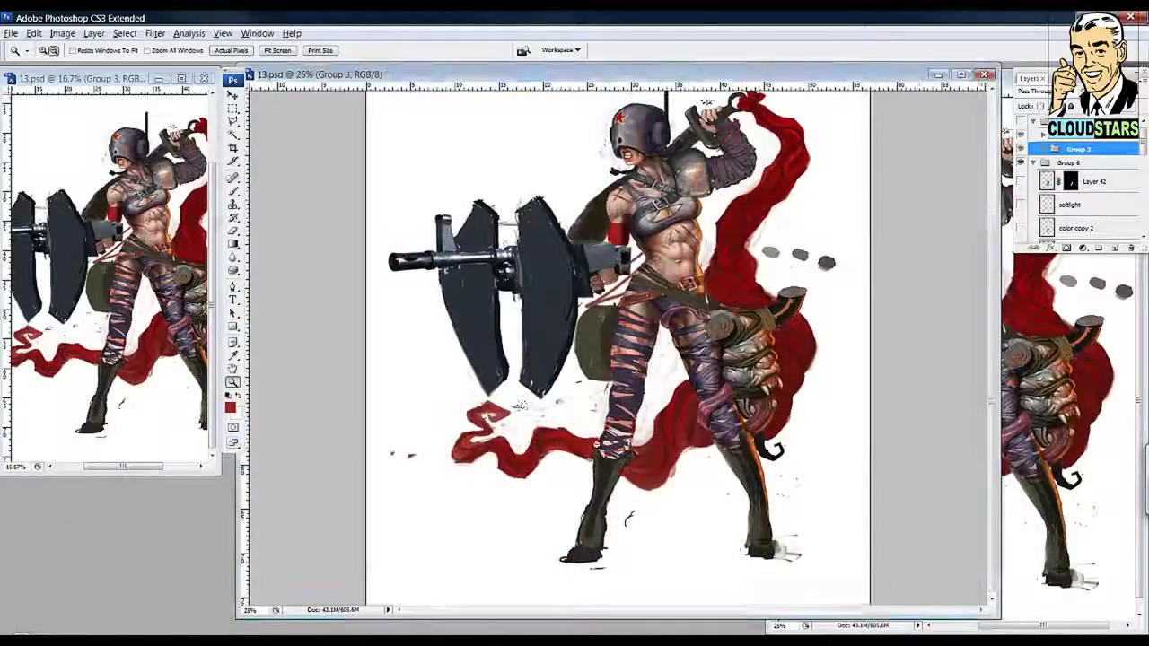
Step: Enlarge the canvas around the warrior and make Layer 44 the active layer
{"action": "key", "text": "ctrl+minus"}
{"action": "key", "text": "ctrl+alt+c"}
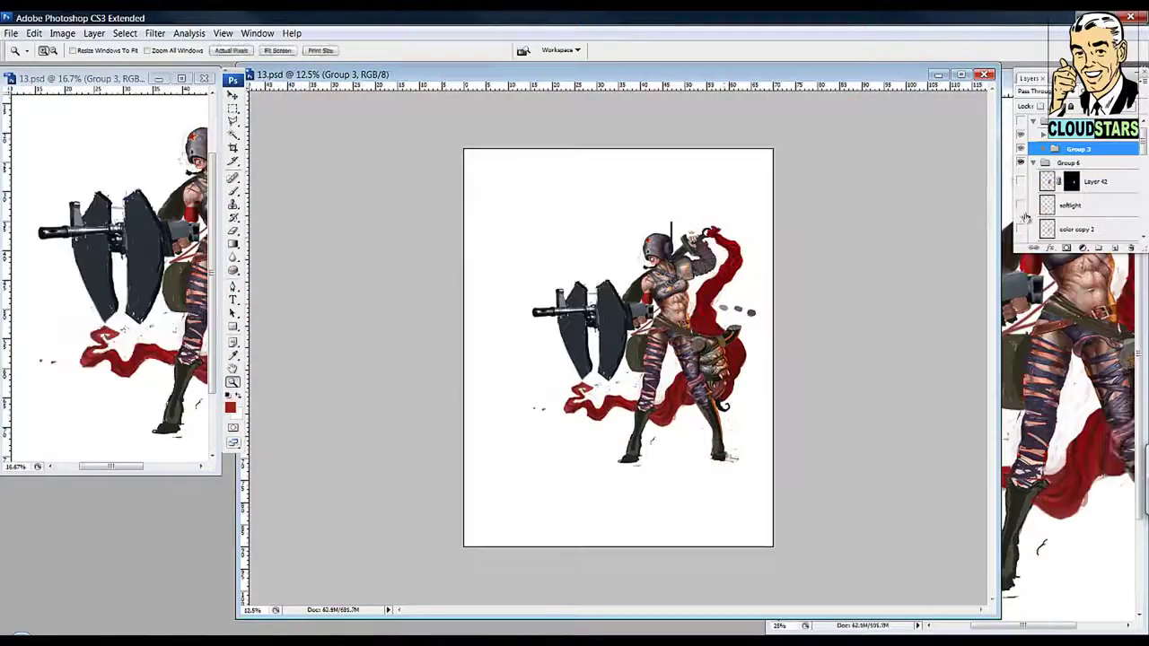
{"action": "left_click", "coordinate": [1081, 155]}
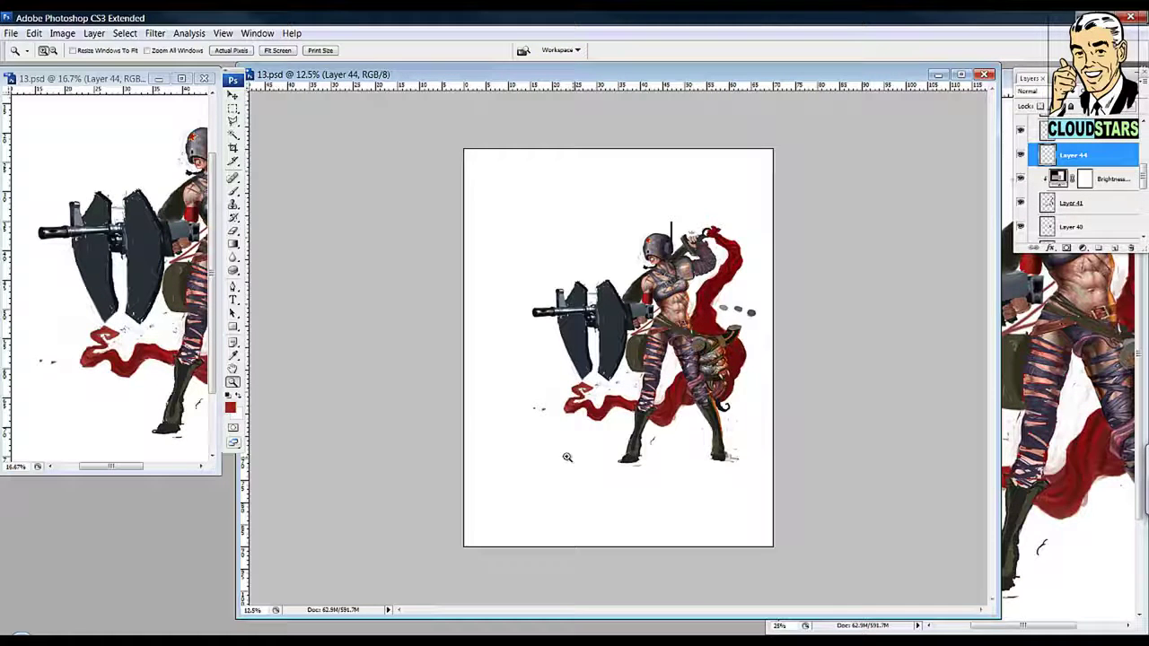
Step: Rough in a base of overlapping grey loops and strokes beneath the warrior's feet with the default black at 49% opacity
{"action": "key", "text": "b"}
{"action": "key", "text": "d"}
{"action": "mouse_move", "coordinate": [523, 458]}
{"action": "left_mouse_down"}
{"action": "mouse_move", "coordinate": [502, 430]}
{"action": "mouse_move", "coordinate": [522, 413]}
{"action": "mouse_move", "coordinate": [589, 430]}
{"action": "mouse_move", "coordinate": [526, 461]}
{"action": "left_mouse_up"}
{"action": "mouse_move", "coordinate": [538, 398]}
{"action": "left_mouse_down"}
{"action": "mouse_move", "coordinate": [489, 435]}
{"action": "mouse_move", "coordinate": [499, 466]}
{"action": "mouse_move", "coordinate": [533, 468]}
{"action": "mouse_move", "coordinate": [542, 437]}
{"action": "mouse_move", "coordinate": [587, 468]}
{"action": "mouse_move", "coordinate": [631, 437]}
{"action": "left_mouse_up"}
{"action": "left_click_drag", "start_coordinate": [583, 480], "coordinate": [659, 453]}
{"action": "left_click_drag", "start_coordinate": [471, 457], "coordinate": [516, 420]}
{"action": "left_click_drag", "start_coordinate": [521, 485], "coordinate": [588, 462]}
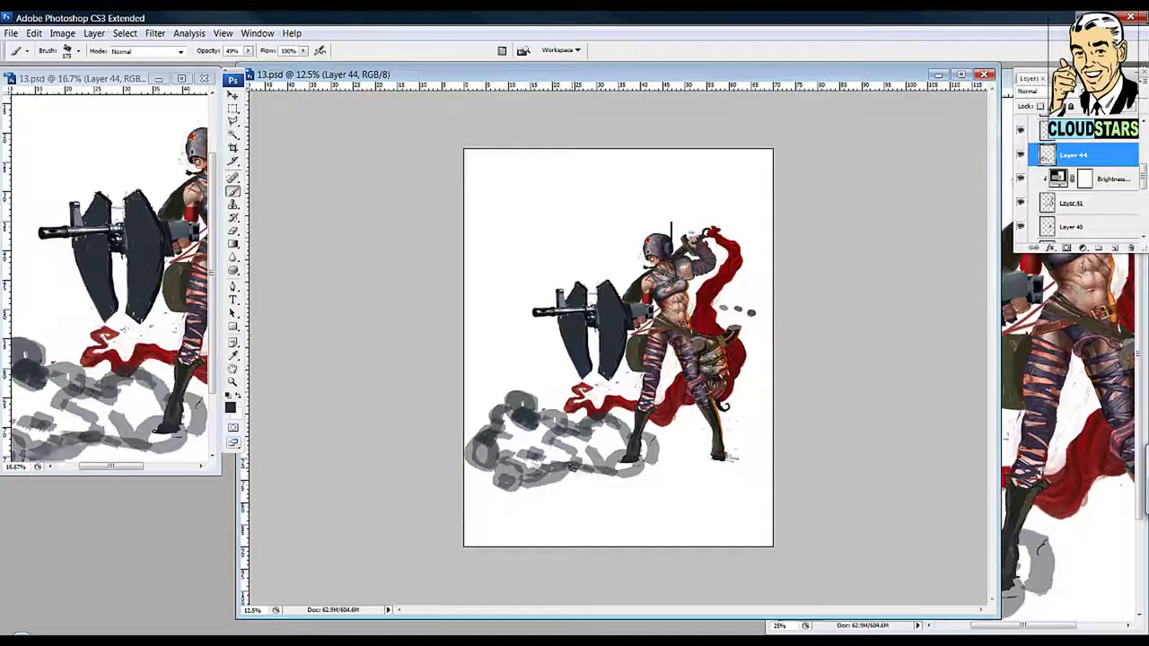
{"action": "left_click_drag", "start_coordinate": [538, 418], "coordinate": [507, 462]}
Step: Reposition and resize the grey sketched base beneath the warrior with Free Transform
{"action": "key", "text": "v"}
{"action": "left_click_drag", "start_coordinate": [599, 466], "coordinate": [622, 460]}
{"action": "key", "text": "ctrl+plus"}
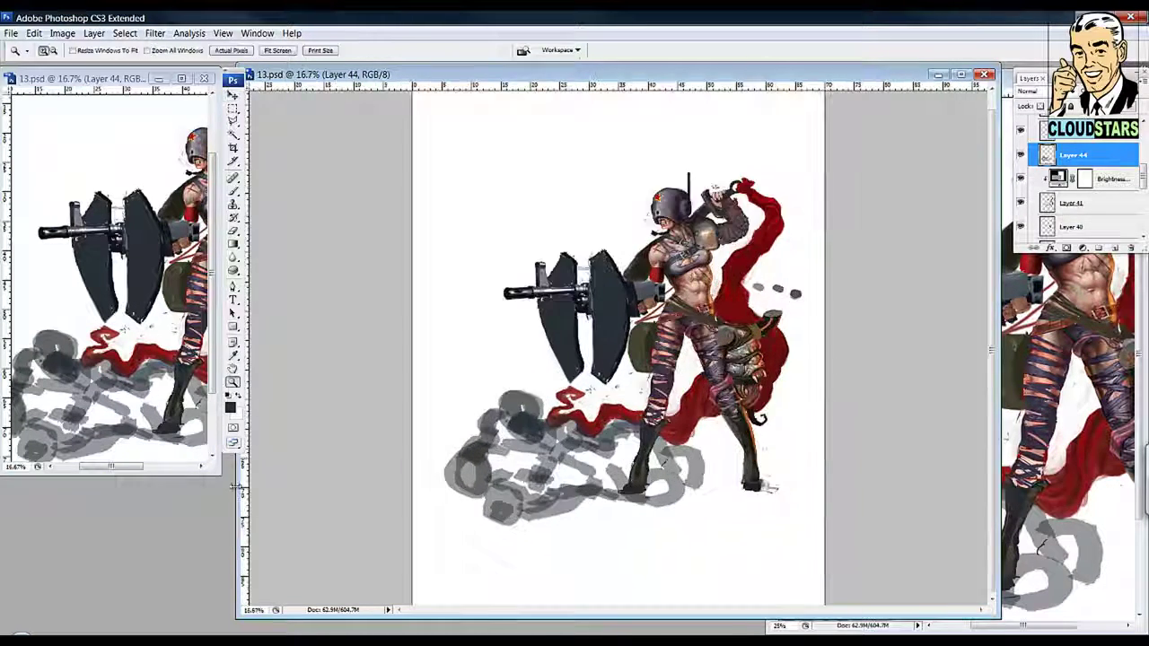
{"action": "key", "text": "ctrl+t"}
{"action": "left_click_drag", "start_coordinate": [834, 392], "coordinate": [781, 410]}
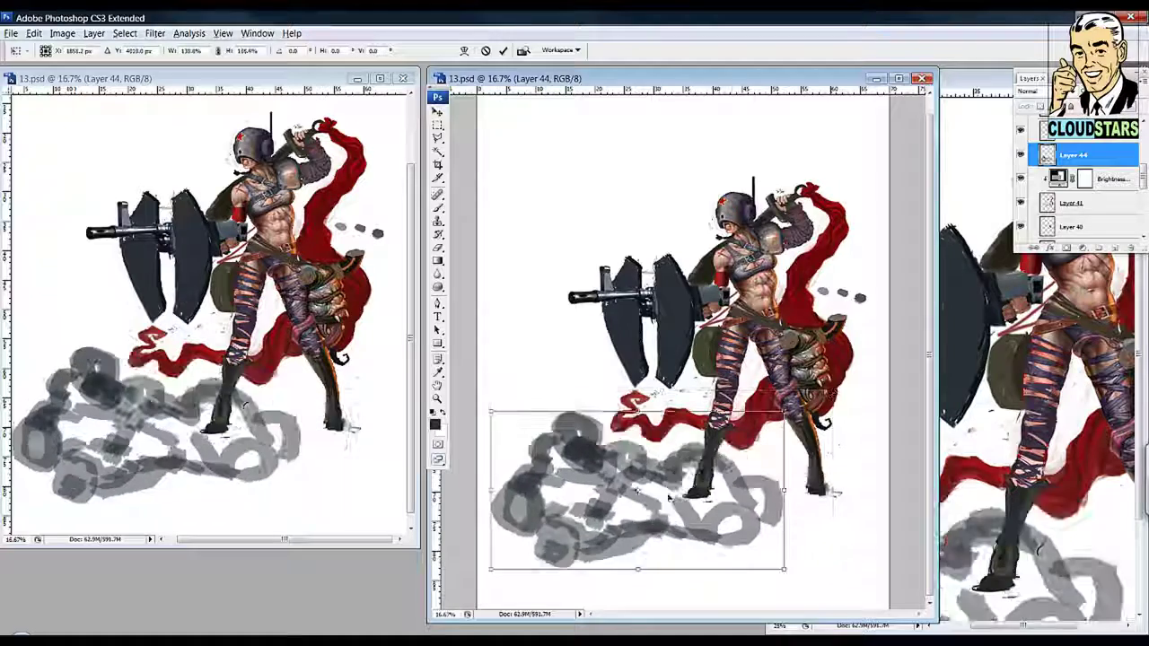
{"action": "left_click_drag", "start_coordinate": [664, 503], "coordinate": [702, 489]}
{"action": "key", "text": "Return"}
Step: Darken the round forms at the far end of the grey base at 25% zoom, using 67% brush opacity
{"action": "key", "text": "ctrl+plus"}
{"action": "key", "text": "b"}
{"action": "left_click_drag", "start_coordinate": [525, 429], "coordinate": [574, 472]}
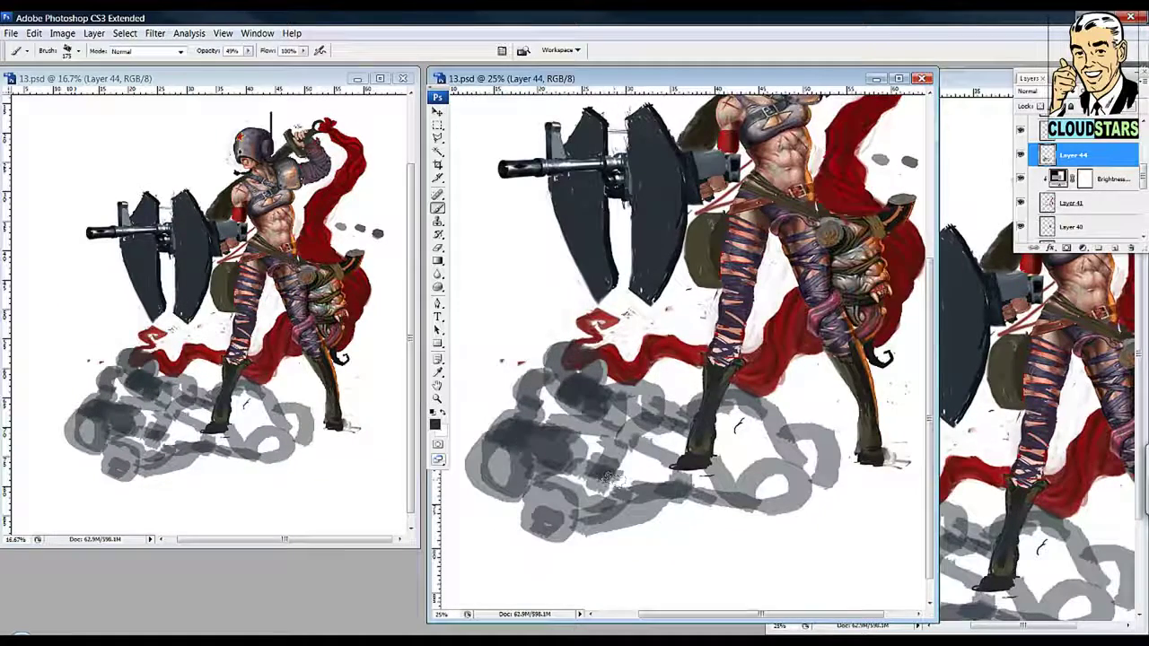
{"action": "mouse_move", "coordinate": [512, 437]}
{"action": "left_mouse_down"}
{"action": "mouse_move", "coordinate": [499, 503]}
{"action": "mouse_move", "coordinate": [619, 435]}
{"action": "left_mouse_up"}
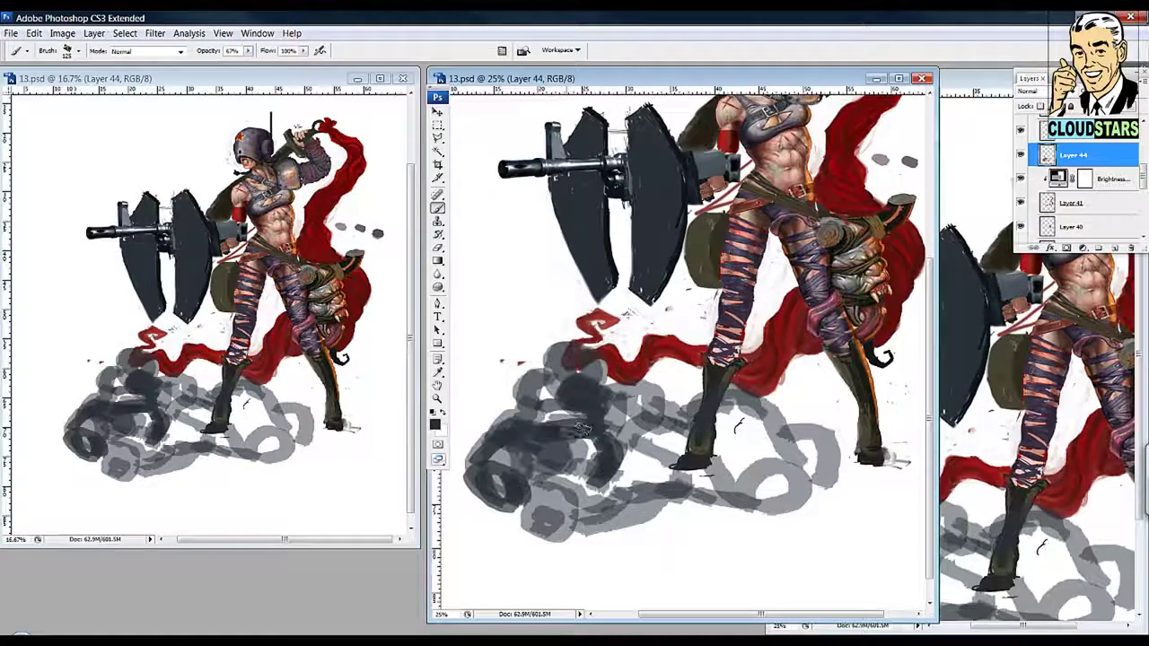
{"action": "left_click_drag", "start_coordinate": [516, 422], "coordinate": [467, 386]}
Step: Add dark strokes and a lower ring to the base under the boots, and adjust its shape with Free Transform
{"action": "key", "text": "x"}
{"action": "key", "text": "e"}
{"action": "key", "text": "x"}
{"action": "key", "text": "b"}
{"action": "left_click_drag", "start_coordinate": [610, 395], "coordinate": [673, 503]}
{"action": "left_click_drag", "start_coordinate": [601, 439], "coordinate": [691, 516]}
{"action": "mouse_move", "coordinate": [789, 421]}
{"action": "left_mouse_down"}
{"action": "mouse_move", "coordinate": [749, 572]}
{"action": "mouse_move", "coordinate": [687, 503]}
{"action": "left_mouse_up"}
{"action": "key", "text": "ctrl+t"}
{"action": "left_click_drag", "start_coordinate": [753, 583], "coordinate": [695, 525]}
{"action": "key", "text": "Return"}
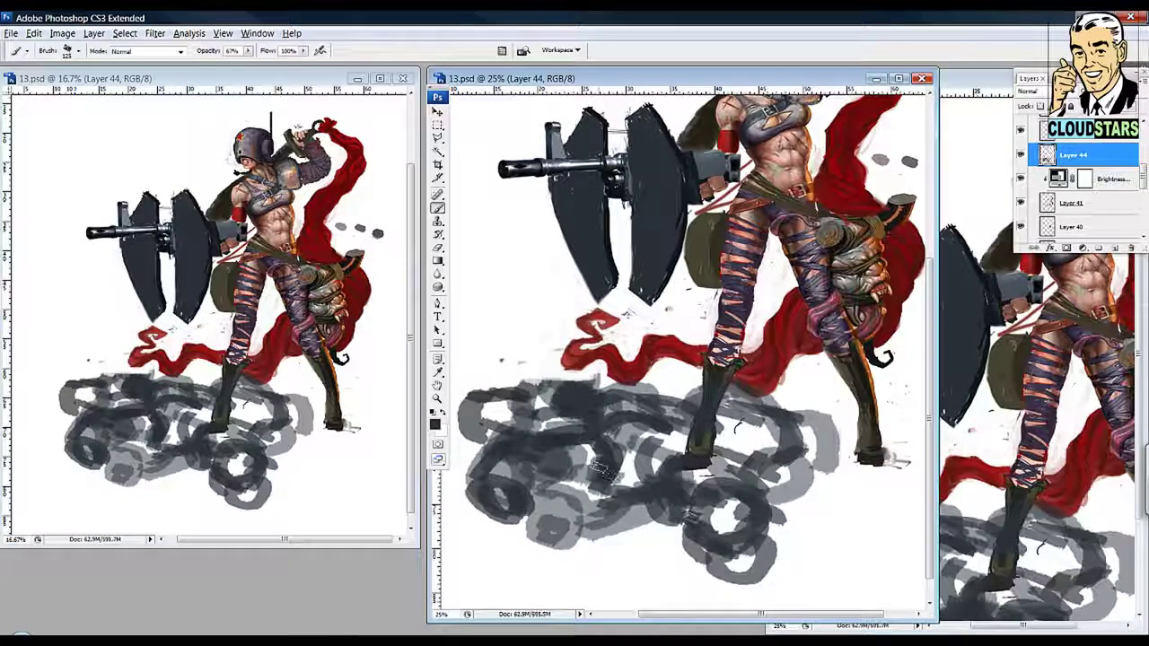
Step: Extend a dark band behind the warrior's rear leg and fill the base's wheel-like forms with grey at 45% opacity
{"action": "mouse_move", "coordinate": [789, 444]}
{"action": "left_mouse_down"}
{"action": "mouse_move", "coordinate": [779, 383]}
{"action": "mouse_move", "coordinate": [830, 355]}
{"action": "mouse_move", "coordinate": [848, 467]}
{"action": "left_mouse_up"}
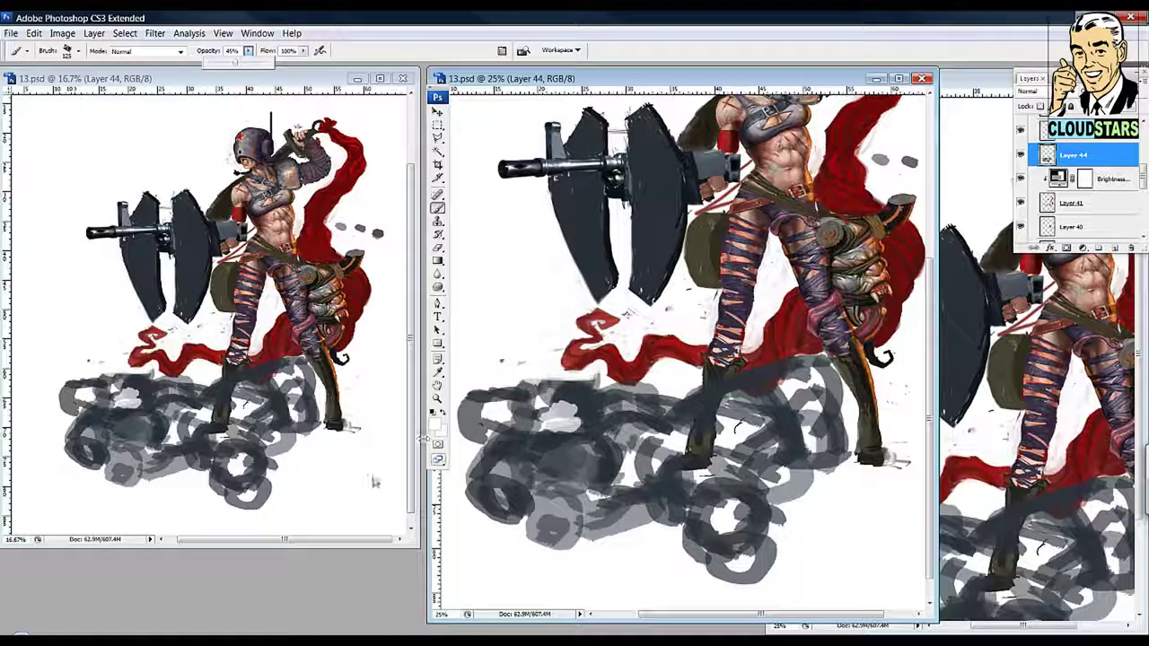
{"action": "key", "text": "e"}
{"action": "mouse_move", "coordinate": [628, 415]}
{"action": "left_mouse_down"}
{"action": "mouse_move", "coordinate": [700, 408]}
{"action": "mouse_move", "coordinate": [723, 462]}
{"action": "left_mouse_up"}
{"action": "mouse_move", "coordinate": [476, 462]}
{"action": "left_mouse_down"}
{"action": "mouse_move", "coordinate": [503, 507]}
{"action": "mouse_move", "coordinate": [553, 419]}
{"action": "left_mouse_up"}
{"action": "left_click_drag", "start_coordinate": [520, 449], "coordinate": [565, 503]}
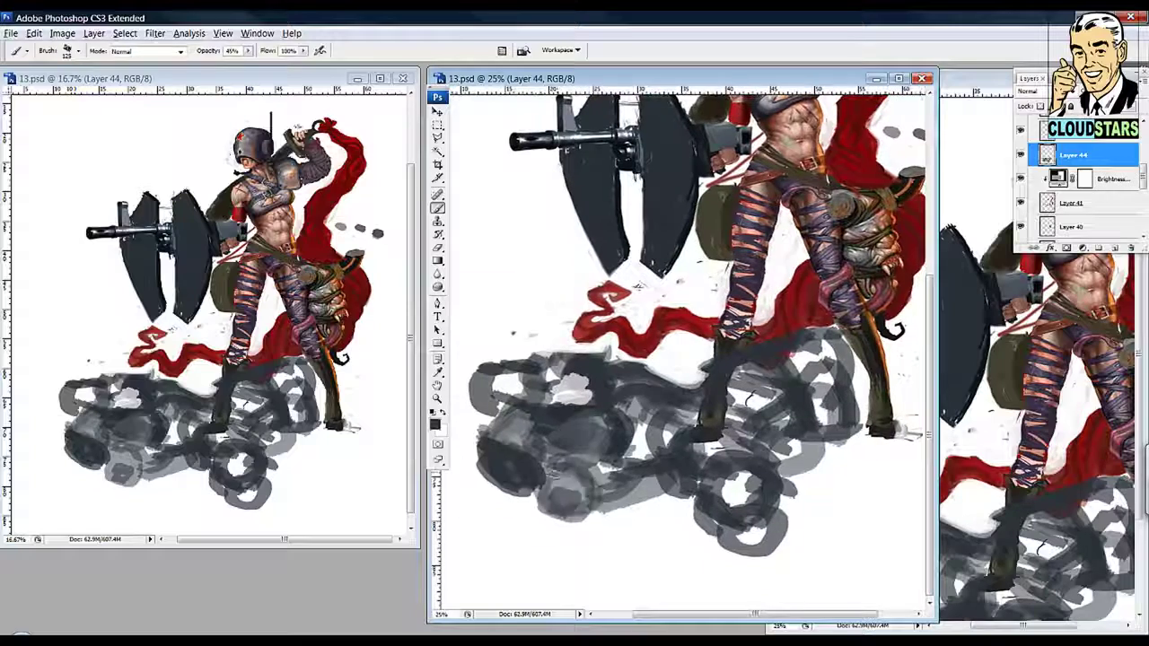
{"action": "left_click_drag", "start_coordinate": [538, 467], "coordinate": [596, 502]}
Step: Fill the mound between the warrior's legs with mid-grey and unify the base's rounded forms with darker grey strokes
{"action": "left_click_drag", "start_coordinate": [723, 377], "coordinate": [776, 409]}
{"action": "left_click_drag", "start_coordinate": [700, 354], "coordinate": [826, 413]}
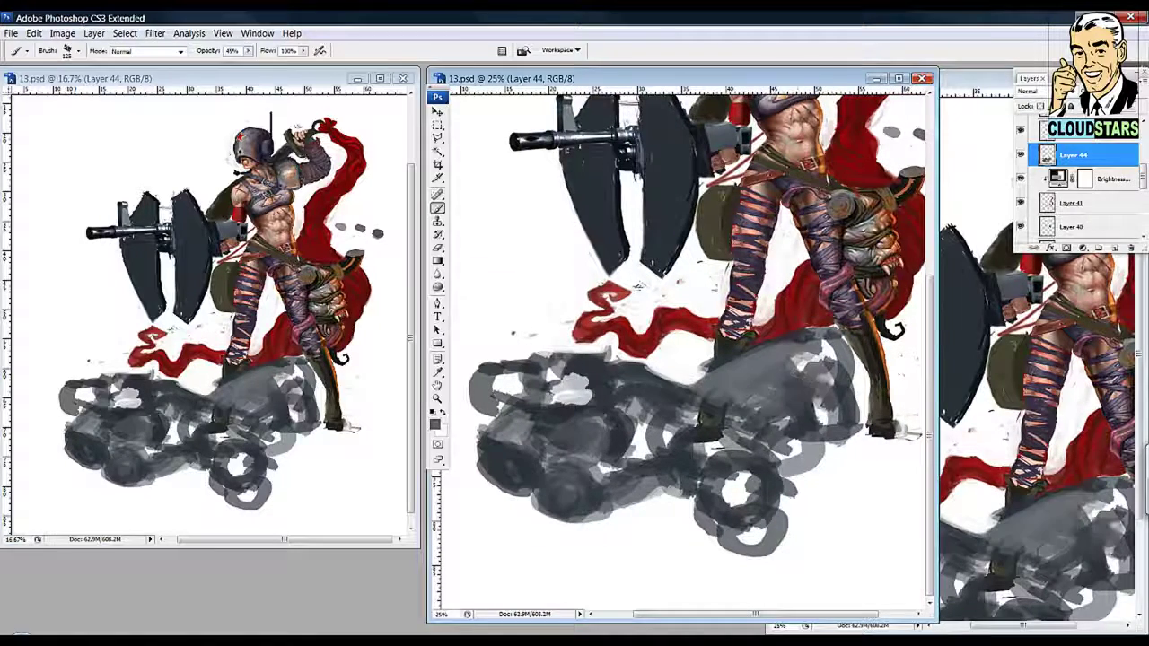
{"action": "left_click_drag", "start_coordinate": [475, 368], "coordinate": [592, 422]}
{"action": "mouse_move", "coordinate": [503, 431]}
{"action": "left_mouse_down"}
{"action": "mouse_move", "coordinate": [578, 401]}
{"action": "mouse_move", "coordinate": [560, 401]}
{"action": "mouse_move", "coordinate": [628, 471]}
{"action": "left_mouse_up"}
{"action": "mouse_move", "coordinate": [606, 359]}
{"action": "left_mouse_down"}
{"action": "mouse_move", "coordinate": [664, 395]}
{"action": "mouse_move", "coordinate": [646, 440]}
{"action": "left_mouse_up"}
{"action": "mouse_move", "coordinate": [718, 404]}
{"action": "left_mouse_down"}
{"action": "mouse_move", "coordinate": [678, 419]}
{"action": "mouse_move", "coordinate": [713, 388]}
{"action": "left_mouse_up"}
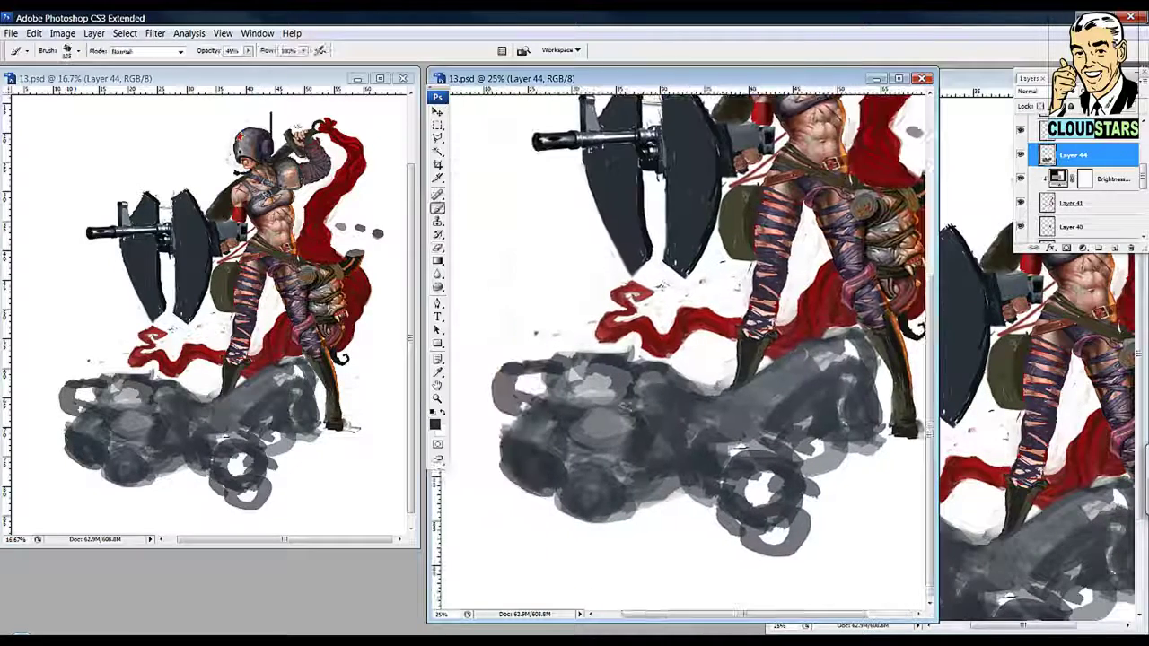
{"action": "left_click_drag", "start_coordinate": [574, 404], "coordinate": [642, 462]}
{"action": "left_click_drag", "start_coordinate": [552, 355], "coordinate": [632, 408]}
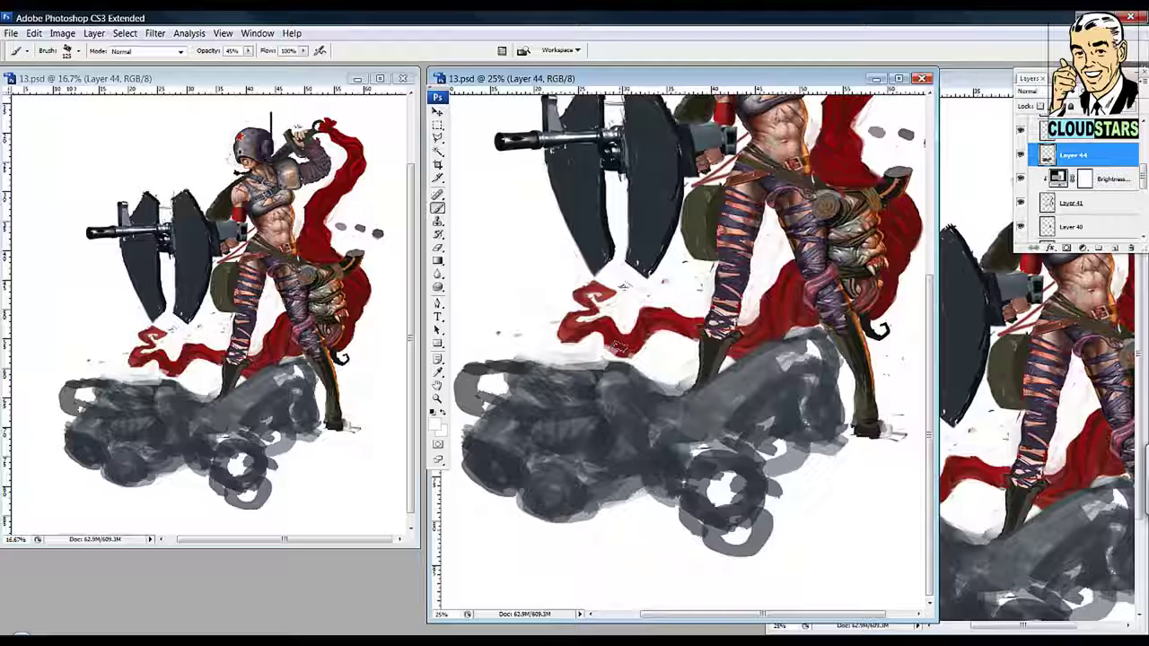
Step: Shift the grey base up under the warrior's feet and erase the part covering her rear boot
{"action": "left_click_drag", "start_coordinate": [718, 404], "coordinate": [682, 401]}
{"action": "left_click_drag", "start_coordinate": [791, 462], "coordinate": [794, 429]}
{"action": "mouse_move", "coordinate": [830, 368]}
{"action": "left_mouse_down"}
{"action": "mouse_move", "coordinate": [842, 305]}
{"action": "mouse_move", "coordinate": [875, 369]}
{"action": "left_mouse_up"}
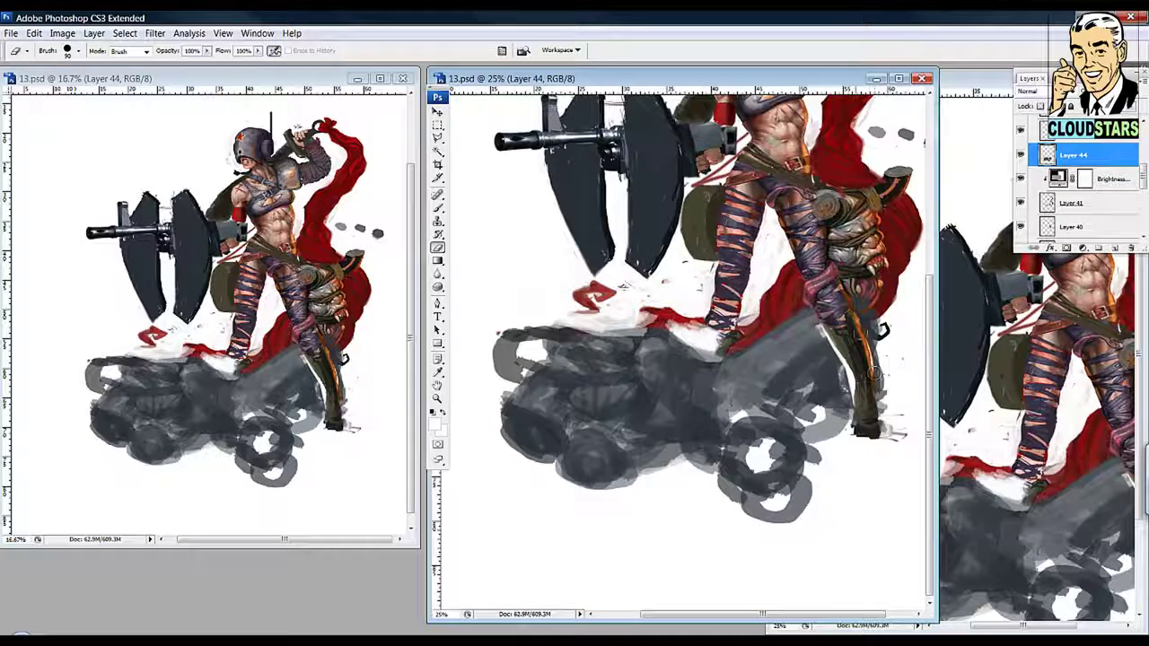
{"action": "key", "text": "b"}
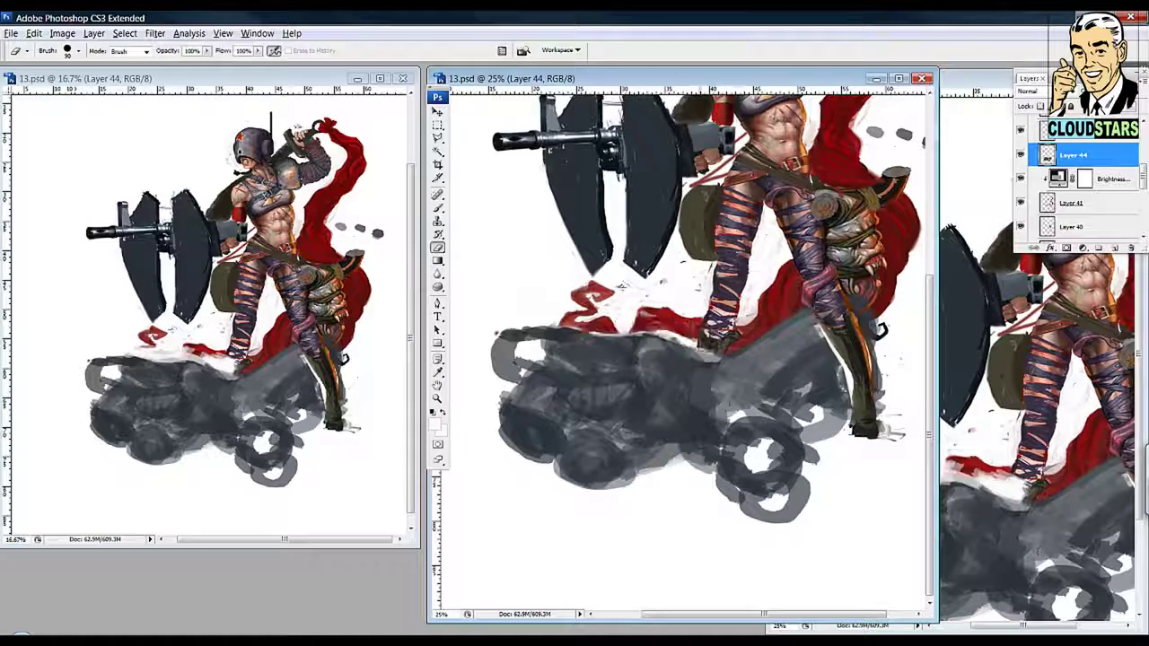
Step: Set the brush opacity to 66% and fill the base's lower ring with solid dark grey
{"action": "key", "text": "b"}
{"action": "key", "text": "6"}
{"action": "key", "text": "6"}
{"action": "mouse_move", "coordinate": [700, 494]}
{"action": "left_mouse_down"}
{"action": "mouse_move", "coordinate": [780, 512]}
{"action": "mouse_move", "coordinate": [752, 544]}
{"action": "left_mouse_up"}
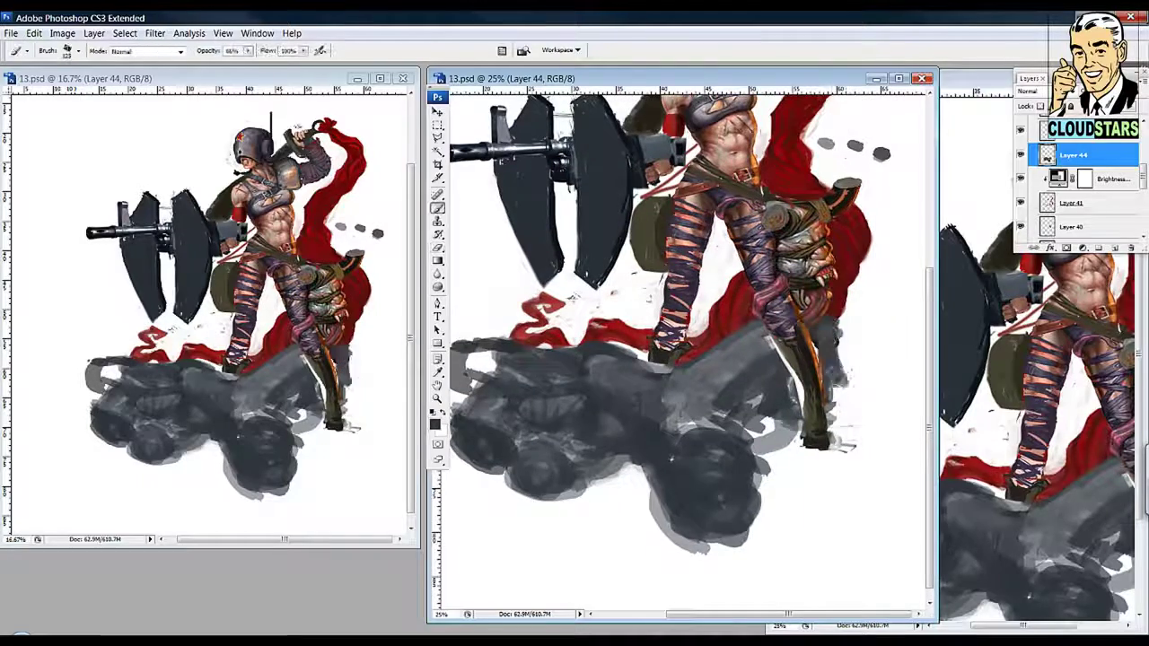
{"action": "key", "text": "z"}
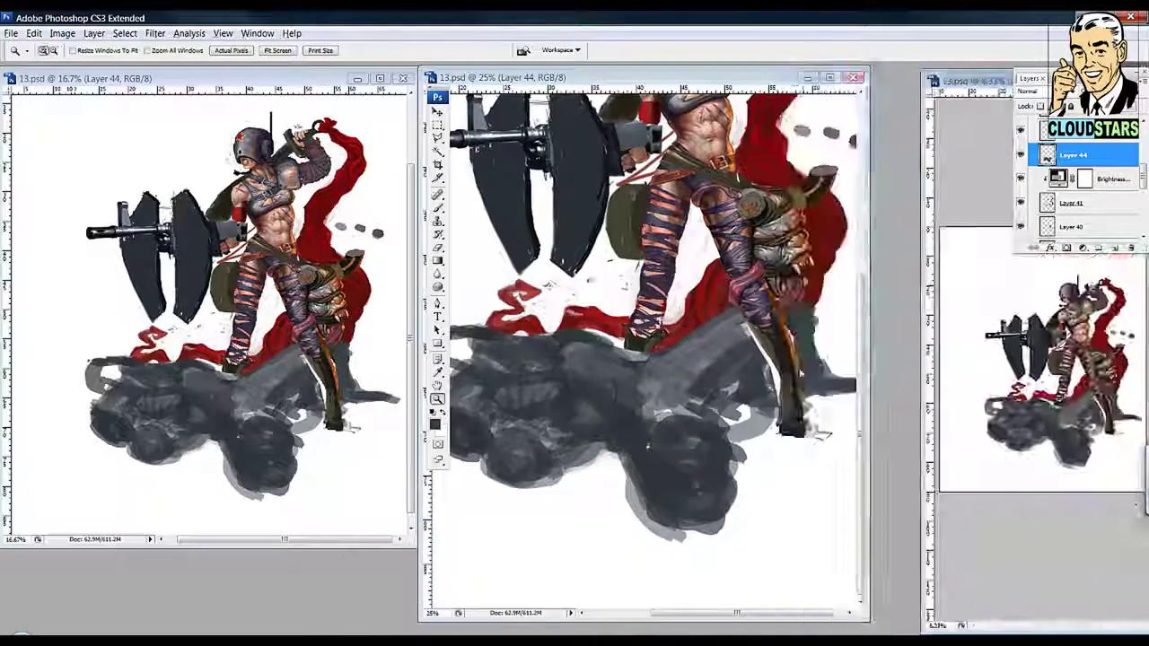
Step: Erase the outer side of the base's lower rounded form and the stray grey beside the warrior's rear boot
{"action": "key", "text": "e"}
{"action": "scroll", "coordinate": [641, 350], "scroll_direction": "right", "scroll_amount": 1}
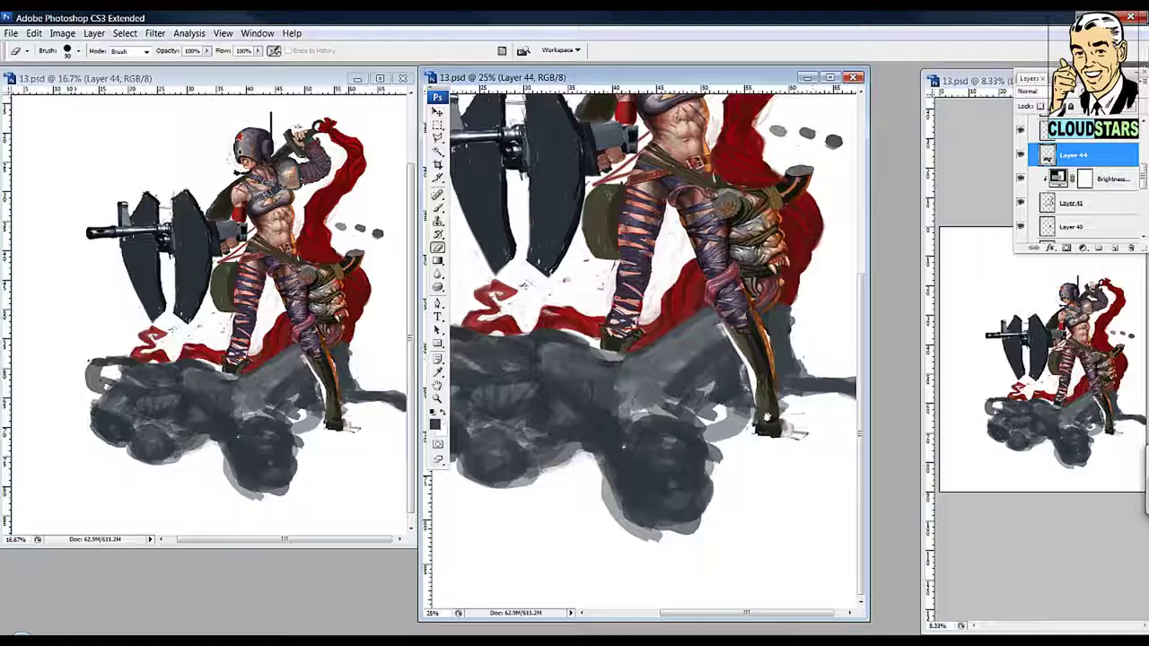
{"action": "scroll", "coordinate": [641, 350], "scroll_direction": "right", "scroll_amount": 1}
{"action": "left_click_drag", "start_coordinate": [666, 410], "coordinate": [684, 495]}
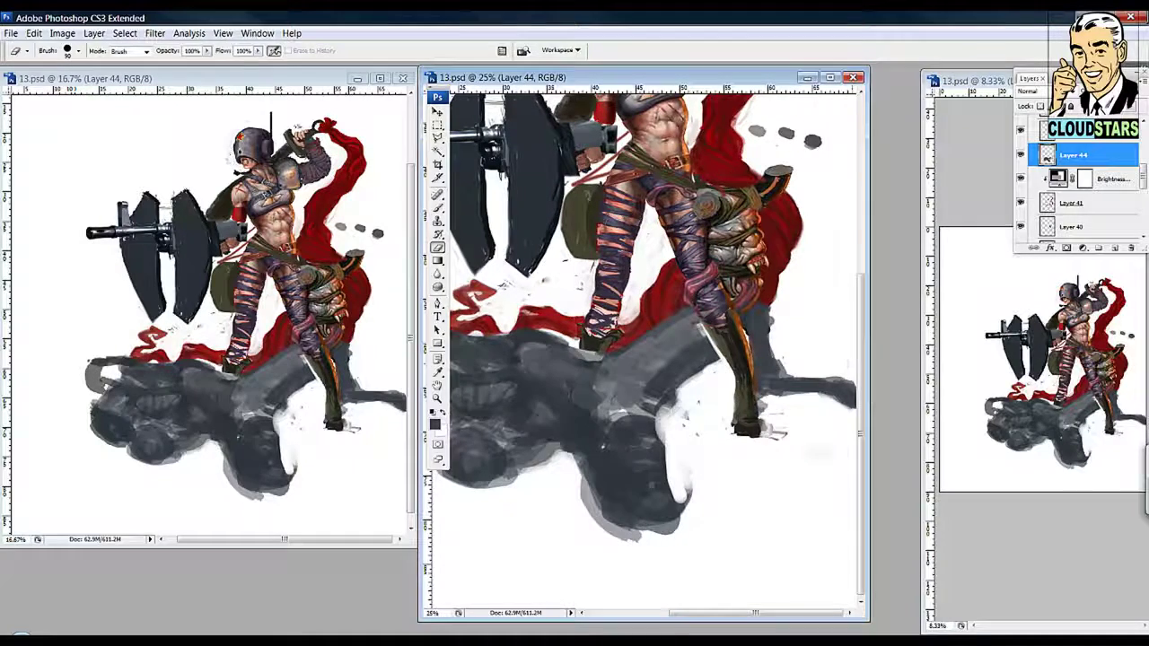
Step: Paint winding, tail-like grey bands curling out from both sides of the base's lower form
{"action": "key", "text": "b"}
{"action": "scroll", "coordinate": [642, 350], "scroll_direction": "left", "scroll_amount": 2}
{"action": "left_click_drag", "start_coordinate": [493, 555], "coordinate": [709, 462]}
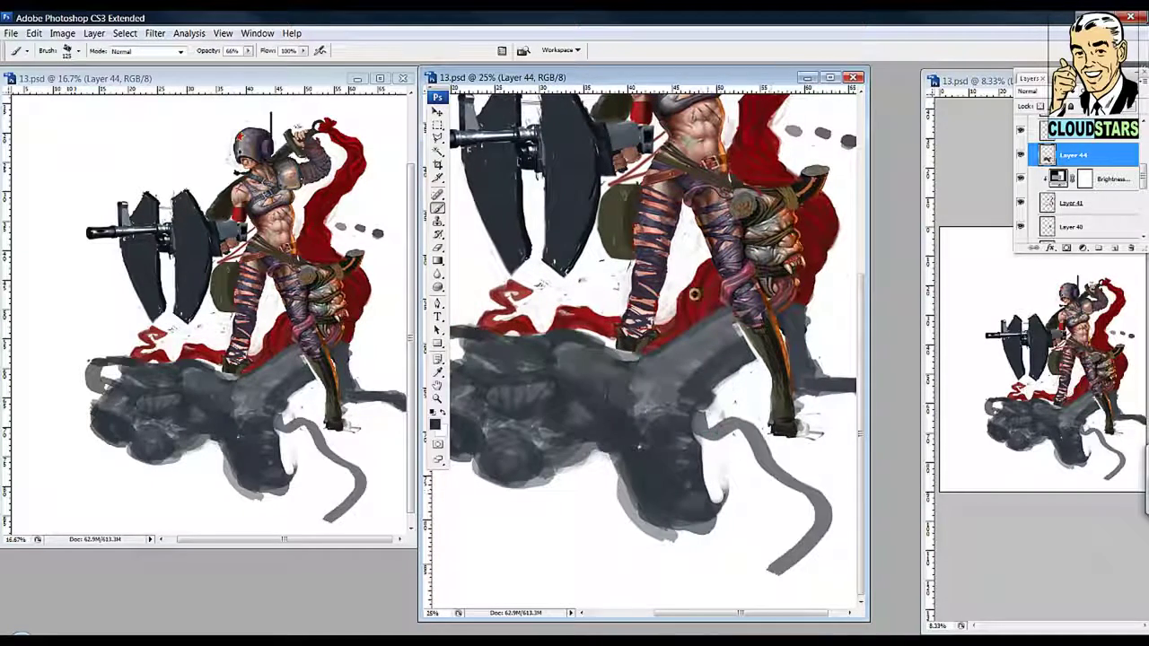
{"action": "scroll", "coordinate": [641, 350], "scroll_direction": "left", "scroll_amount": 1}
{"action": "left_click_drag", "start_coordinate": [549, 558], "coordinate": [447, 595]}
{"action": "scroll", "coordinate": [642, 350], "scroll_direction": "right", "scroll_amount": 2}
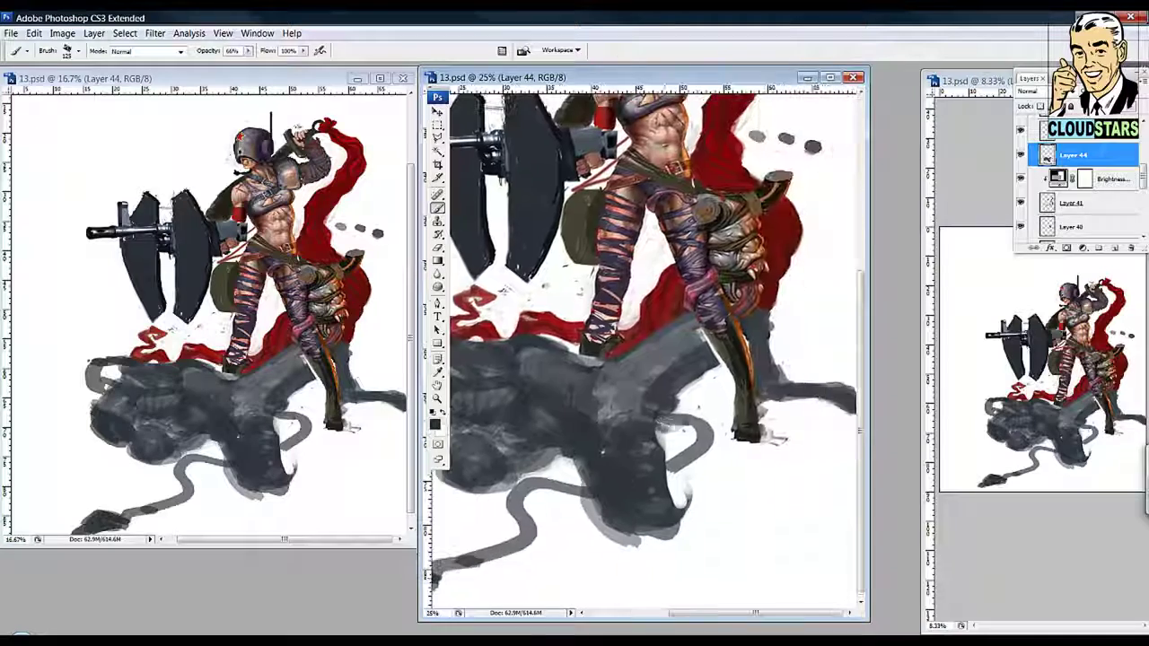
Step: Lighten the base's lower form with mid-grey and cap its end with a solid dark red oval
{"action": "left_click", "coordinate": [621, 397], "text": "alt"}
{"action": "left_click_drag", "start_coordinate": [621, 399], "coordinate": [619, 453]}
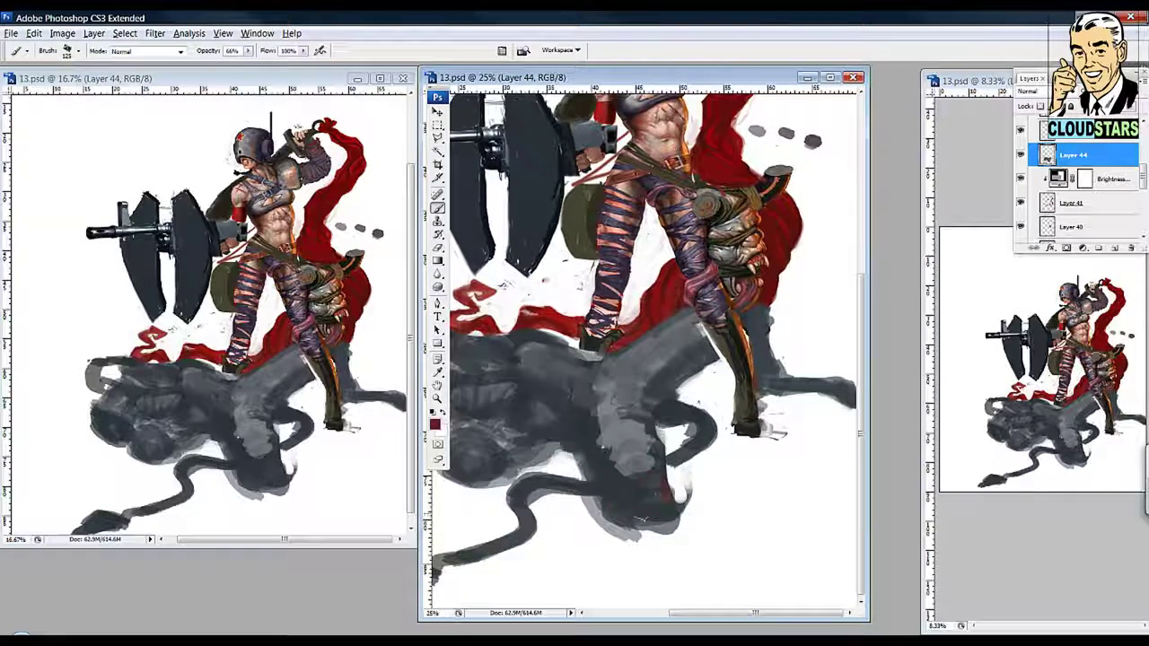
{"action": "left_click_drag", "start_coordinate": [593, 530], "coordinate": [632, 537]}
{"action": "left_click", "coordinate": [641, 498], "text": "alt"}
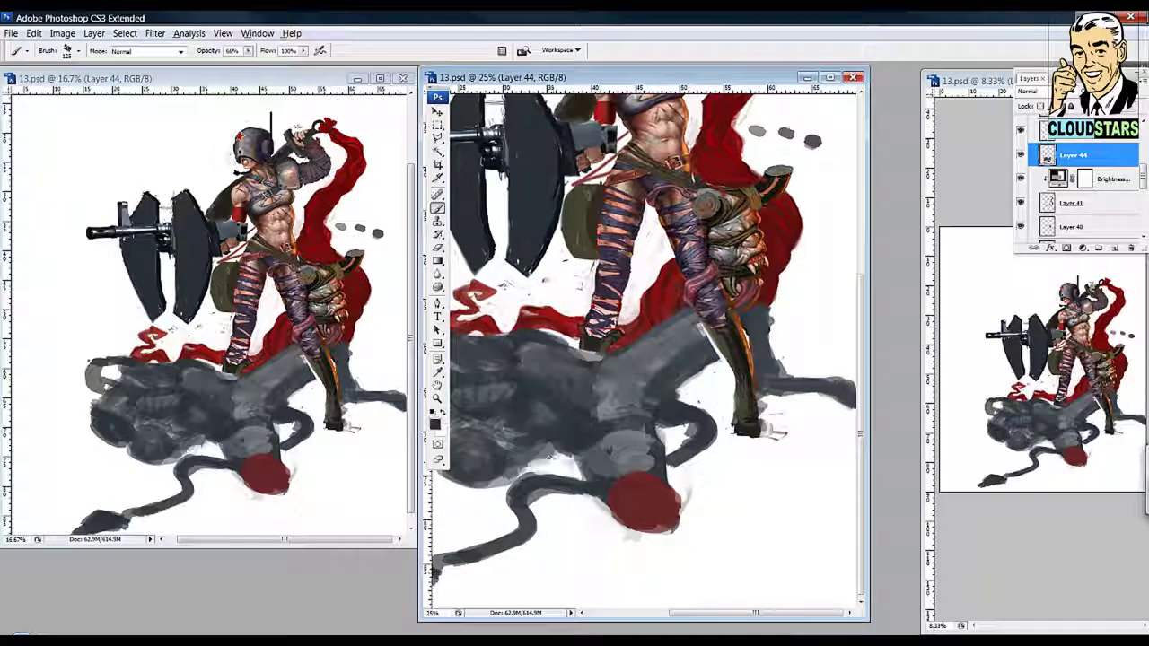
Step: Set the brush opacity to 34% and model the base's rounded forms with overlapping grey strokes
{"action": "scroll", "coordinate": [808, 502], "scroll_direction": "left", "scroll_amount": 4}
{"action": "scroll", "coordinate": [625, 440], "scroll_direction": "right", "scroll_amount": 1}
{"action": "key", "text": "3"}
{"action": "key", "text": "5"}
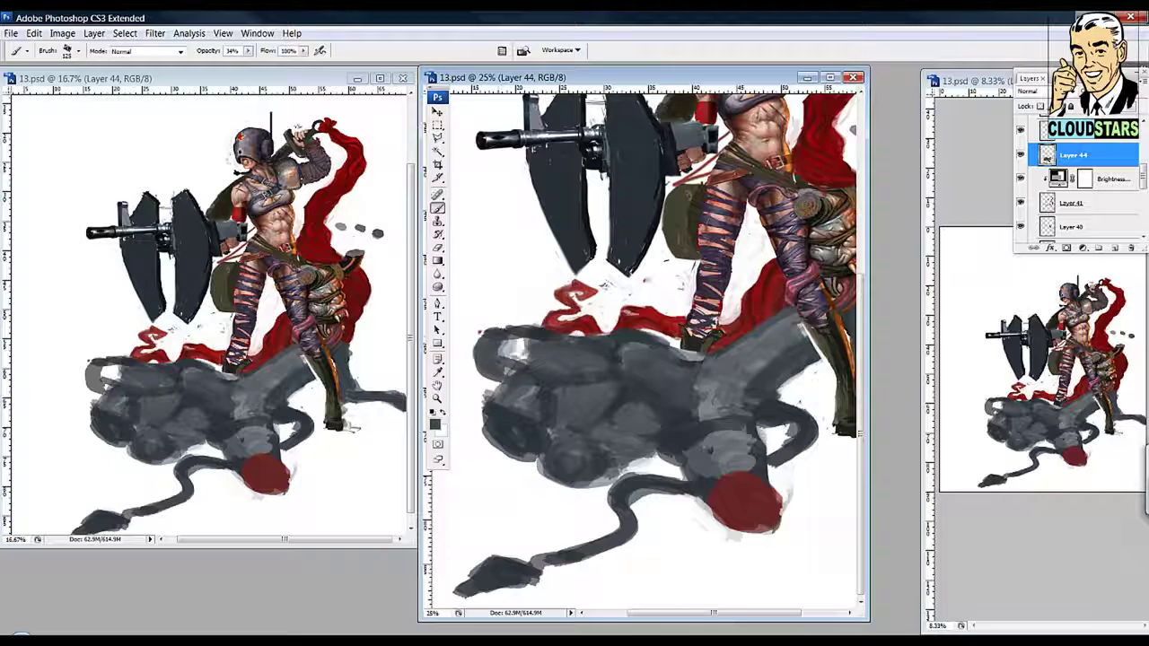
{"action": "scroll", "coordinate": [625, 357], "scroll_direction": "left", "scroll_amount": 4}
{"action": "scroll", "coordinate": [614, 354], "scroll_direction": "right", "scroll_amount": 4}
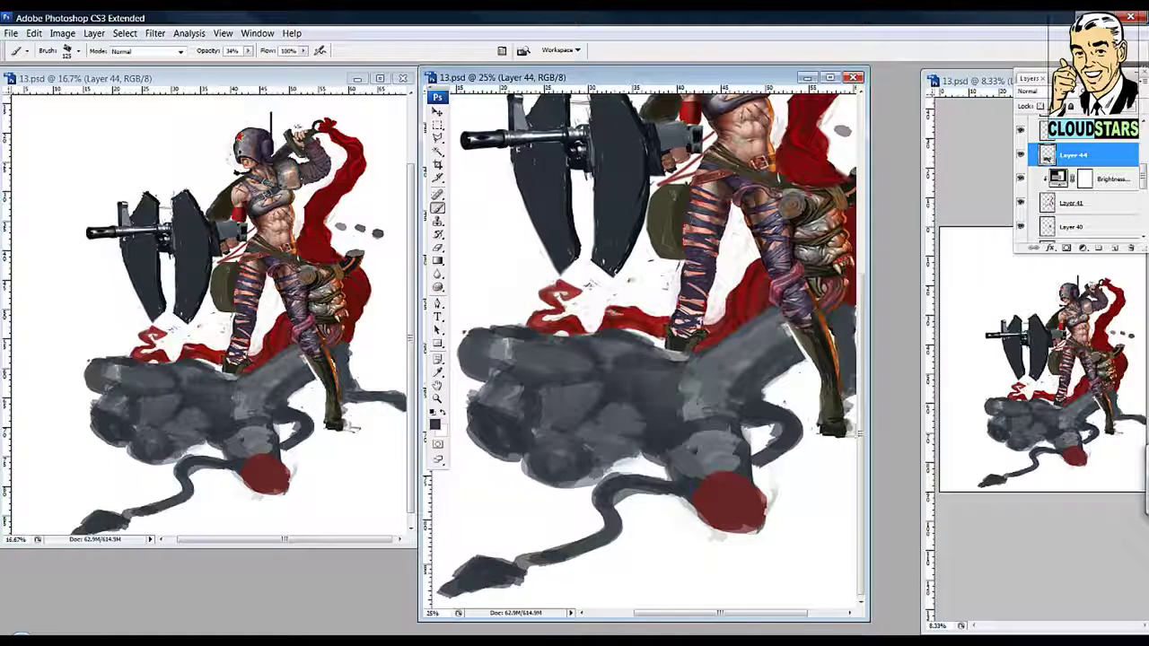
{"action": "scroll", "coordinate": [660, 408], "scroll_direction": "right", "scroll_amount": 2}
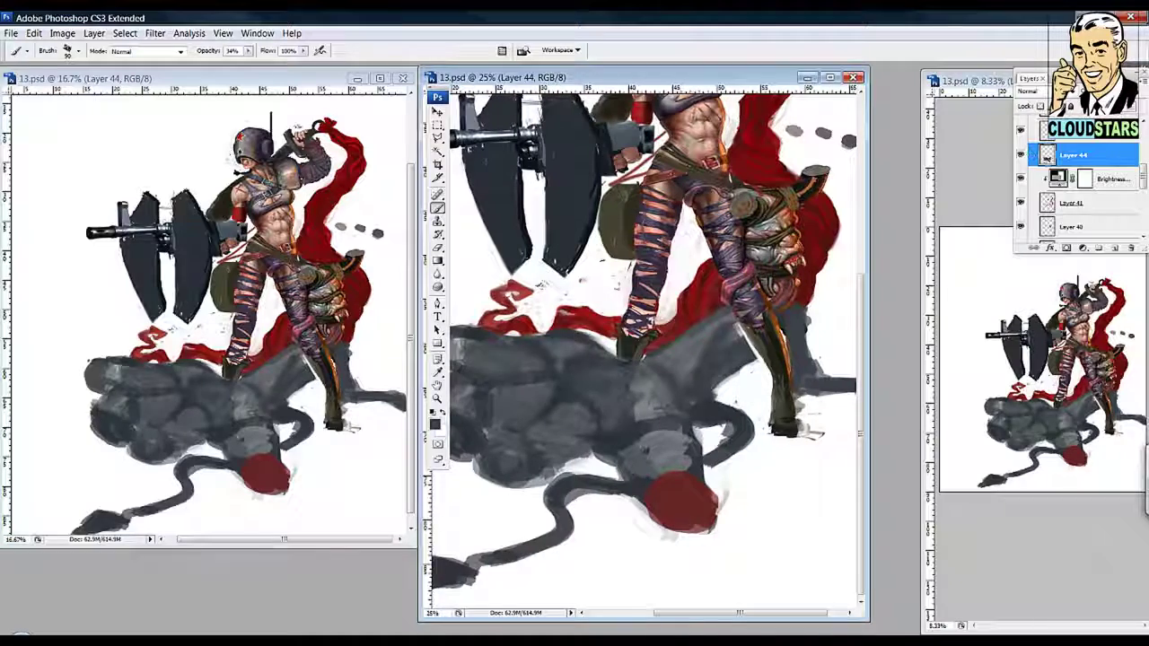
{"action": "left_click_drag", "start_coordinate": [628, 386], "coordinate": [677, 430]}
Step: Warp the base layer so its front end swings down and the red-capped form lifts toward the rear boot
{"action": "key", "text": "f"}
{"action": "key", "text": "ctrl+minus"}
{"action": "key", "text": "f"}
{"action": "key", "text": "f"}
{"action": "key", "text": "ctrl+t"}
{"action": "right_click", "coordinate": [595, 397]}
{"action": "left_click", "coordinate": [617, 503]}
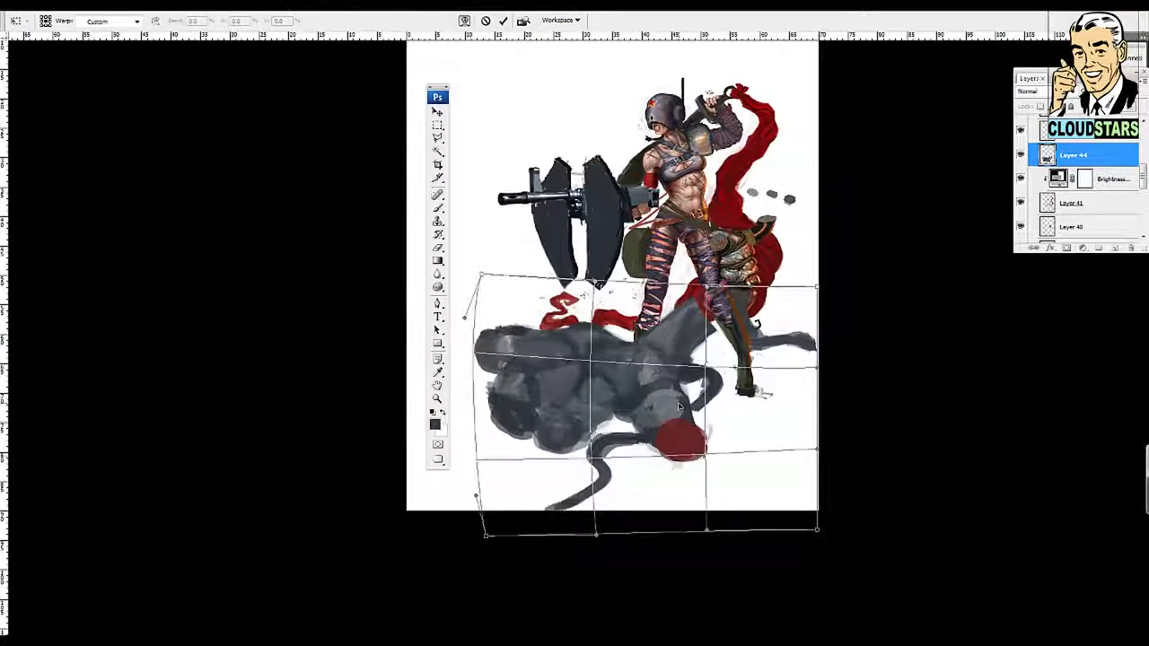
{"action": "left_click_drag", "start_coordinate": [679, 406], "coordinate": [520, 519]}
{"action": "left_click_drag", "start_coordinate": [706, 529], "coordinate": [741, 490]}
{"action": "left_click_drag", "start_coordinate": [484, 535], "coordinate": [464, 553]}
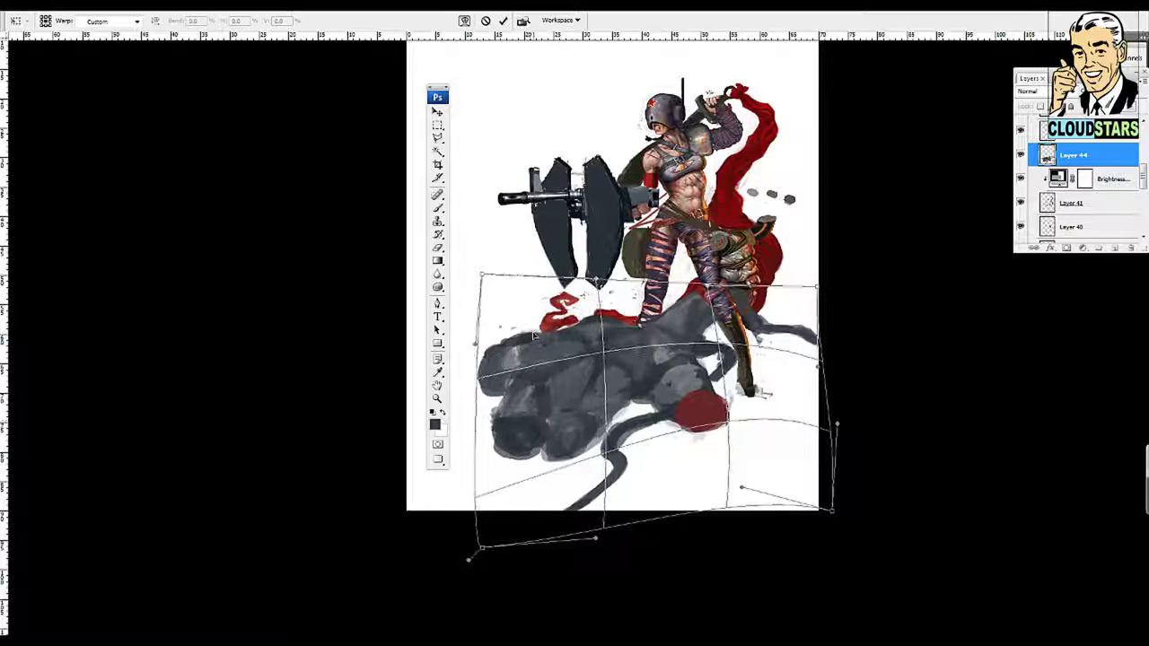
{"action": "key", "text": "Return"}
{"action": "key", "text": "f"}
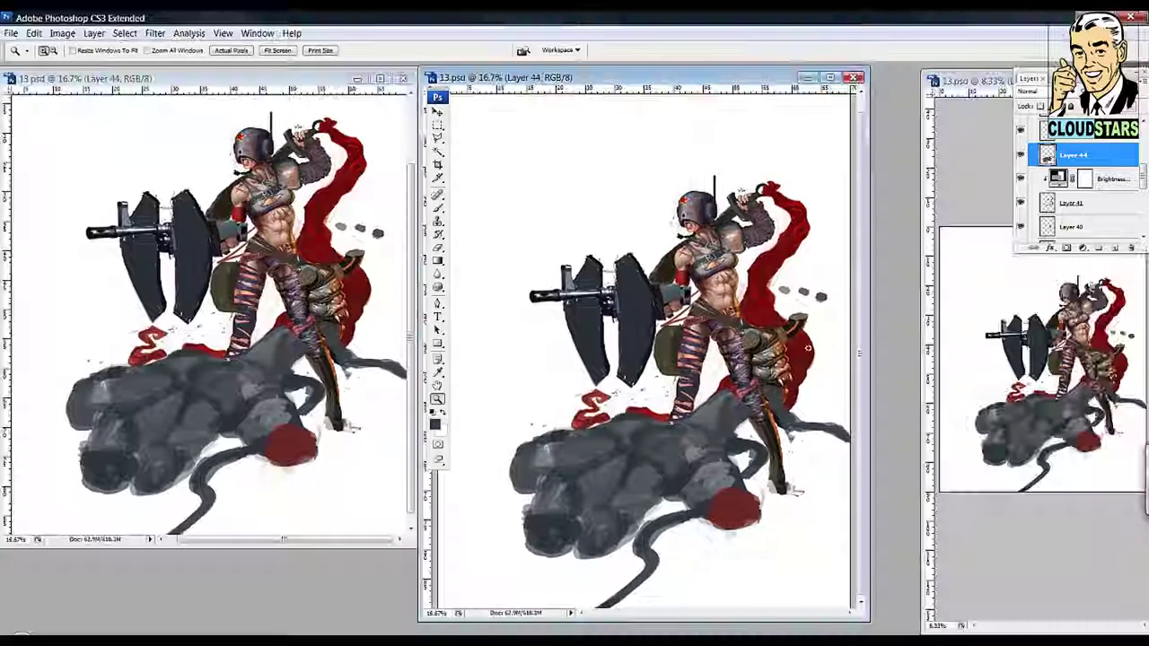
Step: Erase the winding tail-like bands on both sides of the base's red-capped form
{"action": "key", "text": "b"}
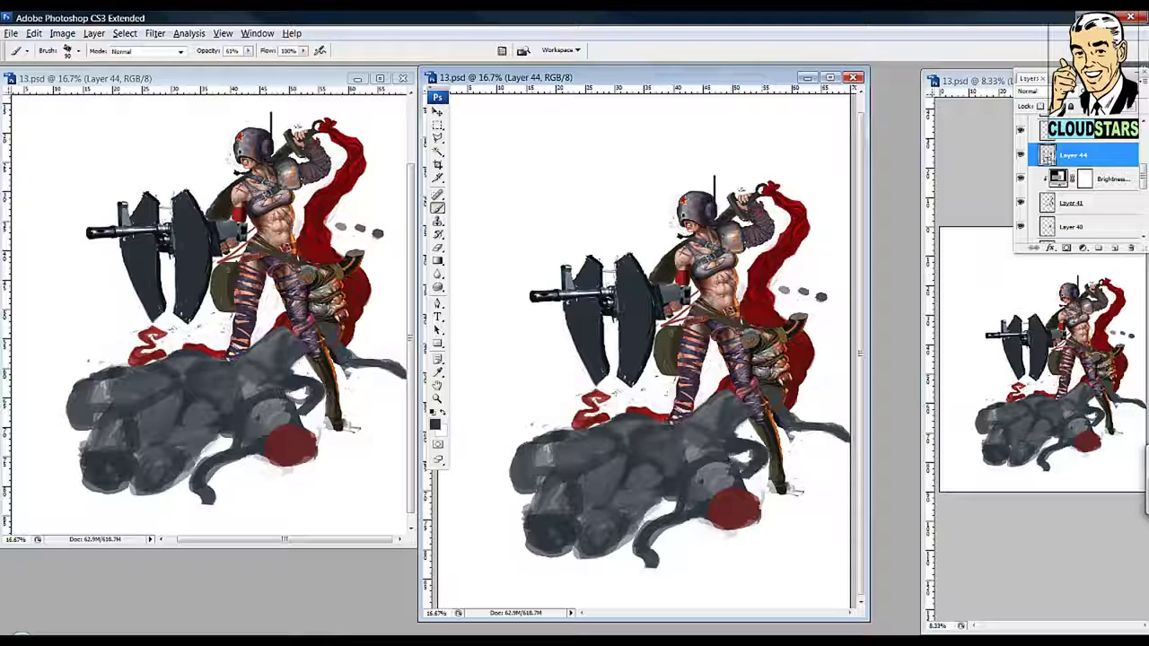
{"action": "key", "text": "e"}
{"action": "mouse_move", "coordinate": [763, 439]}
{"action": "left_mouse_down"}
{"action": "mouse_move", "coordinate": [745, 476]}
{"action": "mouse_move", "coordinate": [646, 552]}
{"action": "left_mouse_up"}
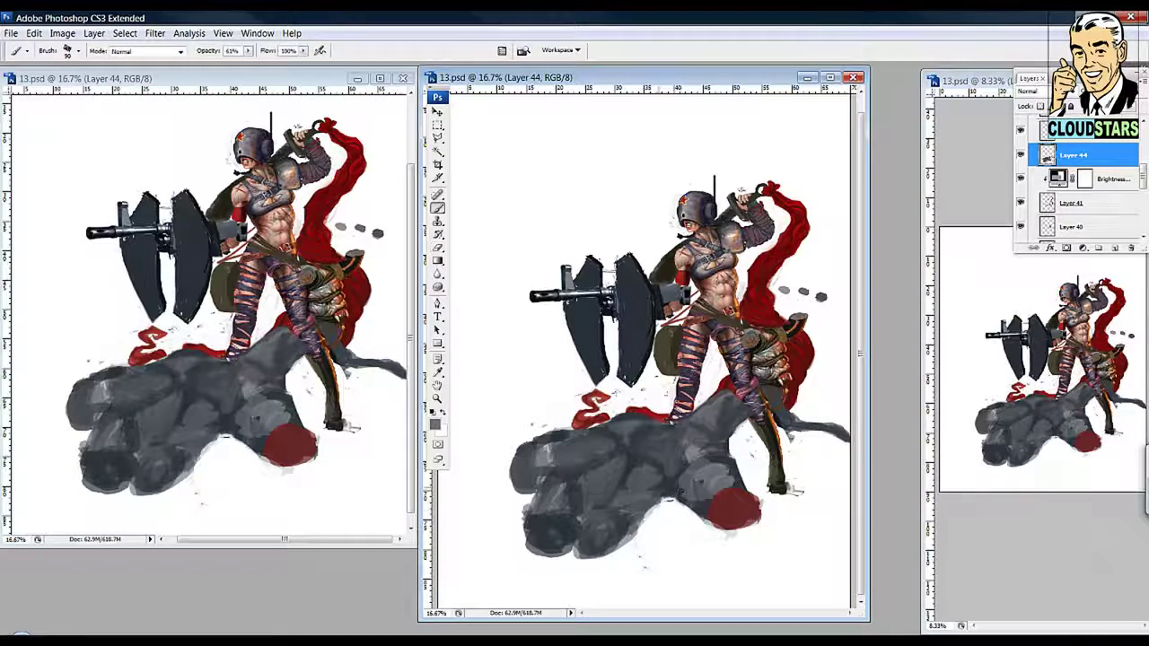
Step: Refine the rounded forms at the base's front end with grey strokes at 31% opacity
{"action": "key", "text": "z"}
{"action": "left_click", "coordinate": [597, 475]}
{"action": "key", "text": "e"}
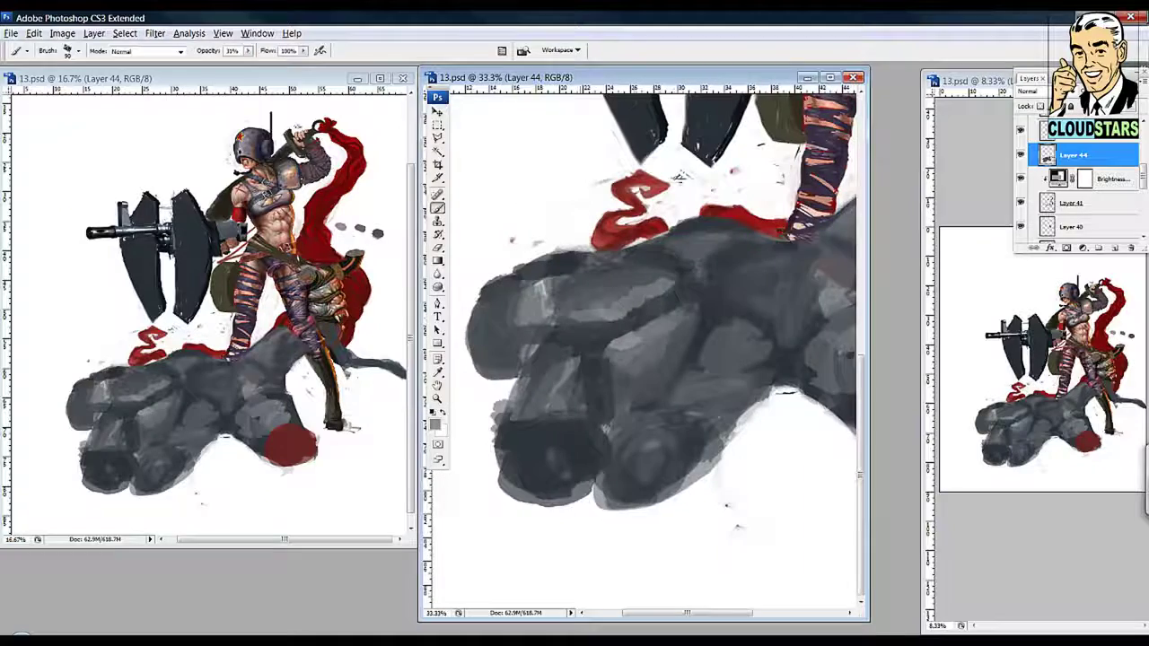
{"action": "mouse_move", "coordinate": [566, 377]}
{"action": "left_mouse_down"}
{"action": "mouse_move", "coordinate": [501, 414]}
{"action": "mouse_move", "coordinate": [512, 448]}
{"action": "left_mouse_up"}
{"action": "key", "text": "b"}
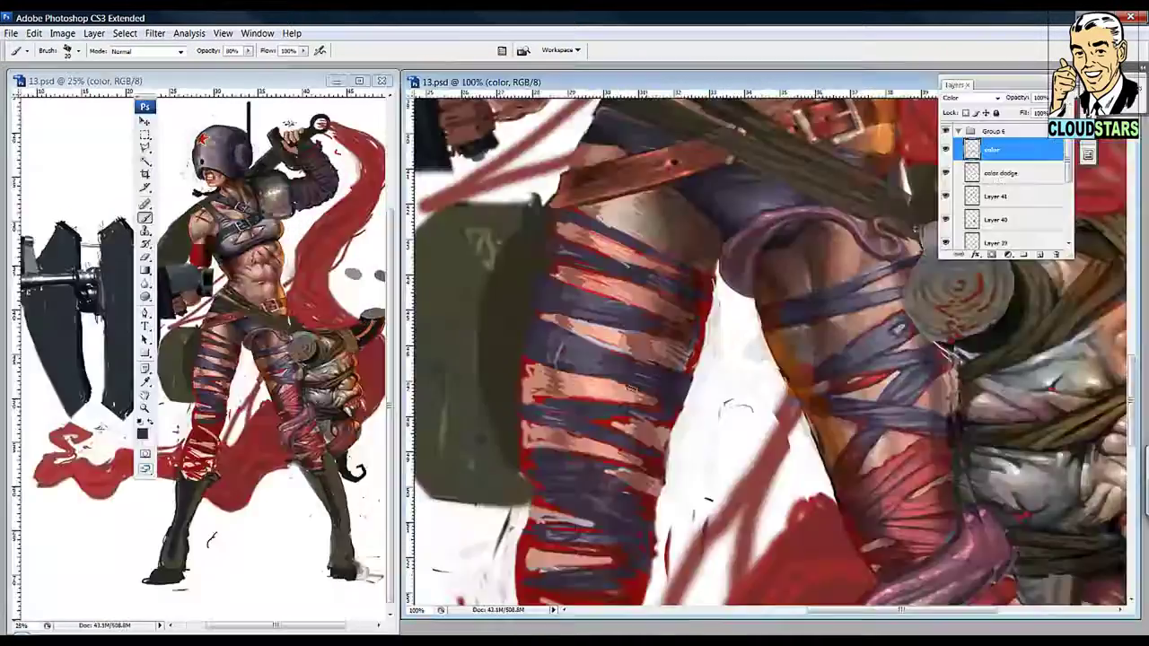
Step: Tint the red wrappings on the warrior's front leg purple-blue on the color layer, from thigh to boot
{"action": "mouse_move", "coordinate": [593, 531]}
{"action": "left_mouse_down"}
{"action": "mouse_move", "coordinate": [406, 474]}
{"action": "mouse_move", "coordinate": [529, 379]}
{"action": "mouse_move", "coordinate": [560, 330]}
{"action": "left_mouse_up"}
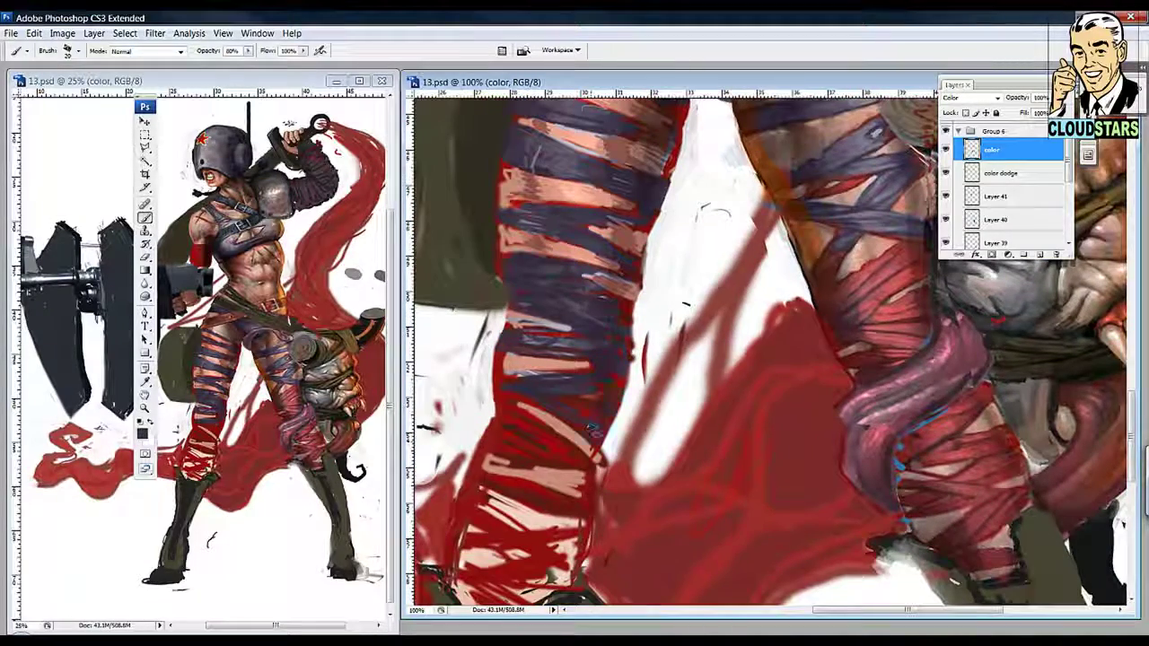
{"action": "left_click_drag", "start_coordinate": [500, 349], "coordinate": [483, 224]}
{"action": "left_click_drag", "start_coordinate": [538, 395], "coordinate": [466, 406]}
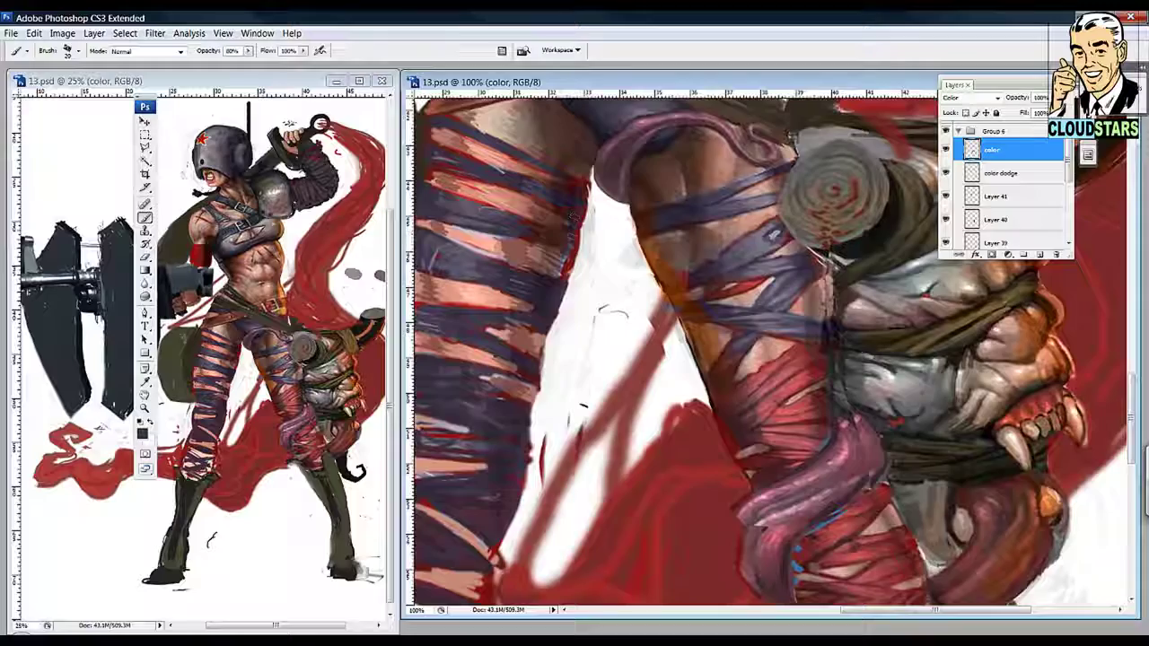
Step: Tint the red wrappings on the rear leg's thigh purple, down to the pink tentacle
{"action": "left_click_drag", "start_coordinate": [545, 149], "coordinate": [644, 265]}
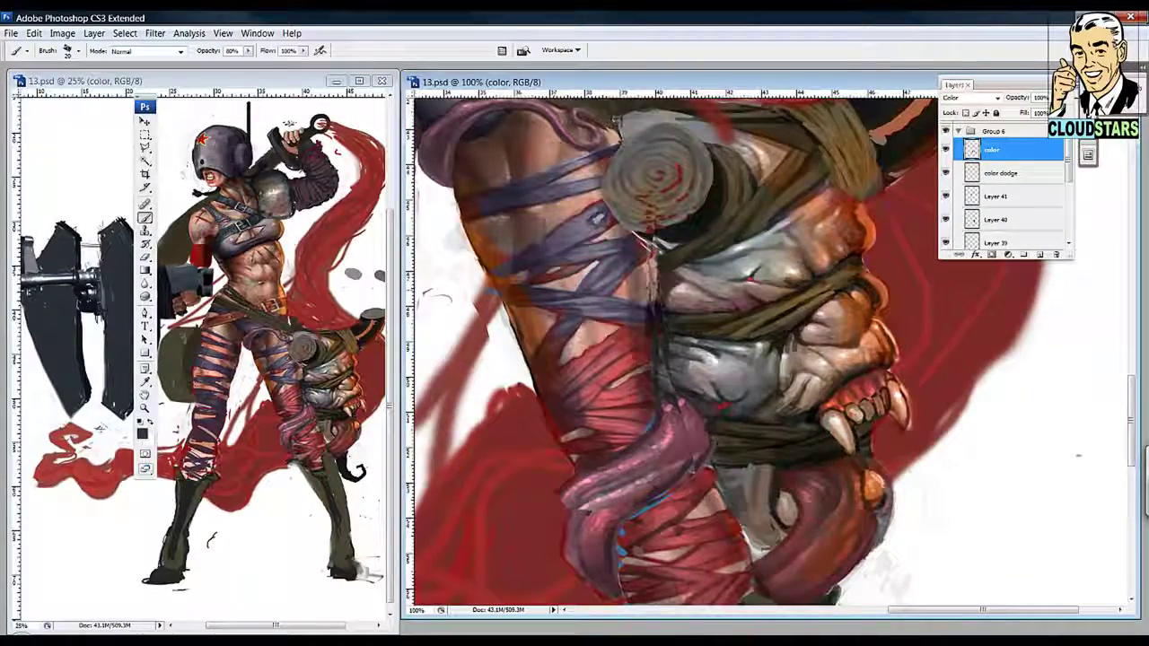
{"action": "mouse_move", "coordinate": [1077, 455]}
{"action": "left_mouse_down"}
{"action": "mouse_move", "coordinate": [1036, 428]}
{"action": "mouse_move", "coordinate": [996, 370]}
{"action": "left_mouse_up"}
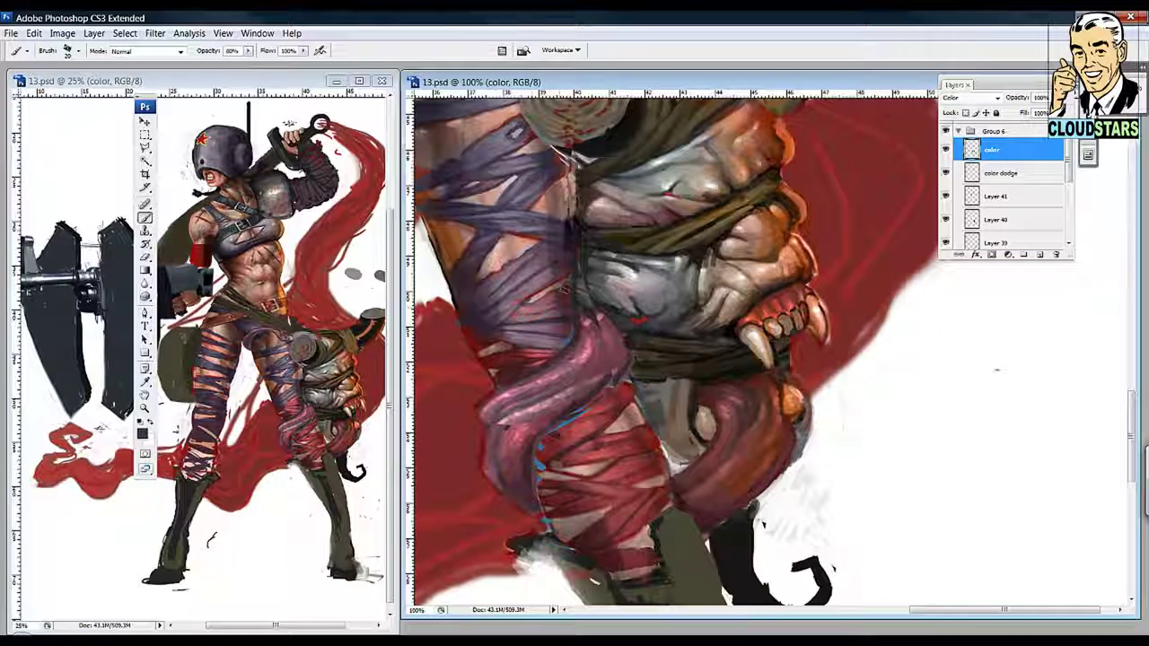
{"action": "left_click_drag", "start_coordinate": [537, 294], "coordinate": [493, 322]}
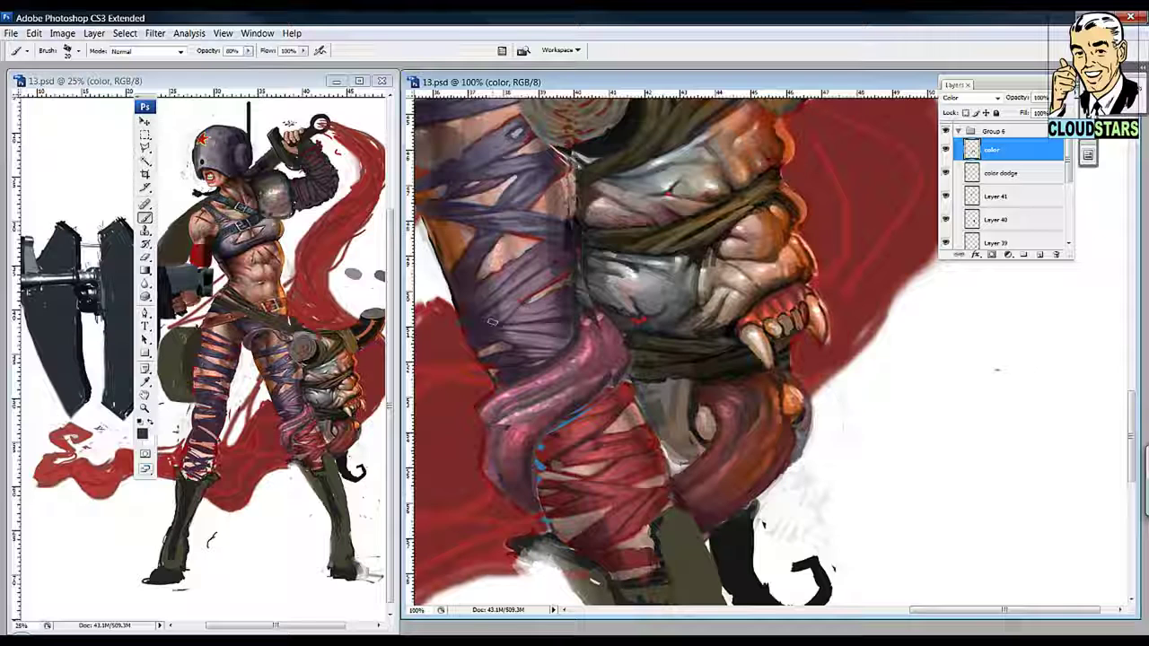
Step: Tint the rear leg's red wrappings between the pink tentacle and the boot purple
{"action": "left_click_drag", "start_coordinate": [637, 447], "coordinate": [615, 339]}
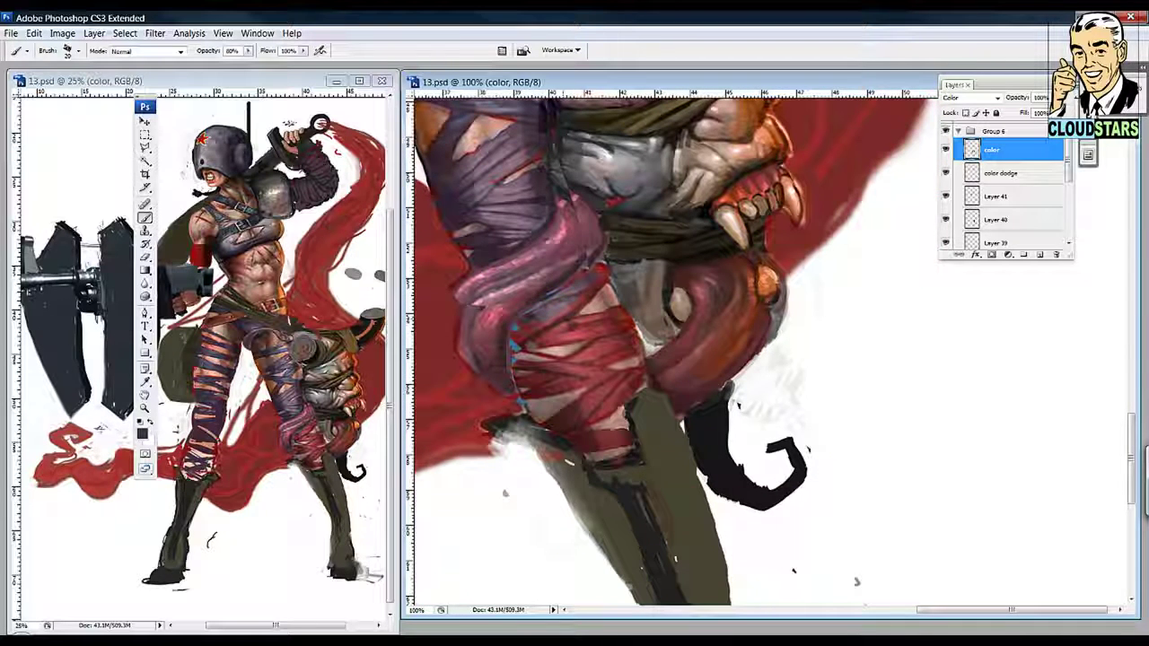
{"action": "left_click_drag", "start_coordinate": [536, 337], "coordinate": [618, 314]}
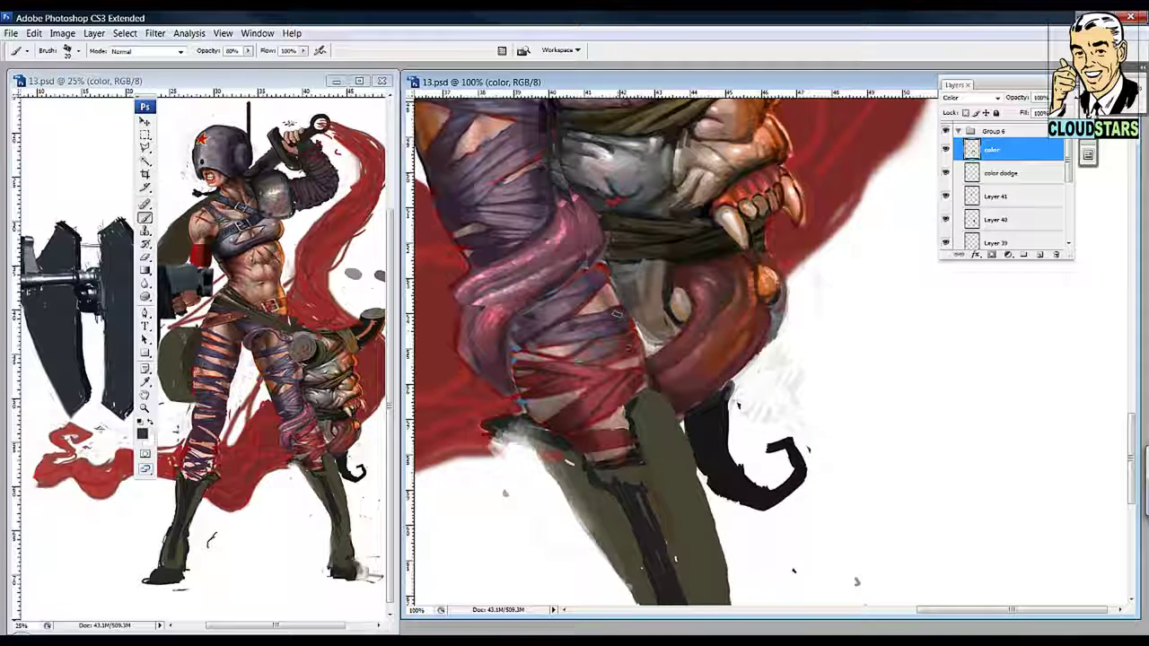
{"action": "left_click_drag", "start_coordinate": [572, 380], "coordinate": [554, 417]}
{"action": "left_click_drag", "start_coordinate": [507, 354], "coordinate": [630, 333]}
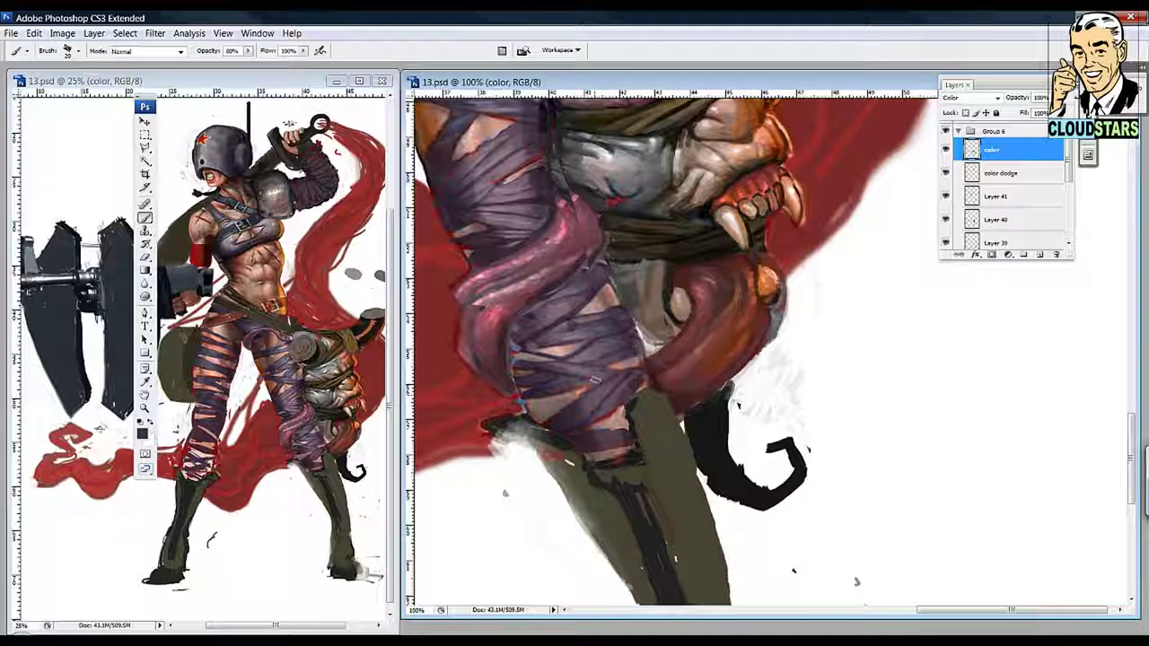
Step: Even out the purple tint on the rear thigh's upper wrappings beside the monster head
{"action": "left_click_drag", "start_coordinate": [619, 386], "coordinate": [664, 602]}
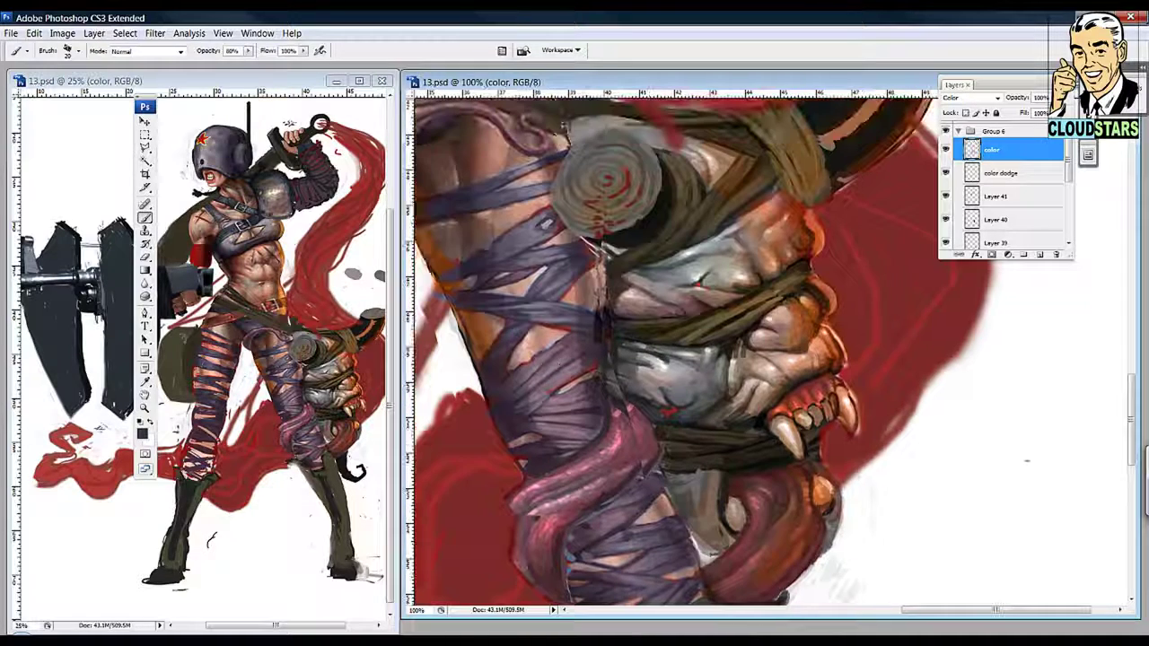
{"action": "left_click_drag", "start_coordinate": [435, 287], "coordinate": [619, 228]}
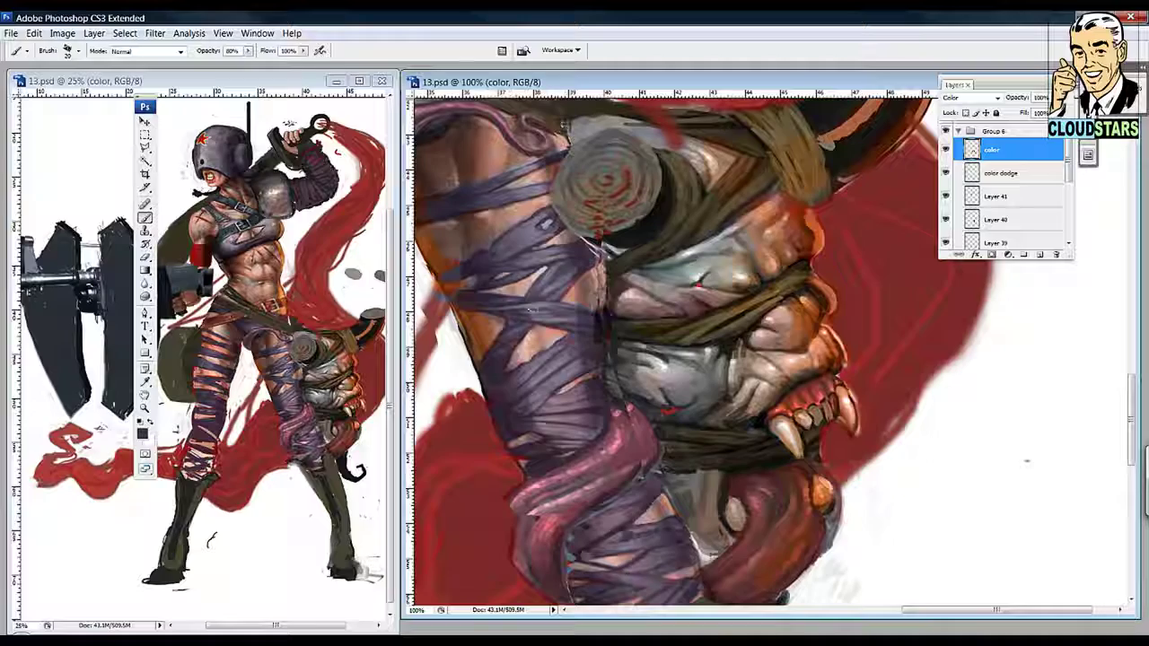
{"action": "left_click_drag", "start_coordinate": [643, 289], "coordinate": [682, 455]}
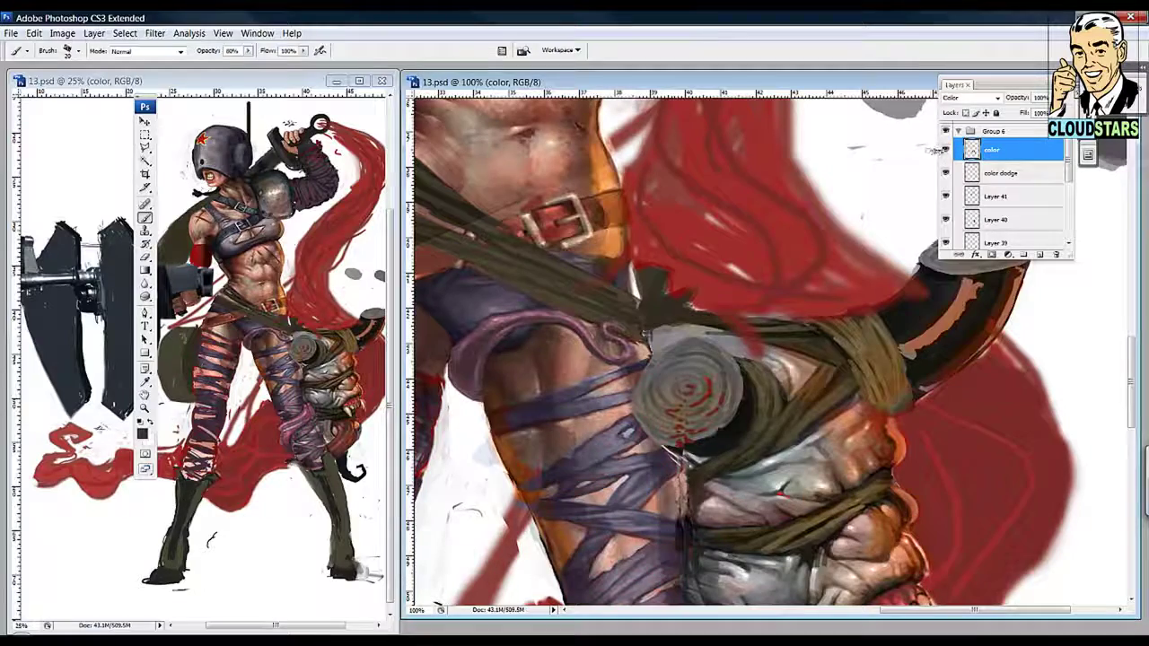
Step: Glaze the shoulder plate and the chest with orange on the color layer at 29% brush opacity
{"action": "left_click_drag", "start_coordinate": [928, 152], "coordinate": [1054, 552]}
{"action": "left_click_drag", "start_coordinate": [664, 269], "coordinate": [718, 287]}
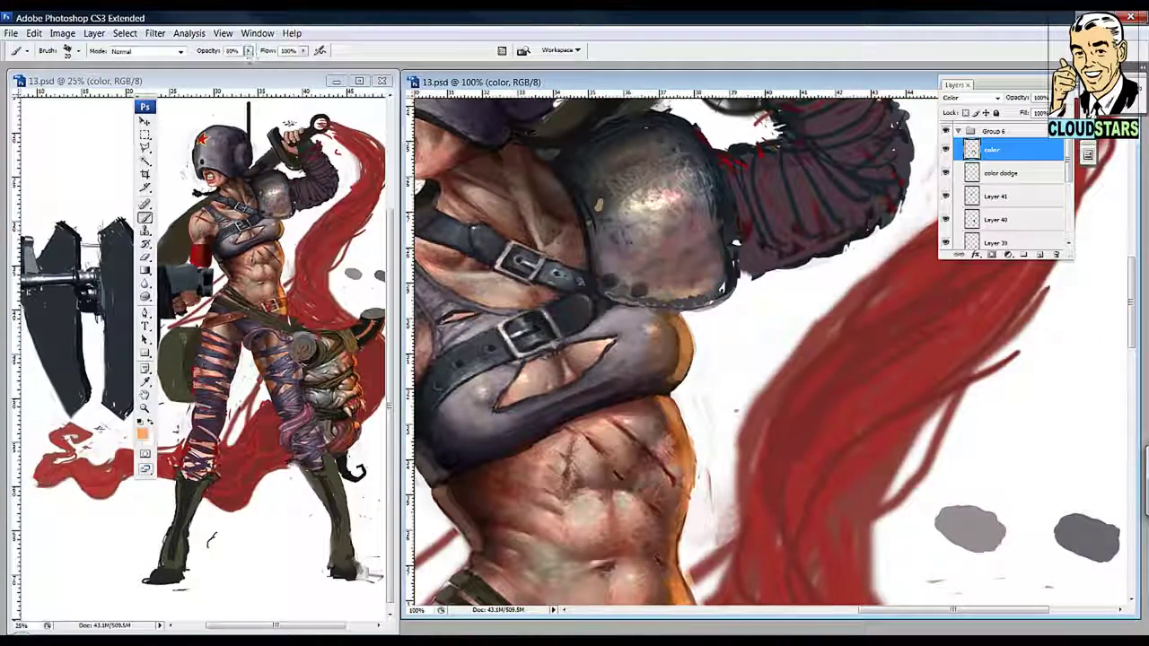
{"action": "left_click_drag", "start_coordinate": [550, 354], "coordinate": [626, 381]}
{"action": "key", "text": "z"}
{"action": "key", "text": "b"}
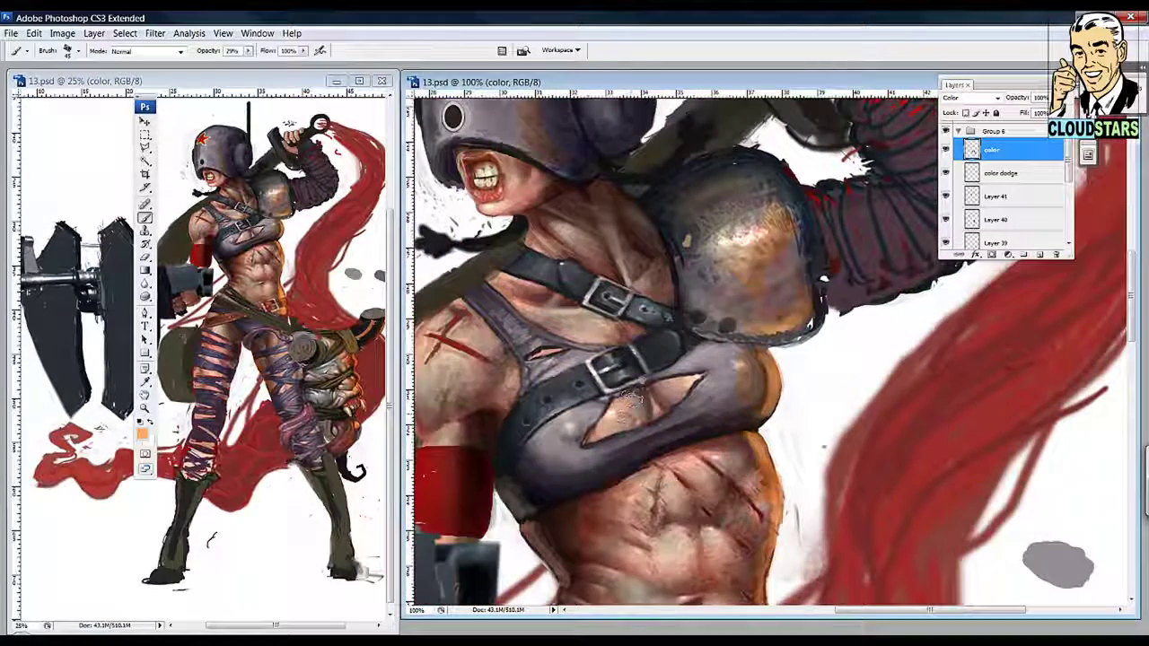
Step: Select Layer 41 and touch up the helmet's front edge with sampled grey at 49% opacity
{"action": "left_click_drag", "start_coordinate": [938, 254], "coordinate": [1010, 499]}
{"action": "left_click", "coordinate": [996, 196]}
{"action": "left_click_drag", "start_coordinate": [422, 185], "coordinate": [807, 461]}
{"action": "key", "text": "z"}
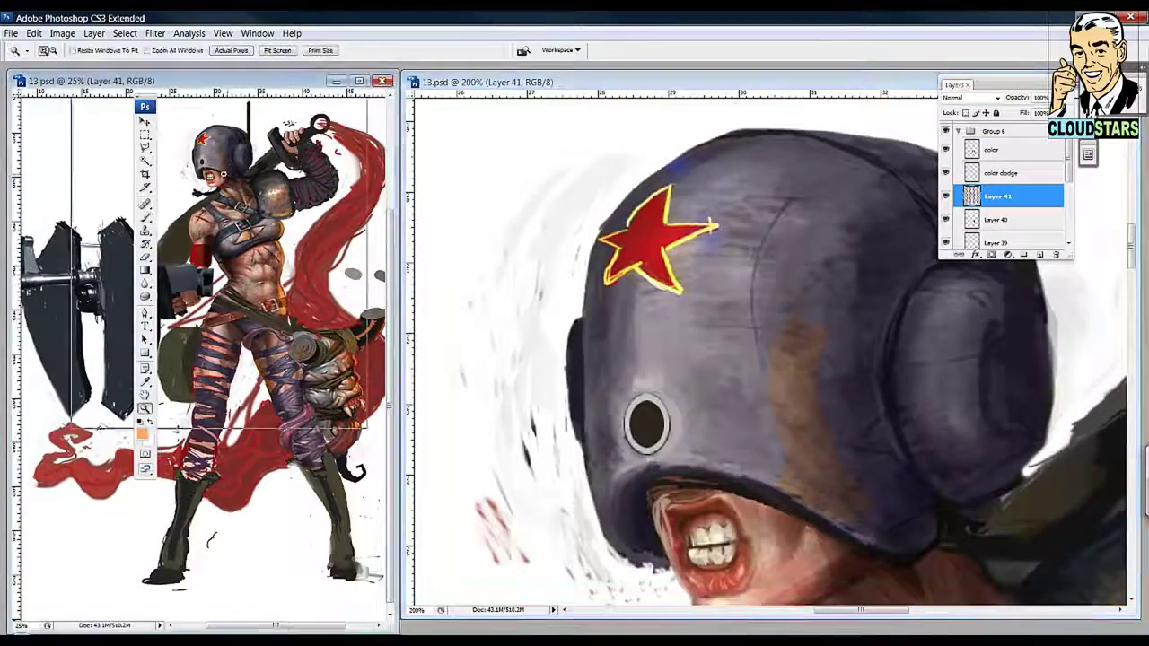
{"action": "left_click", "coordinate": [224, 153]}
{"action": "left_click_drag", "start_coordinate": [655, 321], "coordinate": [579, 235]}
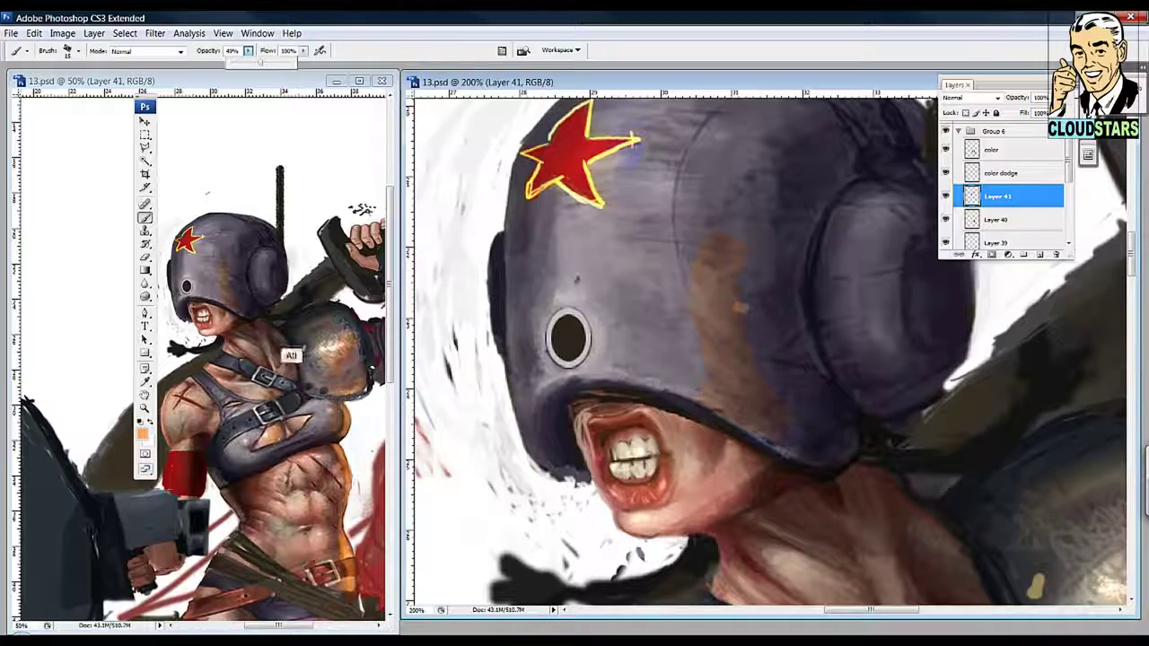
{"action": "left_click", "coordinate": [518, 323], "text": "alt"}
{"action": "left_click_drag", "start_coordinate": [518, 310], "coordinate": [513, 251]}
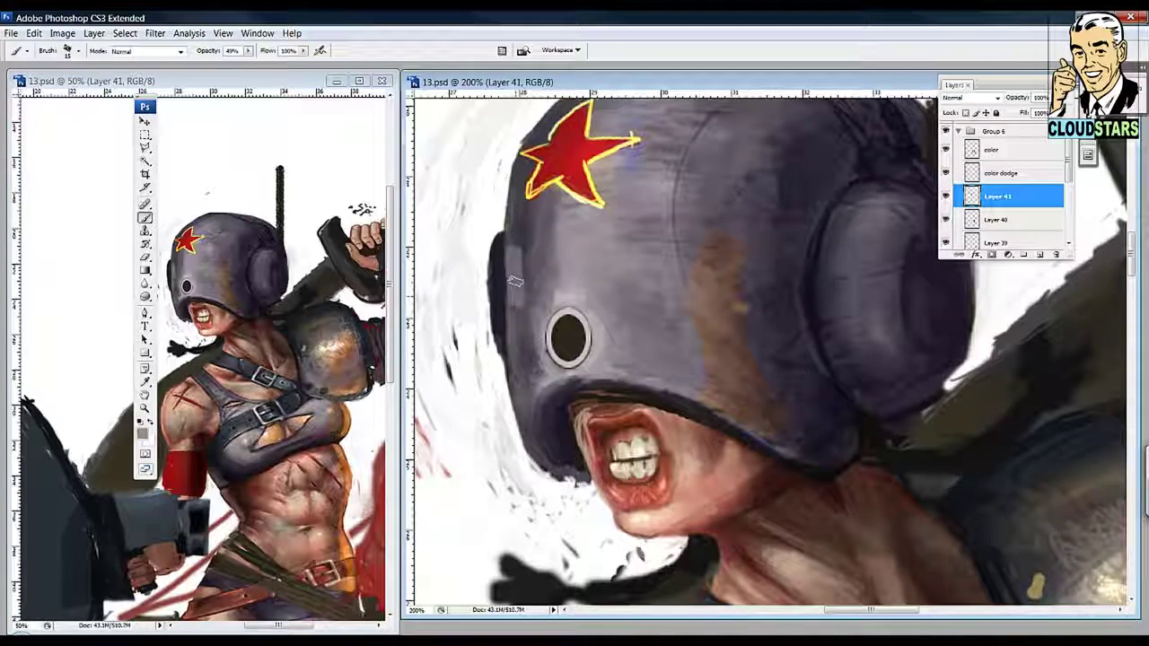
Step: Adjust the brush opacity and start blocking in the scarf's attachment at the weapon's ring handle
{"action": "key", "text": "z"}
{"action": "left_click", "coordinate": [517, 286], "text": "alt"}
{"action": "left_click", "coordinate": [518, 285], "text": "alt"}
{"action": "left_click", "coordinate": [518, 286], "text": "alt"}
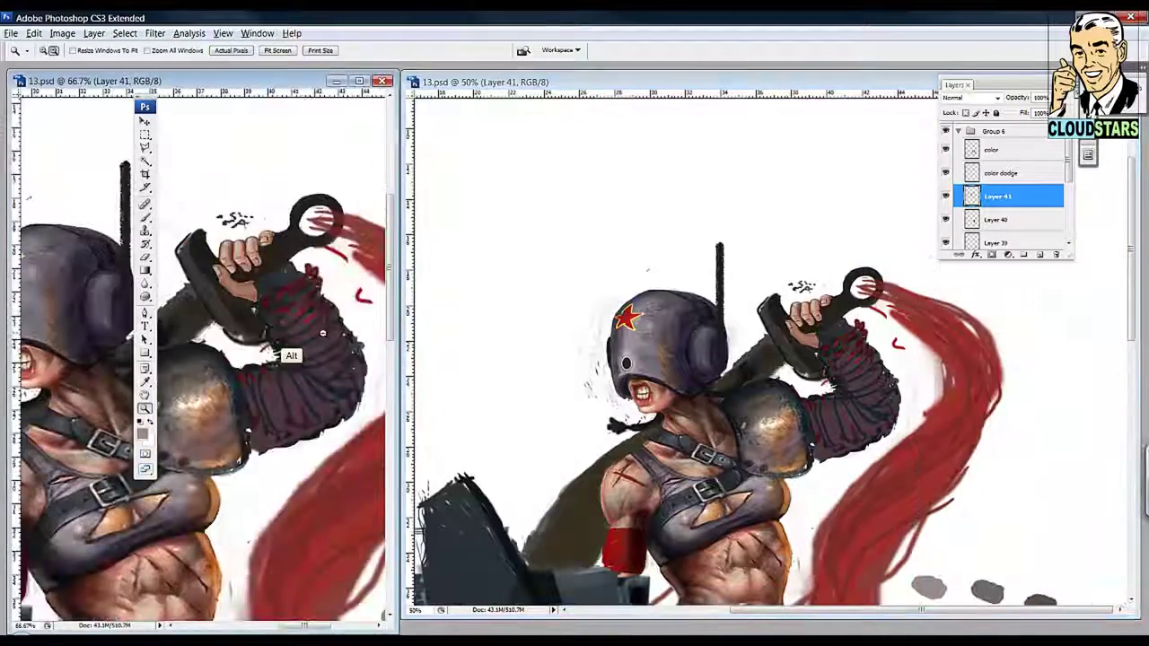
{"action": "left_click", "coordinate": [224, 359], "text": "alt"}
{"action": "left_click", "coordinate": [845, 315]}
{"action": "left_click_drag", "start_coordinate": [845, 314], "coordinate": [612, 386]}
{"action": "key", "text": "b"}
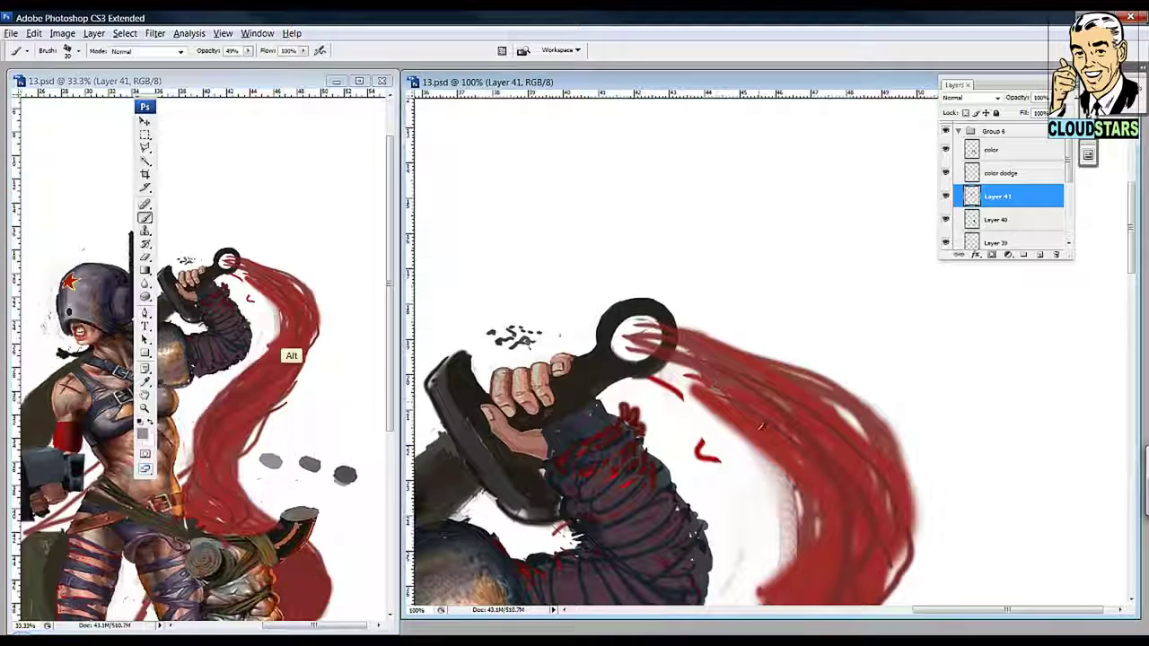
{"action": "left_click_drag", "start_coordinate": [241, 50], "coordinate": [257, 63]}
{"action": "mouse_move", "coordinate": [633, 334]}
{"action": "left_mouse_down"}
{"action": "mouse_move", "coordinate": [669, 348]}
{"action": "mouse_move", "coordinate": [668, 363]}
{"action": "left_mouse_up"}
Step: Paint a red knot with bow-like loops where the scarf meets the ring and shade its folds dark red
{"action": "left_click_drag", "start_coordinate": [240, 50], "coordinate": [267, 63]}
{"action": "mouse_move", "coordinate": [666, 332]}
{"action": "left_mouse_down"}
{"action": "mouse_move", "coordinate": [631, 275]}
{"action": "mouse_move", "coordinate": [648, 312]}
{"action": "left_mouse_up"}
{"action": "left_click", "coordinate": [632, 275], "text": "alt"}
{"action": "mouse_move", "coordinate": [637, 269]}
{"action": "left_mouse_down"}
{"action": "mouse_move", "coordinate": [709, 246]}
{"action": "mouse_move", "coordinate": [714, 269]}
{"action": "mouse_move", "coordinate": [664, 229]}
{"action": "mouse_move", "coordinate": [628, 220]}
{"action": "left_mouse_up"}
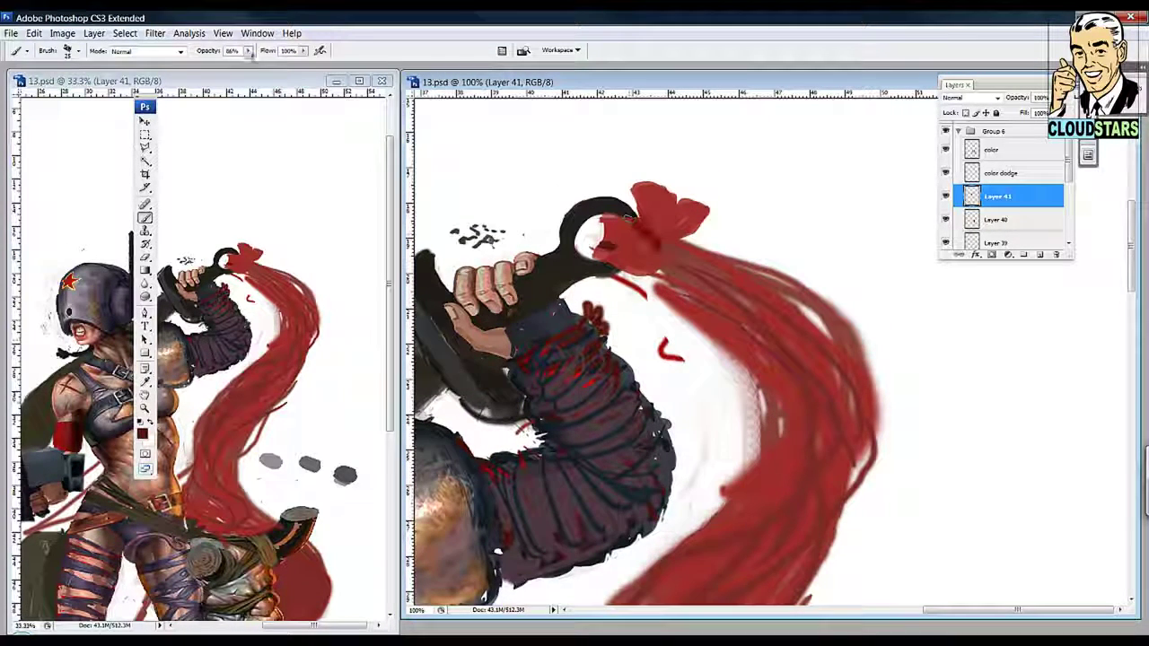
Step: Paint over the scarf's knot and the folds just below it on Layer 41, sampling the knot's red
{"action": "mouse_move", "coordinate": [665, 269]}
{"action": "left_mouse_down"}
{"action": "mouse_move", "coordinate": [665, 229]}
{"action": "mouse_move", "coordinate": [736, 300]}
{"action": "left_mouse_up"}
{"action": "mouse_move", "coordinate": [655, 242]}
{"action": "left_mouse_down"}
{"action": "mouse_move", "coordinate": [680, 258]}
{"action": "mouse_move", "coordinate": [701, 223]}
{"action": "mouse_move", "coordinate": [758, 278]}
{"action": "mouse_move", "coordinate": [682, 208]}
{"action": "left_mouse_up"}
{"action": "left_click", "coordinate": [709, 215], "text": "alt"}
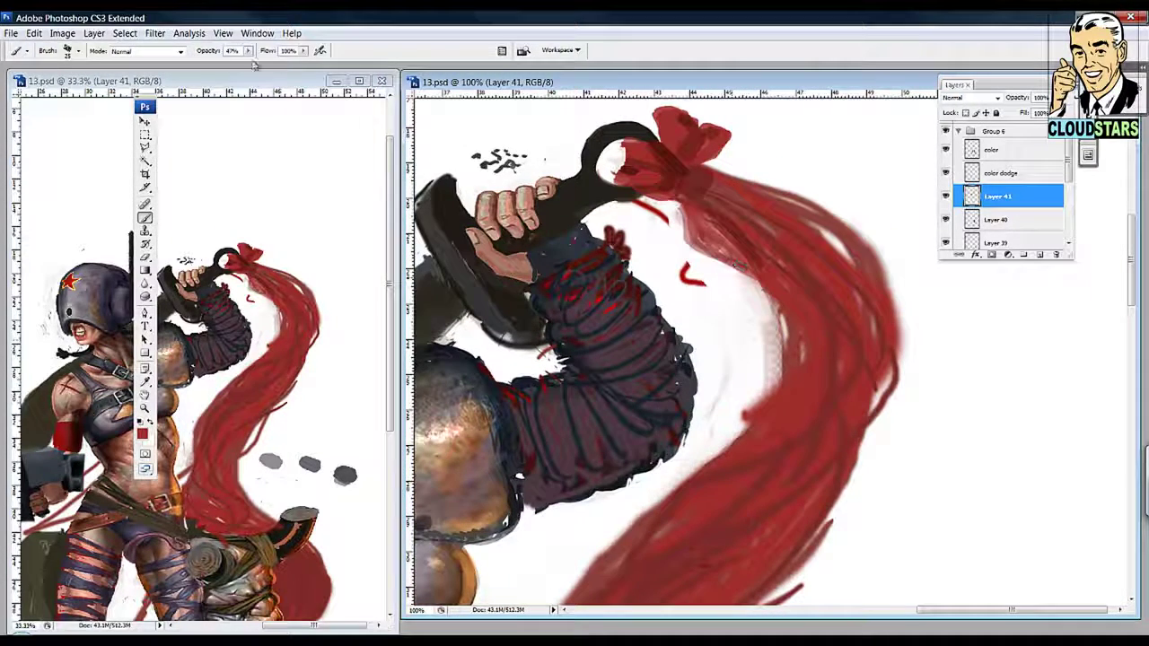
Step: Paint bright red strokes along the scarf's upper edge and folds below the knot at 97% brush opacity
{"action": "key", "text": "5"}
{"action": "key", "text": "7"}
{"action": "left_click_drag", "start_coordinate": [718, 359], "coordinate": [700, 334]}
{"action": "mouse_move", "coordinate": [691, 153]}
{"action": "left_mouse_down"}
{"action": "mouse_move", "coordinate": [834, 278]}
{"action": "mouse_move", "coordinate": [866, 359]}
{"action": "left_mouse_up"}
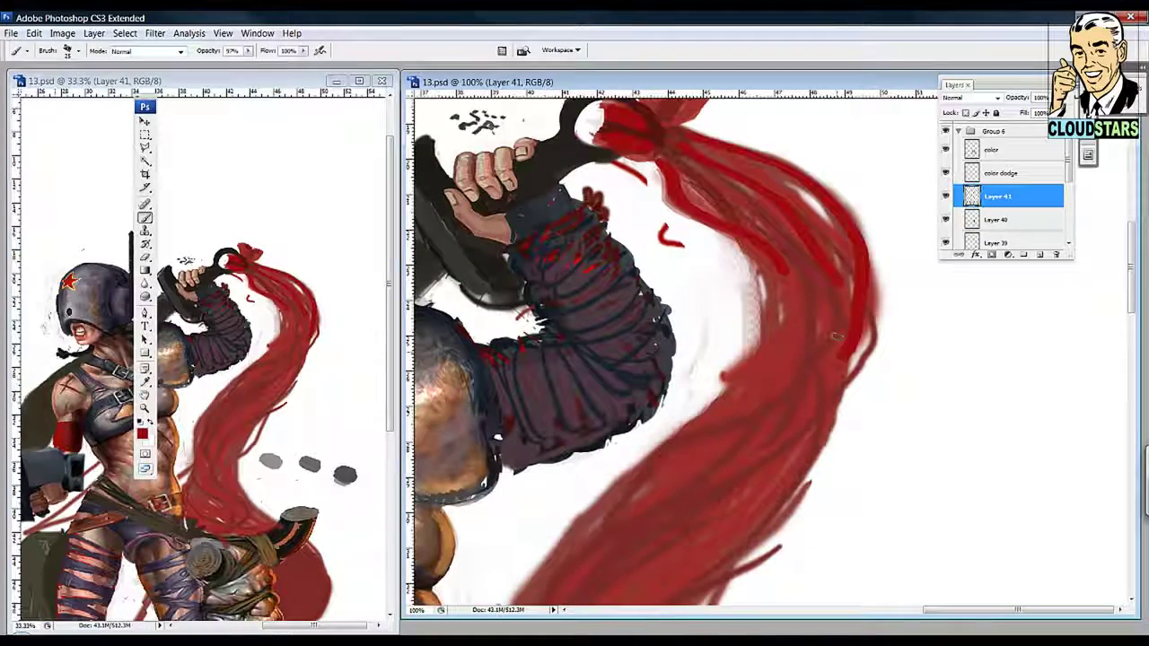
{"action": "left_click_drag", "start_coordinate": [821, 278], "coordinate": [768, 330]}
Step: Examine the whole painting in full-screen view and sample a red from the scarf
{"action": "key", "text": "z"}
{"action": "left_click", "coordinate": [768, 330], "text": "alt"}
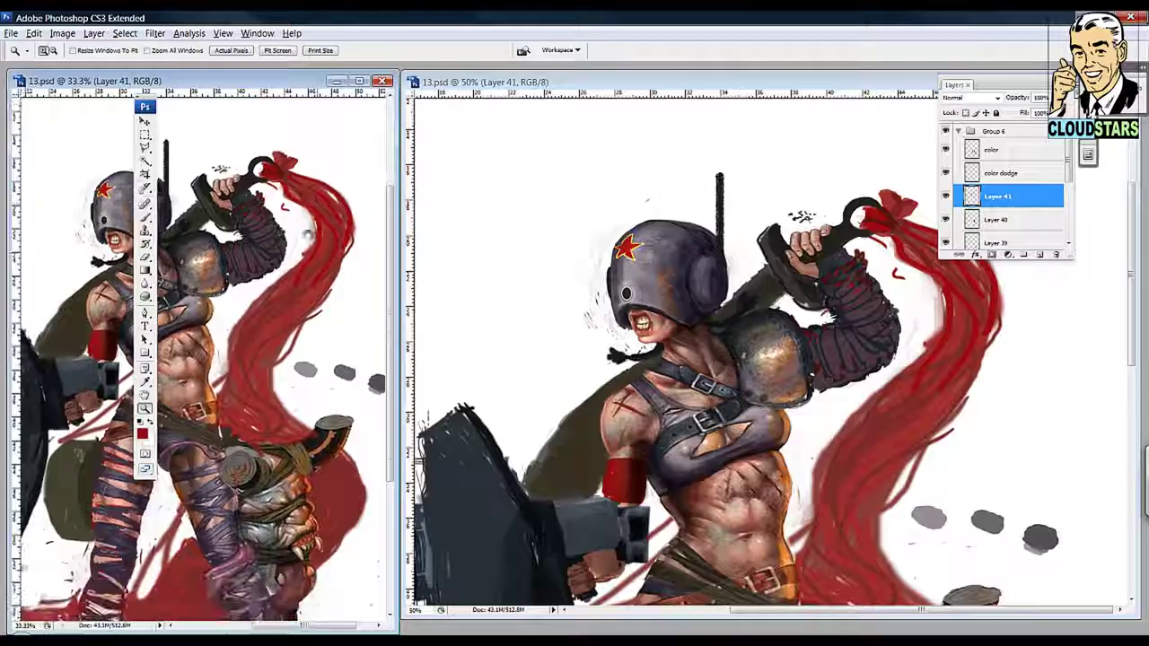
{"action": "left_click", "coordinate": [694, 314], "text": "alt"}
{"action": "left_click_drag", "start_coordinate": [694, 314], "coordinate": [781, 117]}
{"action": "key", "text": "f"}
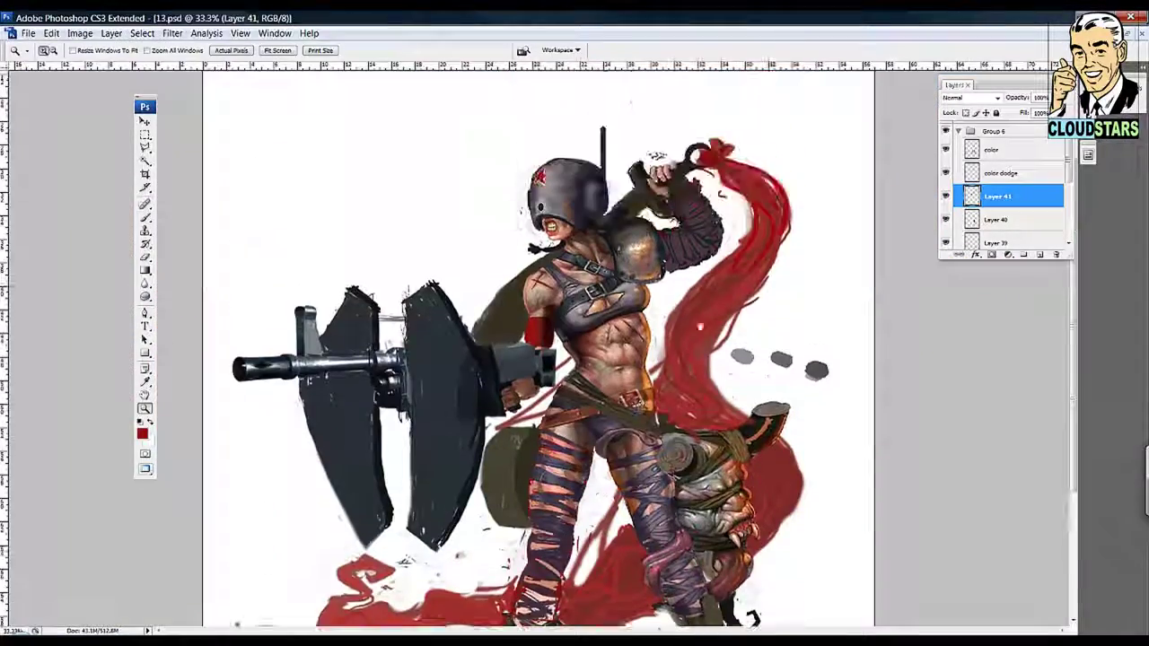
{"action": "key", "text": "f"}
{"action": "key", "text": "b"}
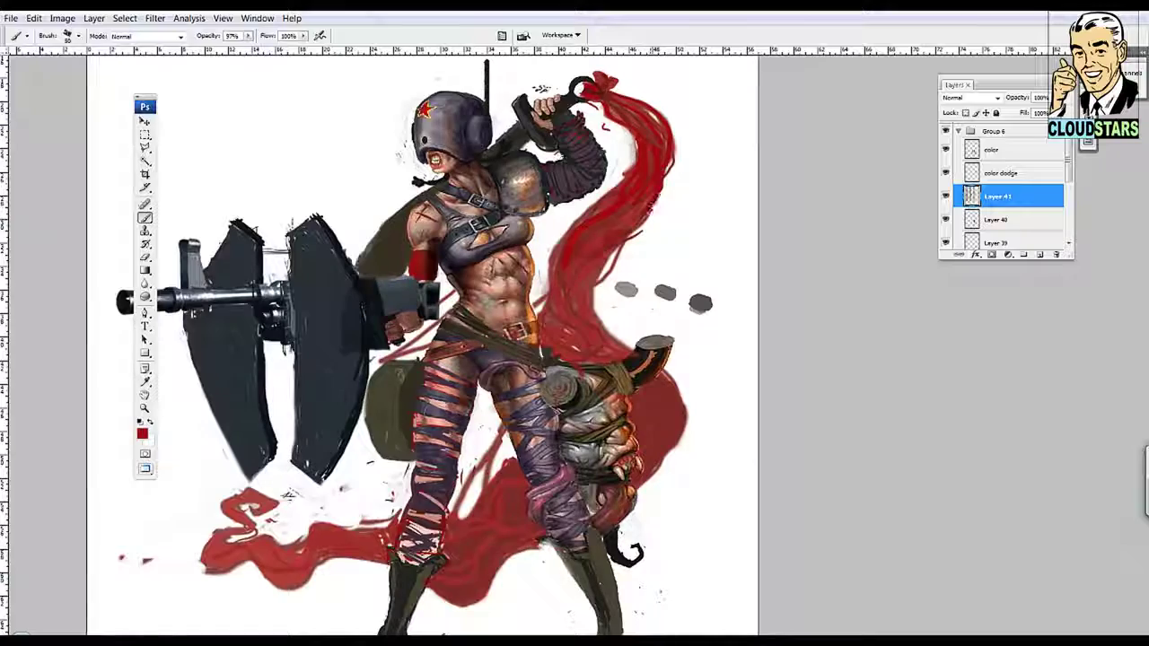
{"action": "left_click", "coordinate": [651, 188], "text": "alt"}
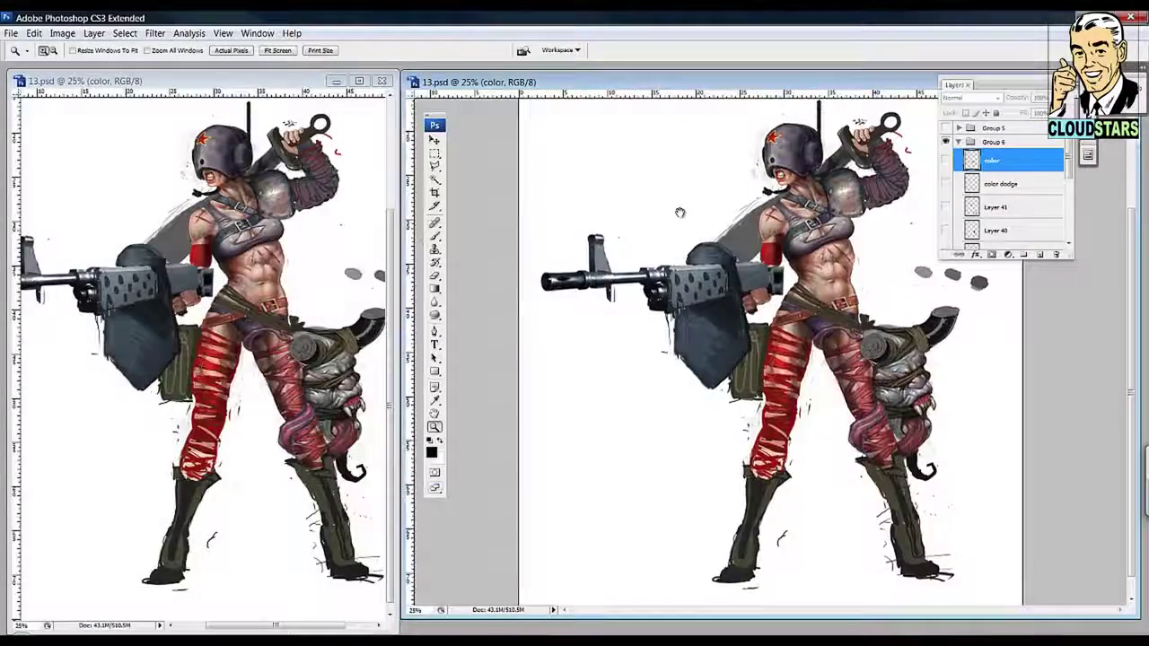
Step: Show the painting full screen and turn on Layer 35, comparing the canvas with and without it
{"action": "key", "text": "f"}
{"action": "key", "text": "f"}
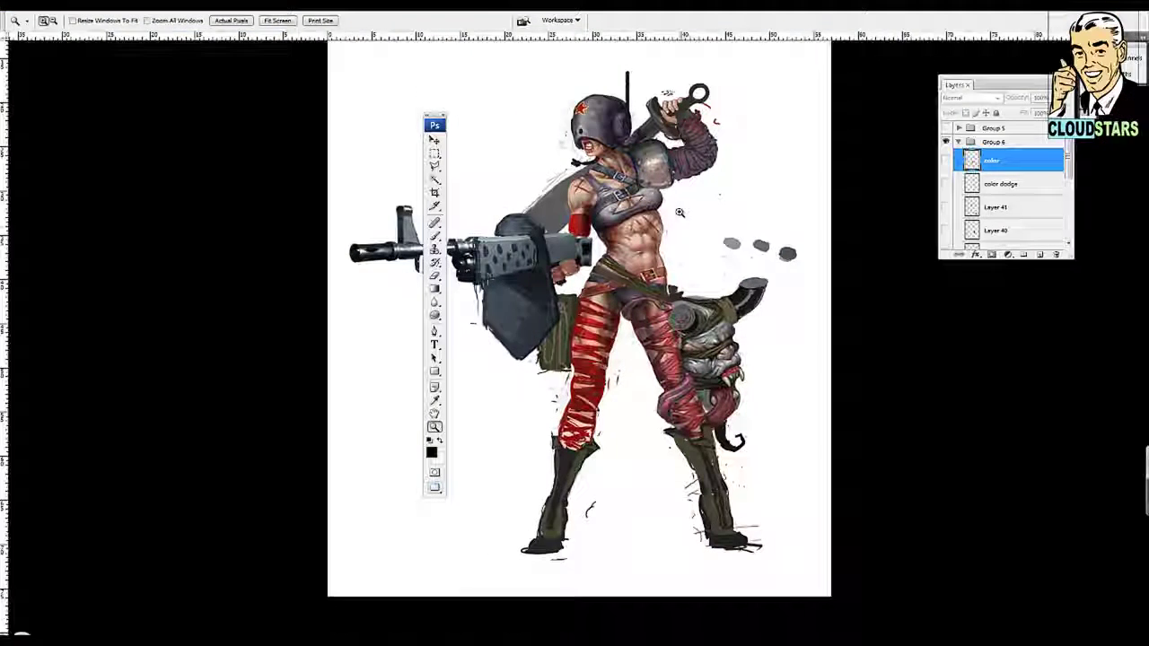
{"action": "left_click_drag", "start_coordinate": [680, 211], "coordinate": [660, 290]}
{"action": "left_click_drag", "start_coordinate": [270, 116], "coordinate": [262, 100]}
{"action": "left_click_drag", "start_coordinate": [1068, 165], "coordinate": [1067, 188]}
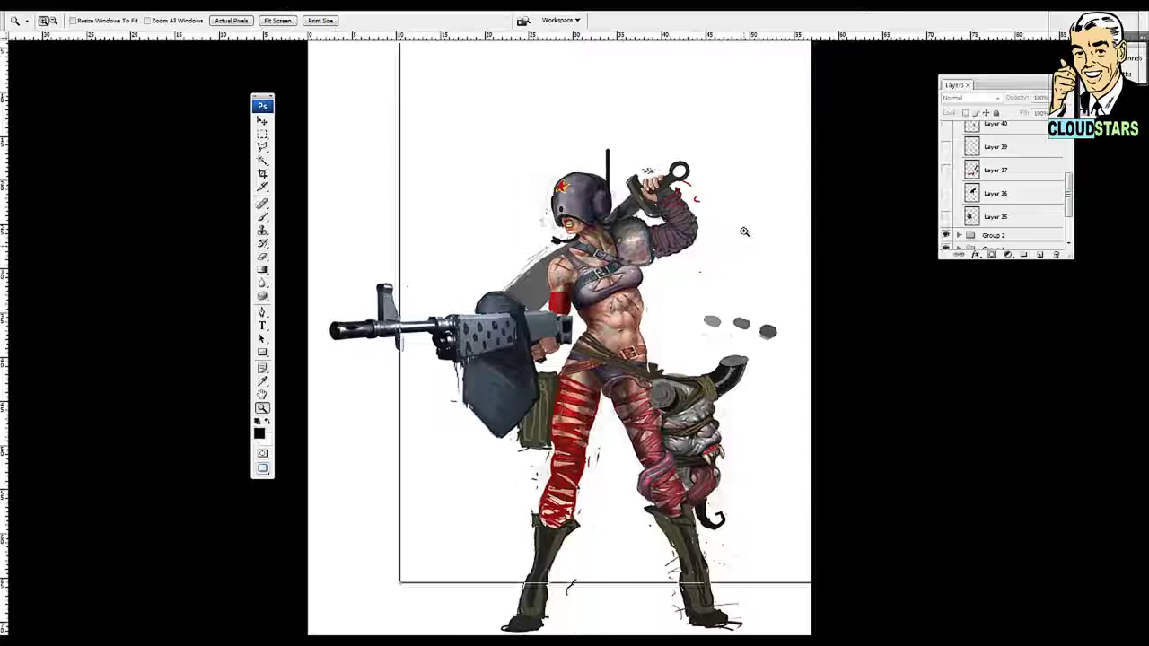
{"action": "left_click", "coordinate": [744, 232]}
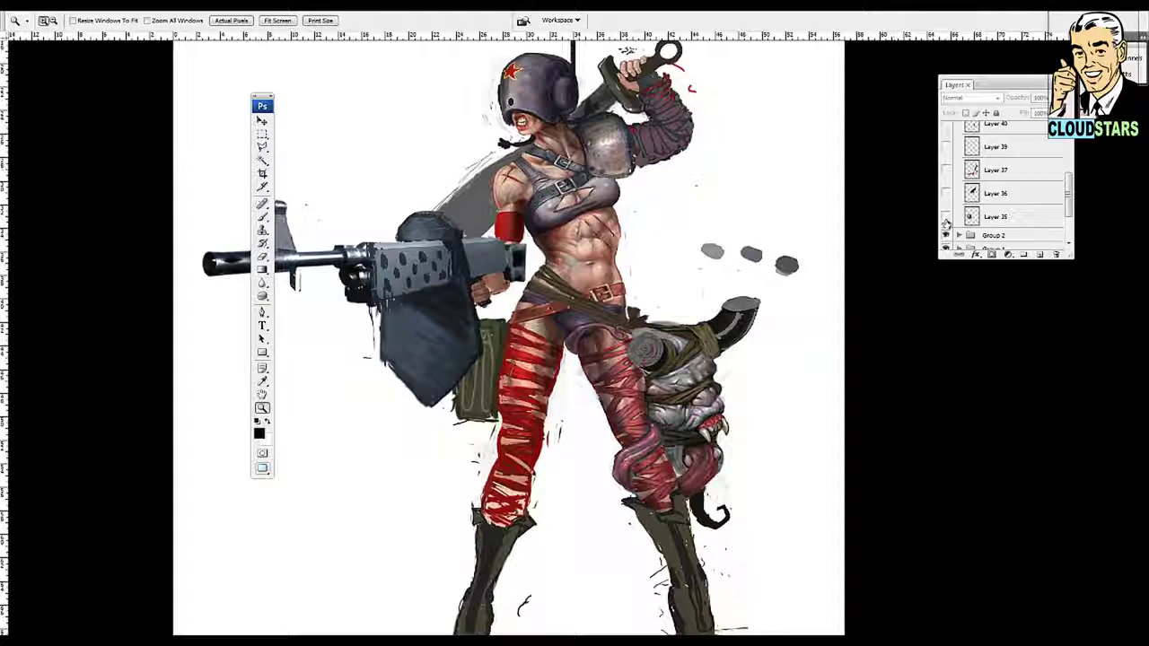
{"action": "left_click", "coordinate": [945, 219]}
{"action": "left_click_drag", "start_coordinate": [262, 99], "coordinate": [146, 99]}
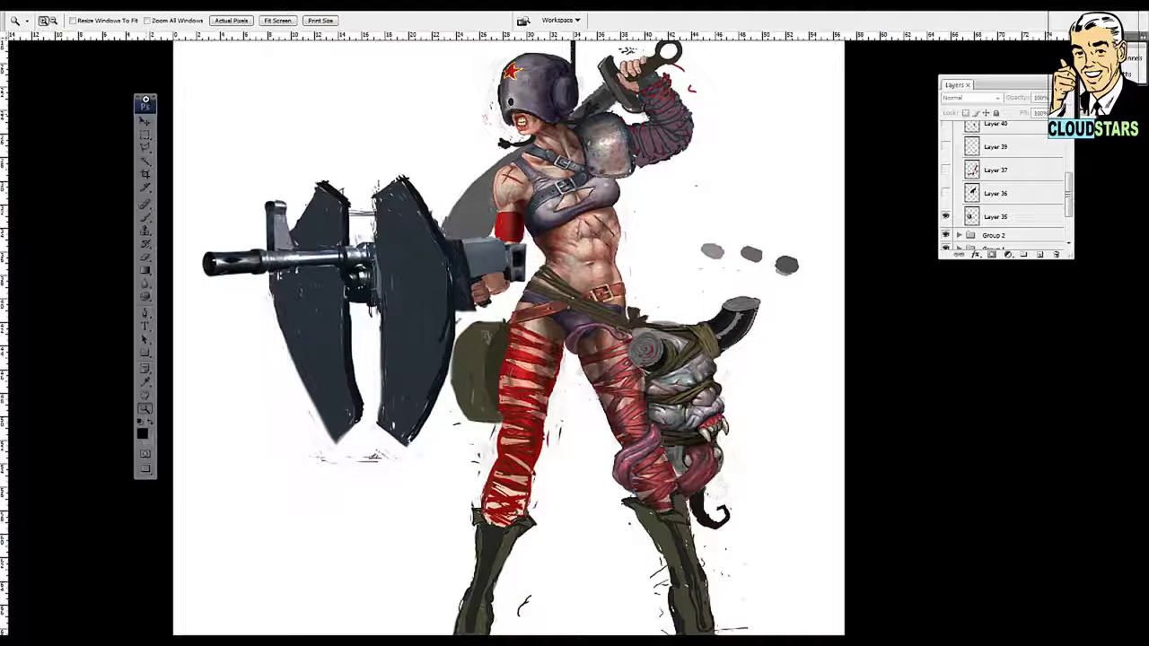
{"action": "left_click", "coordinate": [946, 218]}
{"action": "left_click", "coordinate": [946, 217]}
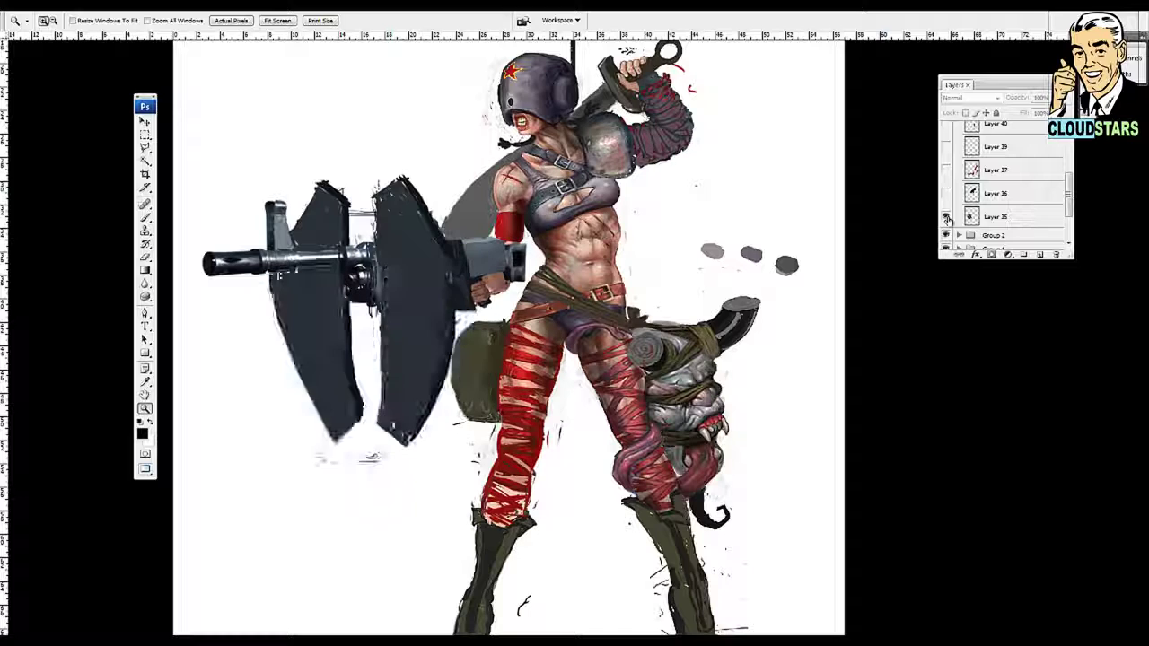
Step: Turn on Layer 36 and Layer 37, comparing the figure with and without Layer 36
{"action": "left_click", "coordinate": [944, 194]}
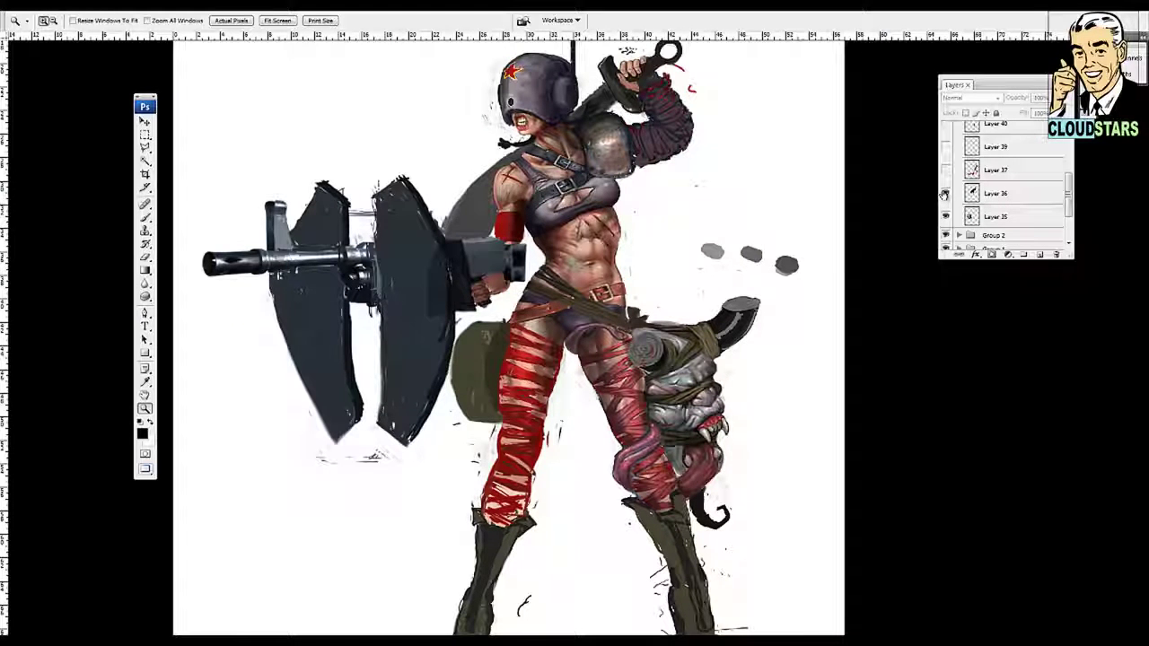
{"action": "left_click", "coordinate": [945, 194]}
{"action": "left_click", "coordinate": [945, 194]}
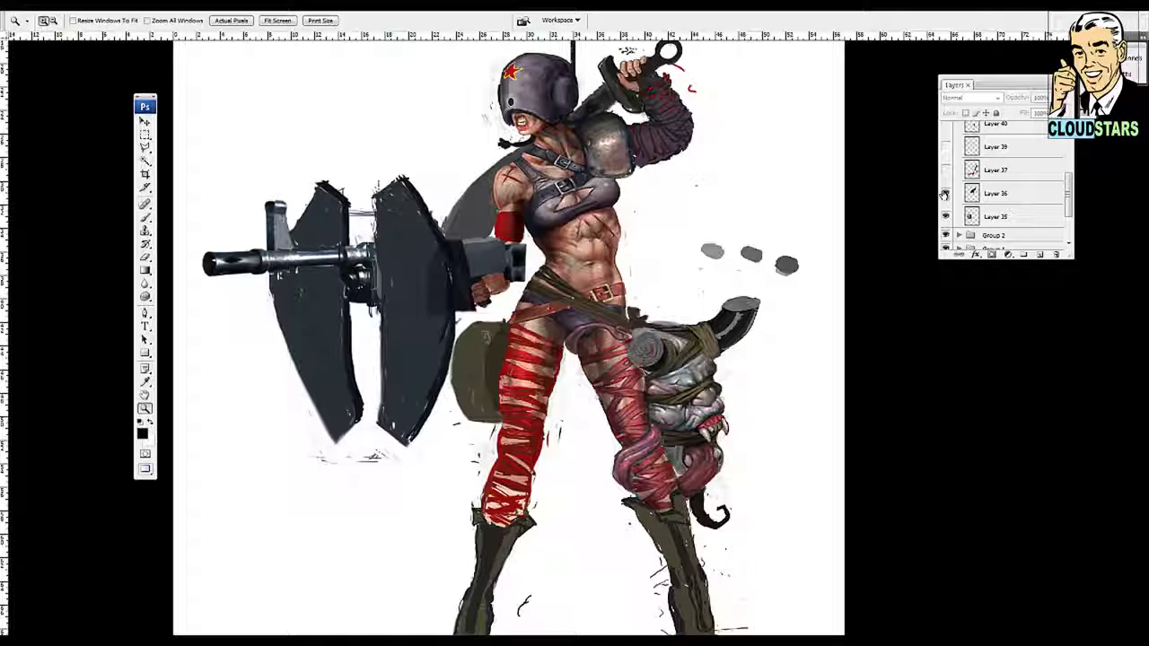
{"action": "left_click", "coordinate": [945, 194]}
{"action": "left_click", "coordinate": [945, 193]}
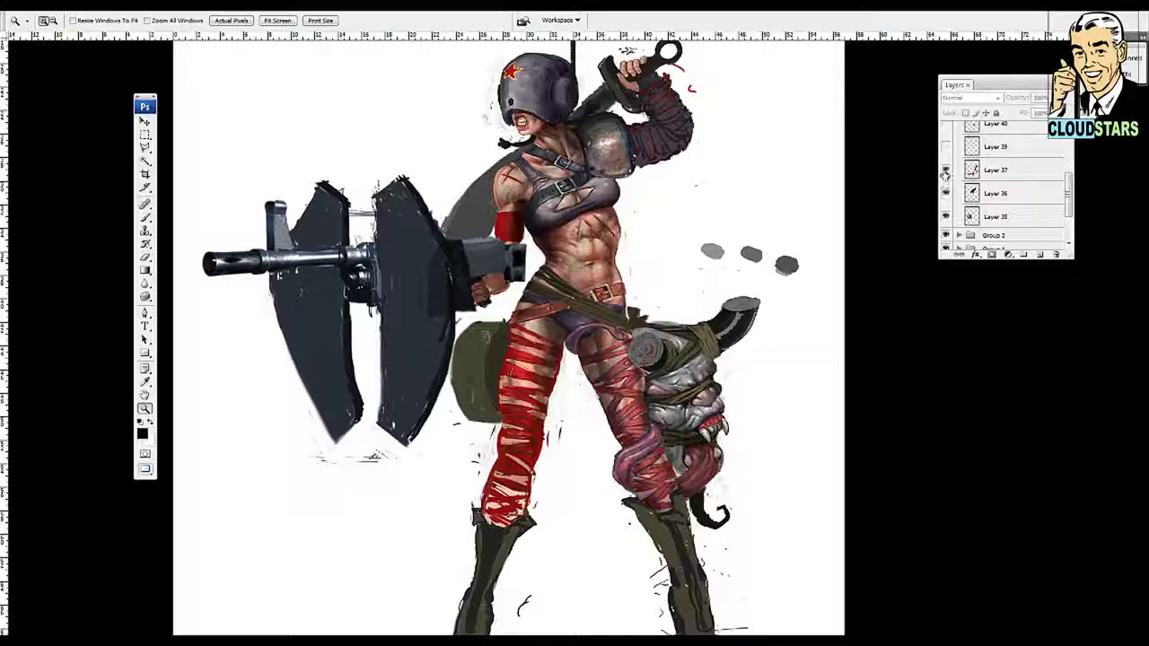
{"action": "left_click", "coordinate": [945, 171]}
Step: Turn on Layer 39 and Layer 40, toggling each to compare the painting with and without it
{"action": "left_click", "coordinate": [945, 148]}
{"action": "left_click", "coordinate": [945, 147]}
{"action": "left_click", "coordinate": [945, 147]}
{"action": "left_click", "coordinate": [945, 147]}
{"action": "left_click", "coordinate": [945, 126]}
{"action": "left_click", "coordinate": [944, 125]}
{"action": "left_click", "coordinate": [945, 126]}
{"action": "scroll", "coordinate": [965, 159], "scroll_direction": "up", "scroll_amount": 1}
{"action": "scroll", "coordinate": [965, 160], "scroll_direction": "up", "scroll_amount": 2}
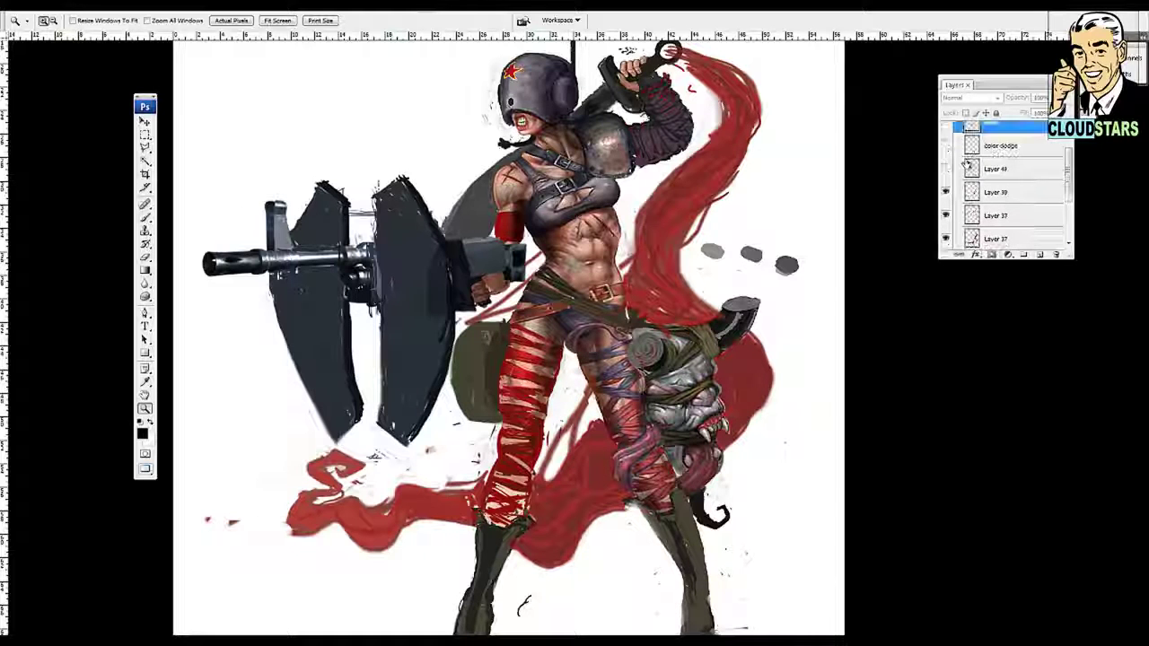
Step: Toggle the visibility of Layer 41 repeatedly to examine its effect on the whole figure
{"action": "scroll", "coordinate": [968, 166], "scroll_direction": "up", "scroll_amount": 1}
{"action": "left_click", "coordinate": [947, 199]}
{"action": "left_click", "coordinate": [947, 199]}
{"action": "left_click", "coordinate": [947, 200]}
{"action": "left_click", "coordinate": [947, 199]}
{"action": "left_click", "coordinate": [947, 199]}
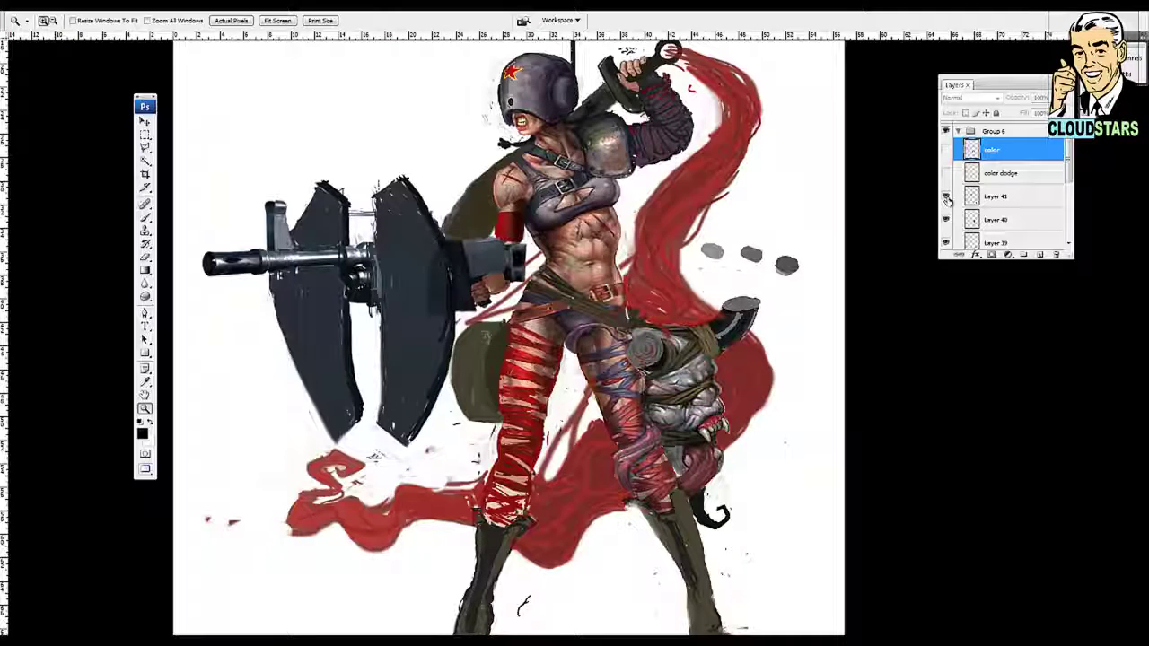
{"action": "left_click", "coordinate": [947, 199]}
{"action": "left_click", "coordinate": [946, 199]}
{"action": "left_click", "coordinate": [947, 199]}
{"action": "left_click", "coordinate": [946, 199]}
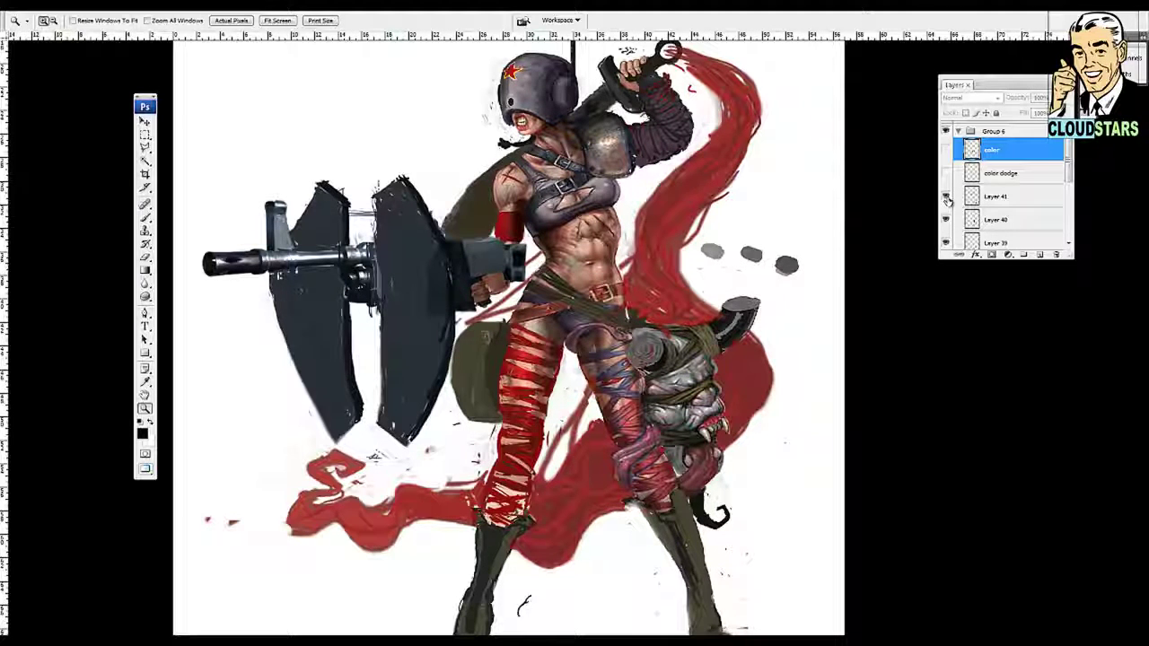
{"action": "left_click", "coordinate": [947, 200]}
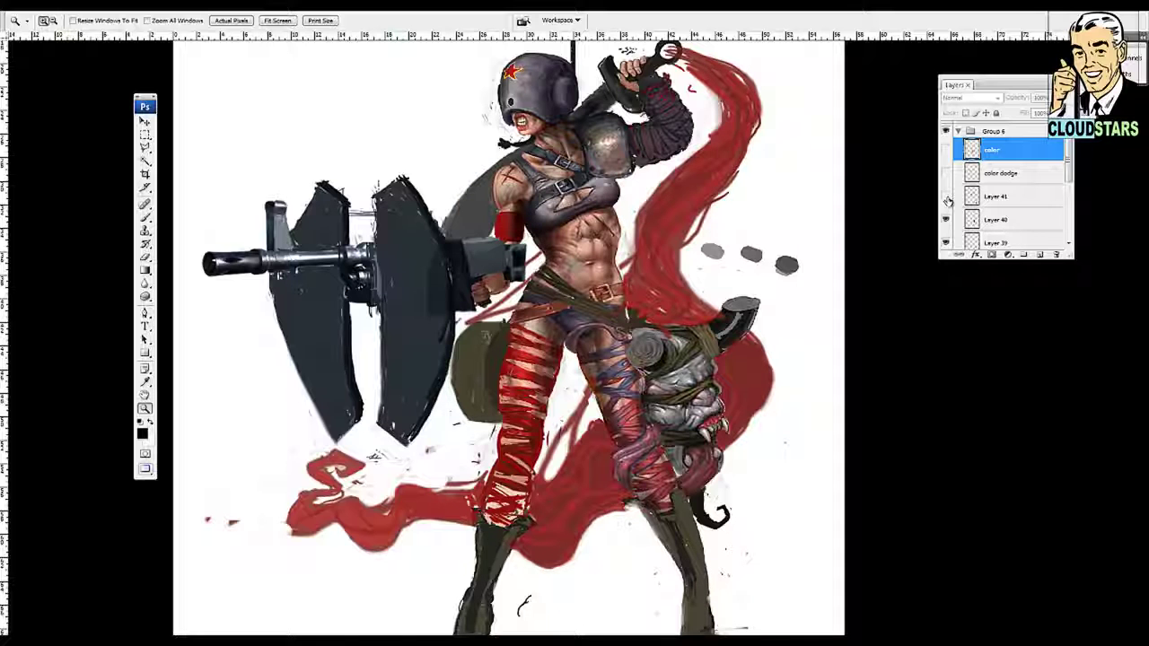
Step: Compare the lower body with and without Layer 41, leave the layer shown and select it
{"action": "left_click_drag", "start_coordinate": [803, 314], "coordinate": [797, 241]}
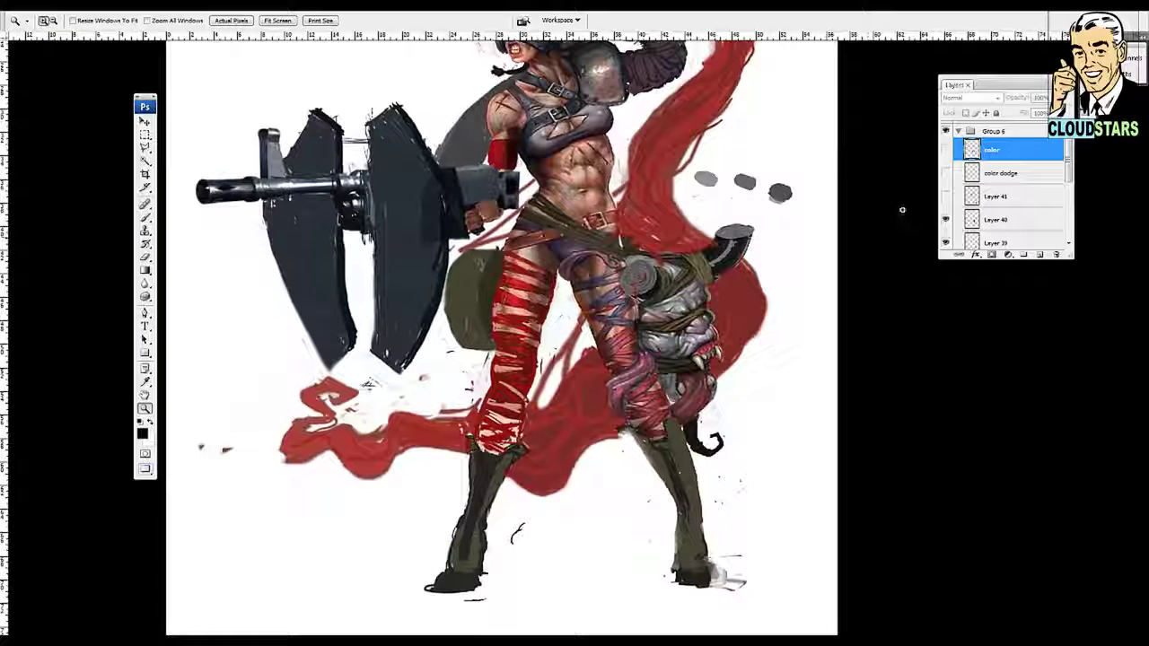
{"action": "left_click", "coordinate": [945, 196]}
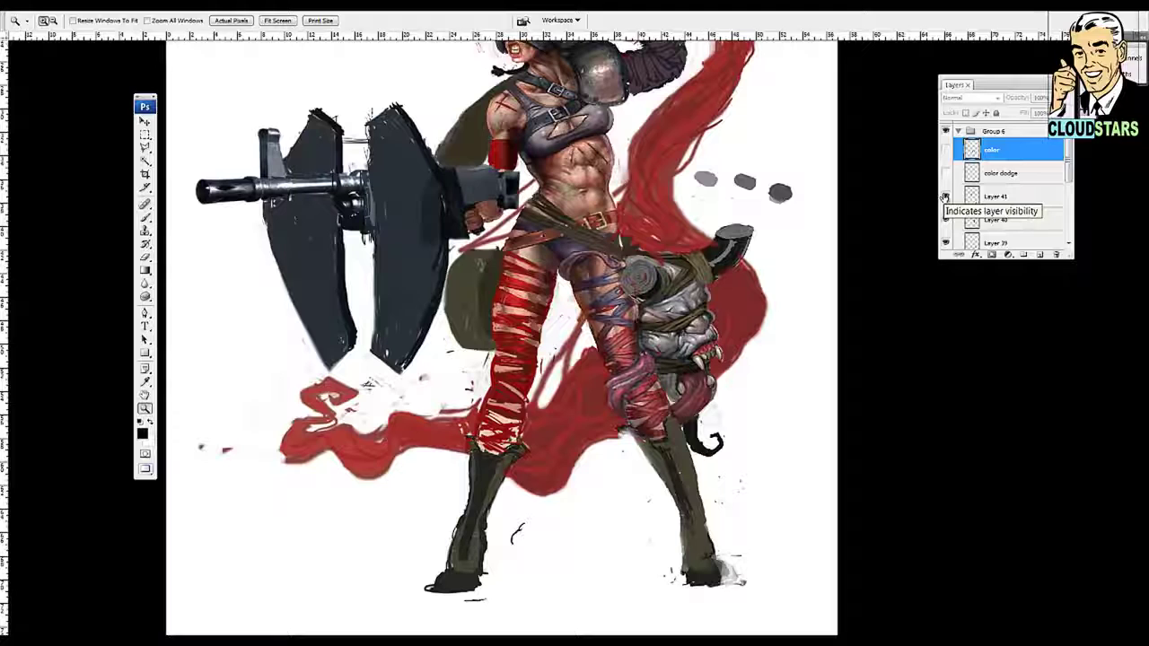
{"action": "left_click", "coordinate": [944, 196]}
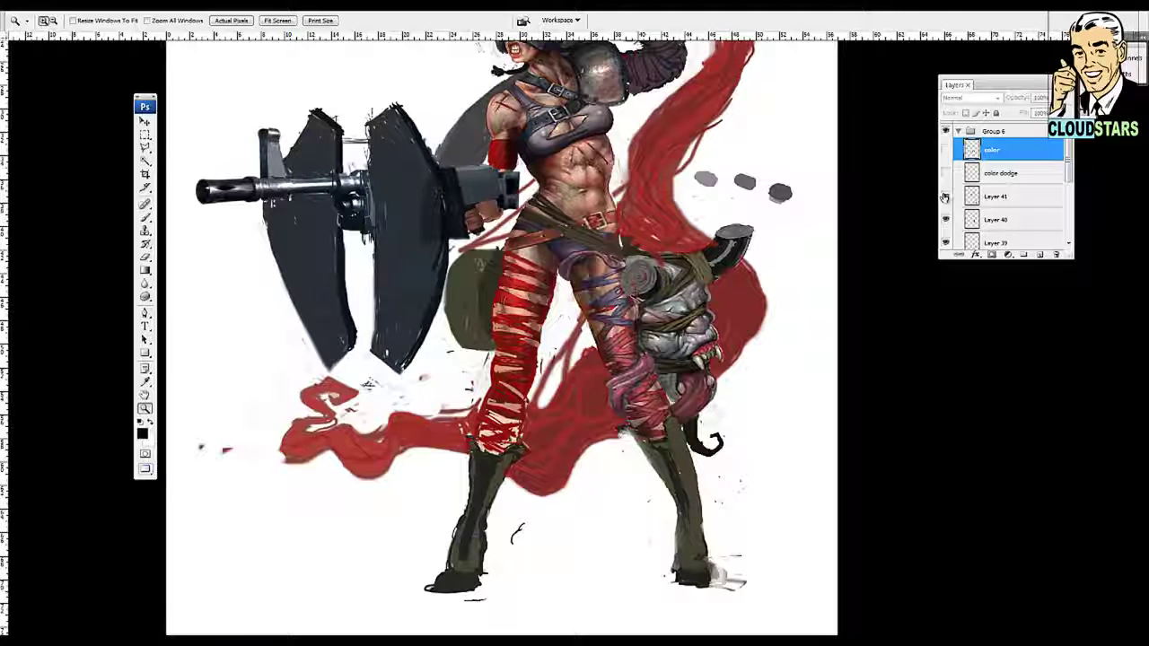
{"action": "left_click", "coordinate": [944, 197]}
{"action": "left_click", "coordinate": [1005, 196]}
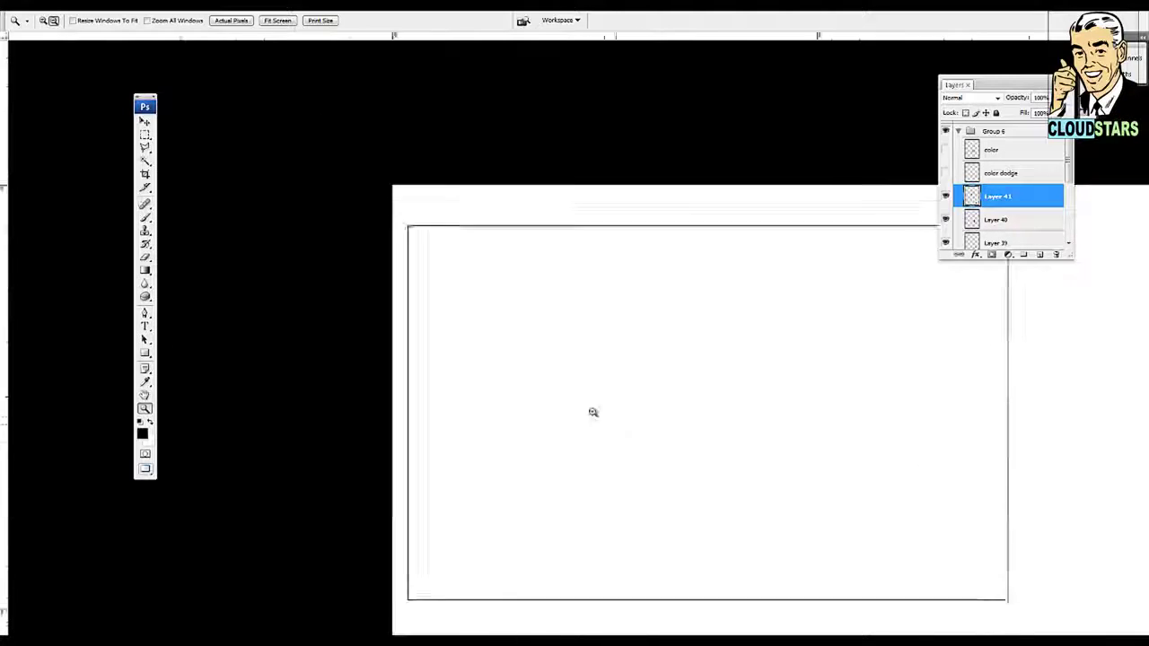
Step: Erase over the boot below the hanging monster head on Layer 41
{"action": "left_click", "coordinate": [668, 448]}
{"action": "left_click", "coordinate": [668, 448], "text": "alt"}
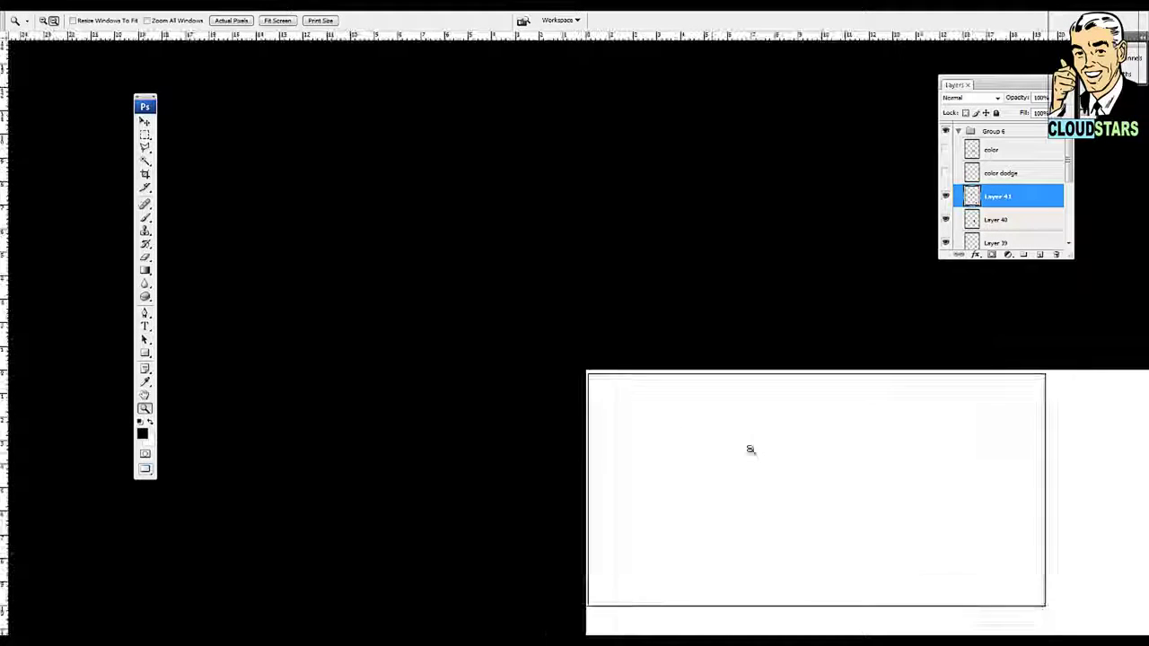
{"action": "left_click", "coordinate": [458, 289]}
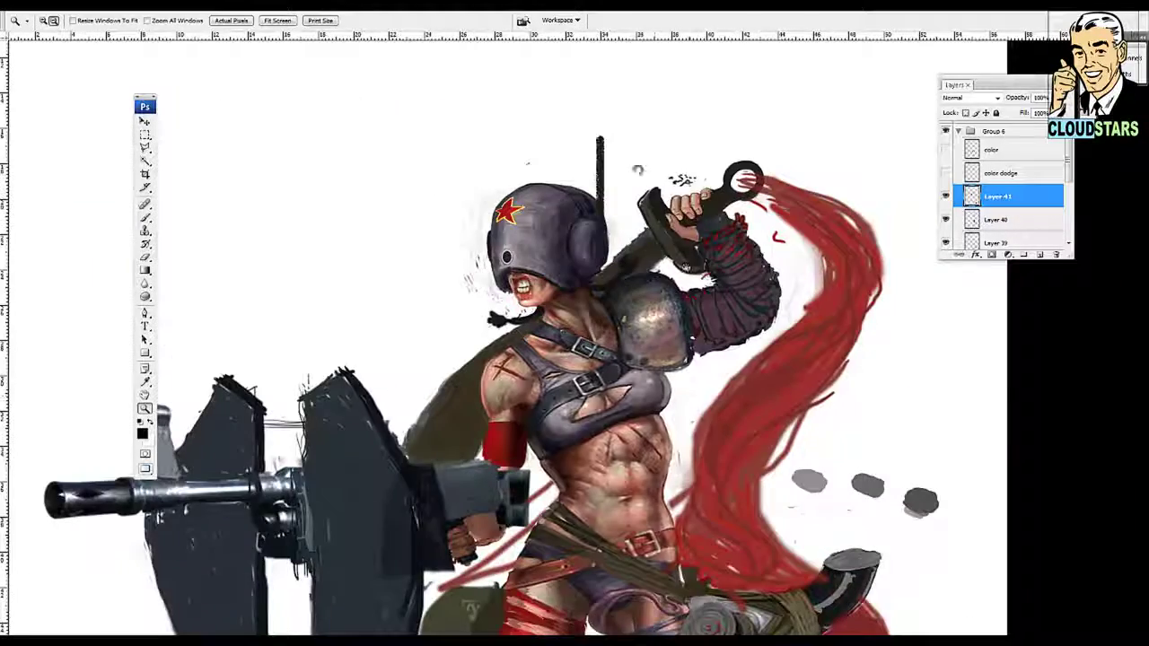
{"action": "scroll", "coordinate": [574, 359], "scroll_direction": "down", "scroll_amount": 5}
{"action": "left_click", "coordinate": [742, 490]}
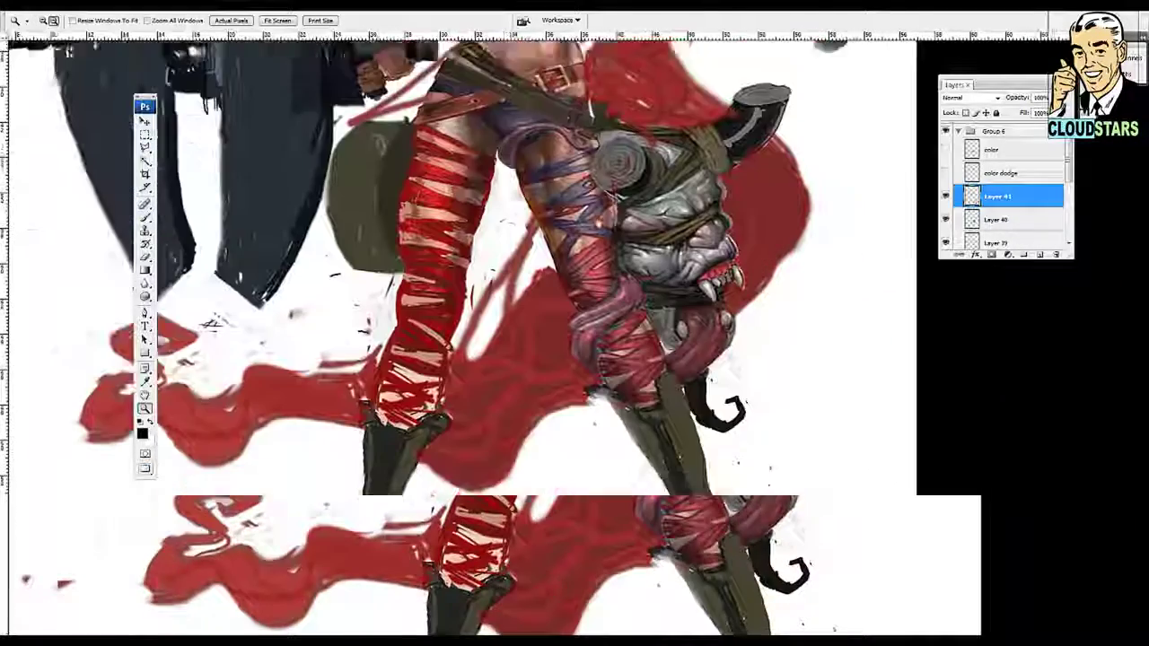
{"action": "key", "text": "b"}
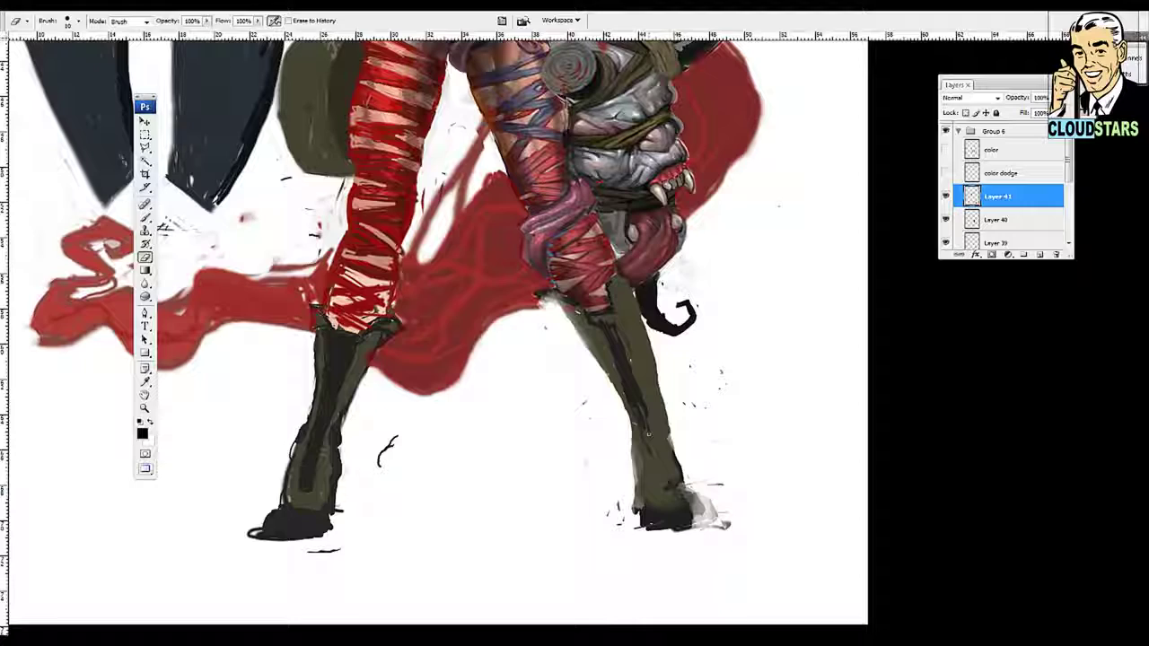
{"action": "mouse_move", "coordinate": [680, 406]}
{"action": "left_mouse_down"}
{"action": "mouse_move", "coordinate": [675, 492]}
{"action": "mouse_move", "coordinate": [657, 402]}
{"action": "mouse_move", "coordinate": [640, 535]}
{"action": "mouse_move", "coordinate": [675, 500]}
{"action": "left_mouse_up"}
{"action": "scroll", "coordinate": [671, 502], "scroll_direction": "up", "scroll_amount": 4}
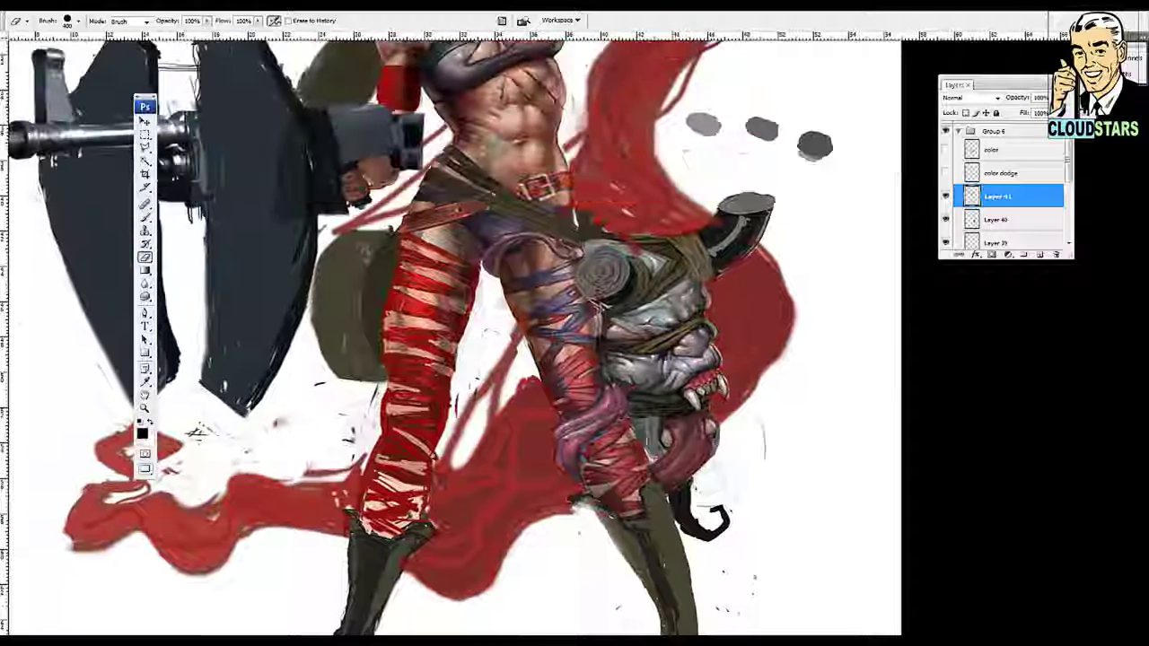
Step: Show the color dodge and color layers, erasing around the helmet and shoulder with a 400-pixel eraser
{"action": "key", "text": "z"}
{"action": "key", "text": "ctrl+0"}
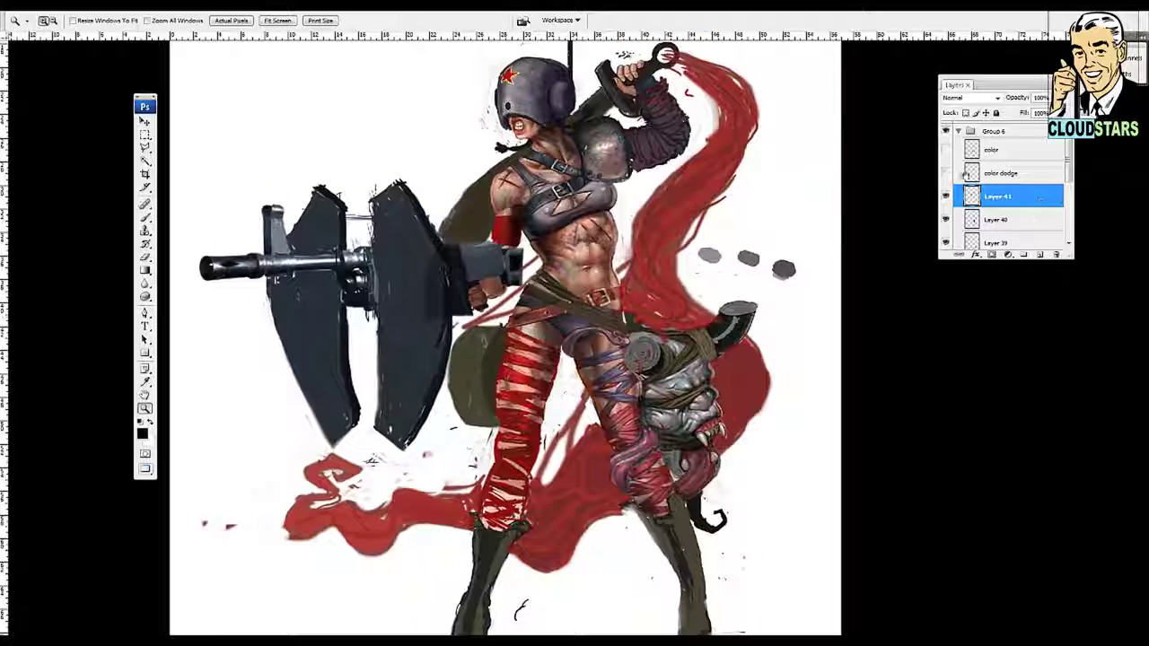
{"action": "left_click", "coordinate": [999, 175]}
{"action": "key", "text": "e"}
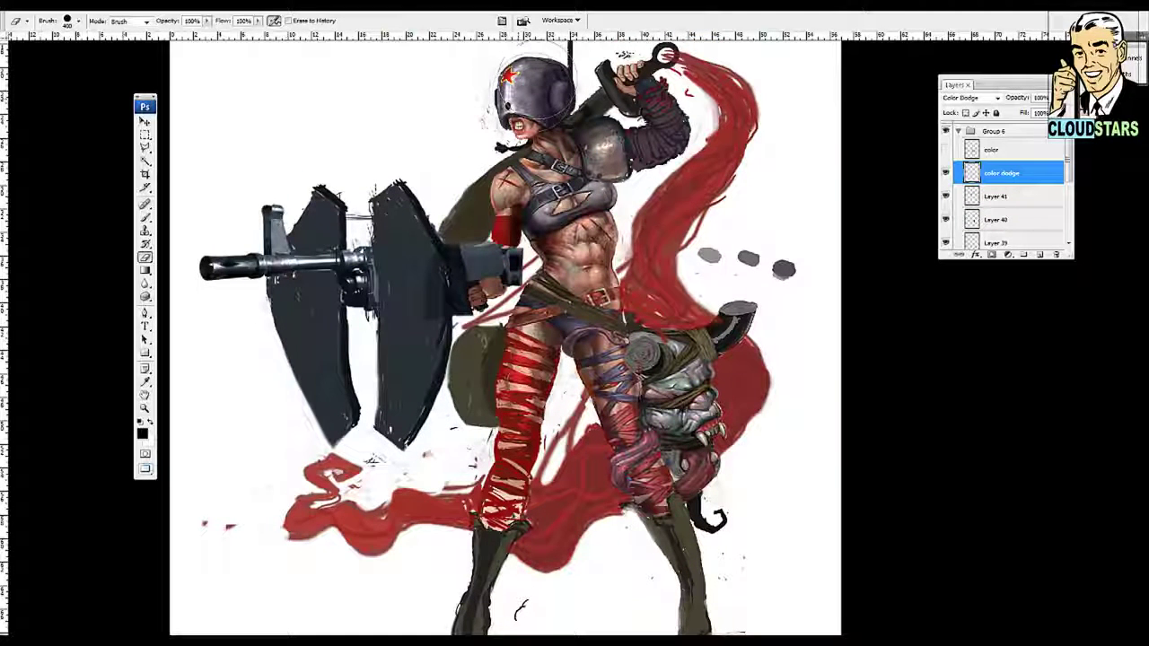
{"action": "left_click_drag", "start_coordinate": [533, 90], "coordinate": [503, 117]}
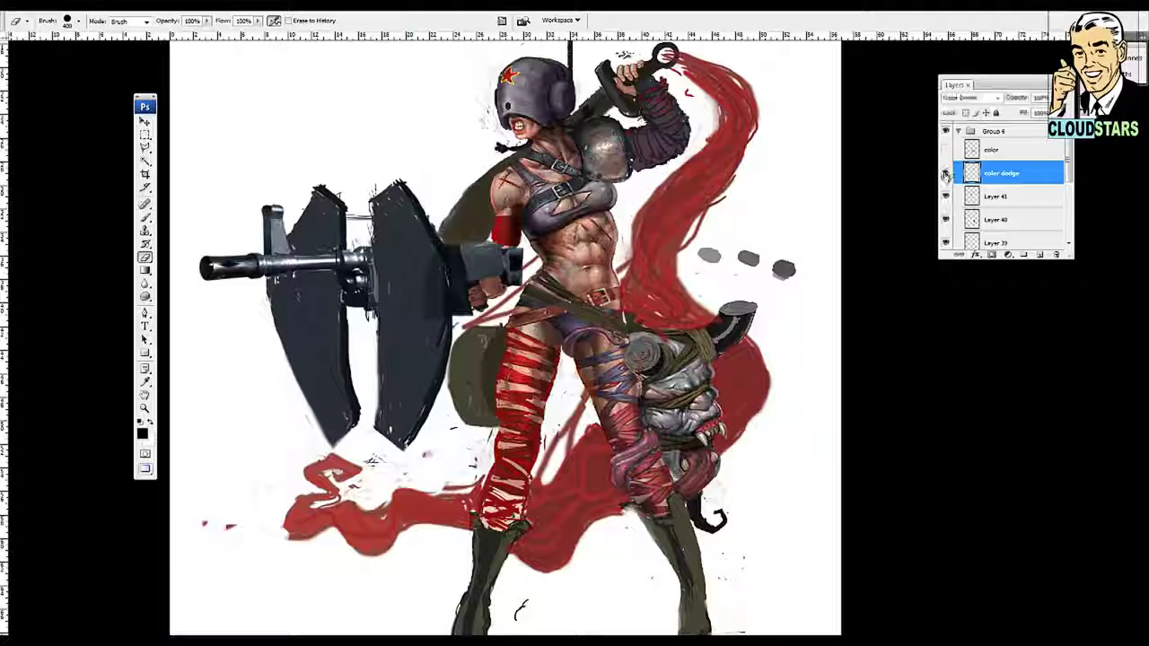
{"action": "left_click", "coordinate": [1004, 153]}
{"action": "mouse_move", "coordinate": [500, 138]}
{"action": "left_mouse_down"}
{"action": "mouse_move", "coordinate": [475, 171]}
{"action": "mouse_move", "coordinate": [542, 188]}
{"action": "left_mouse_up"}
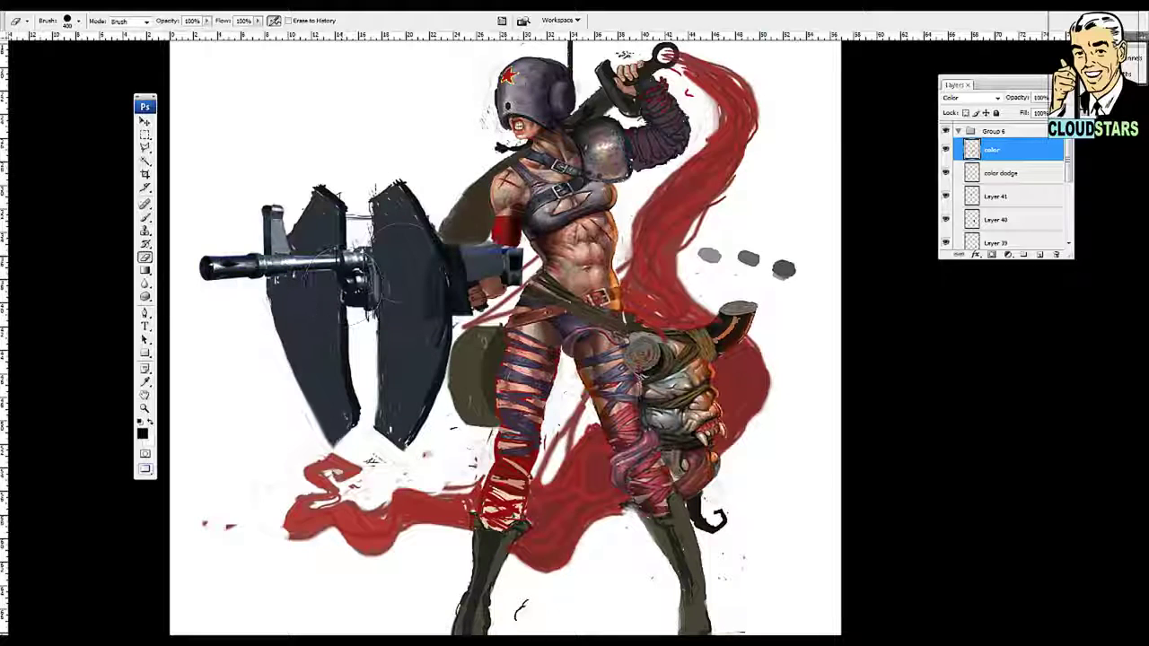
Step: Return to the two-window view and ready the Brush tool on the color layer at the leg wrappings, zoomed to 100%
{"action": "key", "text": "z"}
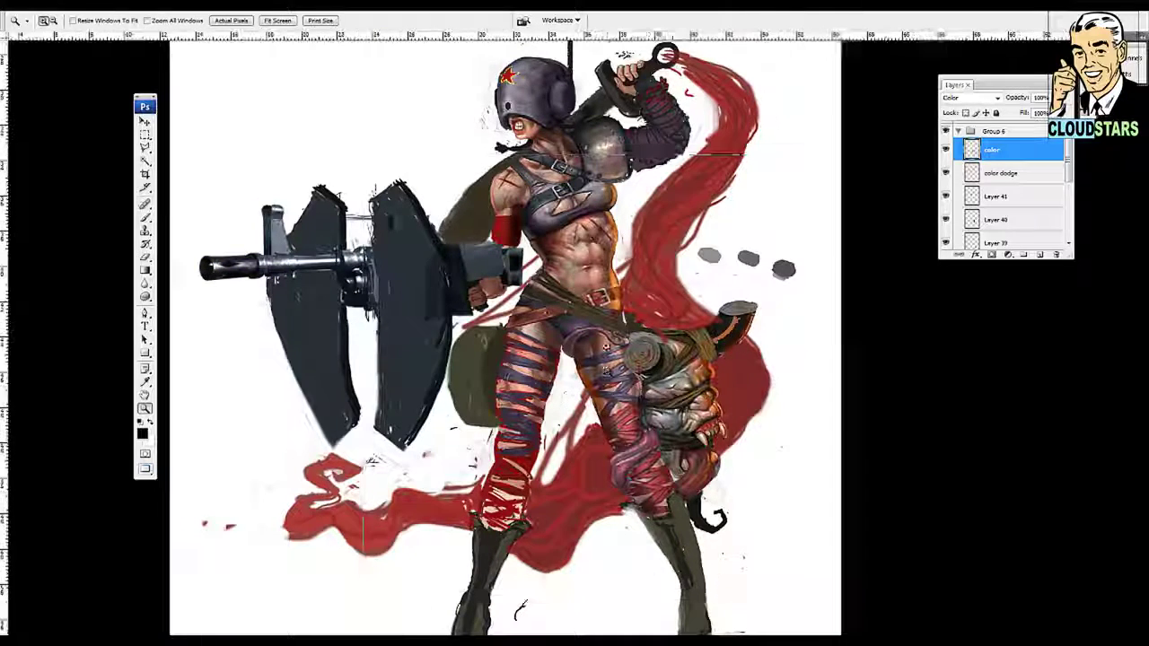
{"action": "key", "text": "ctrl+plus"}
{"action": "key", "text": "f"}
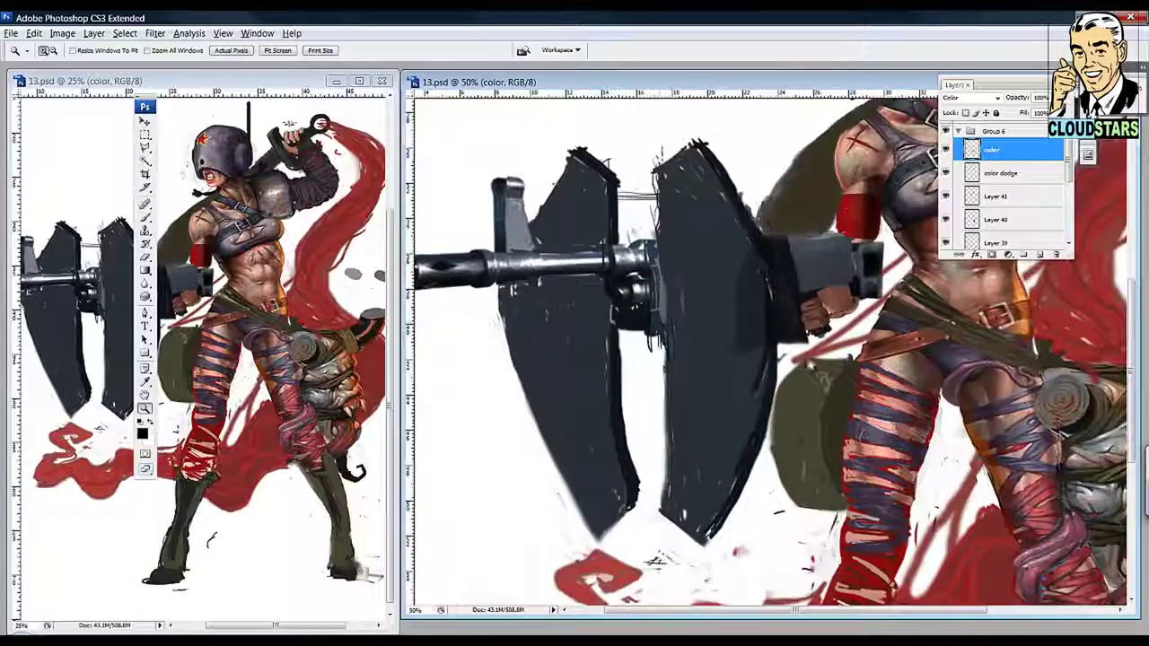
{"action": "left_click", "coordinate": [684, 320]}
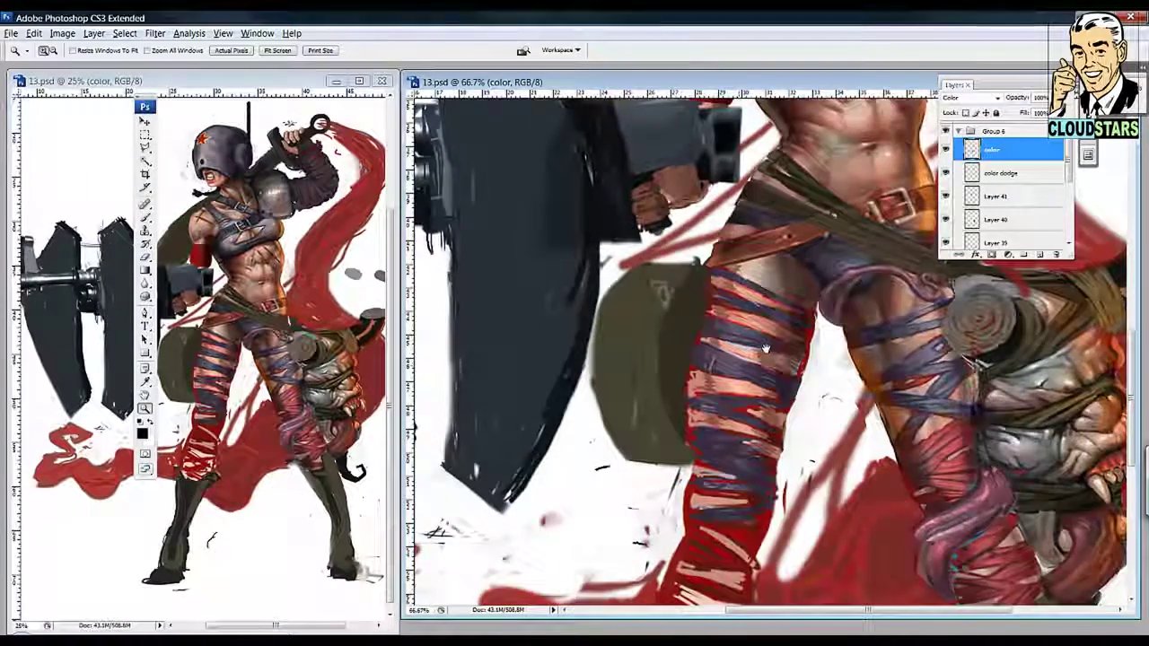
{"action": "left_click", "coordinate": [756, 348]}
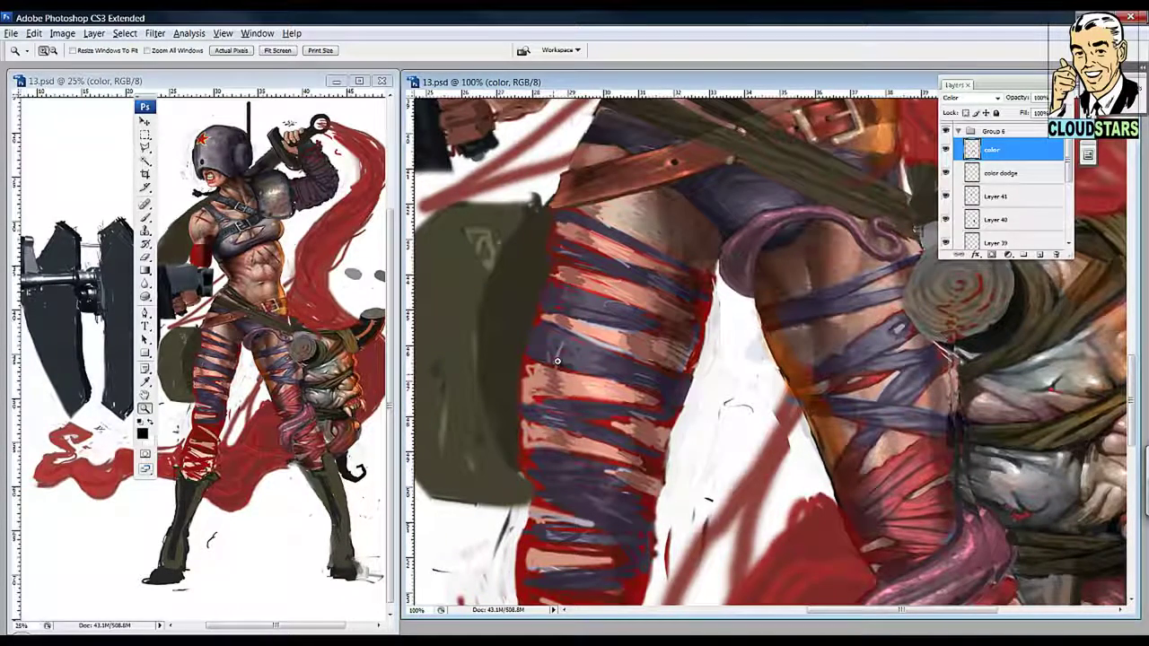
{"action": "key", "text": "b"}
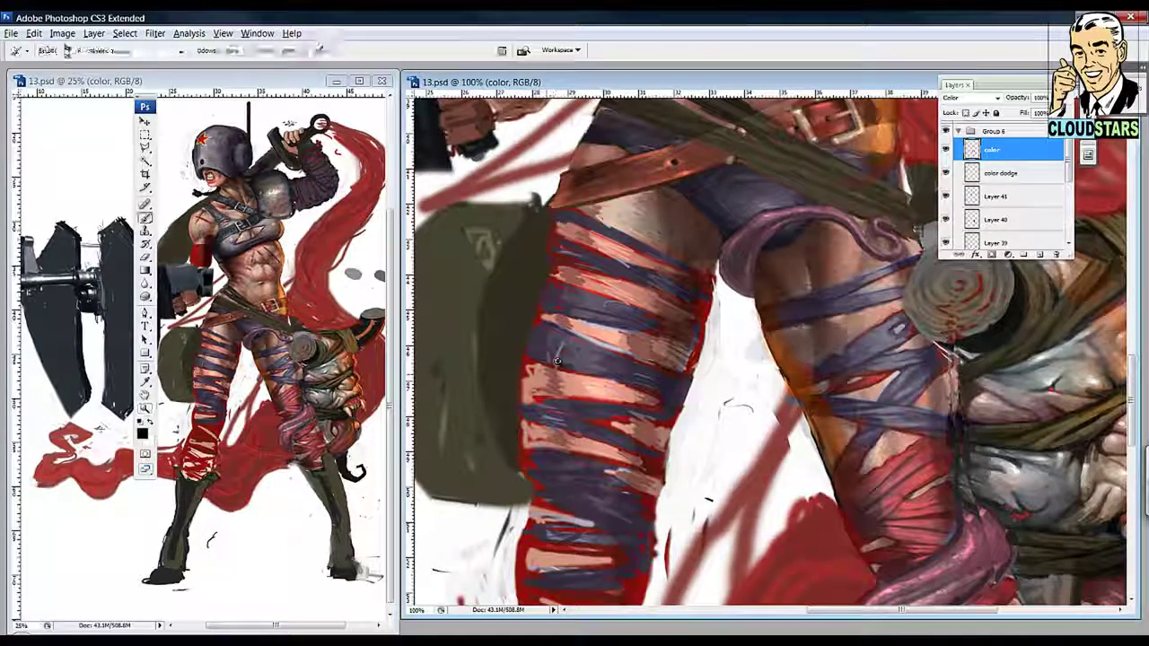